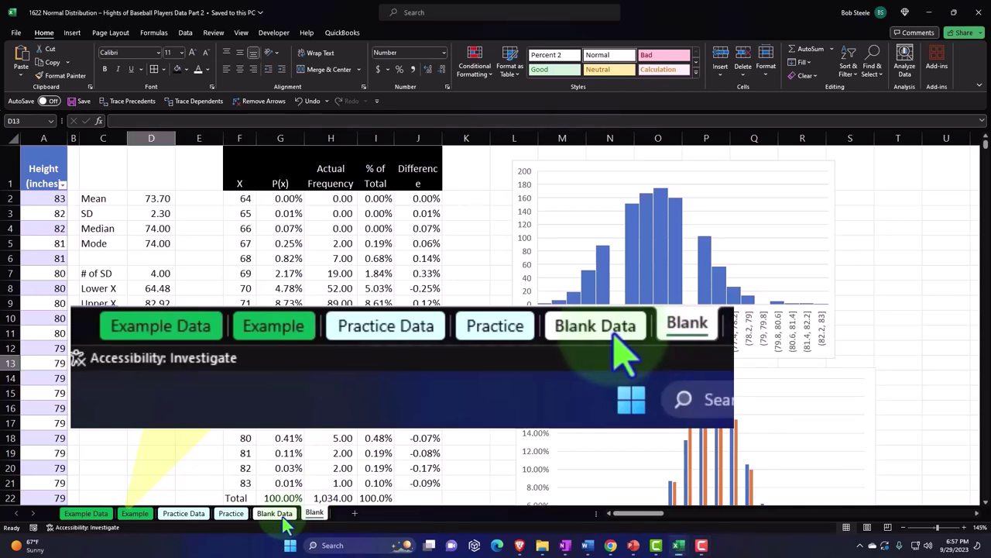
- Review the baseball player table on the Blank Data sheet and return to the Blank sheet
{"action": "left_click", "coordinate": [281, 514]}
{"action": "left_click", "coordinate": [199, 244]}
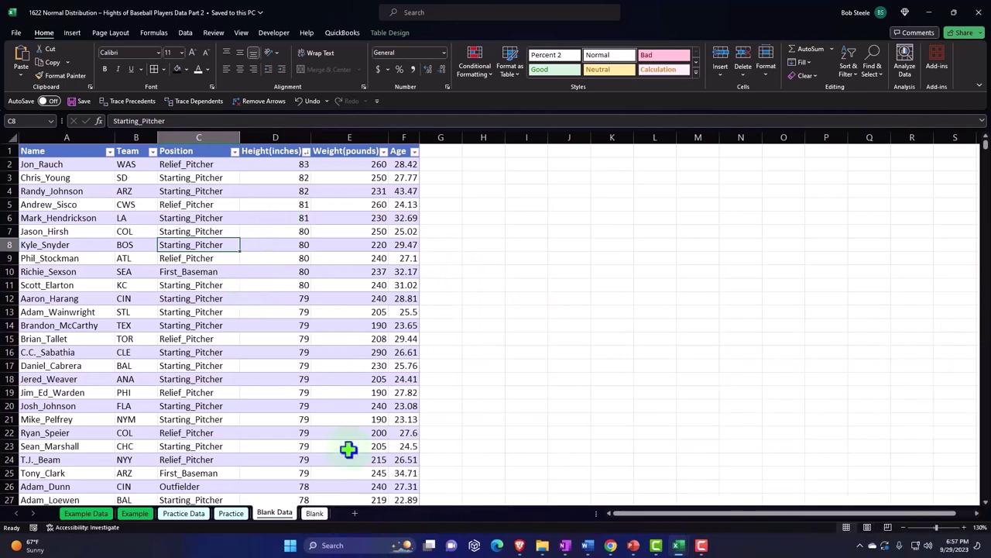
{"action": "left_click", "coordinate": [316, 516]}
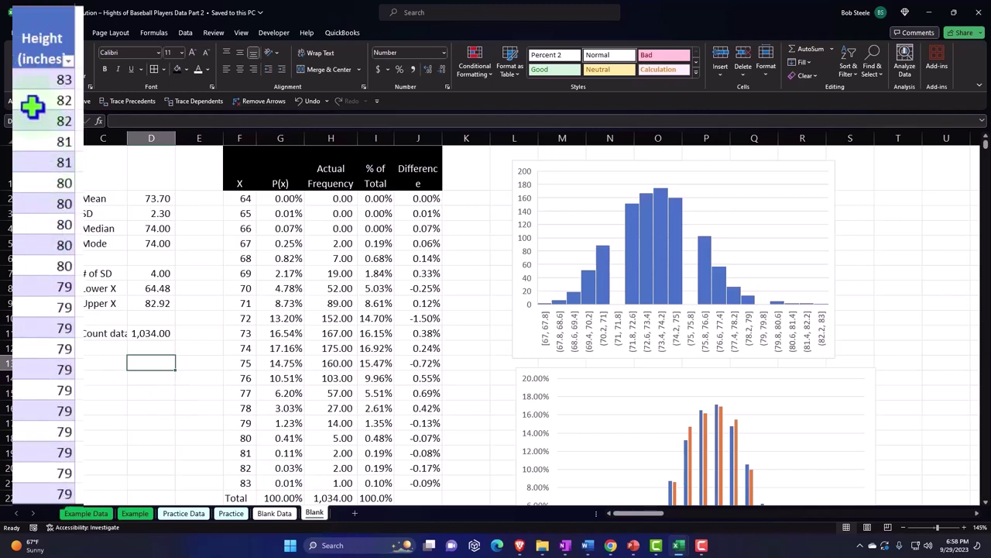
- Examine the height statistics in column D, from the mean and standard deviation through the lower and upper X limits
{"action": "left_click", "coordinate": [99, 200]}
{"action": "key", "text": "Right"}
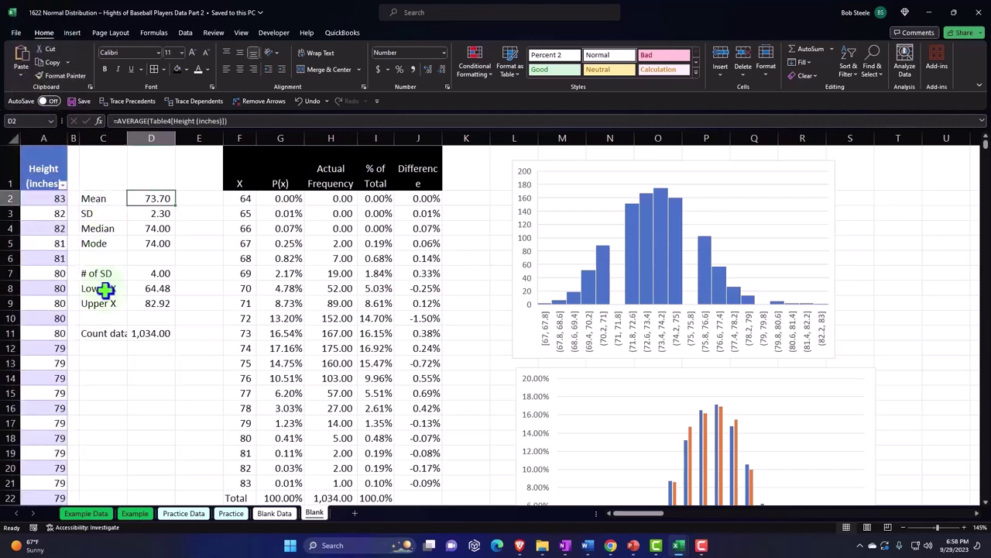
{"action": "key", "text": "Down"}
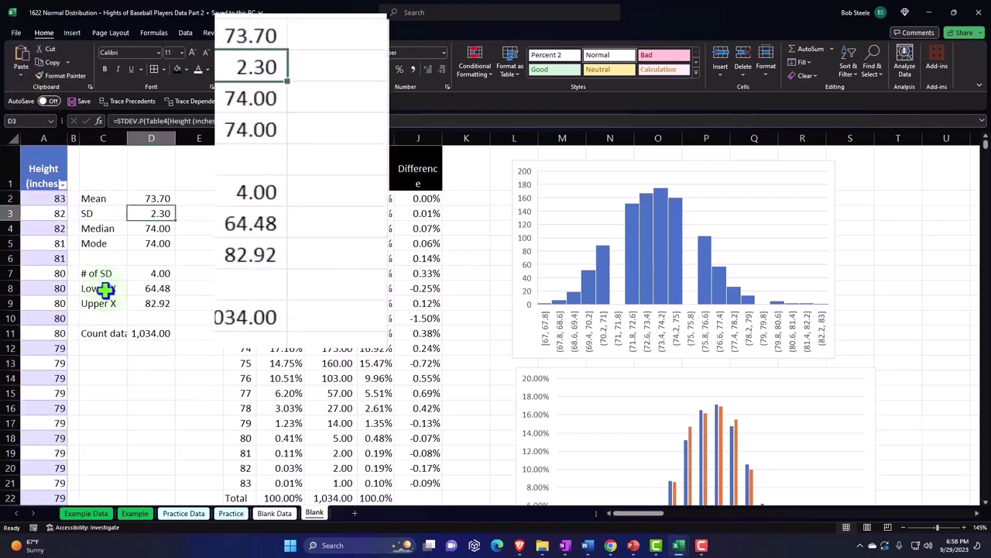
{"action": "key", "text": "Down"}
{"action": "key", "text": "Down"}
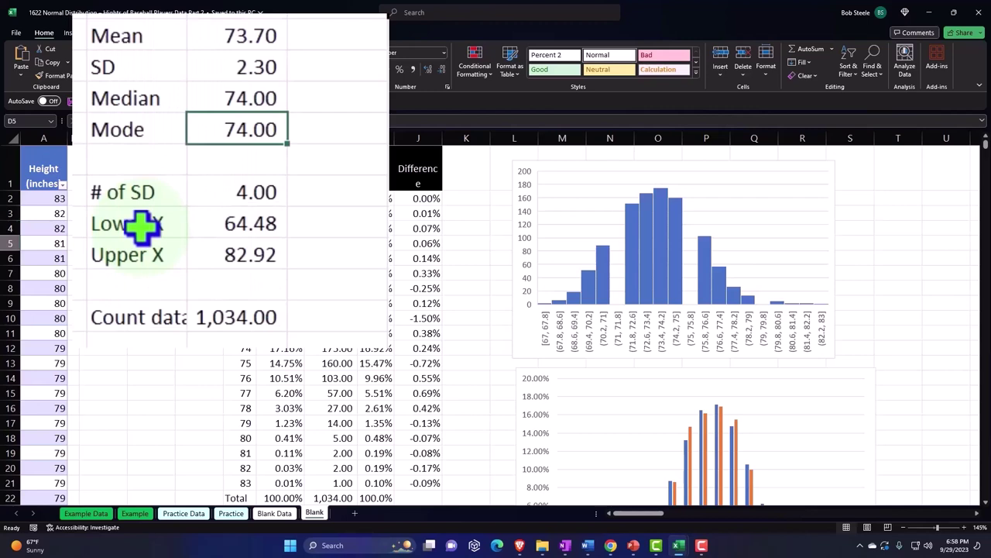
{"action": "left_click", "coordinate": [261, 97]}
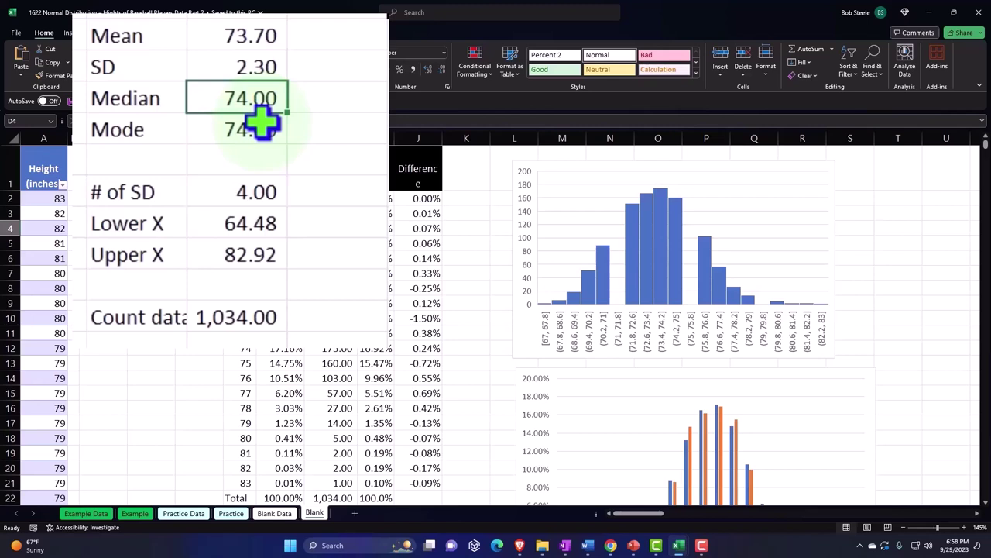
{"action": "key", "text": "Down"}
{"action": "key", "text": "Down"}
{"action": "key", "text": "Down"}
{"action": "key", "text": "Down"}
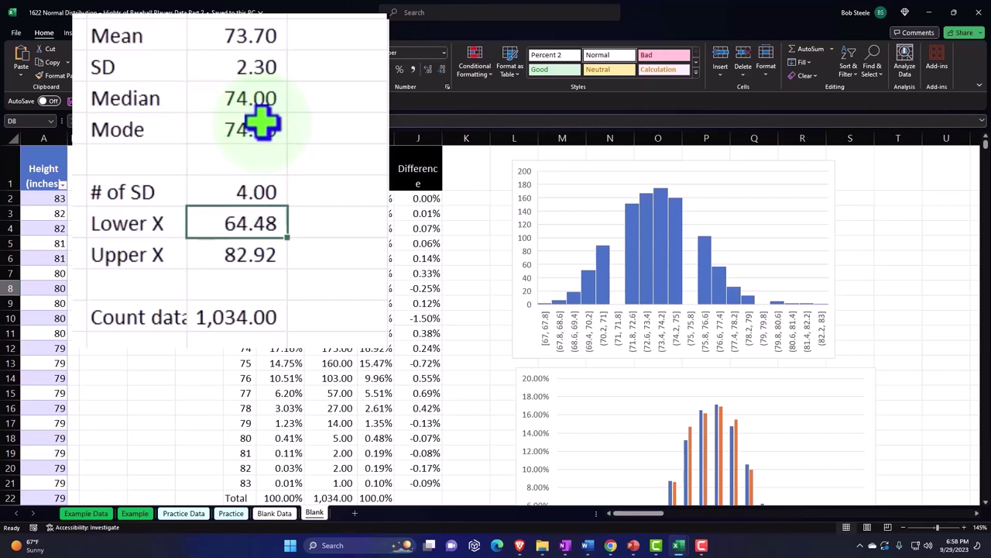
{"action": "key", "text": "Down"}
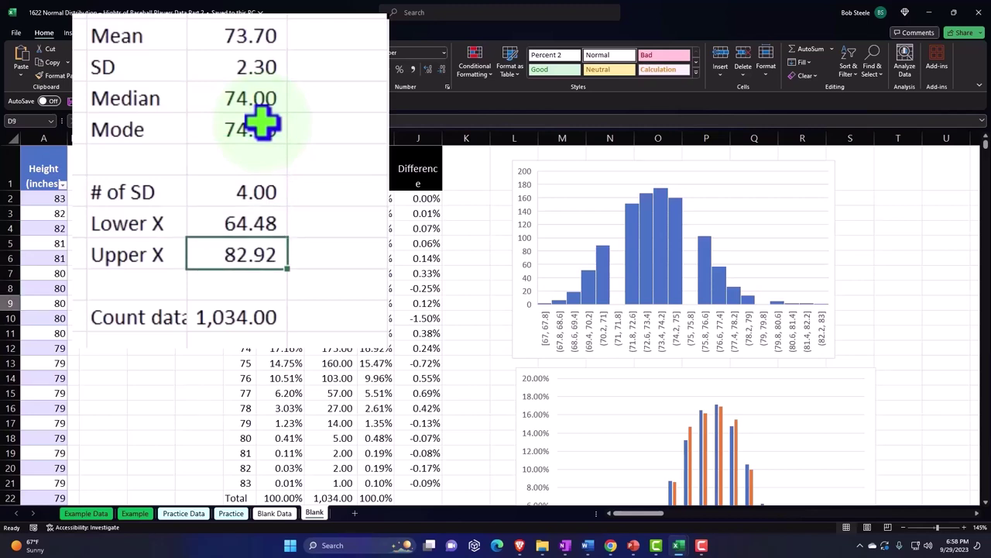
- Examine the X, P(x), Actual Frequency and % of Total columns, the NORM.DIST formula in G2, and the chart comparing expected and actual percentages
{"action": "left_click", "coordinate": [232, 197]}
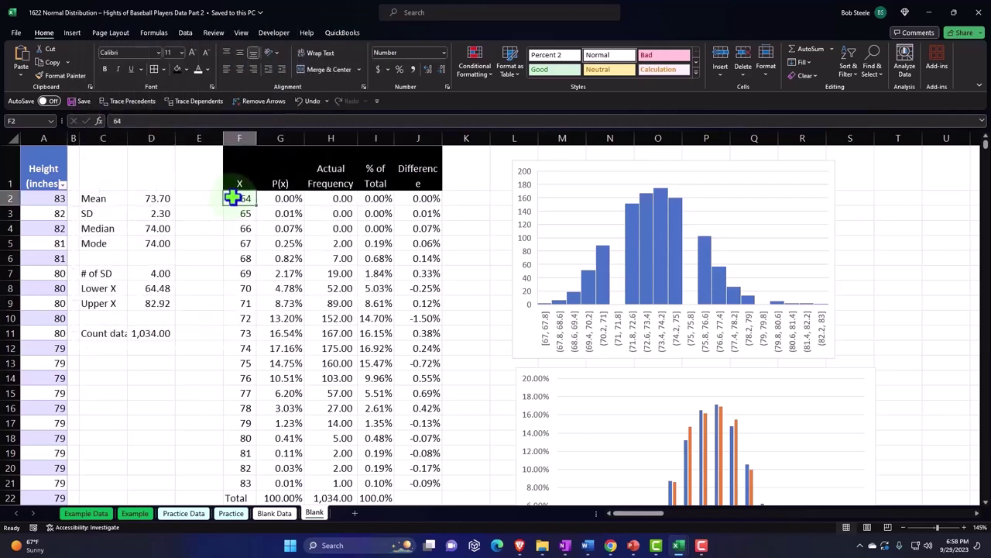
{"action": "scroll", "coordinate": [453, 347], "scroll_direction": "down", "scroll_amount": 3}
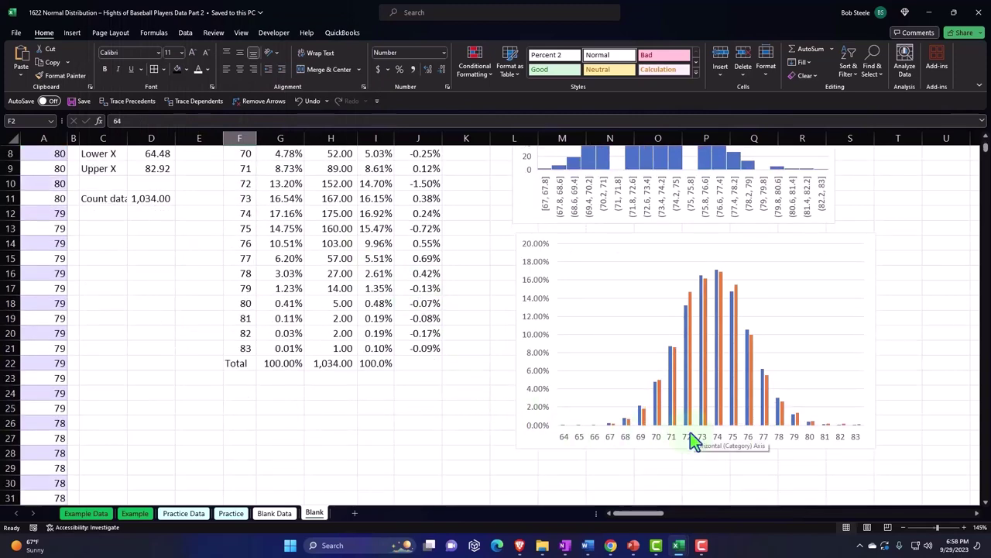
{"action": "scroll", "coordinate": [435, 401], "scroll_direction": "up", "scroll_amount": 1}
{"action": "scroll", "coordinate": [435, 401], "scroll_direction": "up", "scroll_amount": 2}
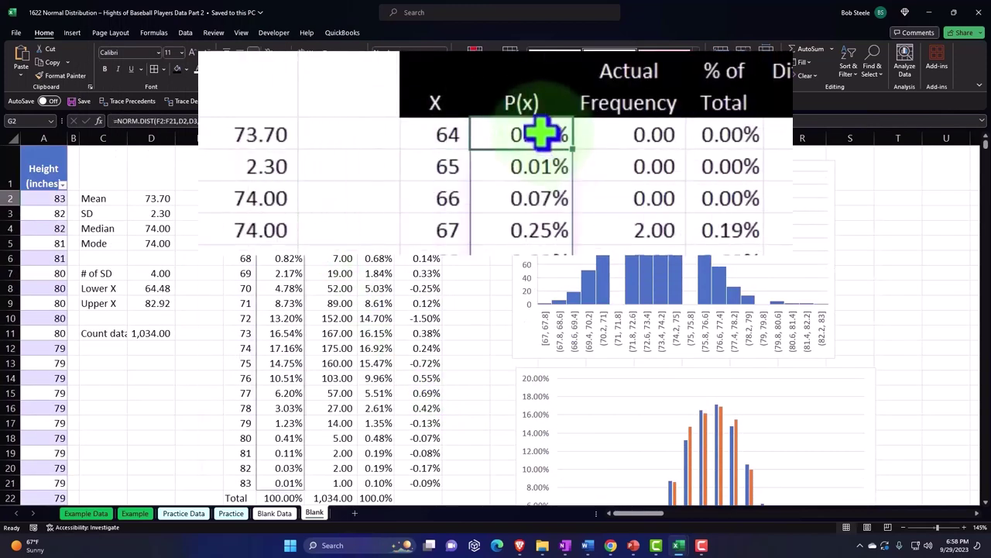
{"action": "double_click", "coordinate": [283, 198]}
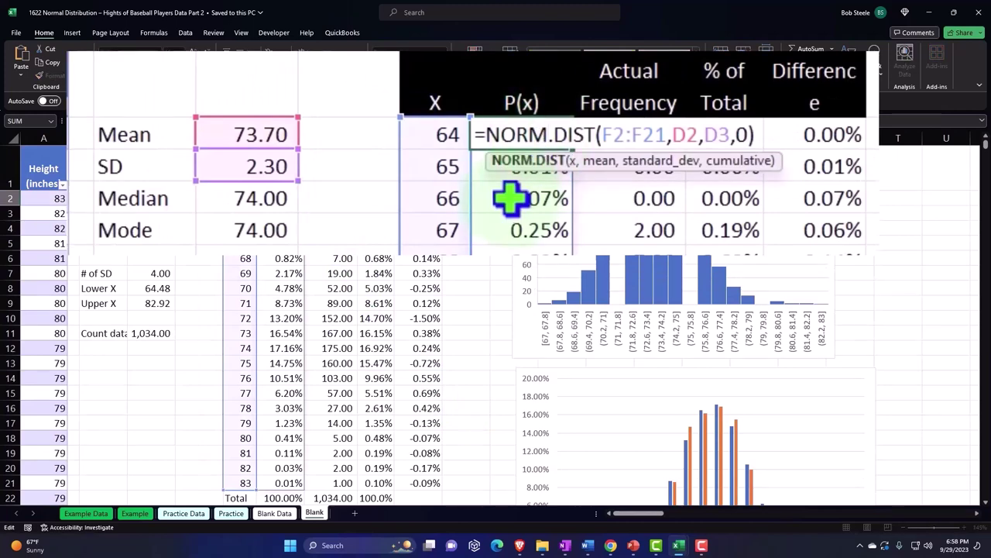
{"action": "key", "text": "Return"}
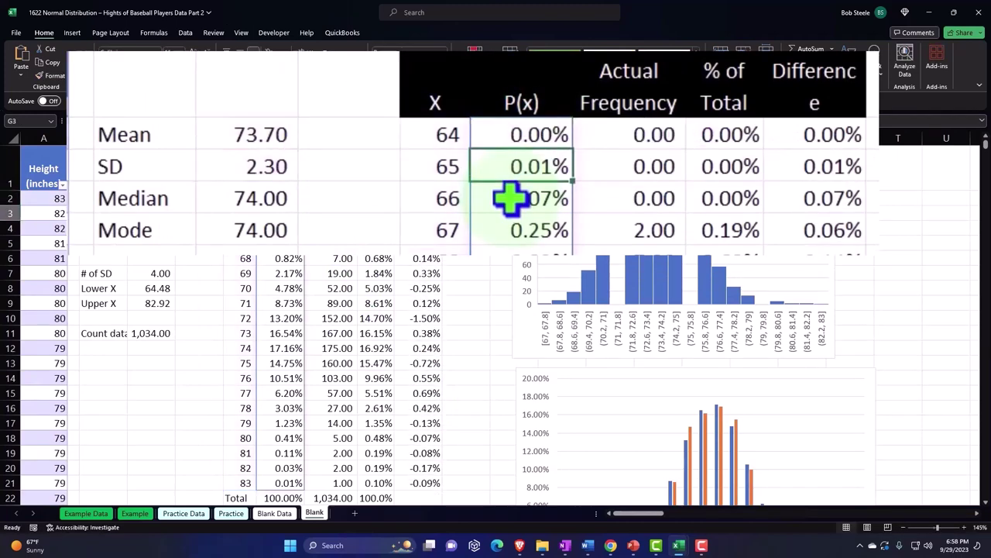
{"action": "key", "text": "Up"}
{"action": "key", "text": "Right"}
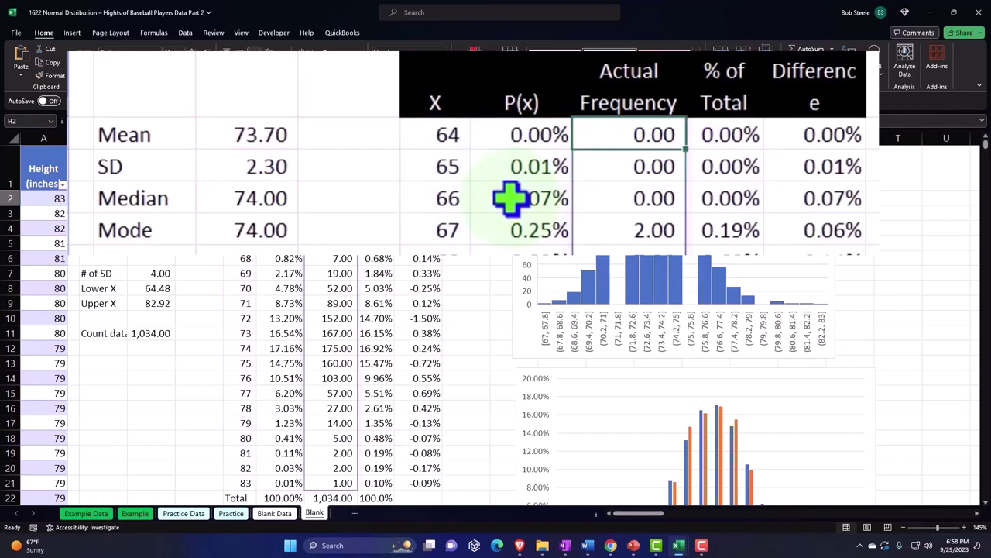
{"action": "left_click", "coordinate": [717, 134]}
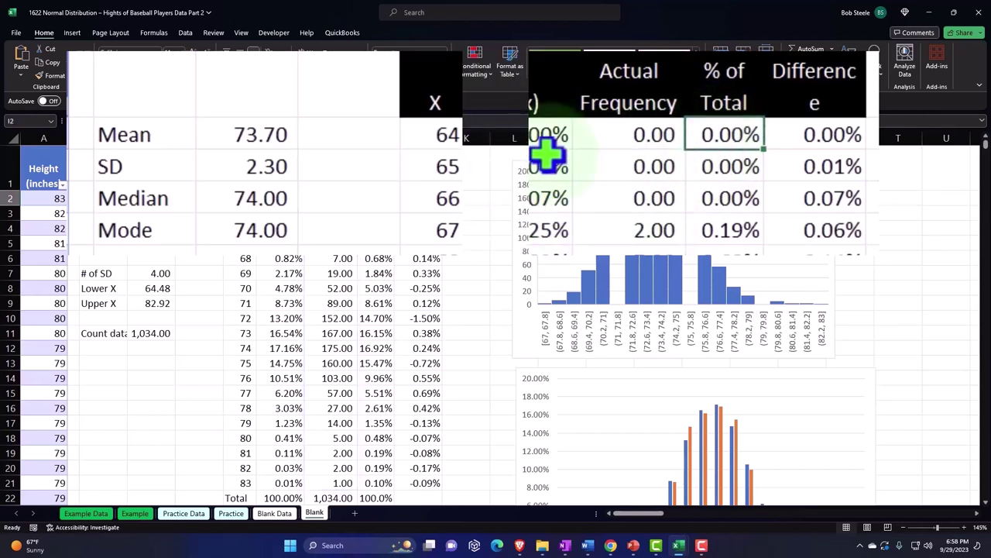
{"action": "scroll", "coordinate": [465, 263], "scroll_direction": "down", "scroll_amount": 2}
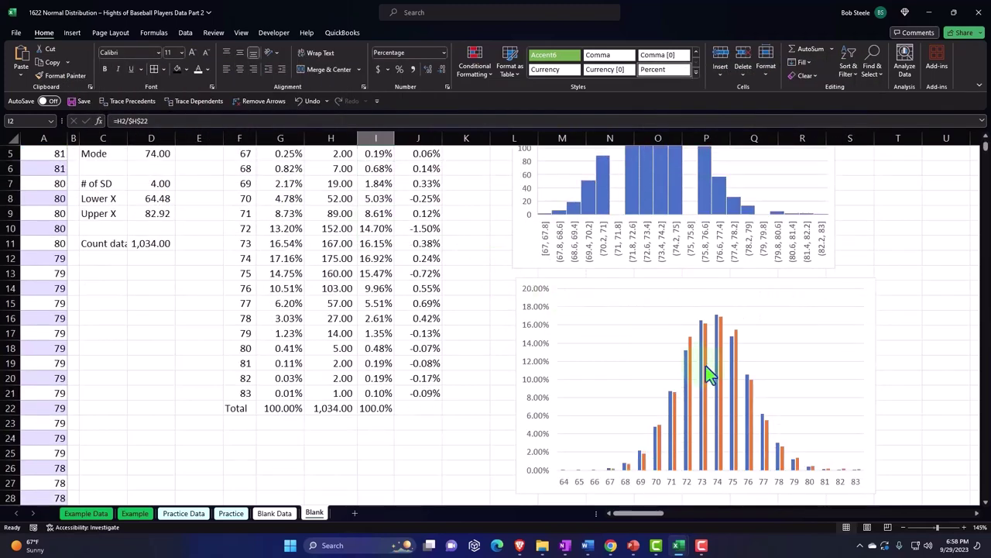
{"action": "mouse_move", "coordinate": [721, 370]}
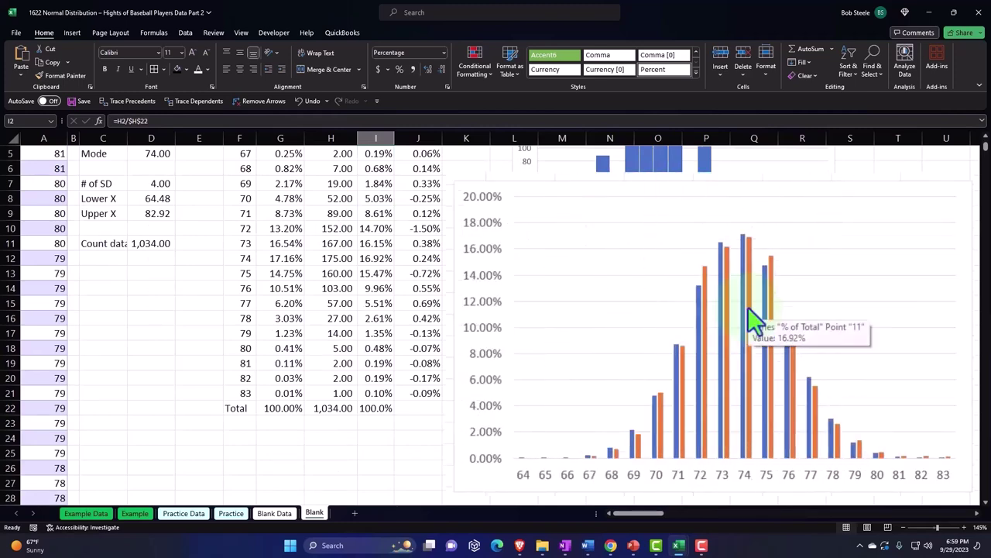
{"action": "scroll", "coordinate": [721, 366], "scroll_direction": "up", "scroll_amount": 2}
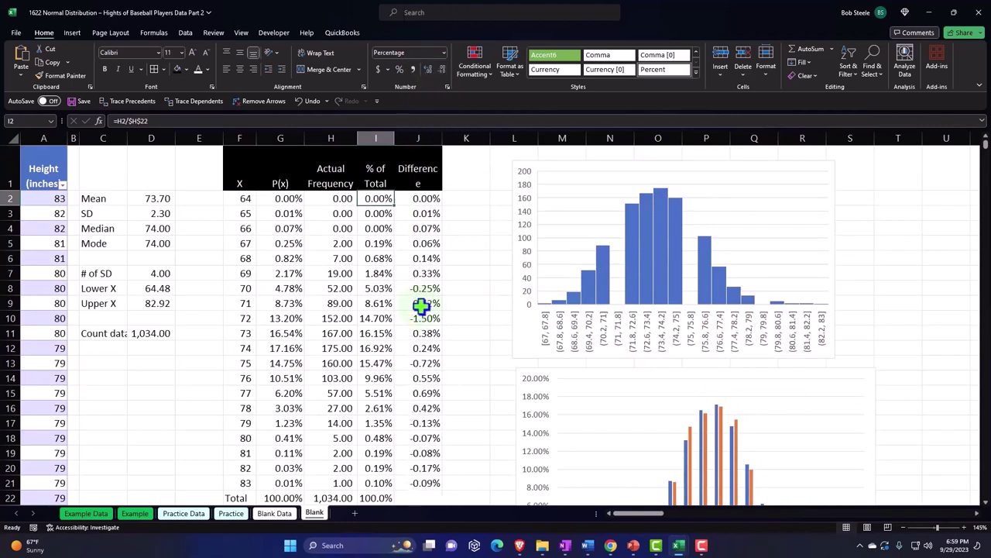
- Move the histogram and the comparison chart away from the frequency table so that both start in about column W
{"action": "left_click", "coordinate": [629, 374]}
{"action": "left_click_drag", "start_coordinate": [628, 375], "coordinate": [868, 381]}
{"action": "left_click_drag", "start_coordinate": [579, 169], "coordinate": [936, 159]}
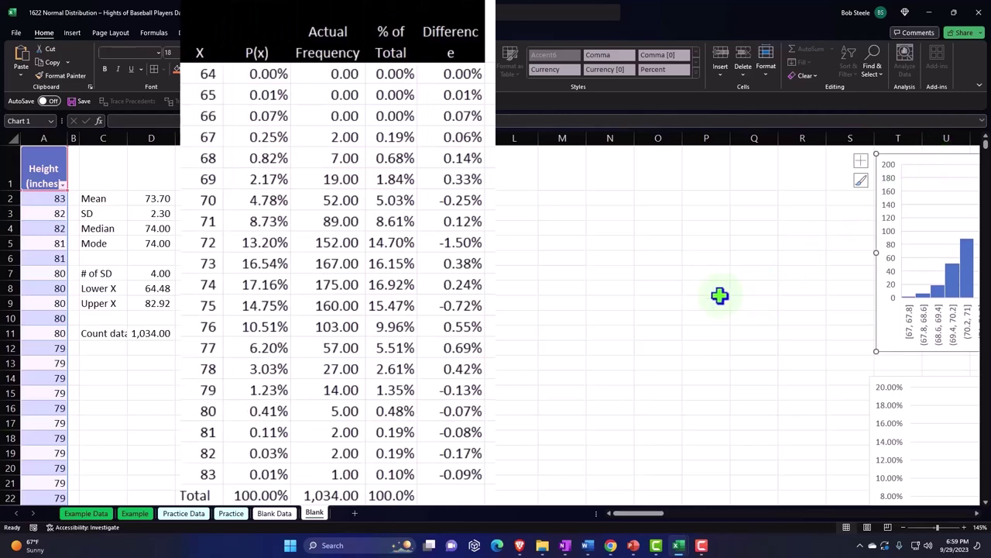
{"action": "left_click_drag", "start_coordinate": [663, 510], "coordinate": [683, 513]}
{"action": "left_click_drag", "start_coordinate": [681, 379], "coordinate": [826, 389]}
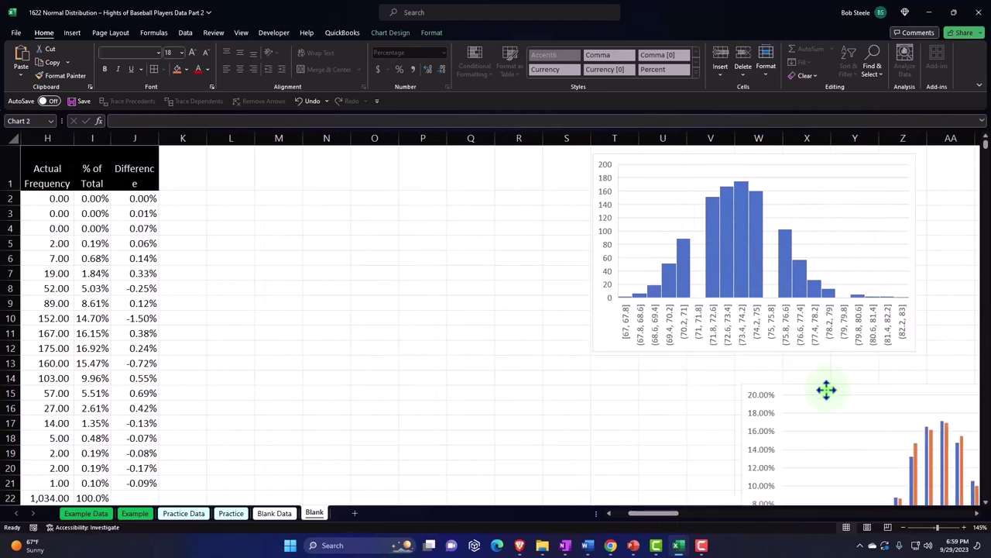
{"action": "left_click_drag", "start_coordinate": [633, 159], "coordinate": [795, 162]}
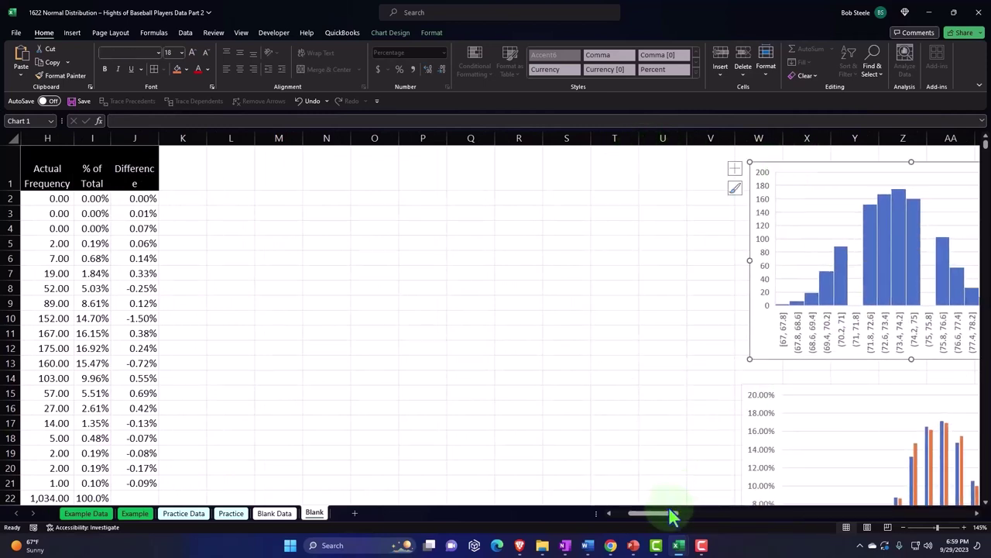
{"action": "left_click_drag", "start_coordinate": [670, 517], "coordinate": [635, 521]}
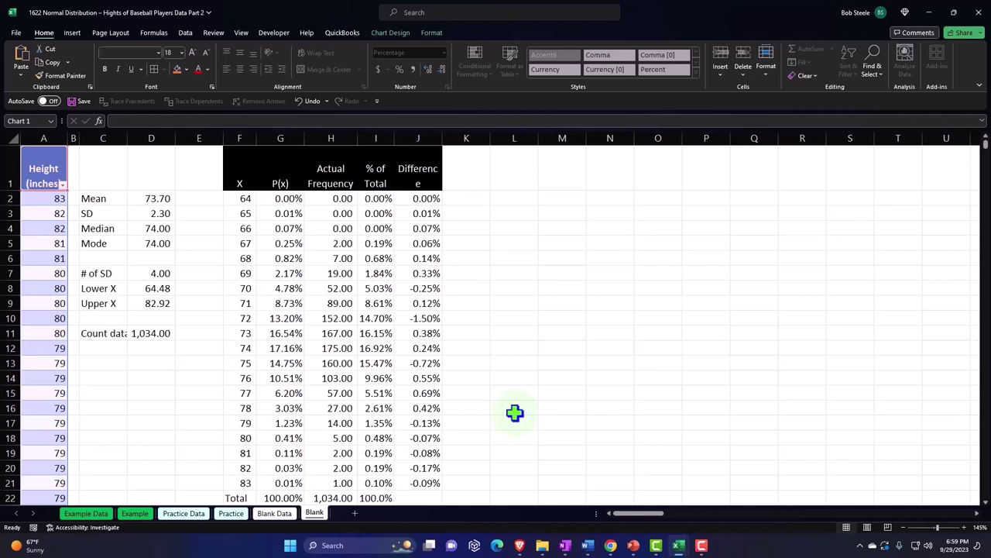
- Enter the label P(x>=79) in cell C13, below the data count
{"action": "left_click", "coordinate": [199, 377]}
{"action": "left_click", "coordinate": [103, 361]}
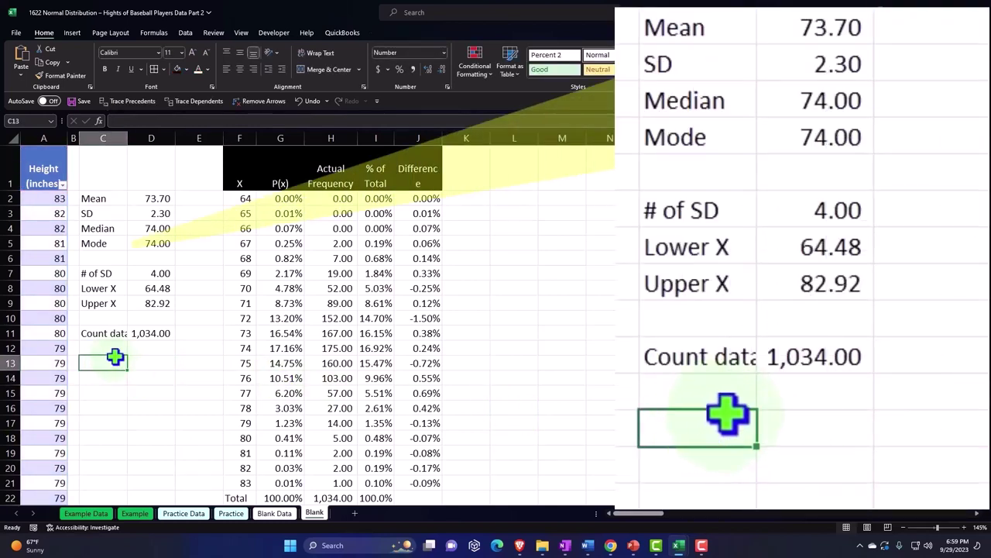
{"action": "type", "text": "P"}
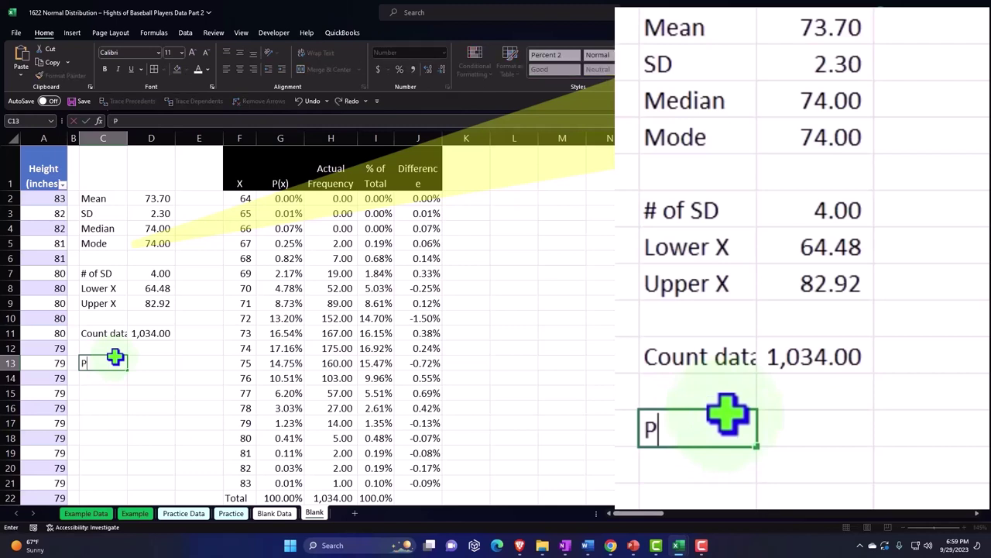
{"action": "type", "text": "(x"}
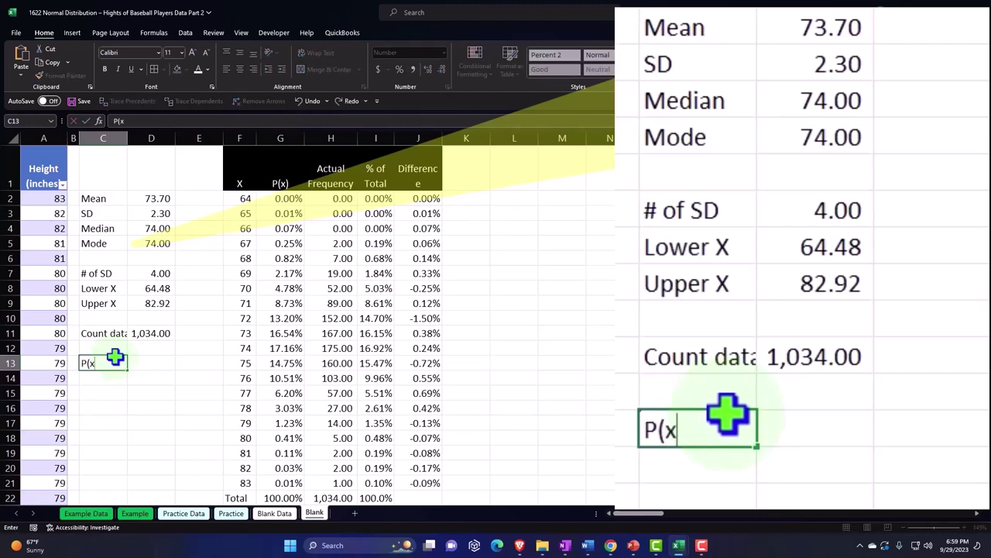
{"action": "type", "text": ">=79"}
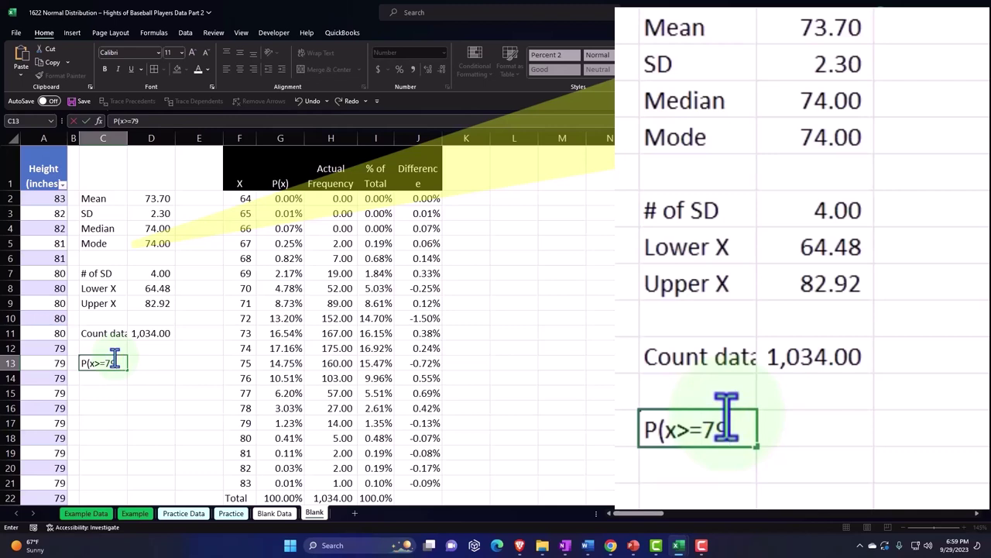
{"action": "type", "text": ")"}
{"action": "key", "text": "Return"}
{"action": "key", "text": "Up"}
{"action": "key", "text": "Right"}
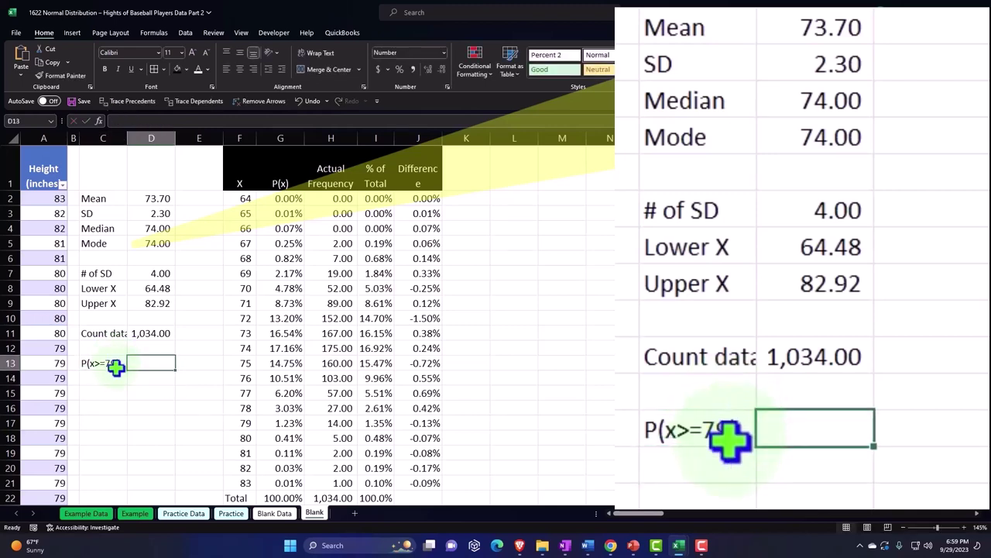
- Move the P(x>=79) label down to C14, then enter the label X in C13 and the value 79 in D13
{"action": "left_click", "coordinate": [101, 366]}
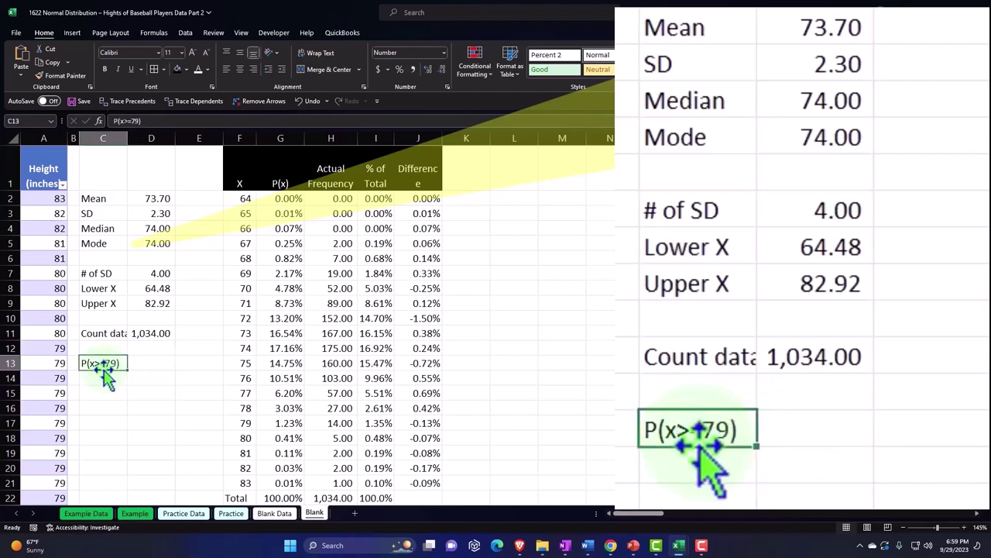
{"action": "left_click_drag", "start_coordinate": [103, 369], "coordinate": [101, 379]}
{"action": "left_click", "coordinate": [102, 362]}
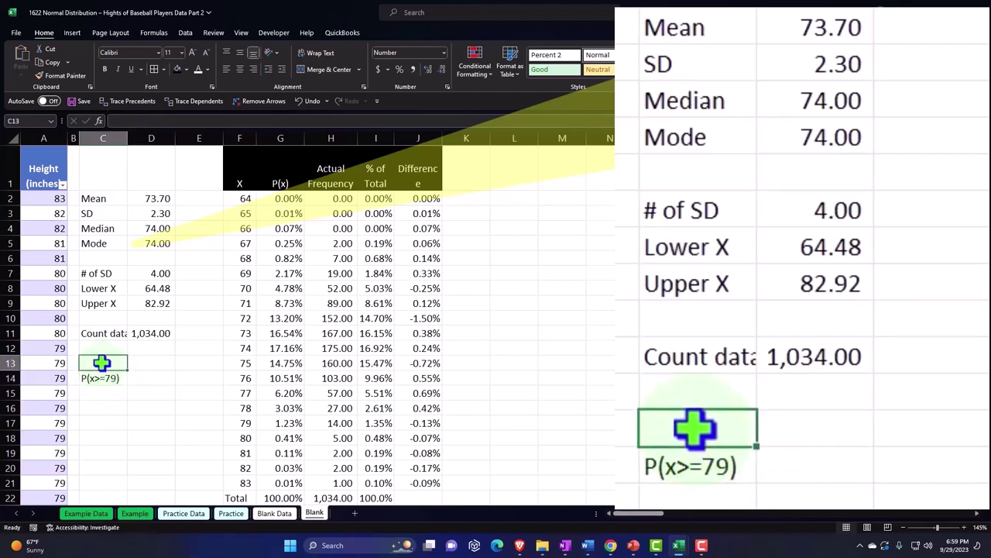
{"action": "type", "text": "X"}
{"action": "key", "text": "Tab"}
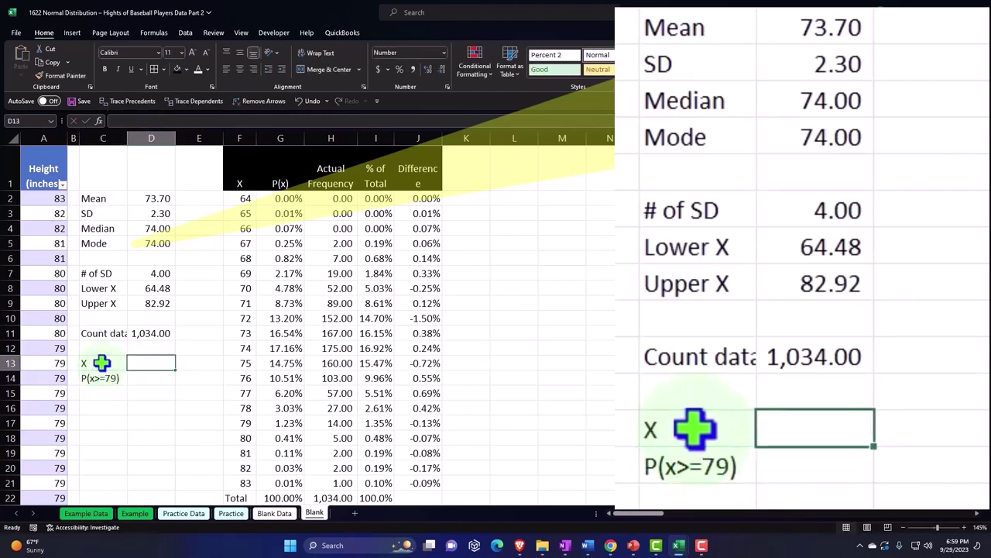
{"action": "type", "text": "79"}
{"action": "key", "text": "Return"}
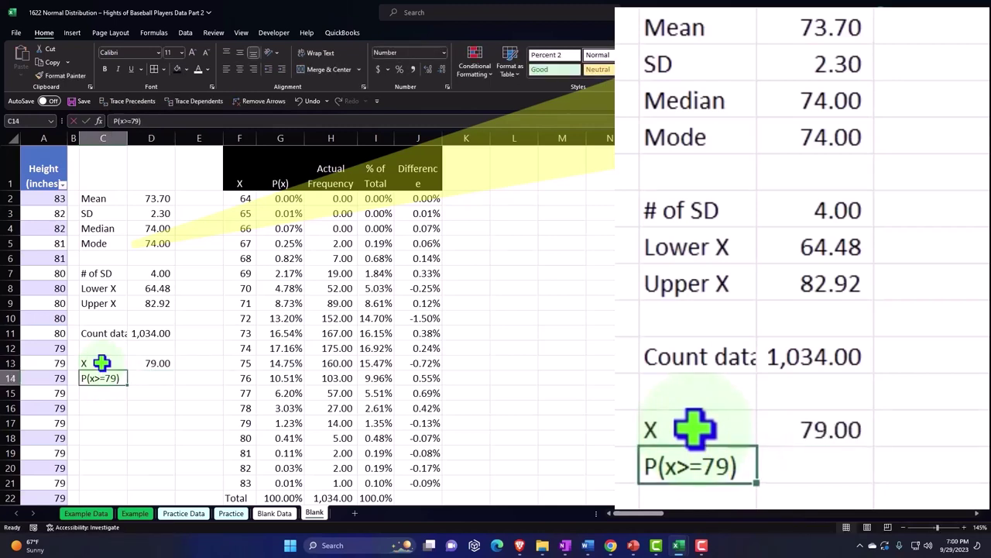
- Move the P(x>=79) label from C14 back to C13, replacing the X label there
{"action": "type", "text": "P(x>=79)"}
{"action": "left_click", "coordinate": [116, 403]}
{"action": "left_click", "coordinate": [95, 376]}
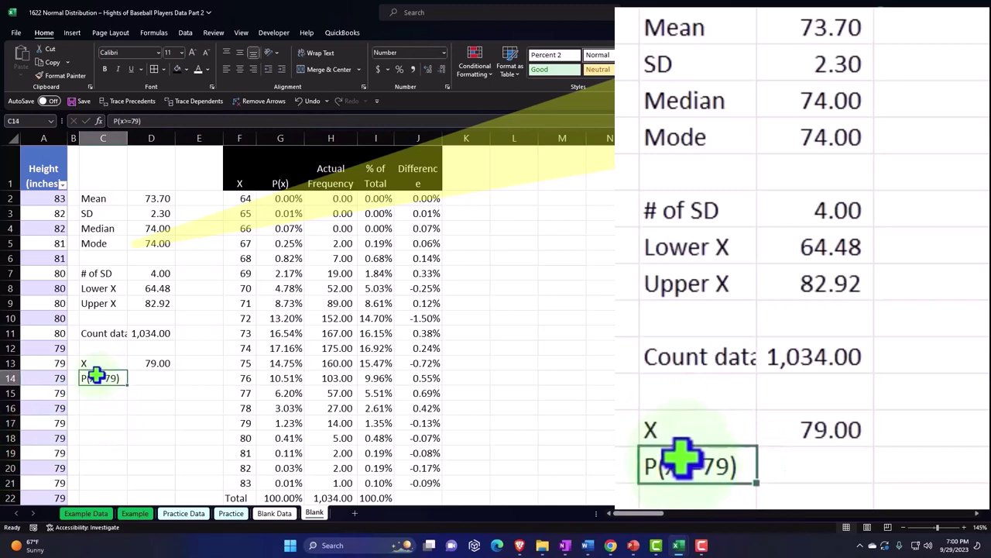
{"action": "left_click_drag", "start_coordinate": [95, 375], "coordinate": [95, 362]}
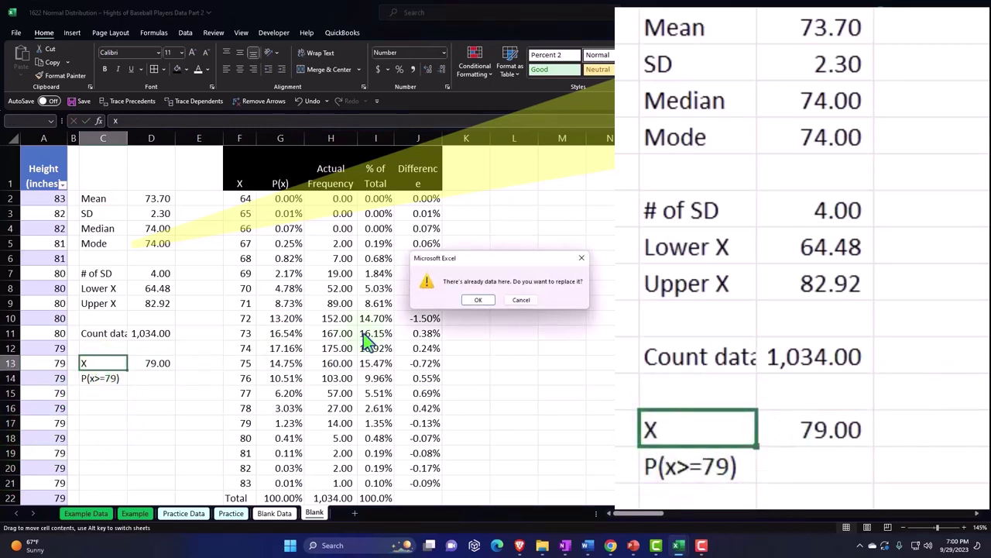
{"action": "left_click", "coordinate": [484, 300]}
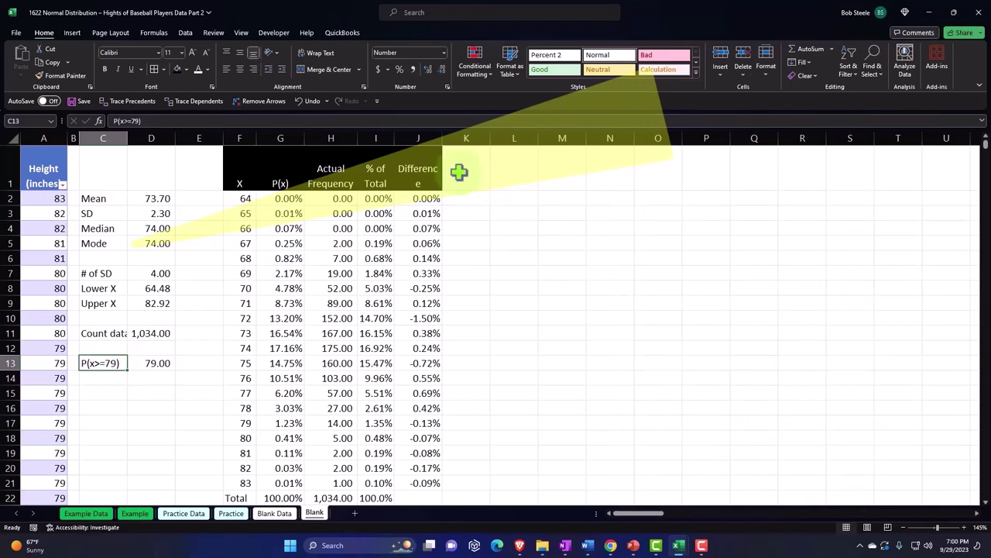
- Turn the label in C13 into the formula ="P(x>="&D13&")" so that its number comes from D13
{"action": "double_click", "coordinate": [89, 361]}
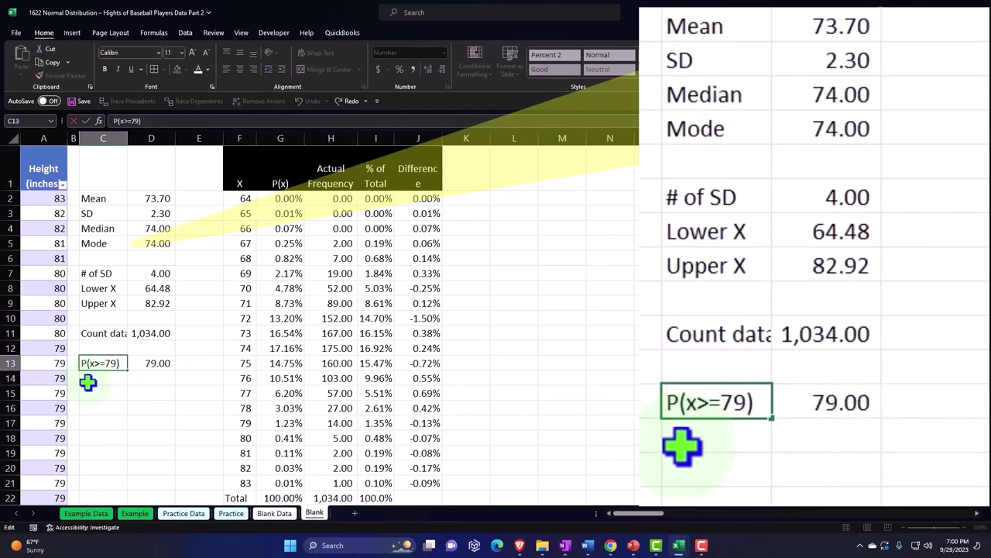
{"action": "type", "text": "="}
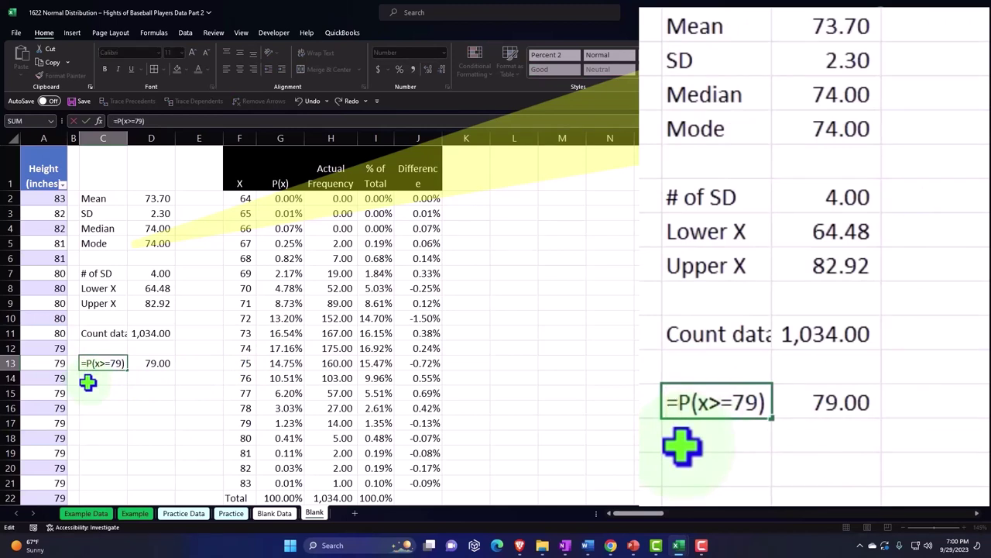
{"action": "type", "text": "\""}
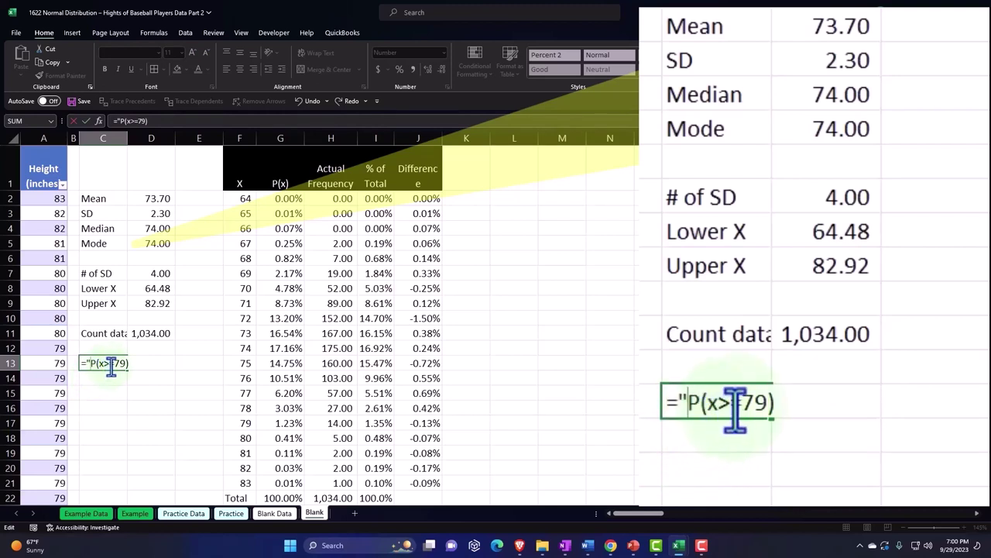
{"action": "left_click", "coordinate": [113, 364]}
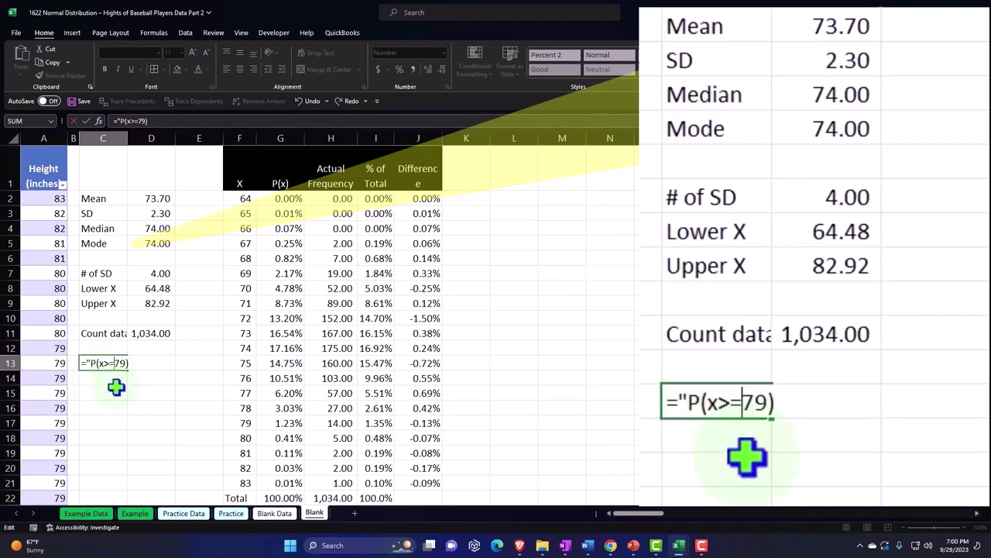
{"action": "type", "text": "\""}
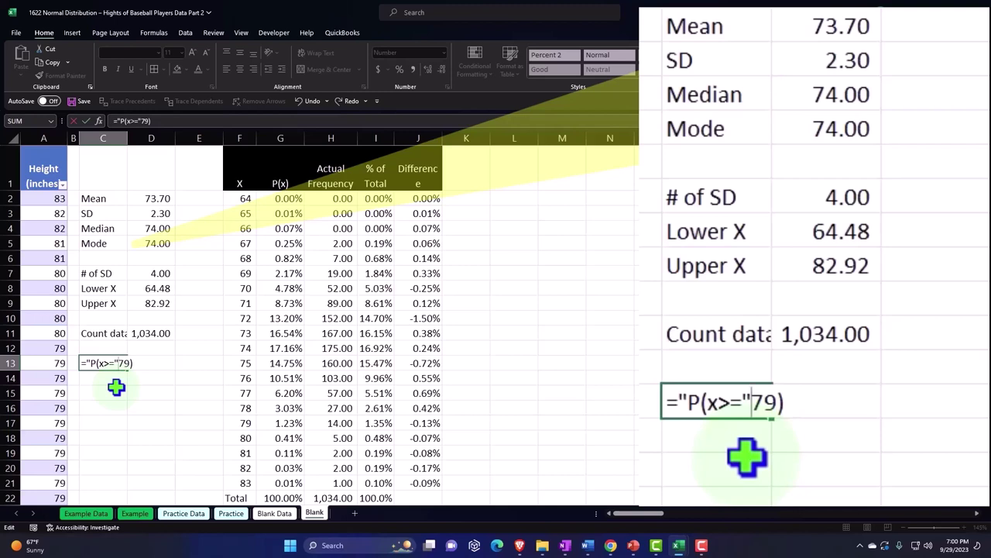
{"action": "type", "text": "&"}
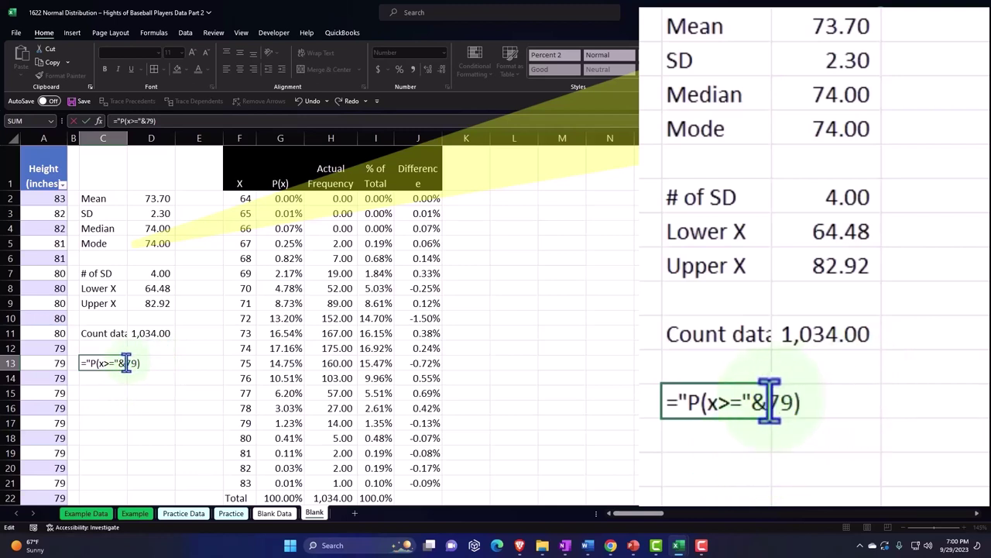
{"action": "left_click_drag", "start_coordinate": [127, 364], "coordinate": [137, 363]}
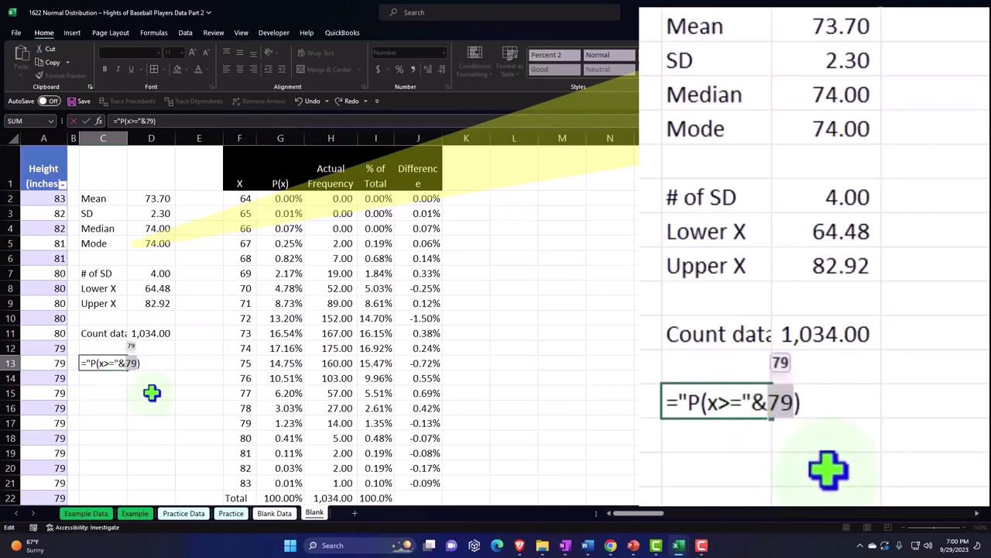
{"action": "left_click", "coordinate": [152, 393]}
{"action": "key", "text": "Up"}
{"action": "key", "text": "Up"}
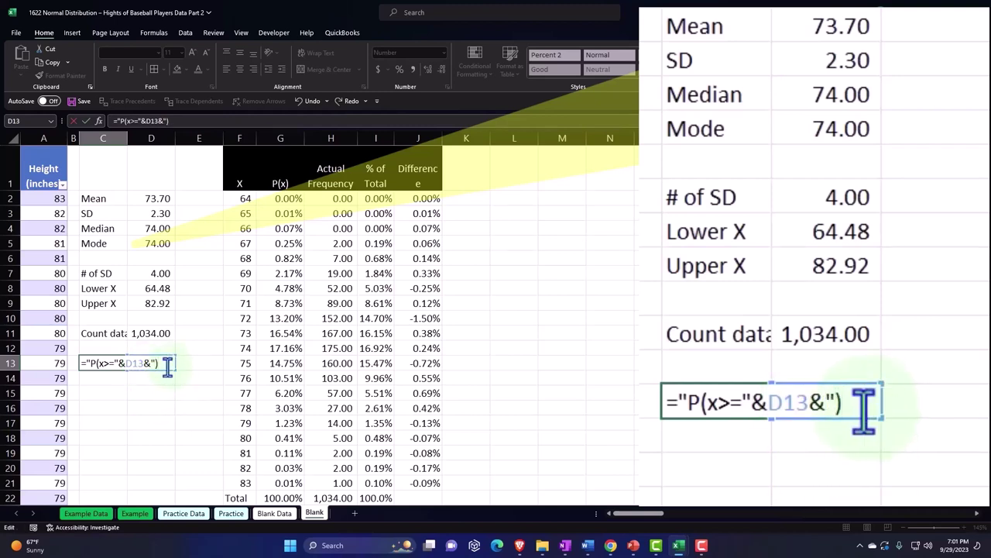
{"action": "key", "text": "Return"}
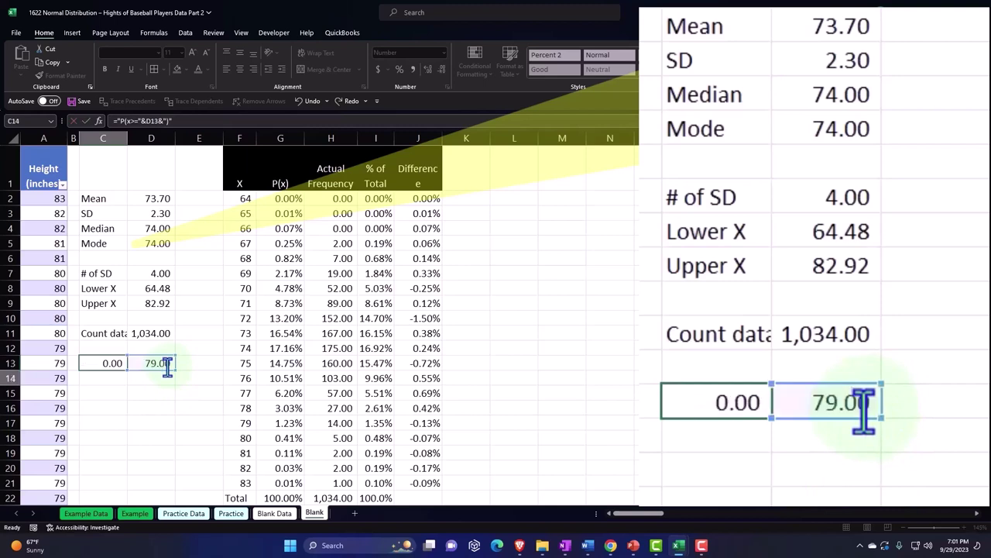
- Test the linked label in C13 by setting D13 to 80, and restore D13 to 79
{"action": "left_click", "coordinate": [167, 365]}
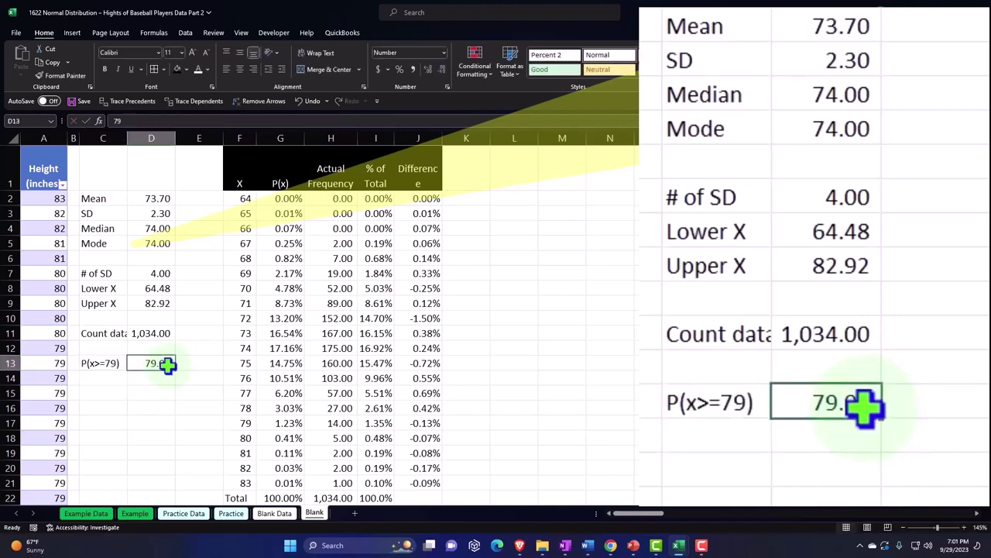
{"action": "type", "text": "80"}
{"action": "key", "text": "Return"}
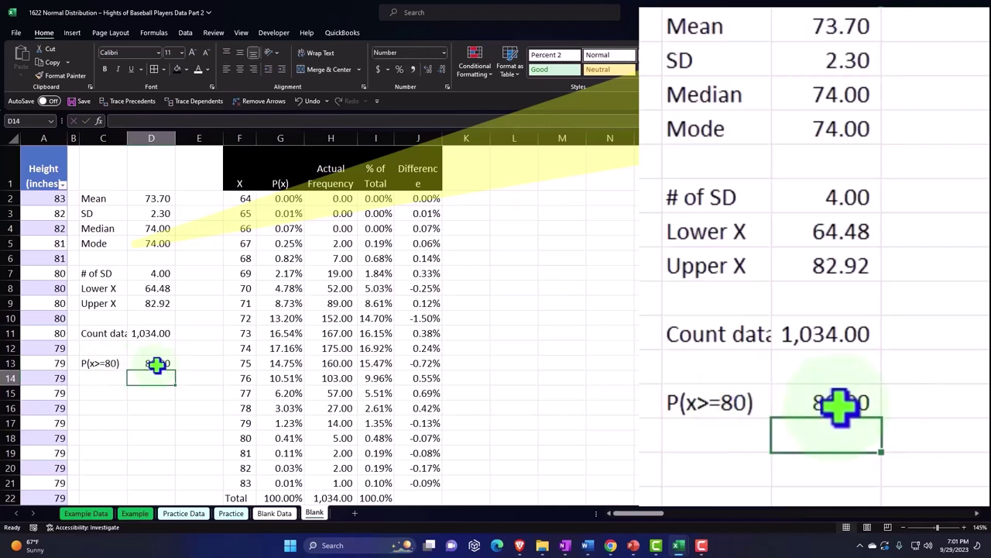
{"action": "left_click", "coordinate": [157, 364]}
{"action": "type", "text": "79"}
{"action": "key", "text": "Return"}
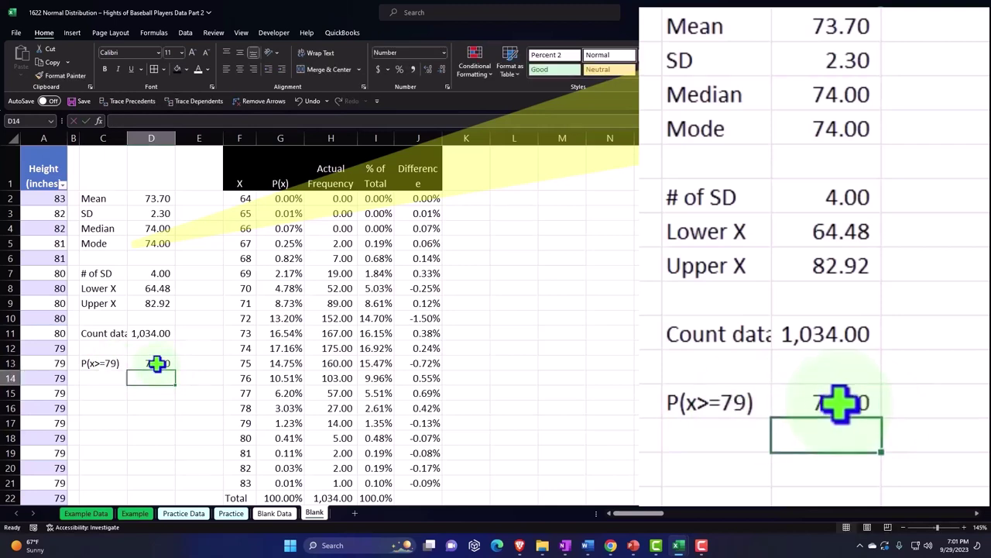
- Check the sum of the P(x) percentages for heights 79 to 83 in G17:G21
{"action": "key", "text": "Right"}
{"action": "key", "text": "Up"}
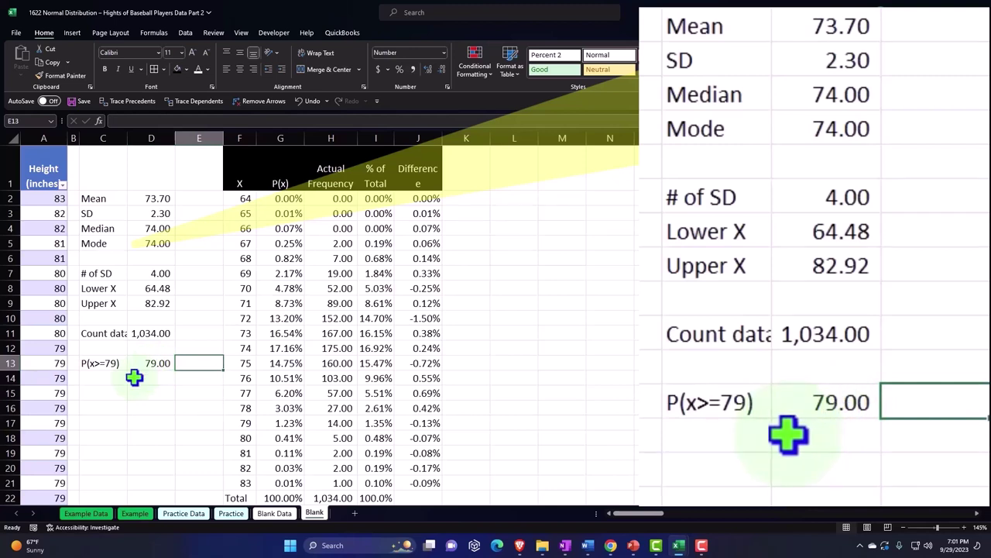
{"action": "left_click", "coordinate": [273, 422]}
{"action": "left_click_drag", "start_coordinate": [273, 422], "coordinate": [272, 482]}
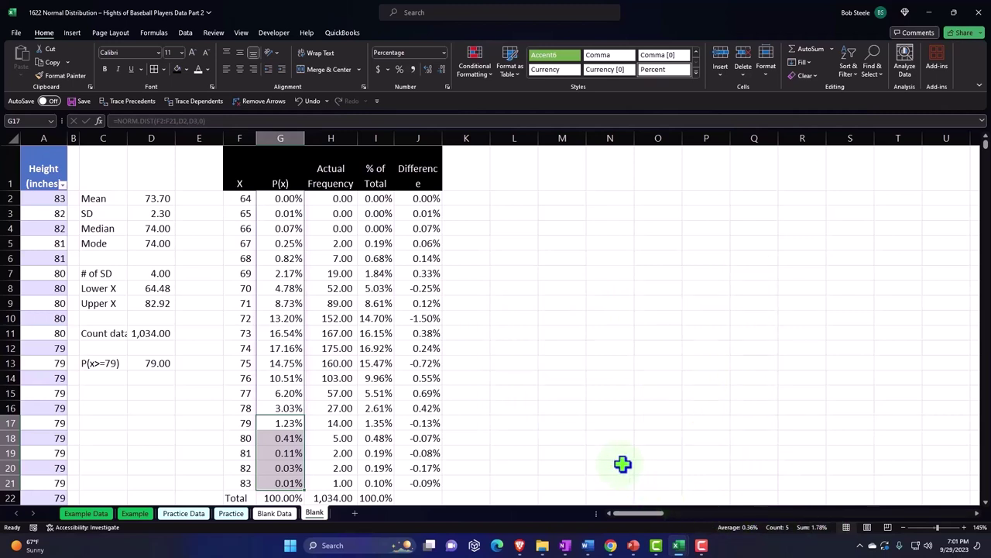
- Calculate the probability of 79 inches or more in E13 with the formula =1-NORM.DIST(D13,D2,D3,1)
{"action": "left_click", "coordinate": [186, 367]}
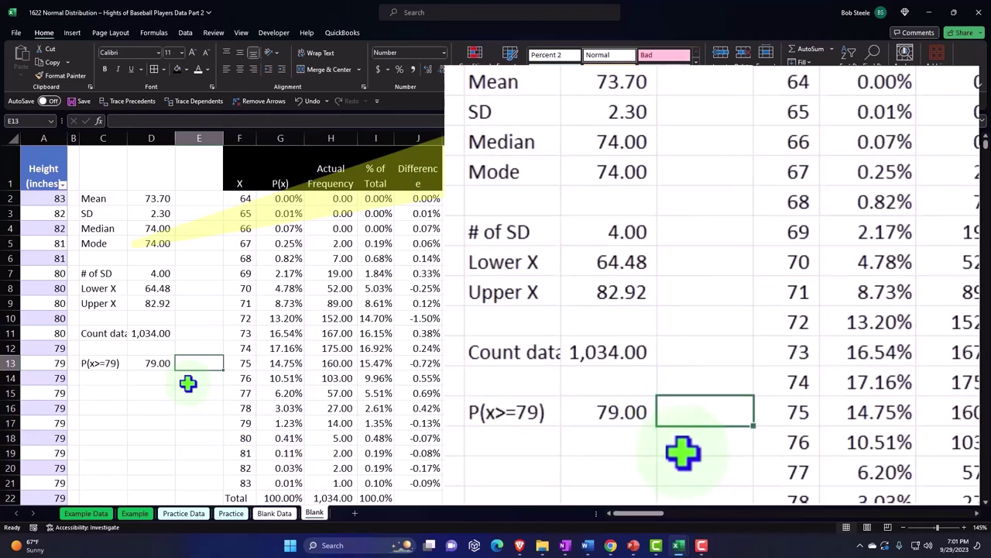
{"action": "type", "text": "=1"}
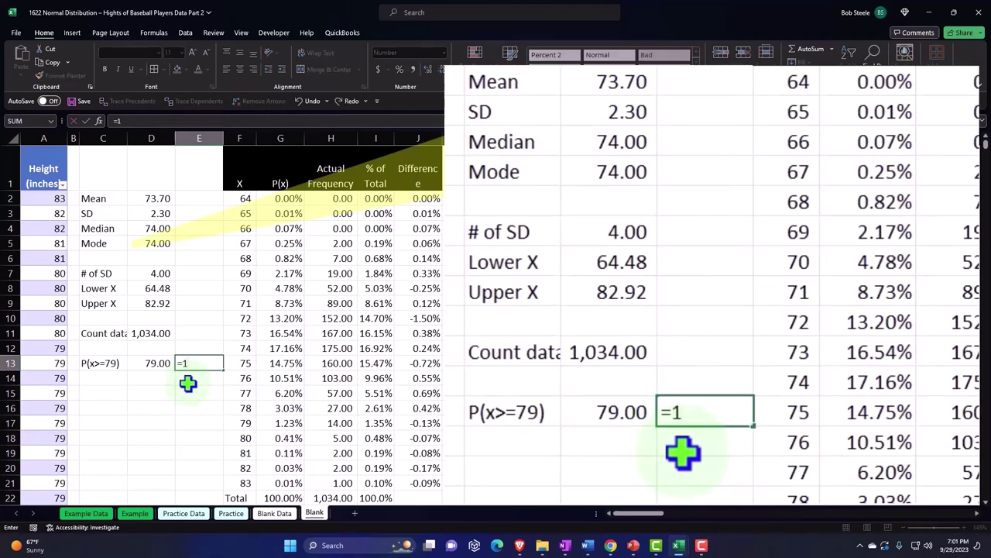
{"action": "type", "text": "-nor"}
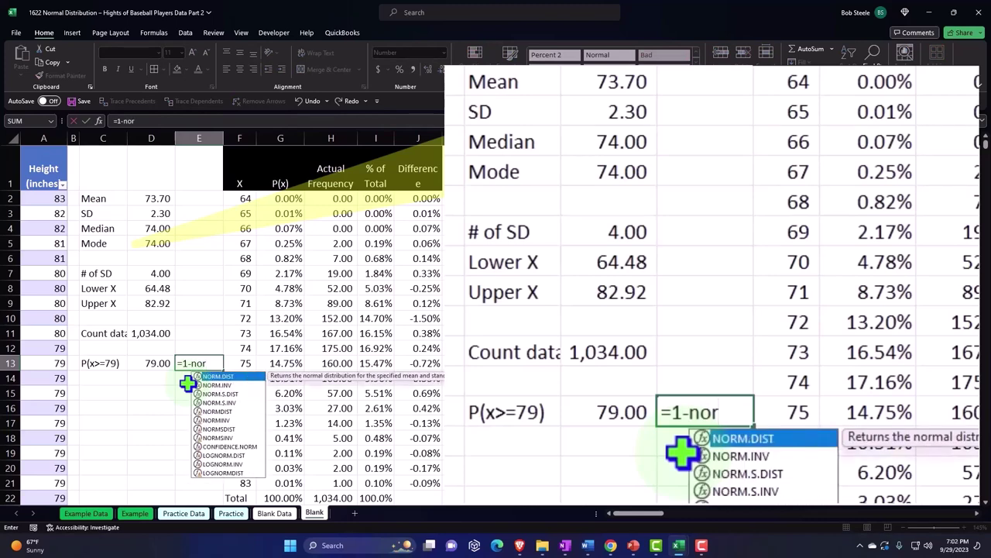
{"action": "type", "text": "m."}
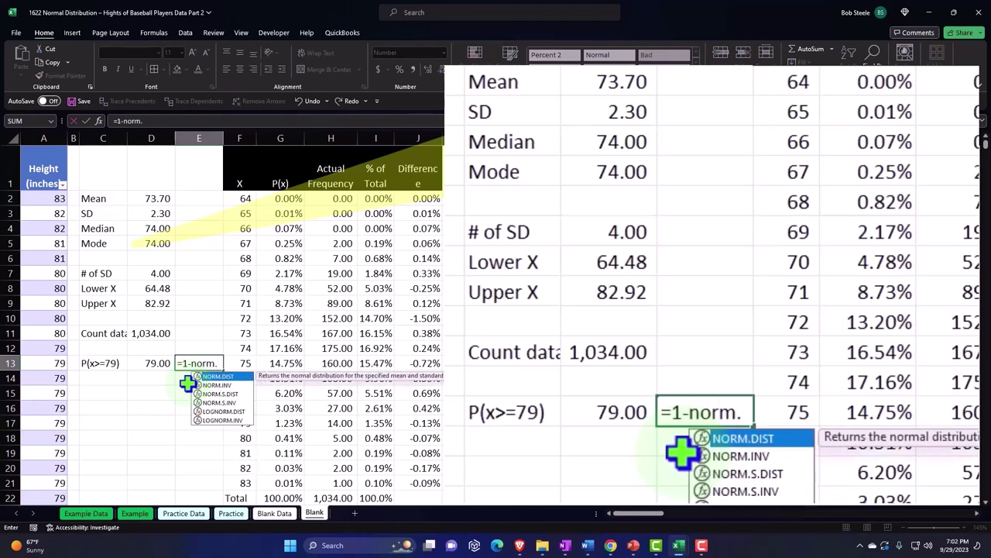
{"action": "key", "text": "Tab"}
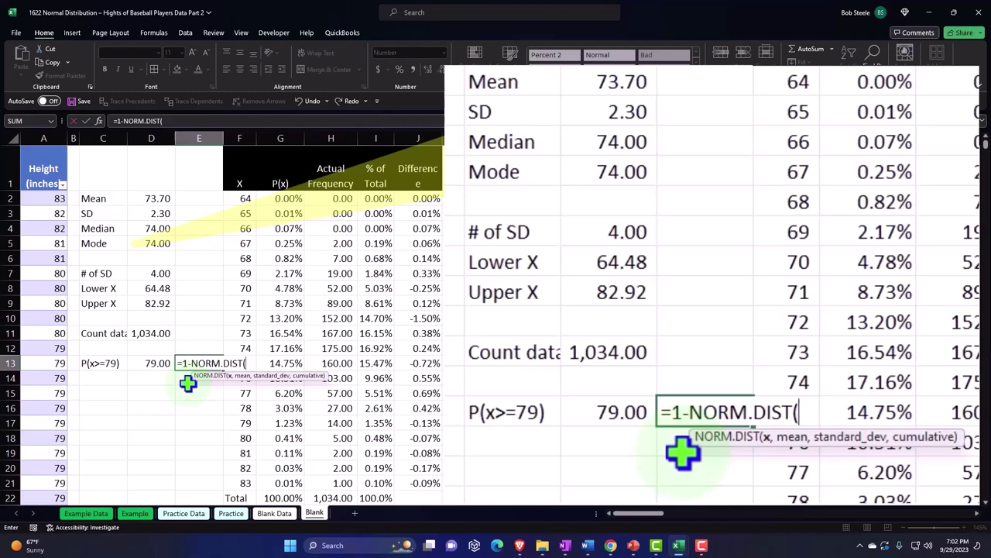
{"action": "left_click", "coordinate": [151, 363]}
{"action": "type", "text": ","}
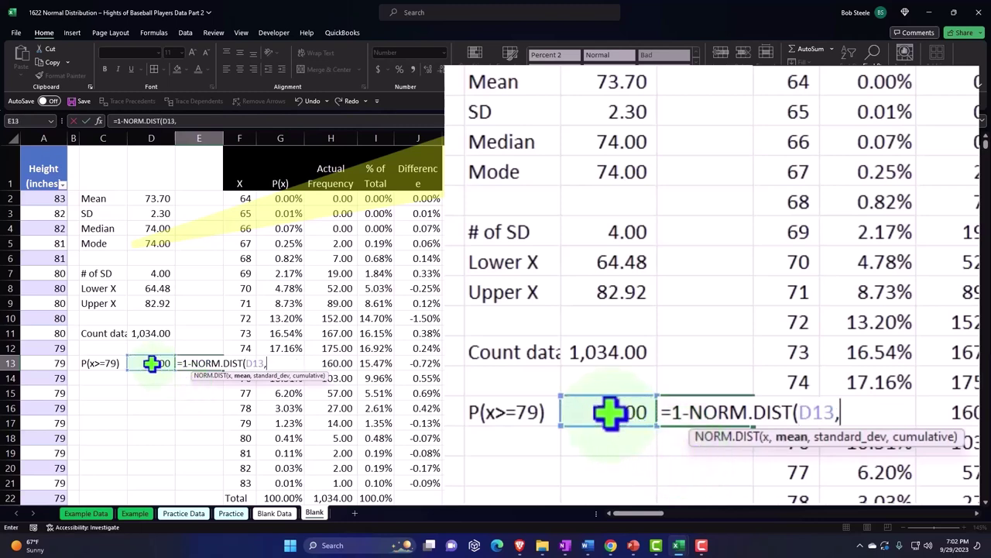
{"action": "left_click", "coordinate": [157, 198]}
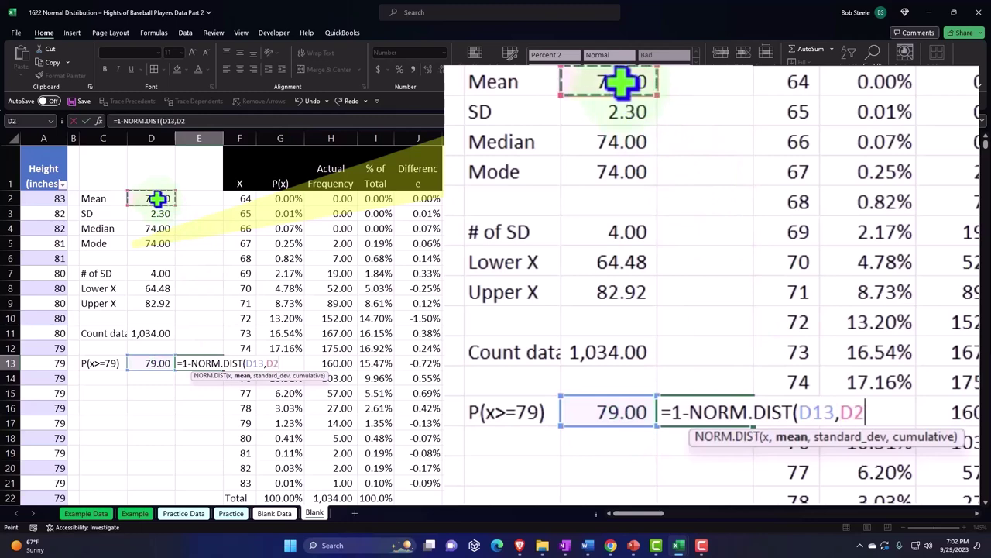
{"action": "type", "text": ","}
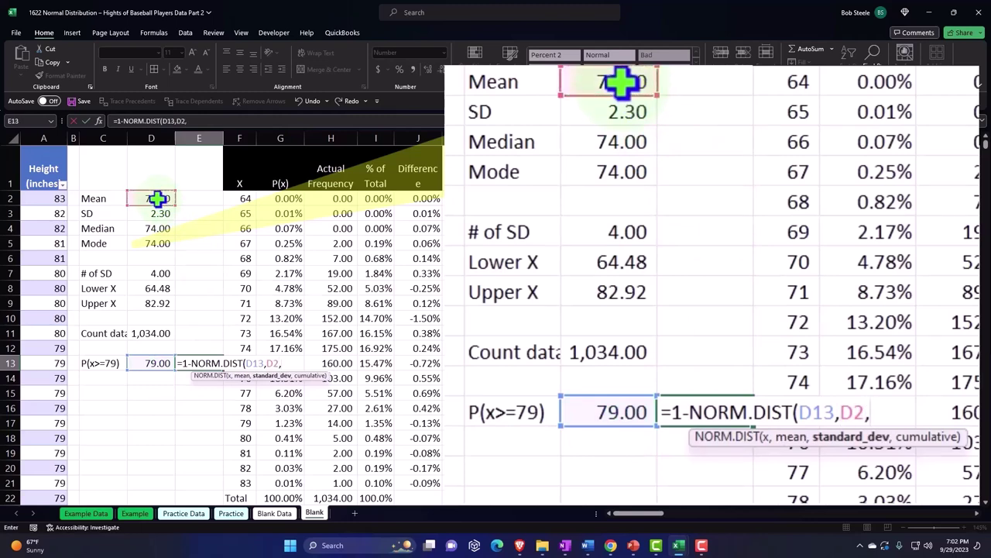
{"action": "left_click", "coordinate": [154, 213]}
{"action": "type", "text": ","}
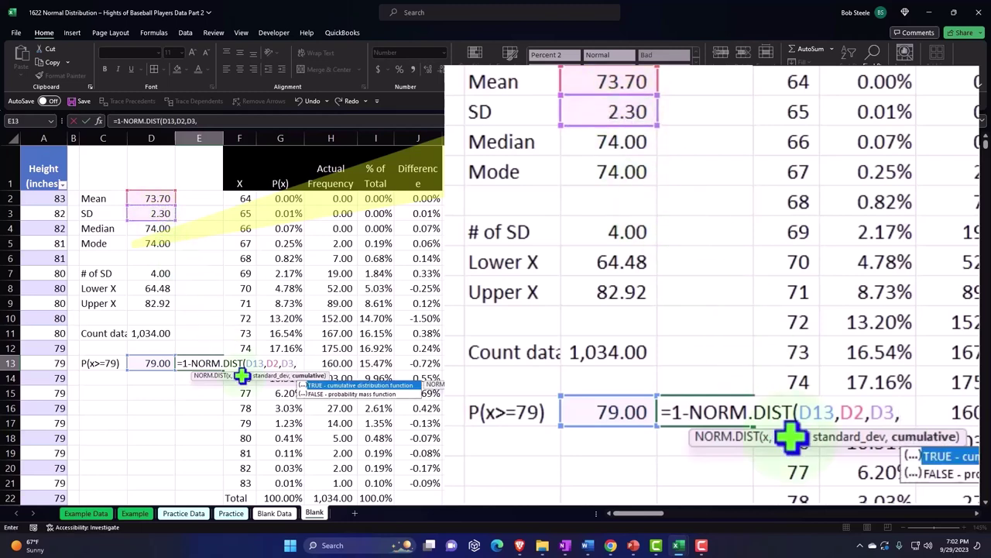
{"action": "type", "text": "1)"}
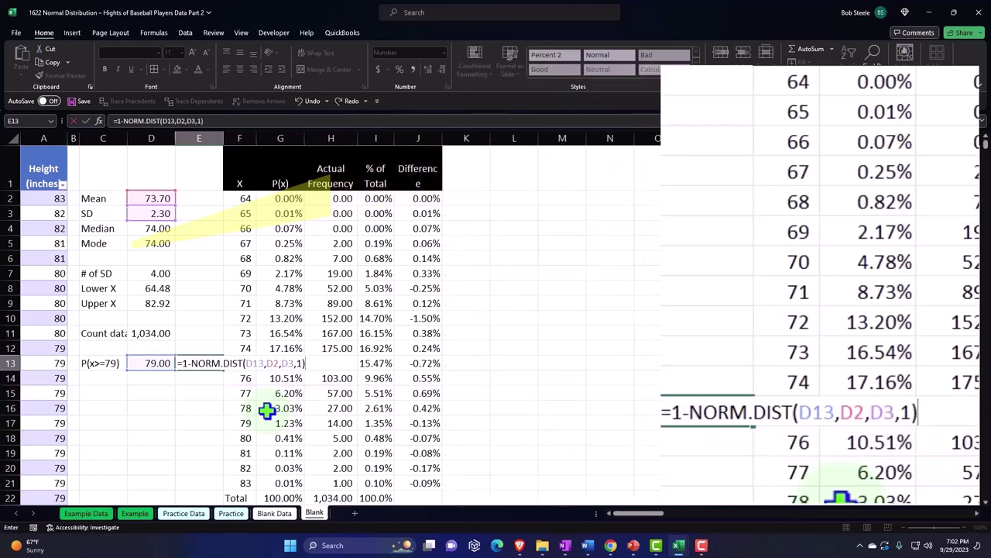
{"action": "key", "text": "Return"}
- Format E13 as a percentage with two decimals and compare it with the sum of G17:G21
{"action": "left_click", "coordinate": [204, 363]}
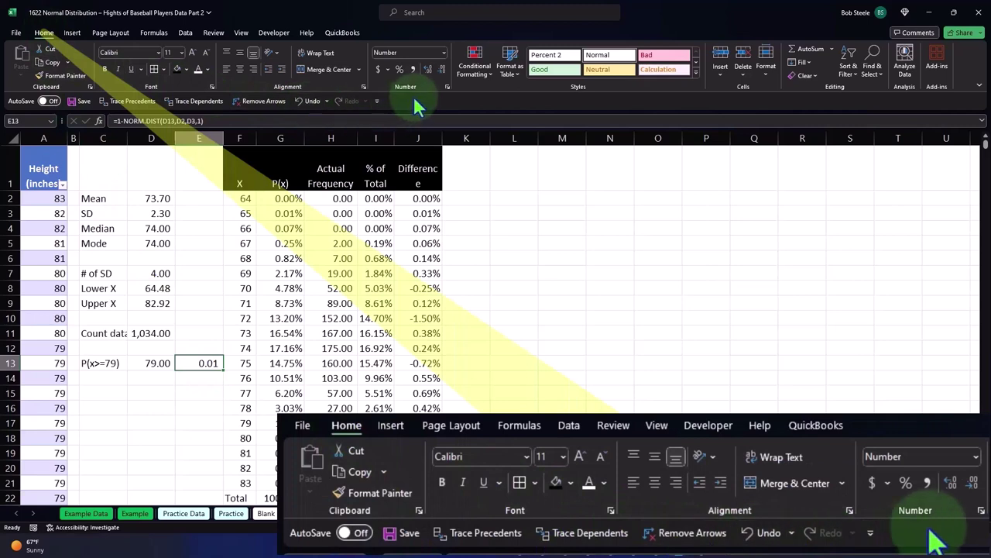
{"action": "left_click", "coordinate": [399, 69]}
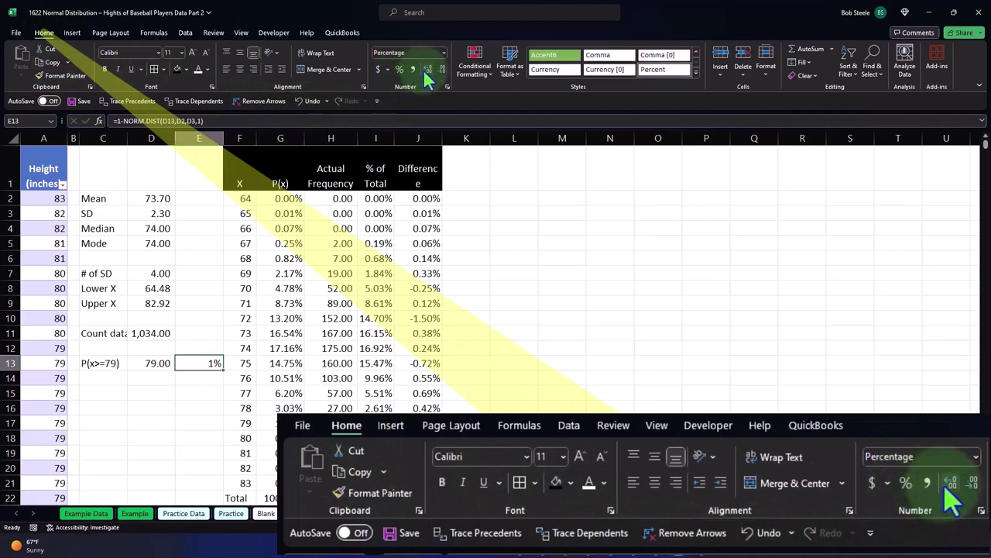
{"action": "left_click", "coordinate": [428, 69]}
{"action": "left_click", "coordinate": [427, 69]}
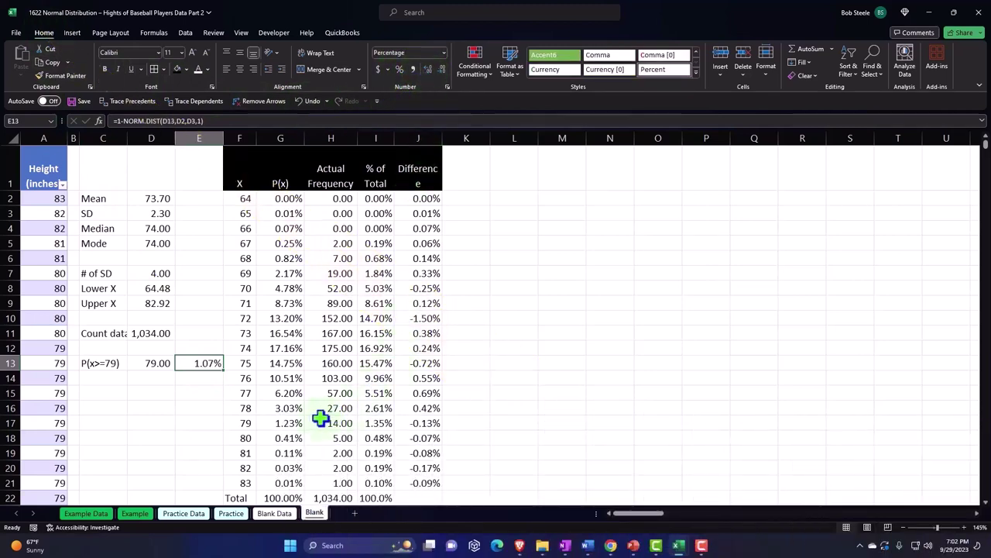
{"action": "left_click_drag", "start_coordinate": [290, 423], "coordinate": [288, 478]}
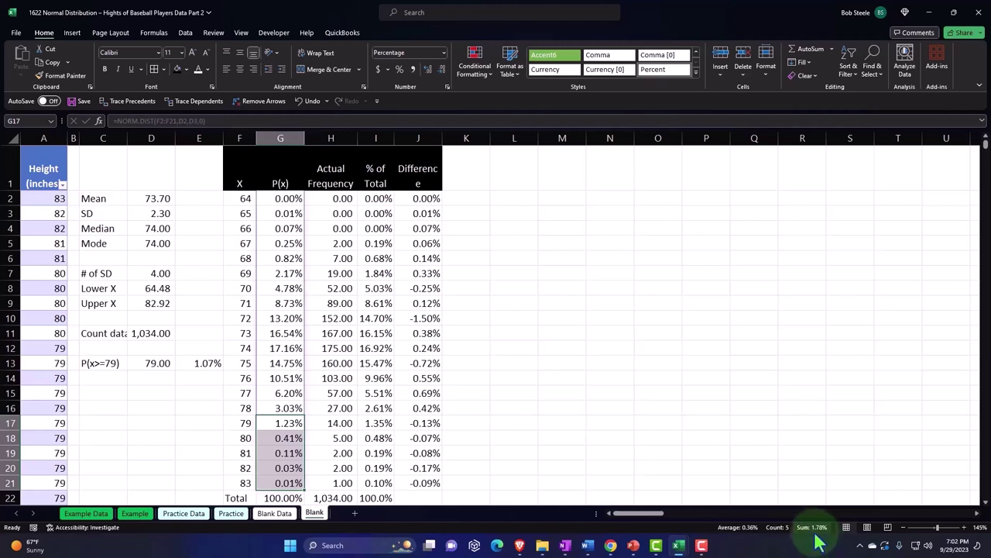
- Enter the header Z in K1, beside the Difference column
{"action": "left_click", "coordinate": [469, 165]}
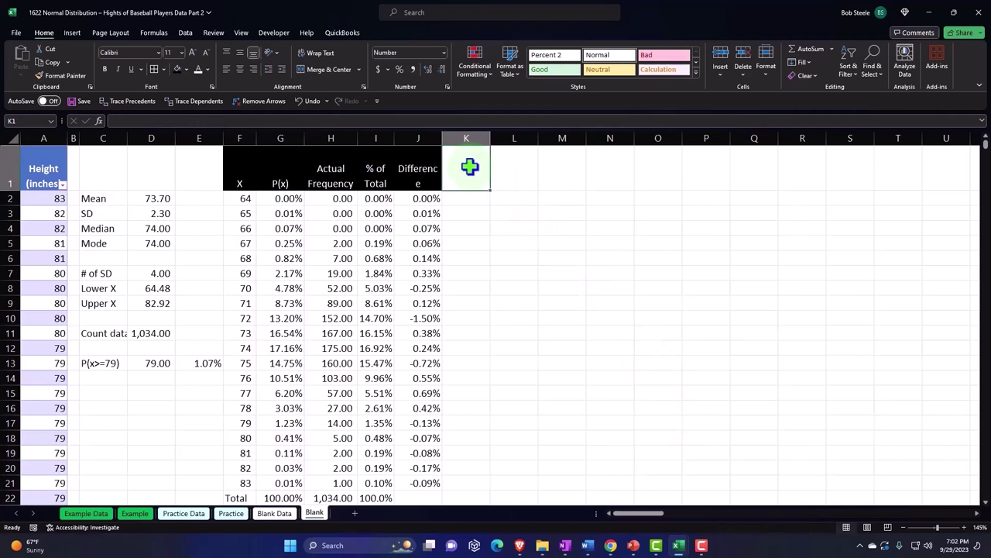
{"action": "type", "text": "ZX"}
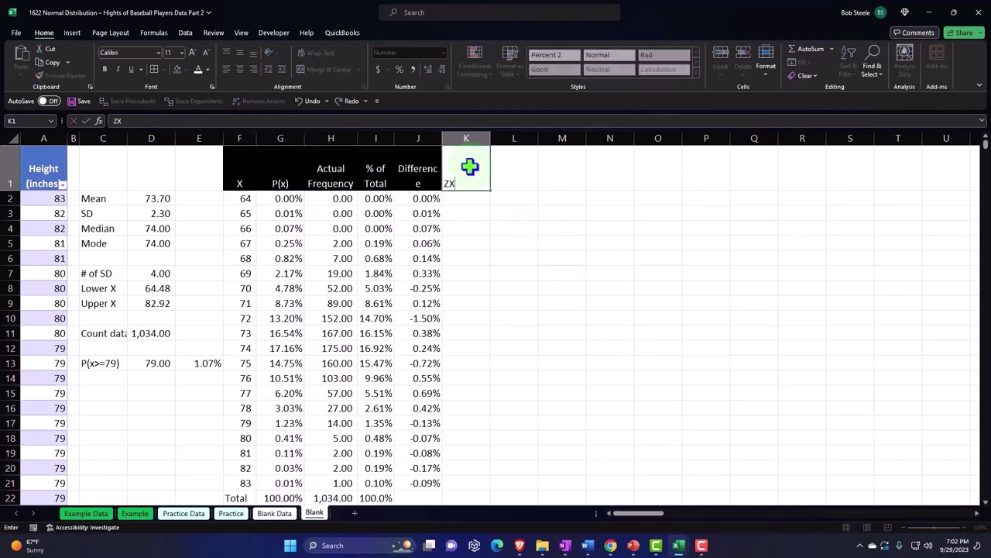
{"action": "key", "text": "ctrl+Return"}
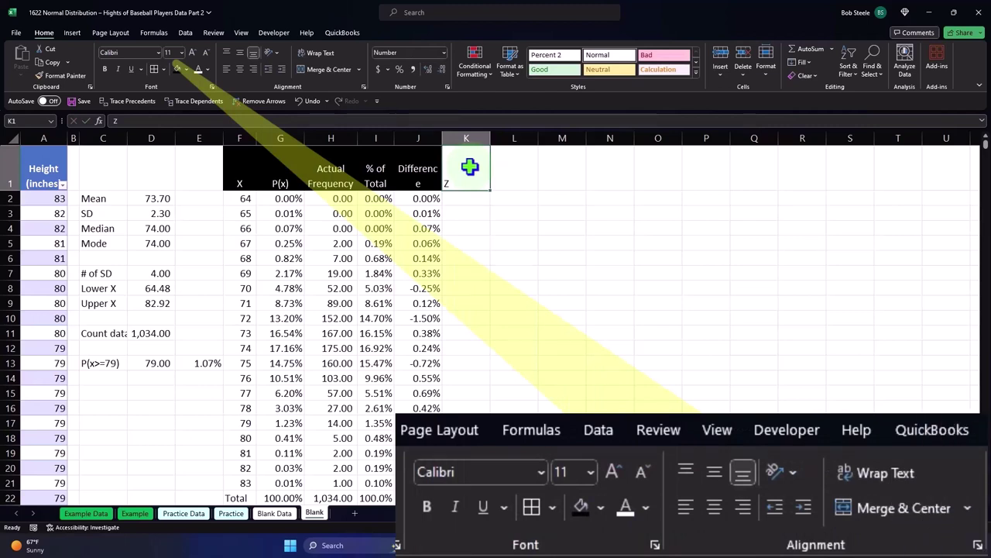
- Give the Z header in K1 a black fill with white centred text, and slightly narrow column K
{"action": "left_click", "coordinate": [177, 69]}
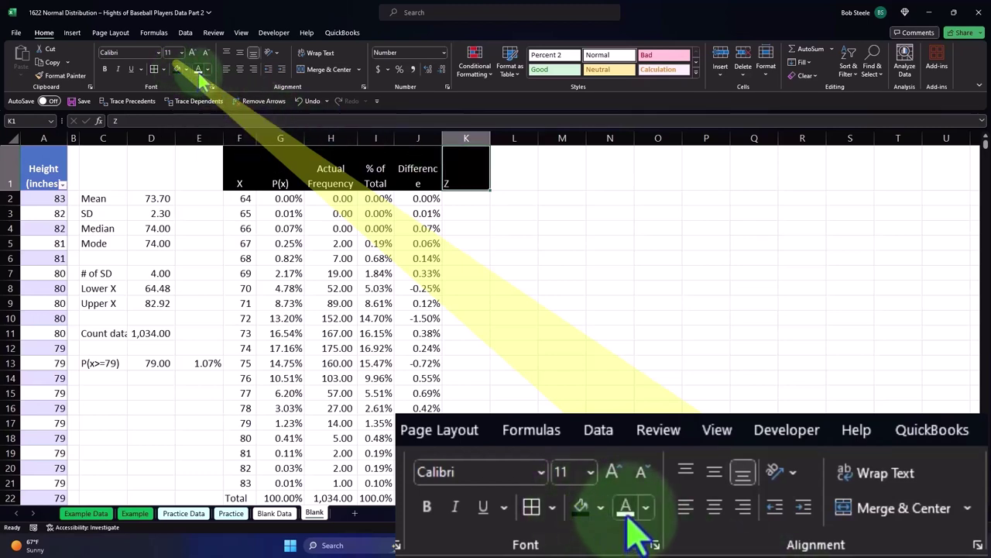
{"action": "left_click", "coordinate": [239, 69]}
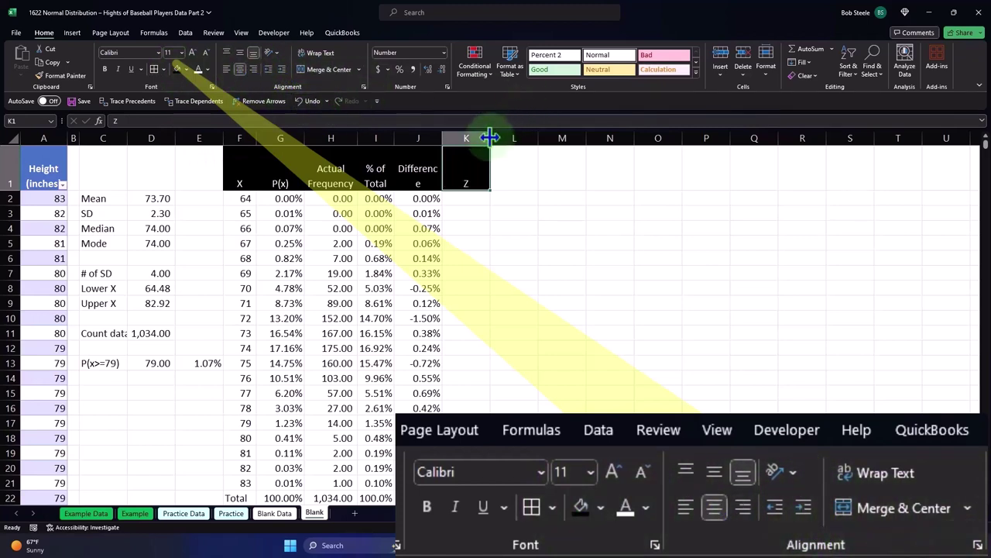
{"action": "left_click_drag", "start_coordinate": [489, 137], "coordinate": [478, 159]}
- Calculate the first Z-score in K2 with the formula =(F2-D2)/D3 and fill it down to K21
{"action": "left_click", "coordinate": [461, 201]}
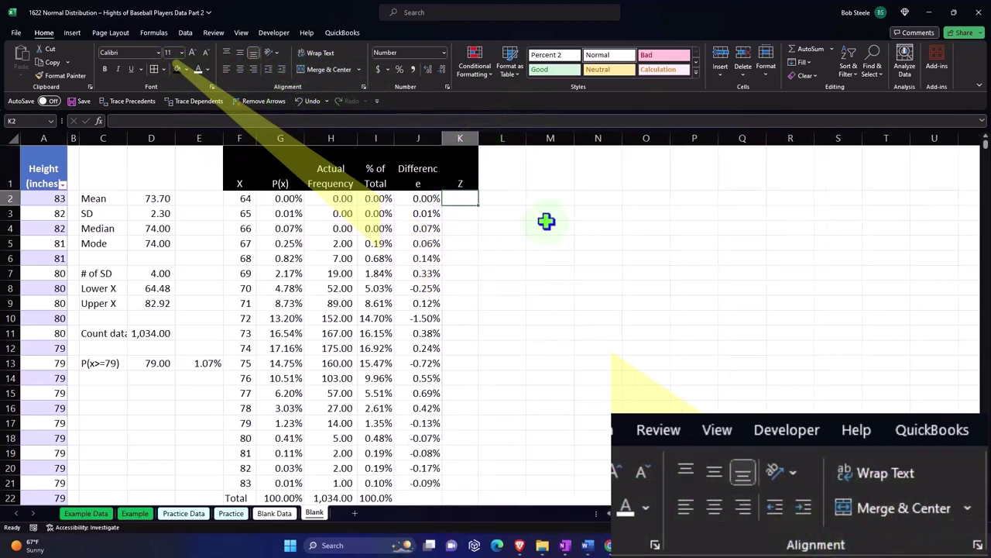
{"action": "type", "text": "="}
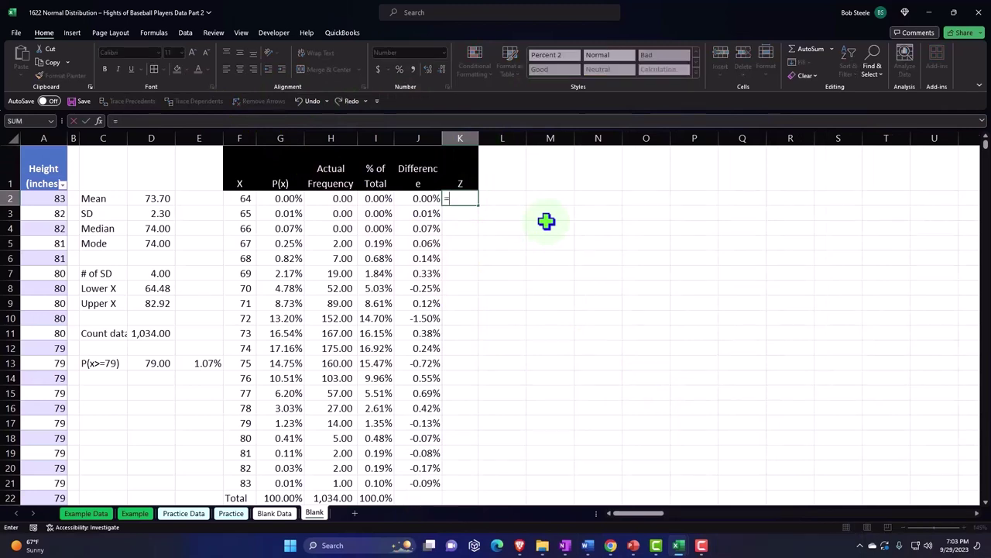
{"action": "type", "text": "("}
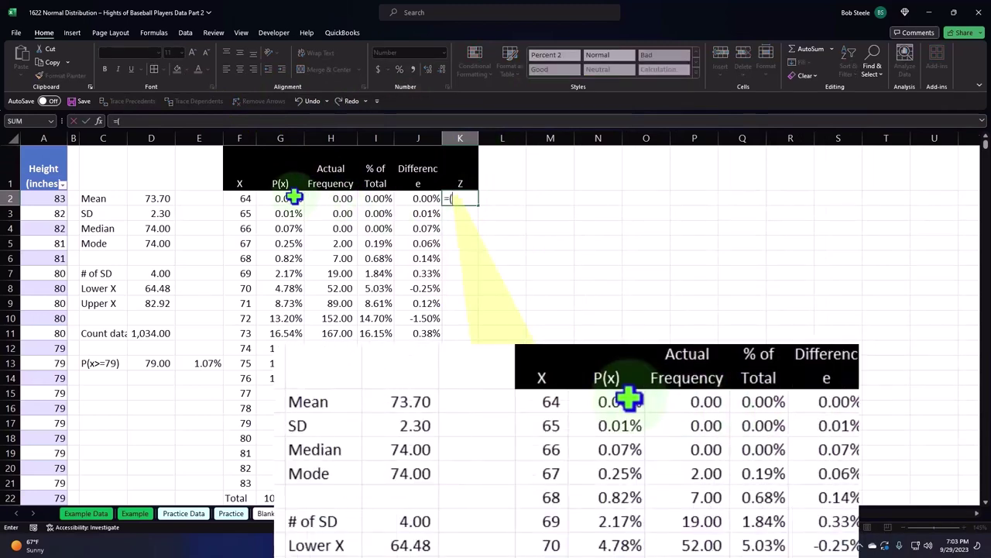
{"action": "left_click", "coordinate": [243, 198]}
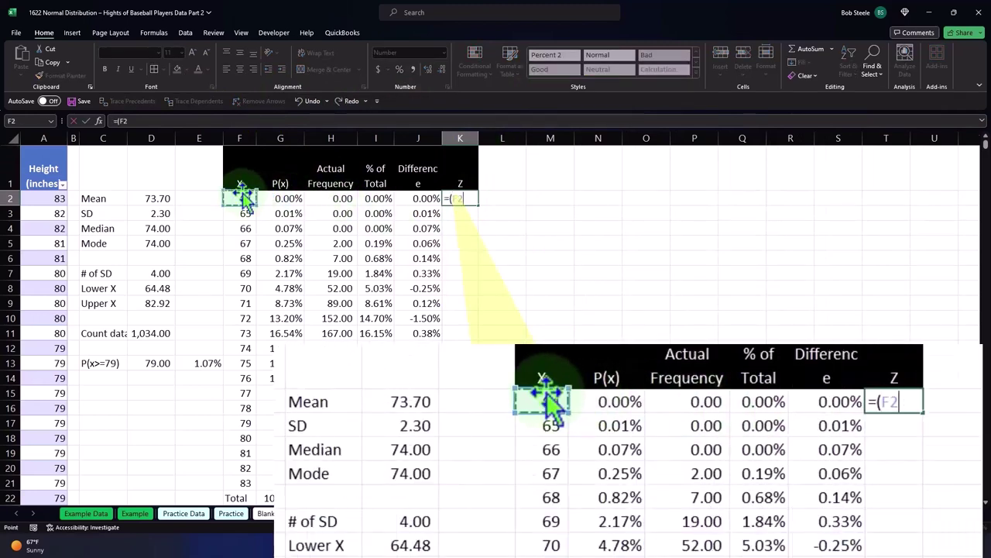
{"action": "type", "text": "-"}
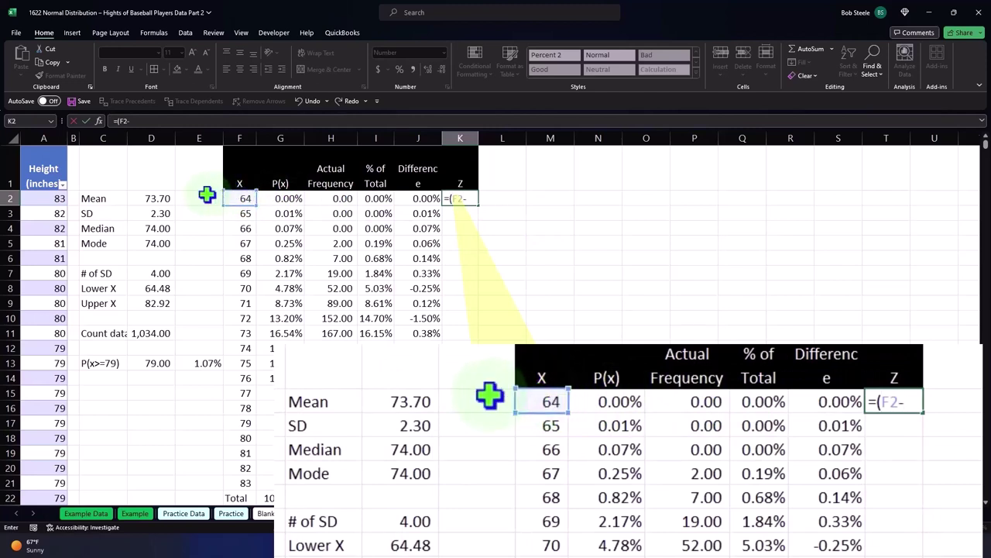
{"action": "left_click", "coordinate": [157, 198]}
{"action": "type", "text": ")"}
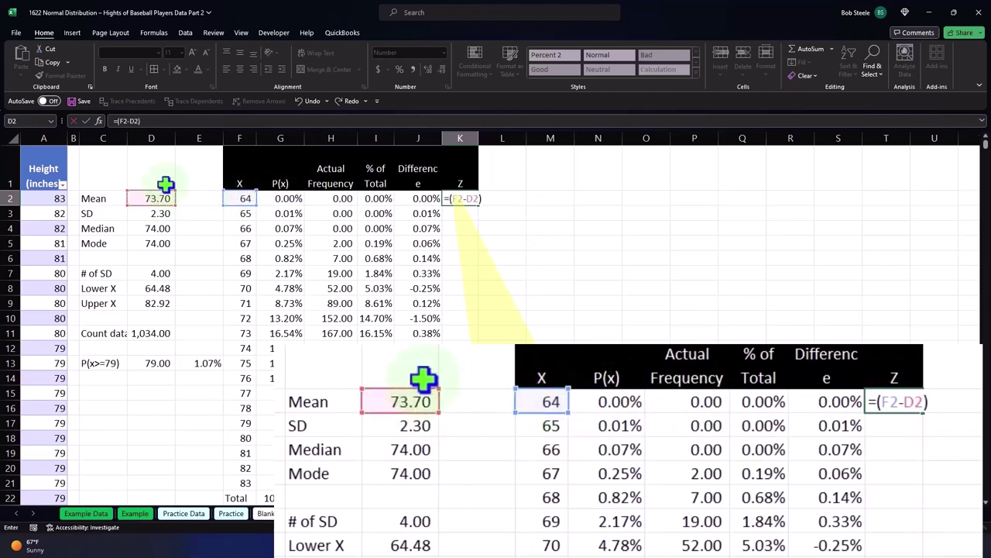
{"action": "type", "text": "/"}
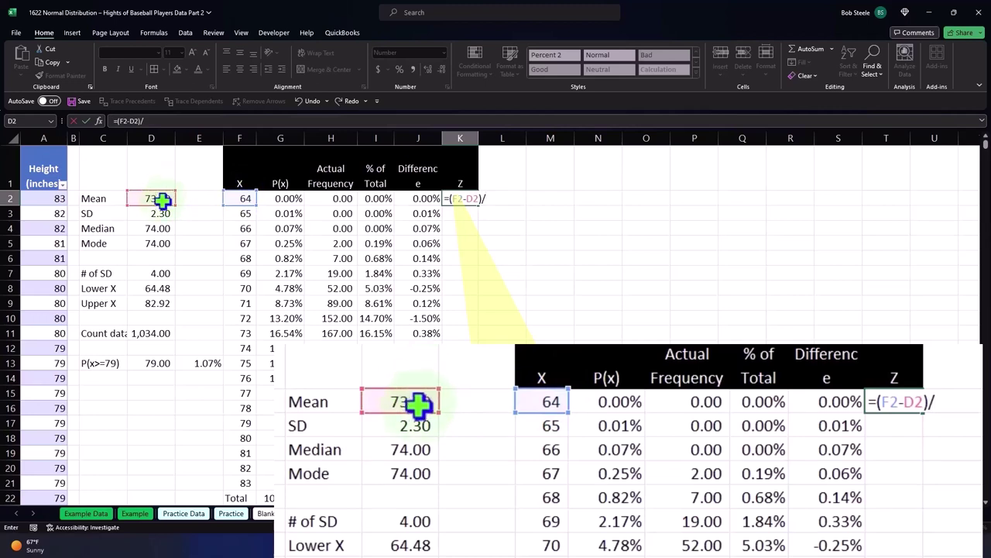
{"action": "left_click", "coordinate": [157, 213]}
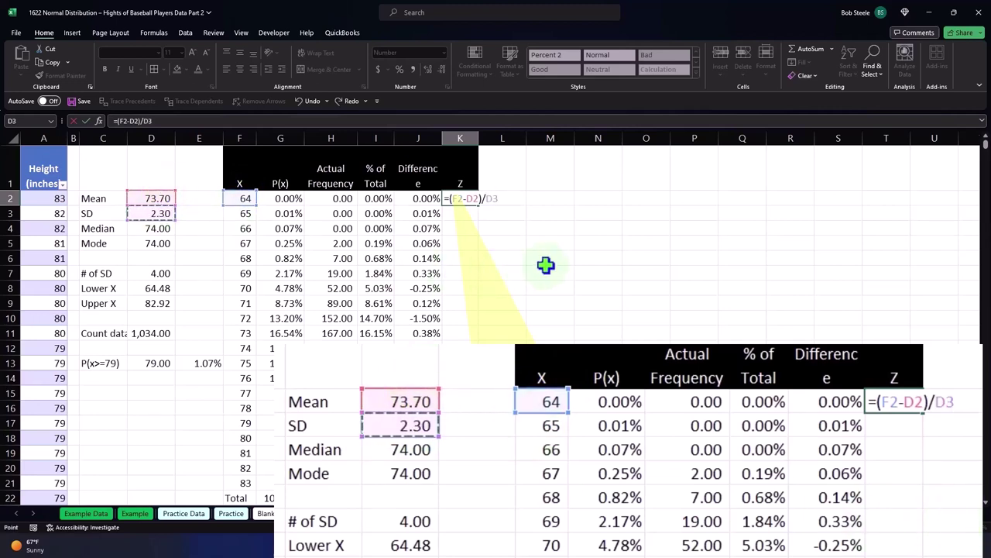
{"action": "key", "text": "Return"}
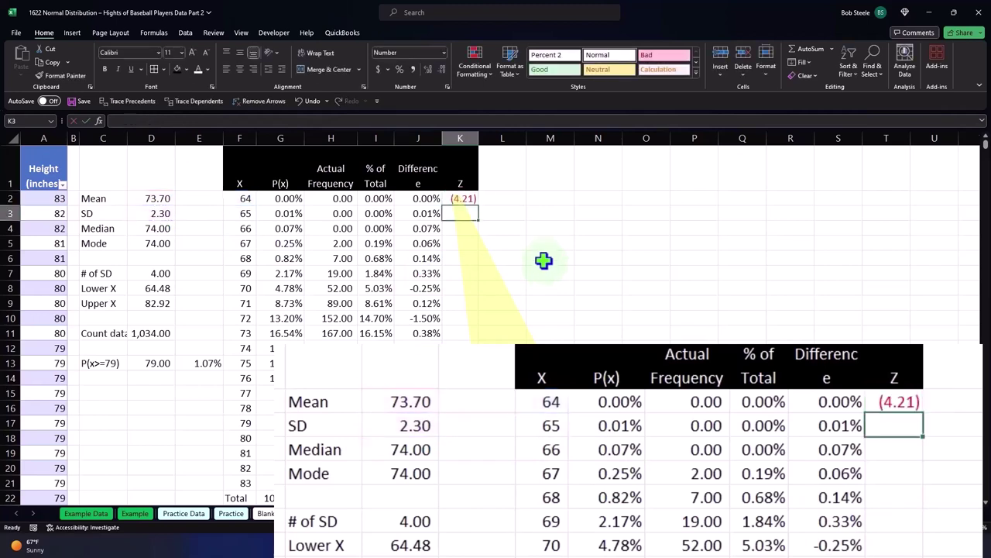
{"action": "left_click", "coordinate": [470, 200]}
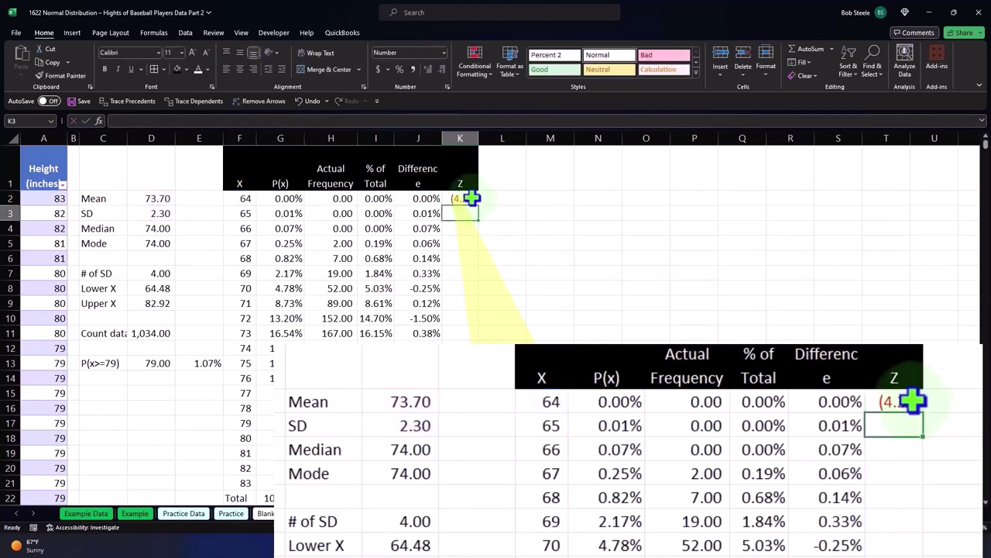
{"action": "double_click", "coordinate": [479, 207]}
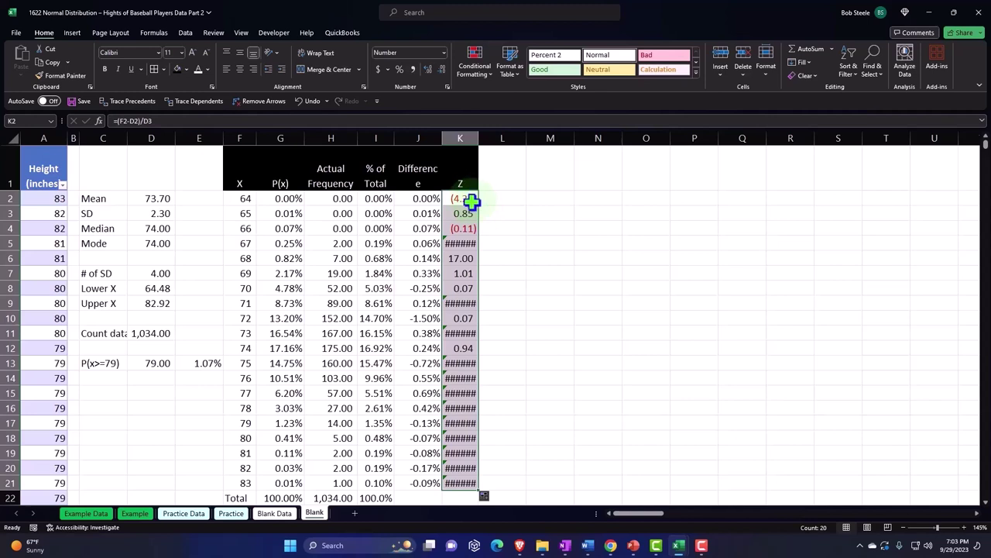
- Make the mean and SD references absolute in K2, giving =(F2-$D$2)/$D$3, and refill the formula down to K21
{"action": "double_click", "coordinate": [463, 202]}
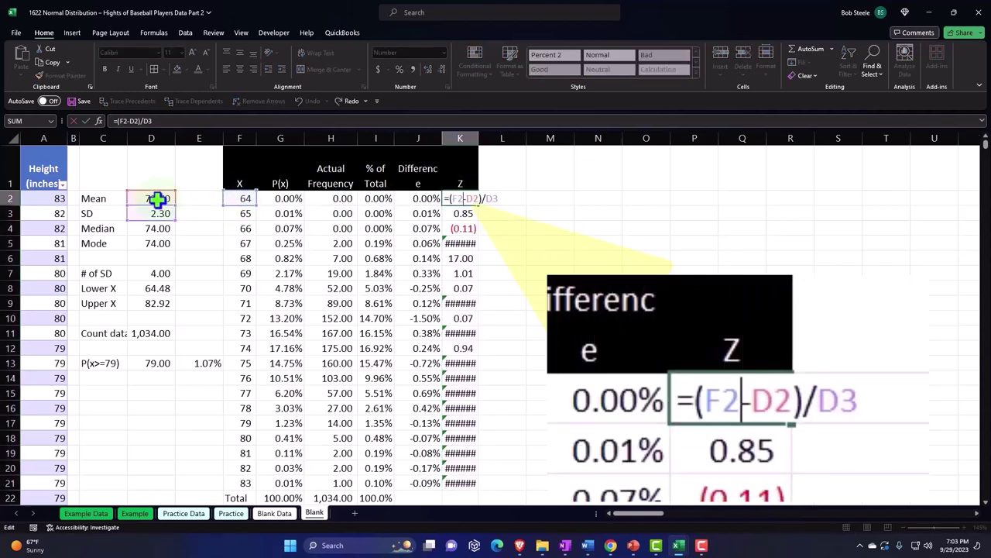
{"action": "left_click", "coordinate": [474, 200]}
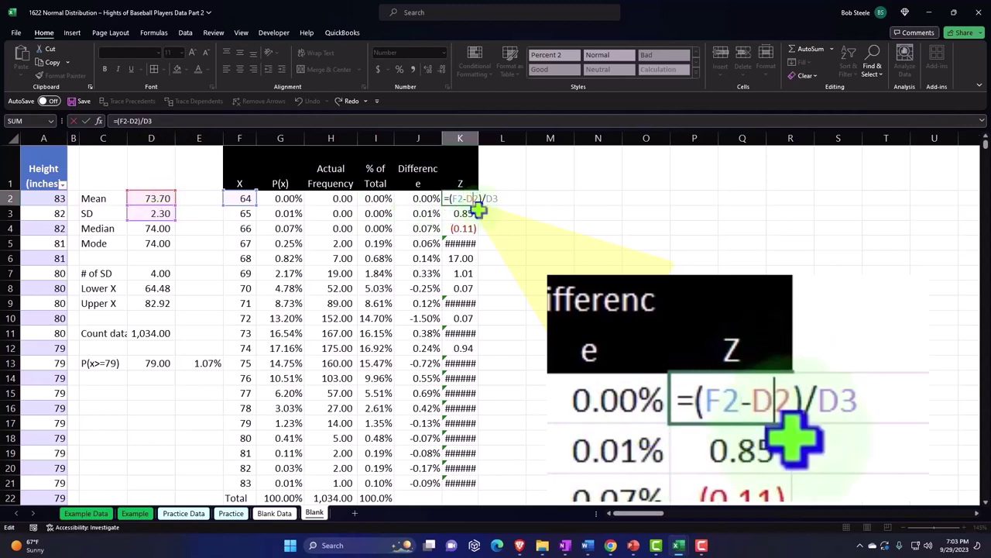
{"action": "key", "text": "F4"}
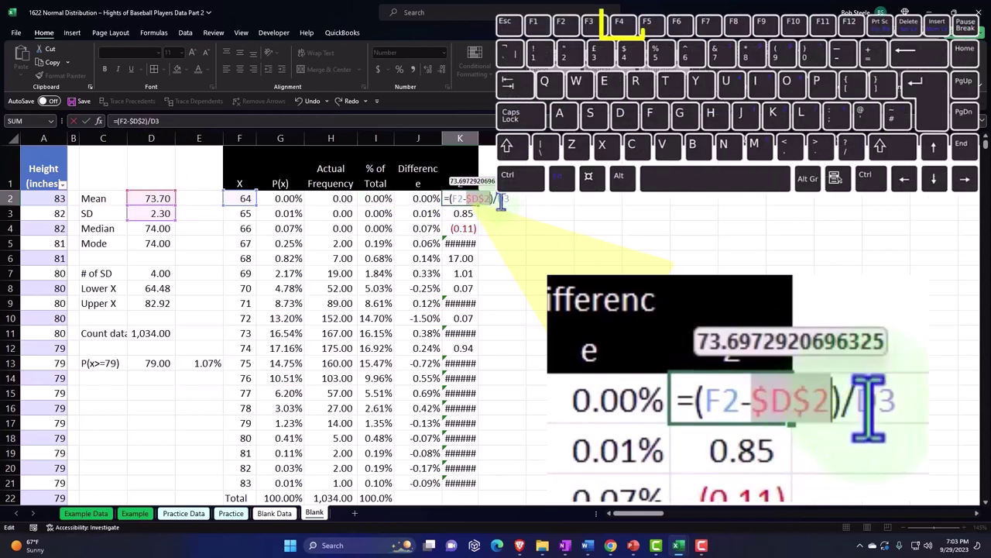
{"action": "key", "text": "F4"}
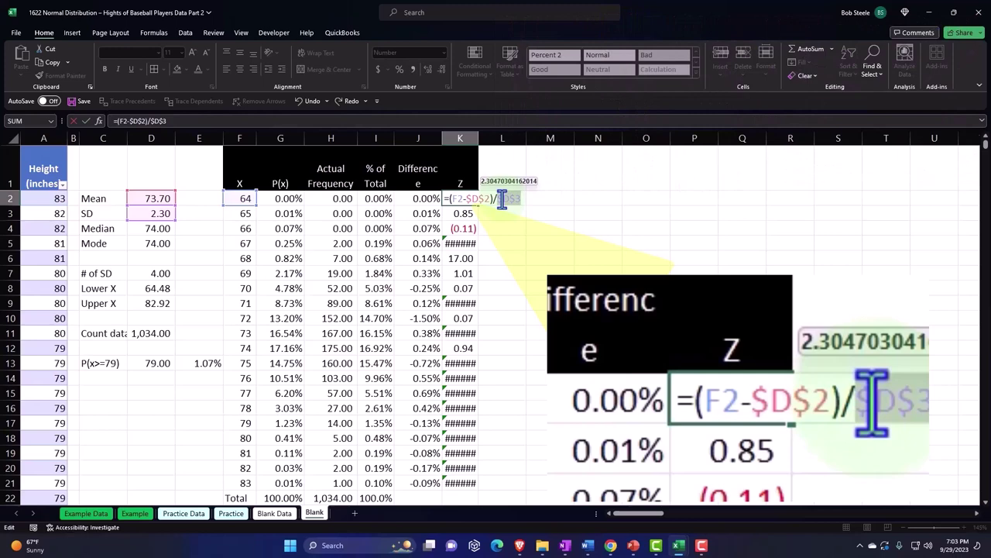
{"action": "key", "text": "Return"}
{"action": "left_click", "coordinate": [472, 199]}
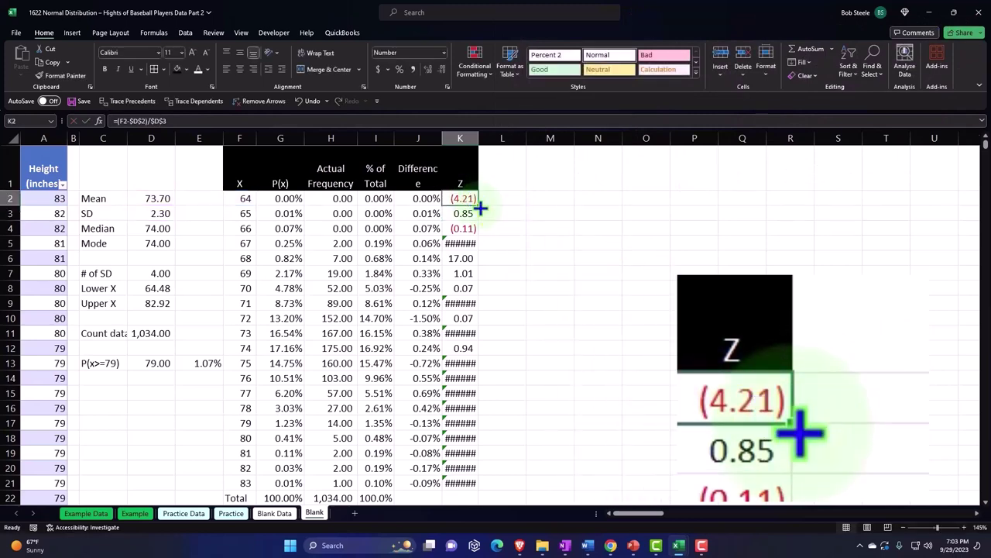
{"action": "double_click", "coordinate": [478, 206]}
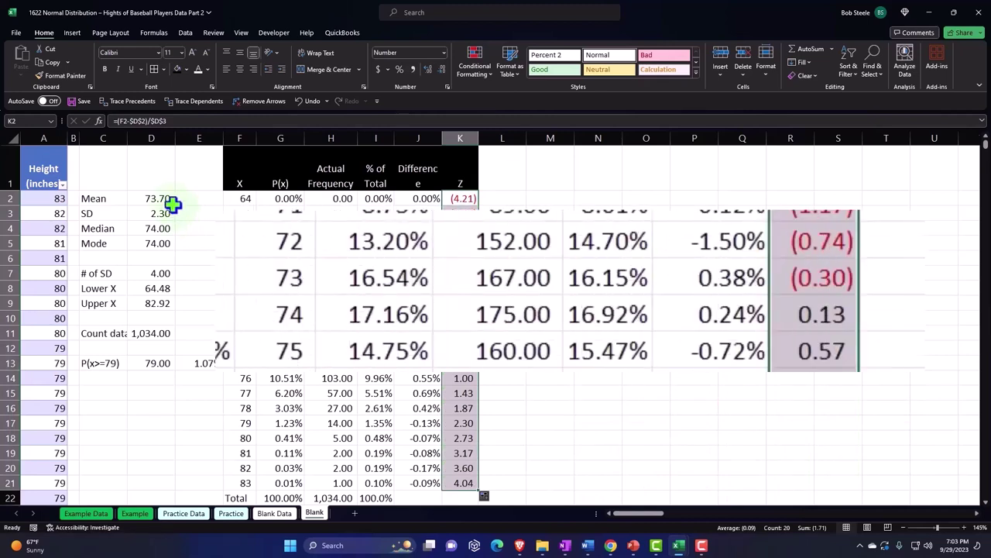
{"action": "left_click_drag", "start_coordinate": [818, 287], "coordinate": [816, 314]}
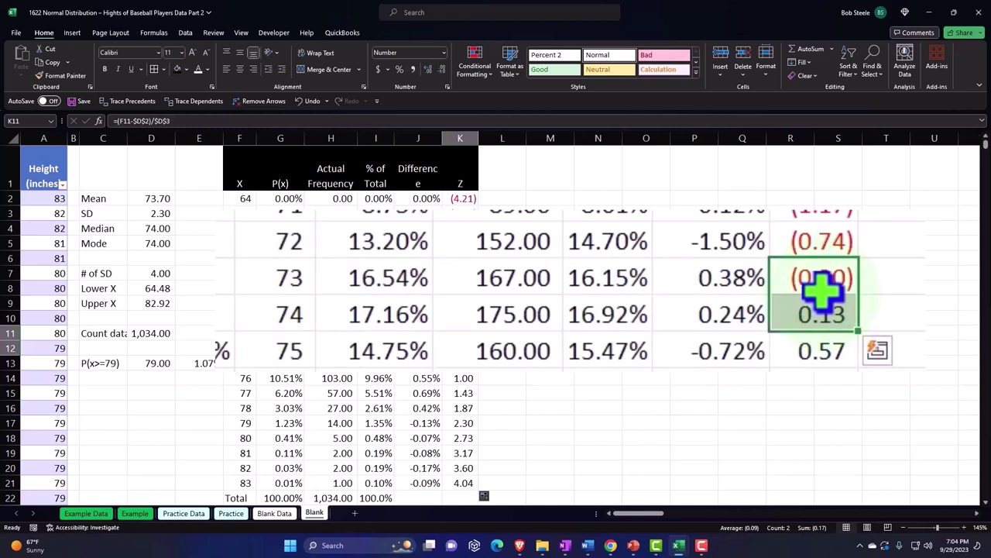
- Link the header cell L1 to the P(x>=79) label with the formula =C13
{"action": "left_click", "coordinate": [504, 164]}
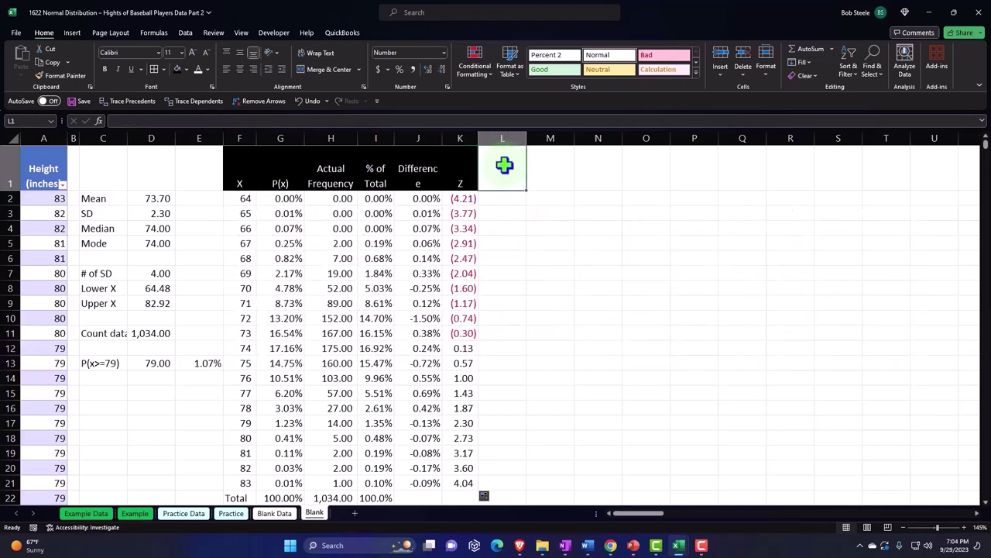
{"action": "type", "text": "="}
{"action": "key", "text": "Down"}
{"action": "key", "text": "Down"}
{"action": "key", "text": "Down"}
{"action": "key", "text": "Down"}
{"action": "key", "text": "Down"}
{"action": "key", "text": "Down"}
{"action": "key", "text": "Down"}
{"action": "key", "text": "Down"}
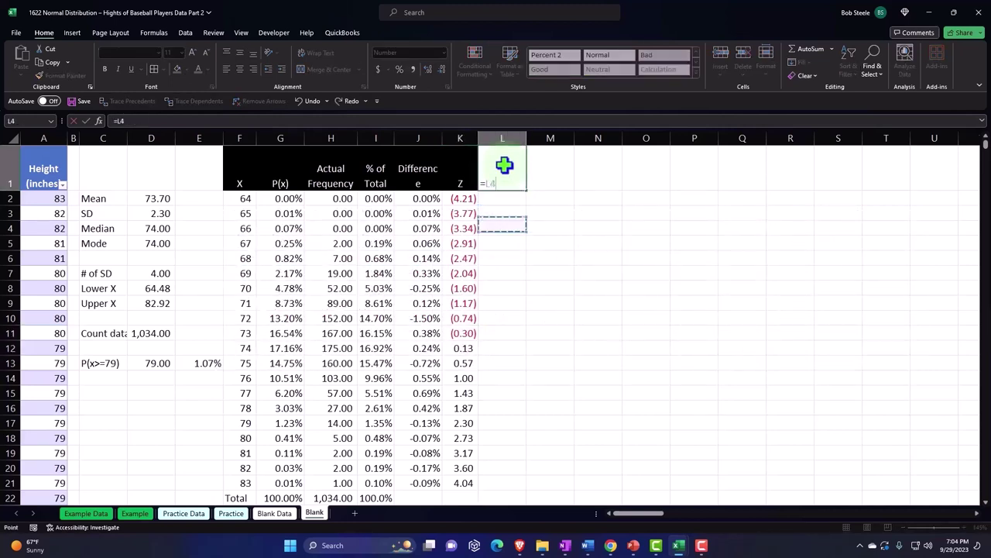
{"action": "key", "text": "Down"}
{"action": "key", "text": "Down"}
{"action": "key", "text": "Left"}
{"action": "key", "text": "Left"}
{"action": "key", "text": "Left"}
{"action": "key", "text": "Left"}
{"action": "key", "text": "Left"}
{"action": "key", "text": "Left"}
{"action": "key", "text": "Left"}
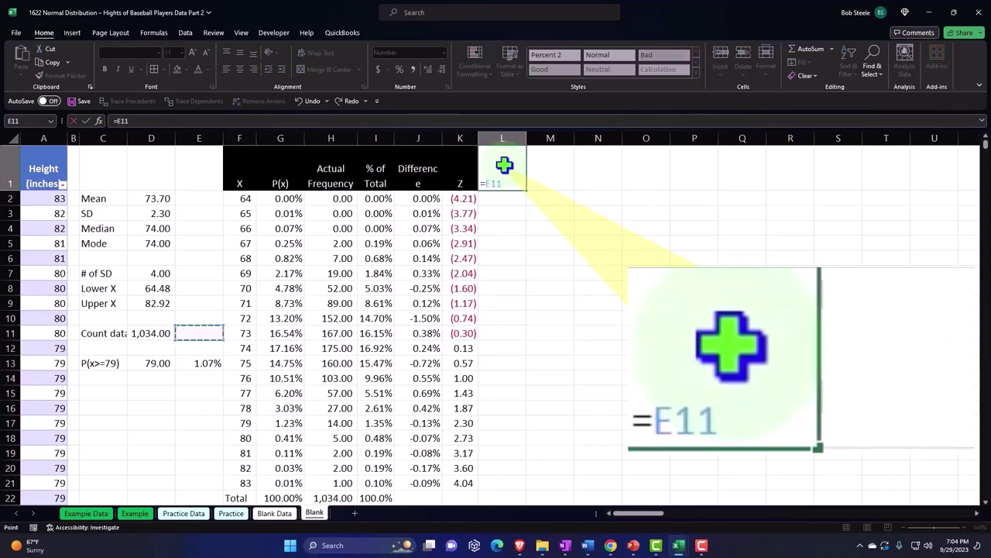
{"action": "key", "text": "Left"}
{"action": "key", "text": "Left"}
{"action": "key", "text": "Down"}
{"action": "key", "text": "Down"}
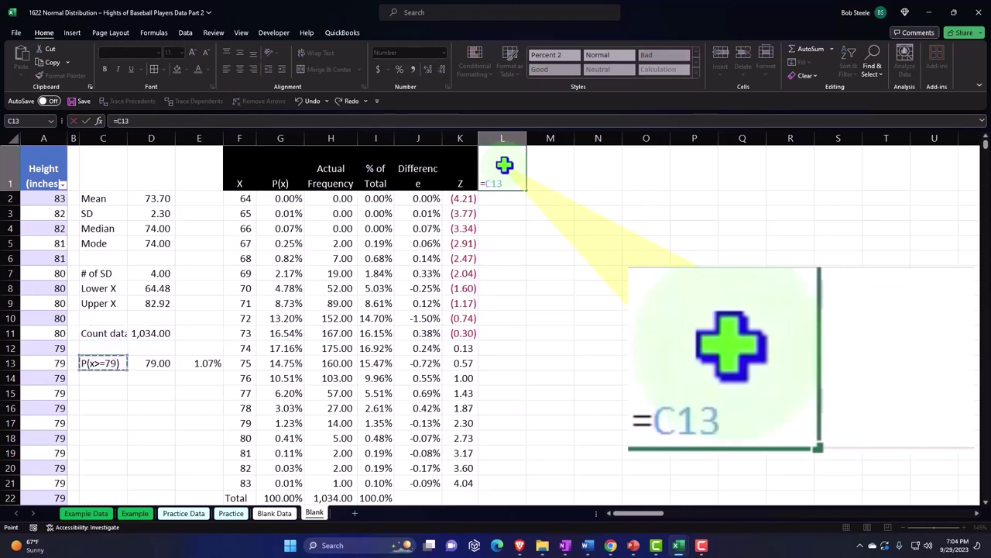
{"action": "key", "text": "Return"}
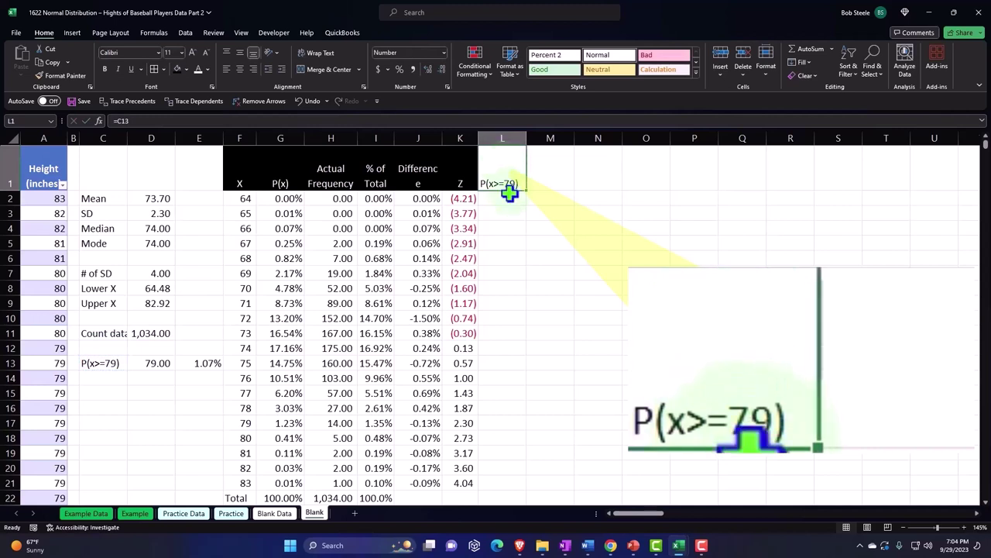
- Give the header in L1 a black fill with white centred text
{"action": "left_click", "coordinate": [494, 182]}
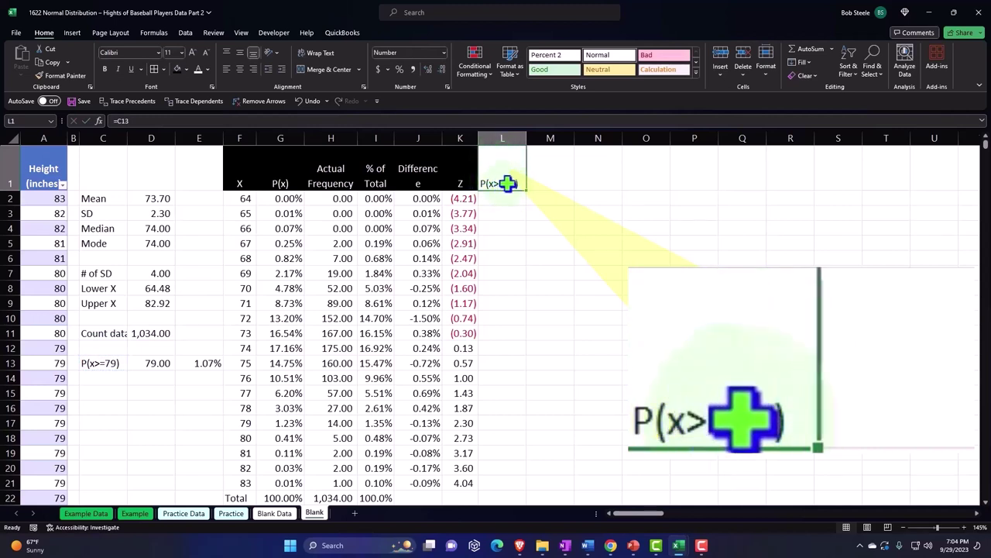
{"action": "left_click", "coordinate": [178, 70]}
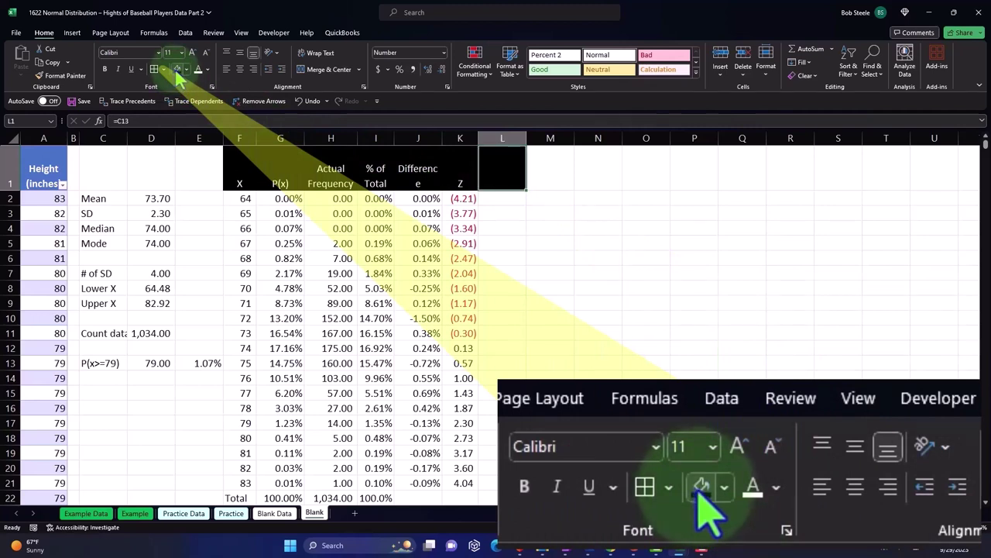
{"action": "left_click", "coordinate": [241, 68]}
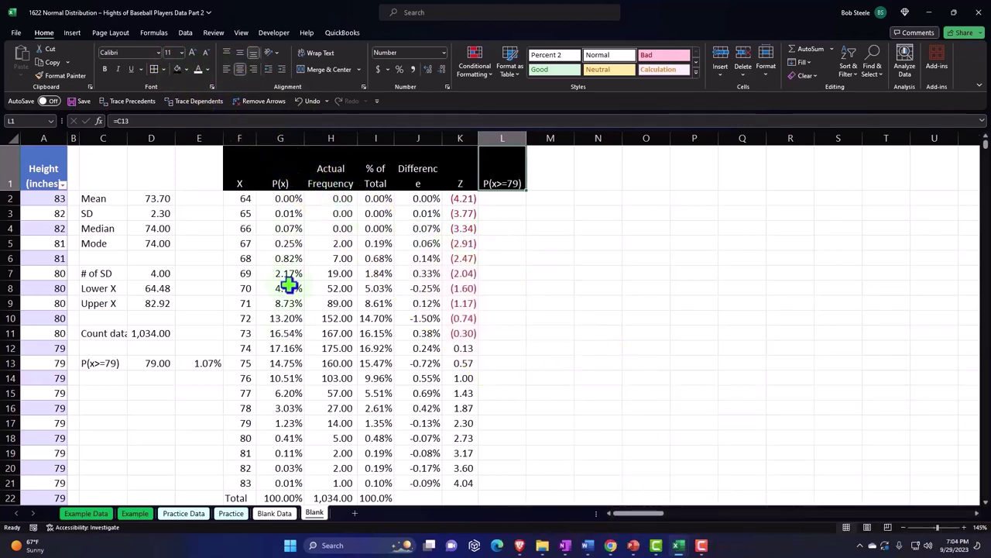
- Insert a 2-D area chart from the P(x) header and values in G1:G21, leaving out the total row
{"action": "left_click_drag", "start_coordinate": [281, 183], "coordinate": [268, 196]}
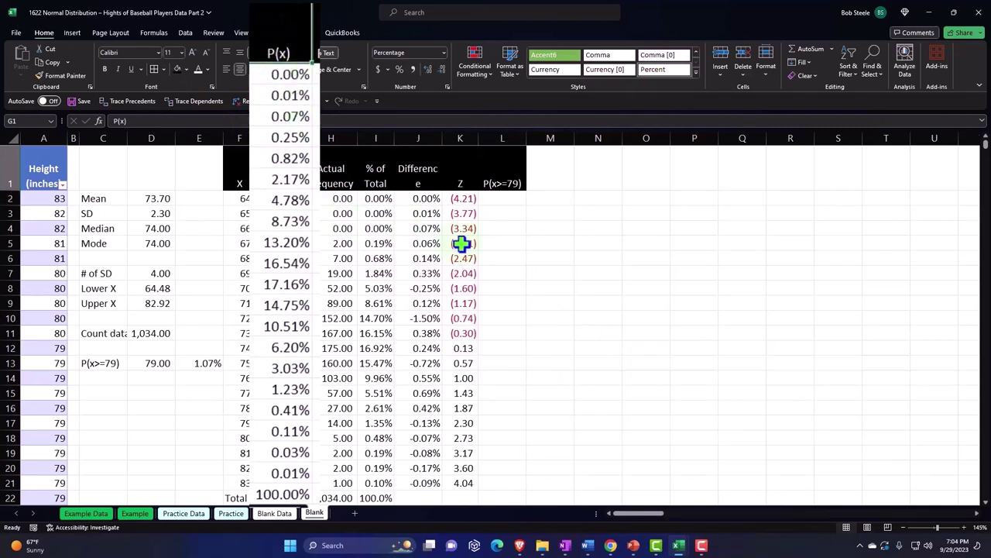
{"action": "key", "text": "ctrl+shift+Down"}
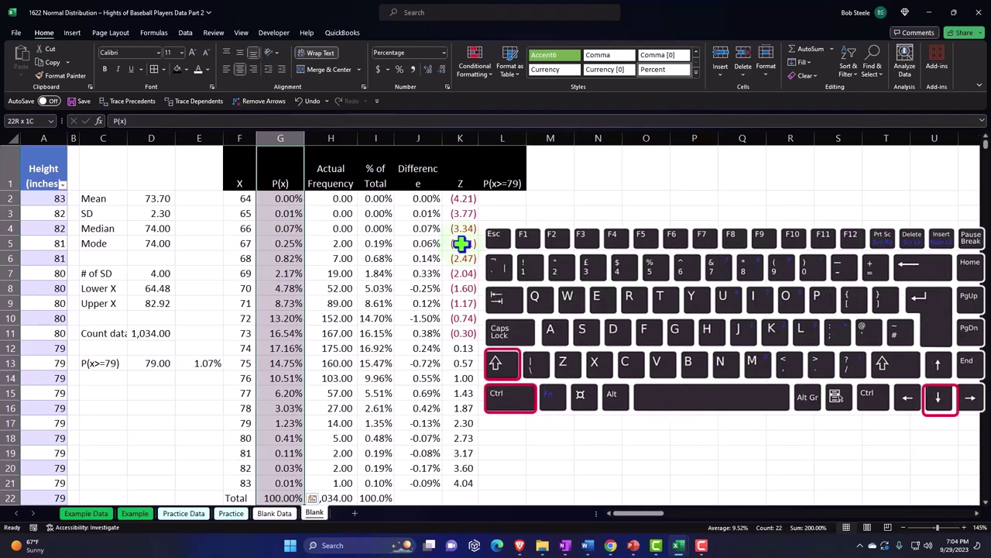
{"action": "key", "text": "shift+Up"}
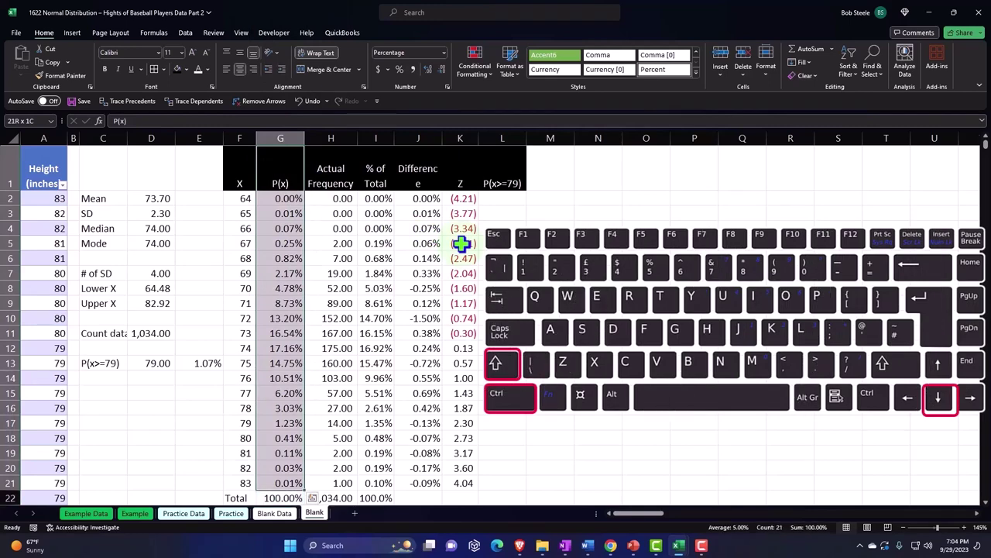
{"action": "left_click", "coordinate": [72, 33]}
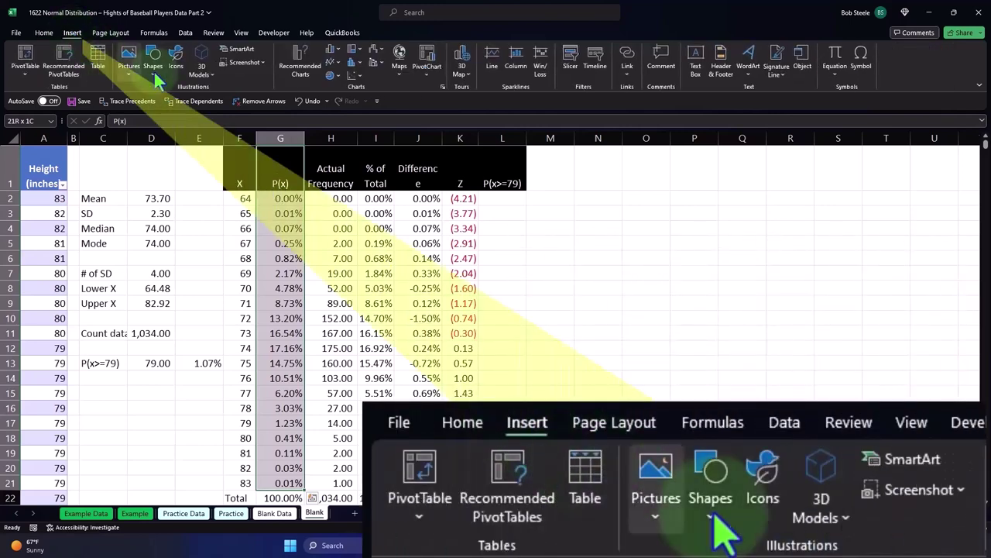
{"action": "left_click", "coordinate": [337, 62]}
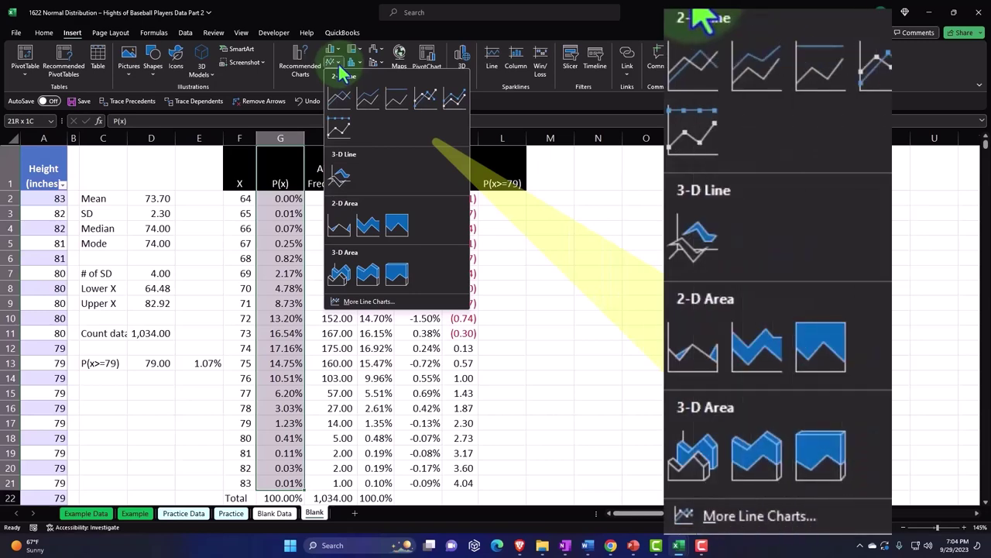
{"action": "left_click", "coordinate": [341, 227]}
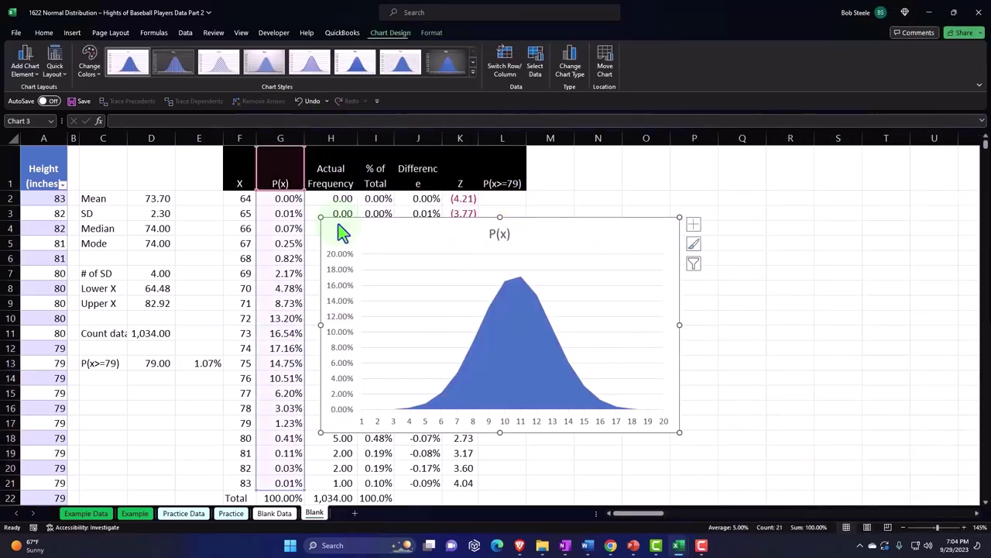
- Move the P(x) area chart off the table and widen it to span about columns M to U
{"action": "left_click_drag", "start_coordinate": [349, 231], "coordinate": [570, 226]}
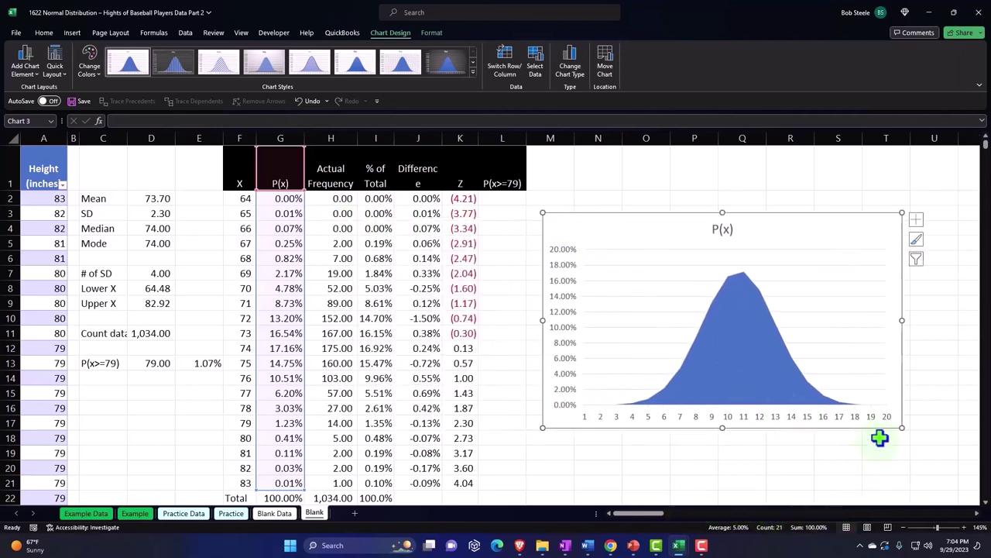
{"action": "left_click_drag", "start_coordinate": [902, 432], "coordinate": [961, 433]}
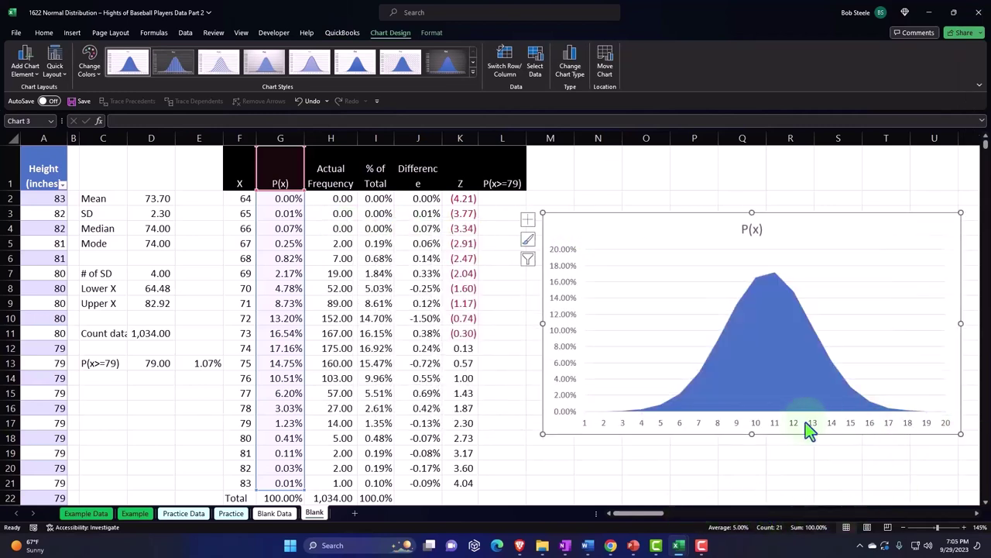
- Delete the P(x) title from the area chart
{"action": "left_click", "coordinate": [755, 230]}
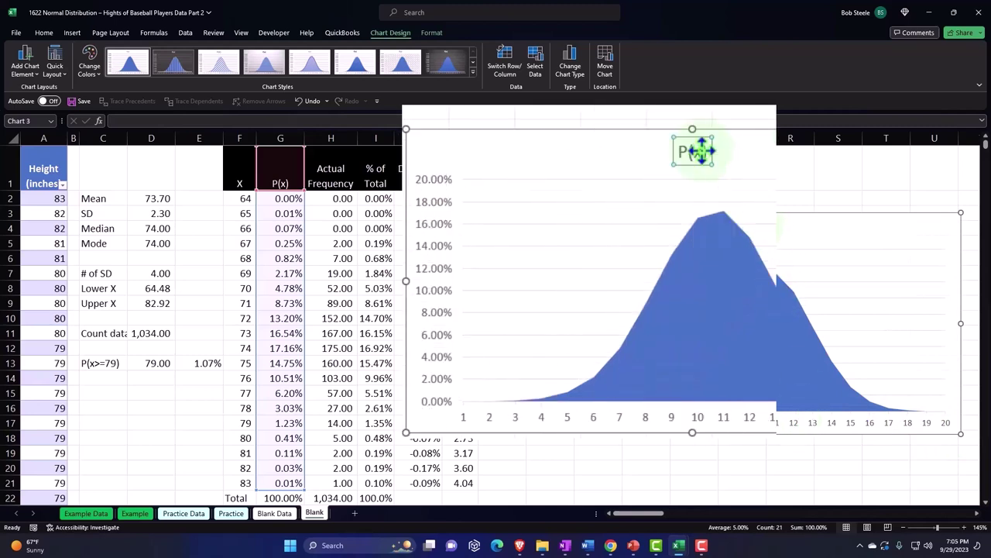
{"action": "key", "text": "Delete"}
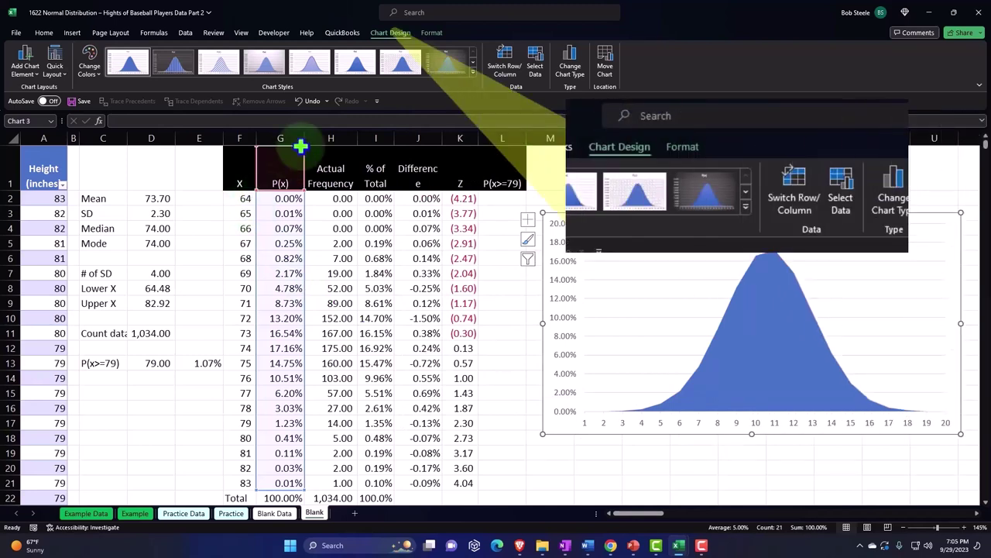
- Use the X values in F2:F21 as the chart's horizontal axis labels and nudge the chart slightly away from the table
{"action": "left_click", "coordinate": [536, 62]}
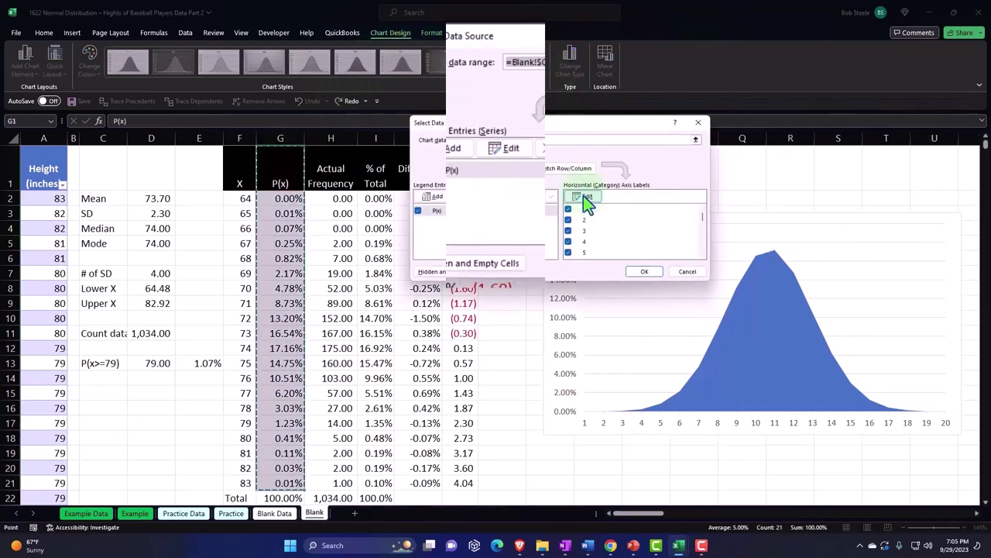
{"action": "left_click", "coordinate": [685, 148]}
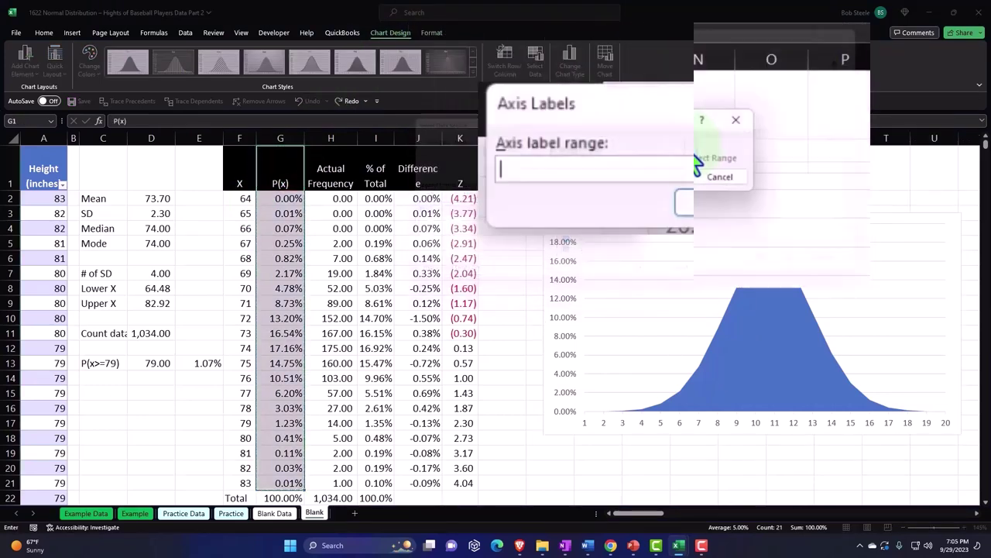
{"action": "left_click", "coordinate": [756, 173]}
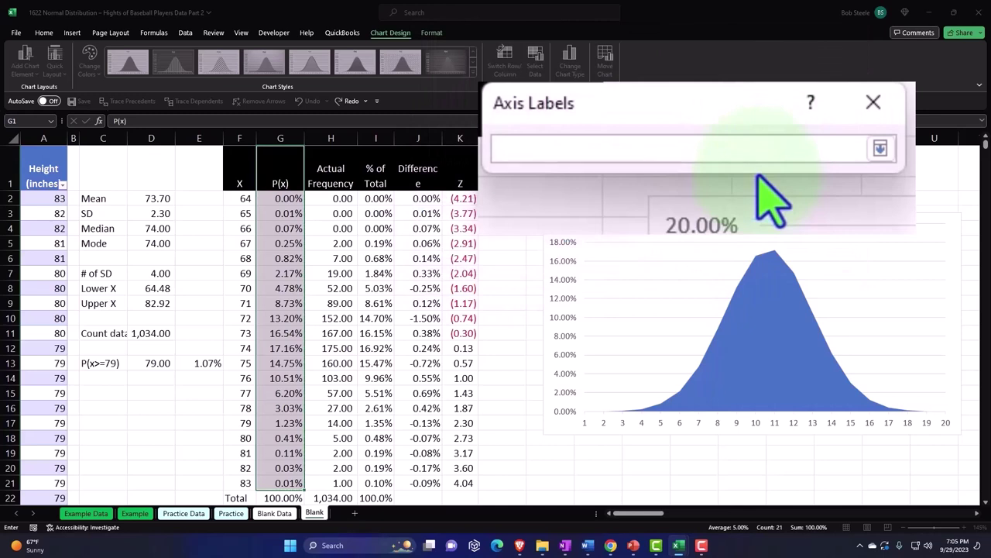
{"action": "left_click", "coordinate": [243, 196]}
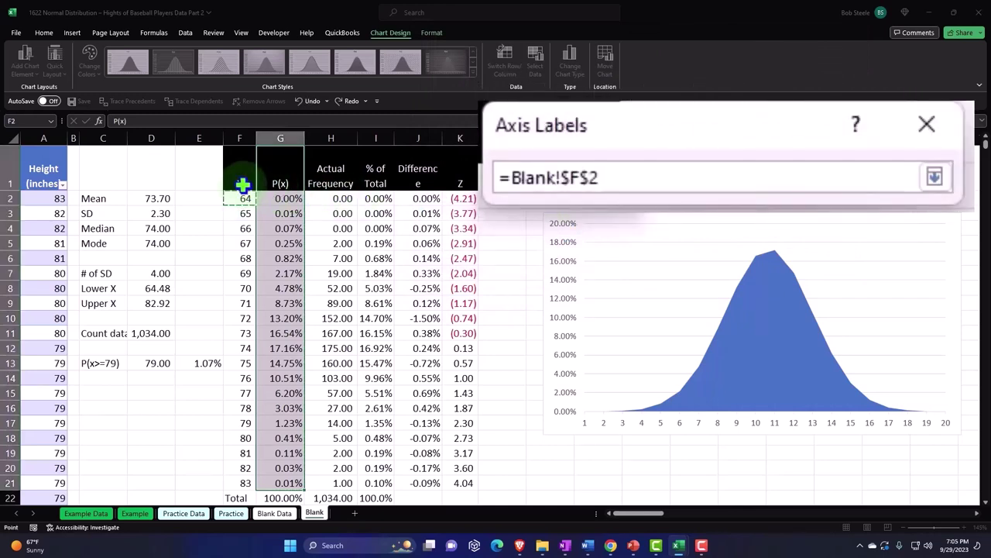
{"action": "key", "text": "ctrl+shift+Down"}
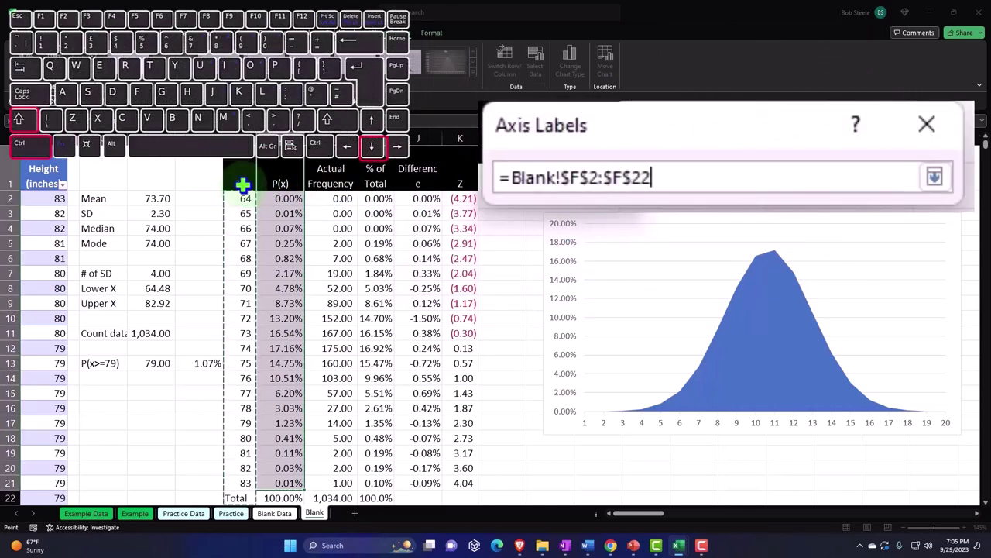
{"action": "key", "text": "shift+Up"}
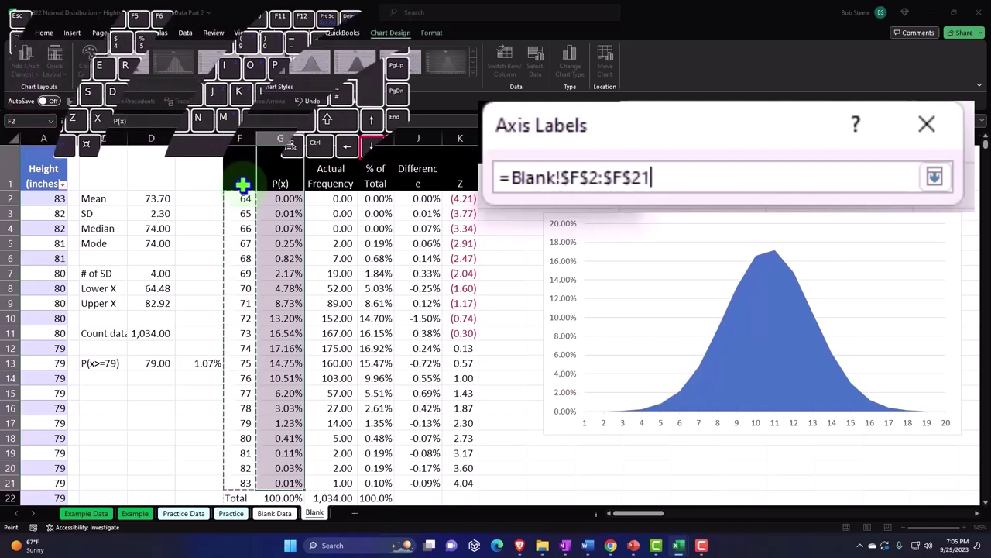
{"action": "left_click", "coordinate": [934, 176]}
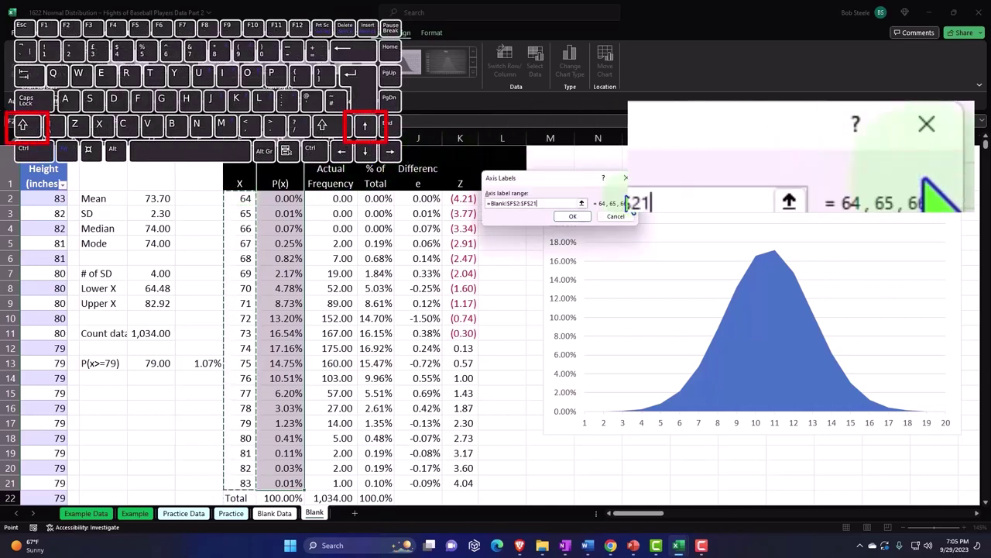
{"action": "left_click", "coordinate": [574, 216]}
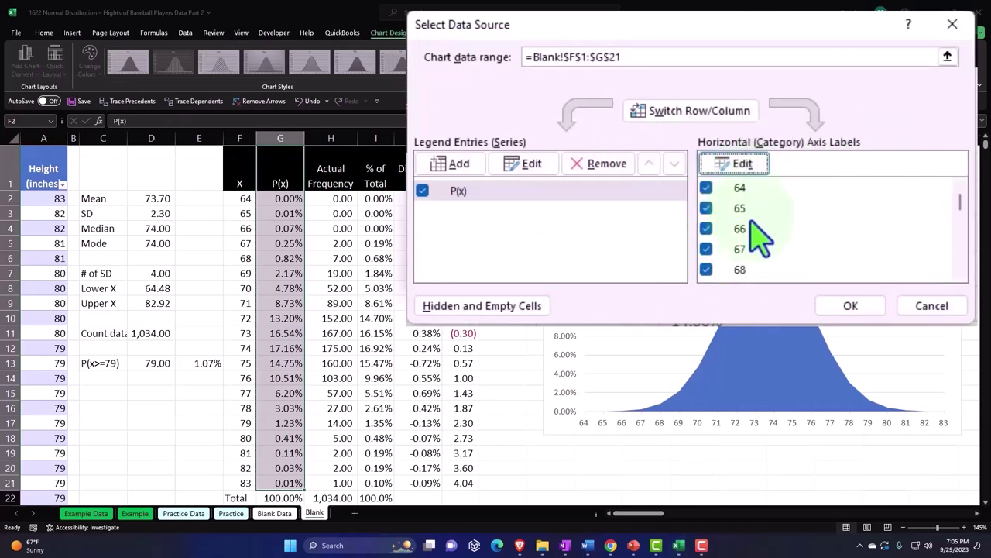
{"action": "left_click", "coordinate": [837, 308]}
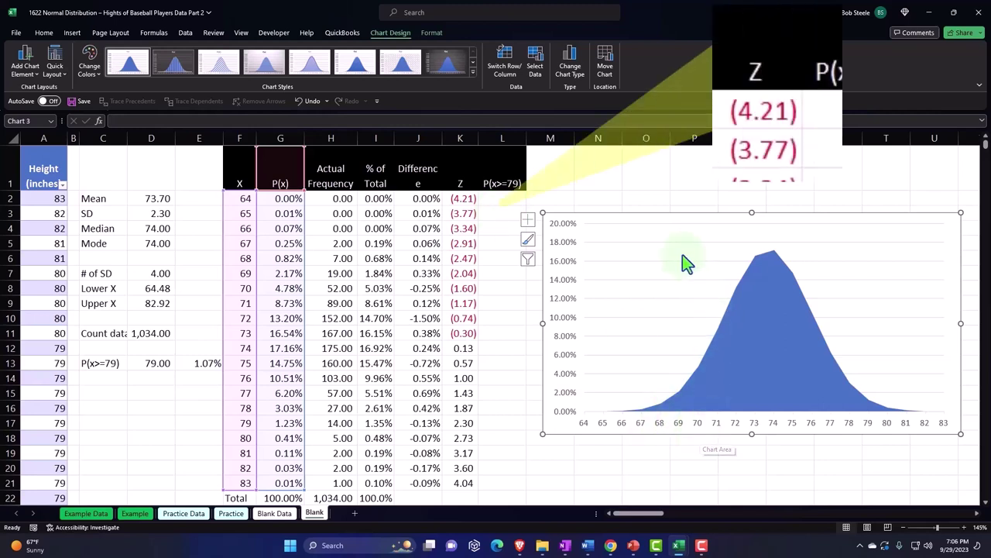
{"action": "left_click_drag", "start_coordinate": [655, 220], "coordinate": [665, 215]}
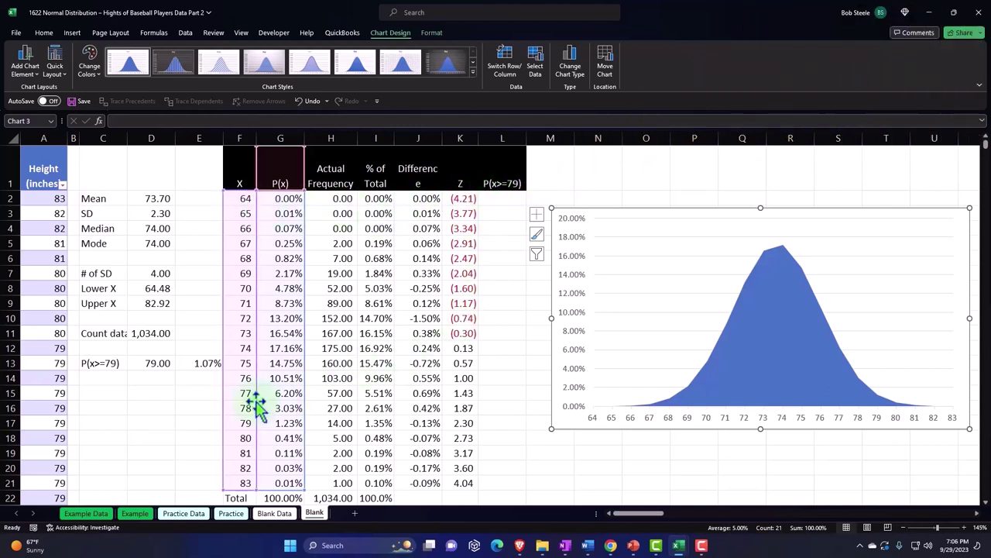
{"action": "left_click_drag", "start_coordinate": [236, 423], "coordinate": [460, 478]}
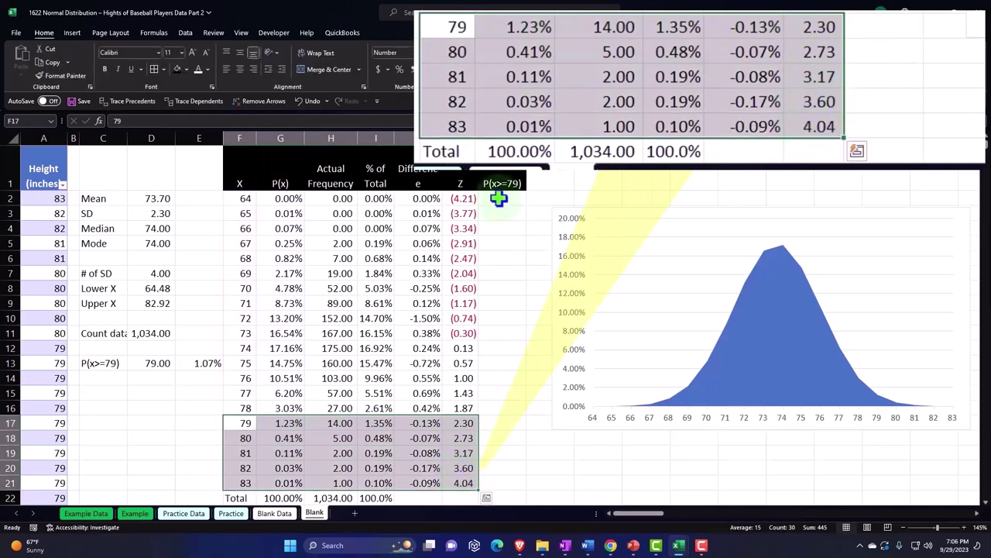
{"action": "left_click_drag", "start_coordinate": [504, 197], "coordinate": [496, 423]}
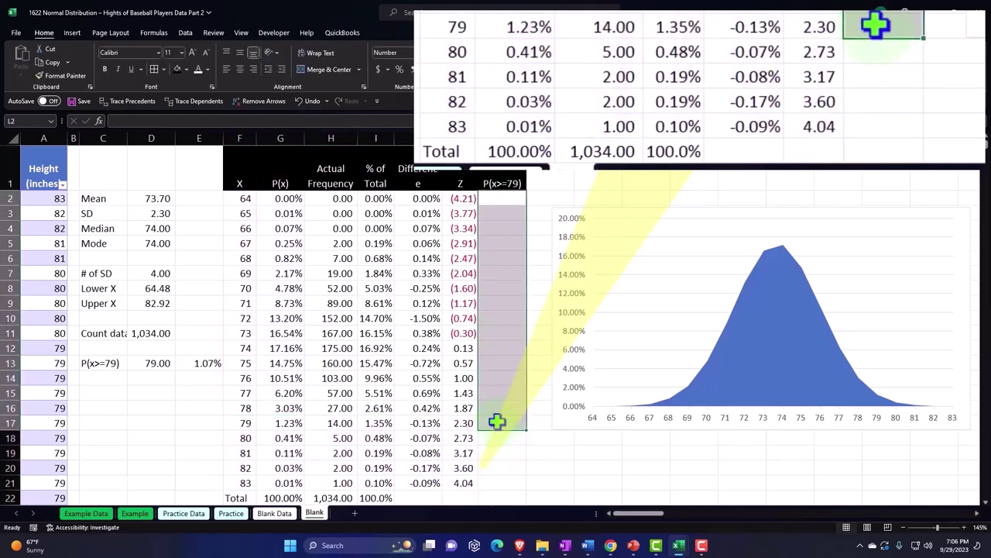
{"action": "left_click", "coordinate": [498, 420]}
{"action": "type", "text": "="}
{"action": "key", "text": "Left"}
{"action": "key", "text": "Left"}
{"action": "key", "text": "Left"}
{"action": "key", "text": "Left"}
{"action": "key", "text": "Left"}
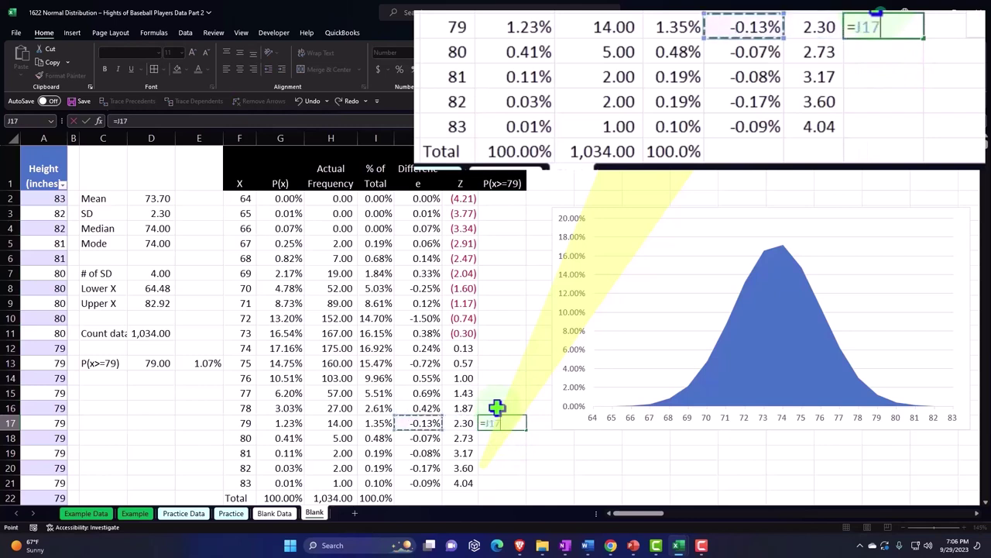
{"action": "key", "text": "ctrl+Return"}
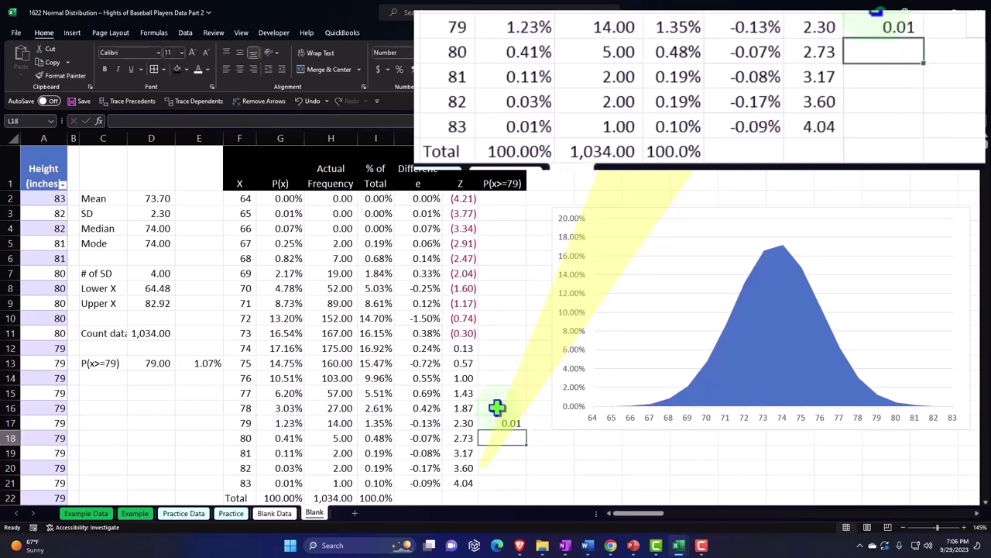
{"action": "left_click_drag", "start_coordinate": [526, 431], "coordinate": [525, 488]}
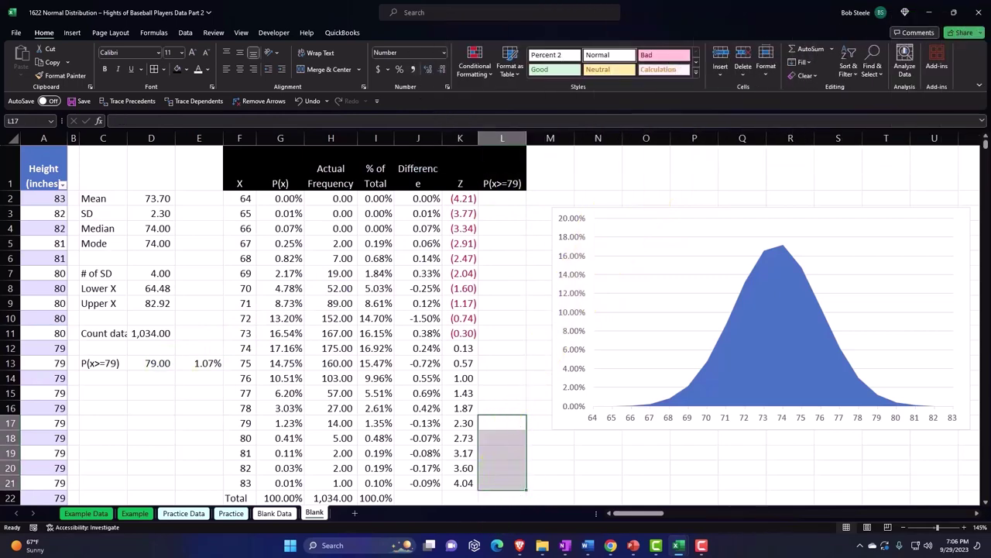
{"action": "key", "text": "Delete"}
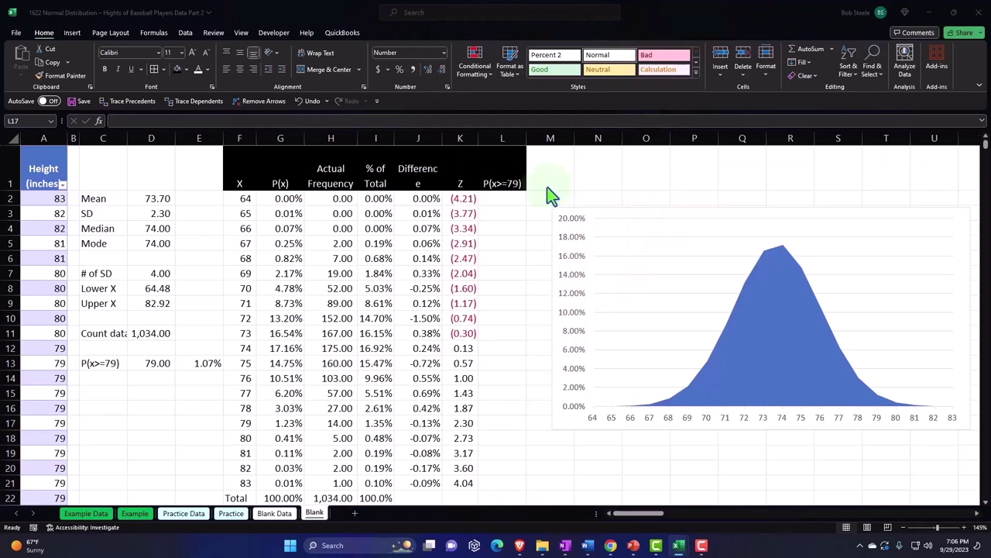
- Enter =IF(F2>=$D$13,G2,"") in L2, so P(x) is returned only for X values at or above the threshold
{"action": "left_click", "coordinate": [505, 198]}
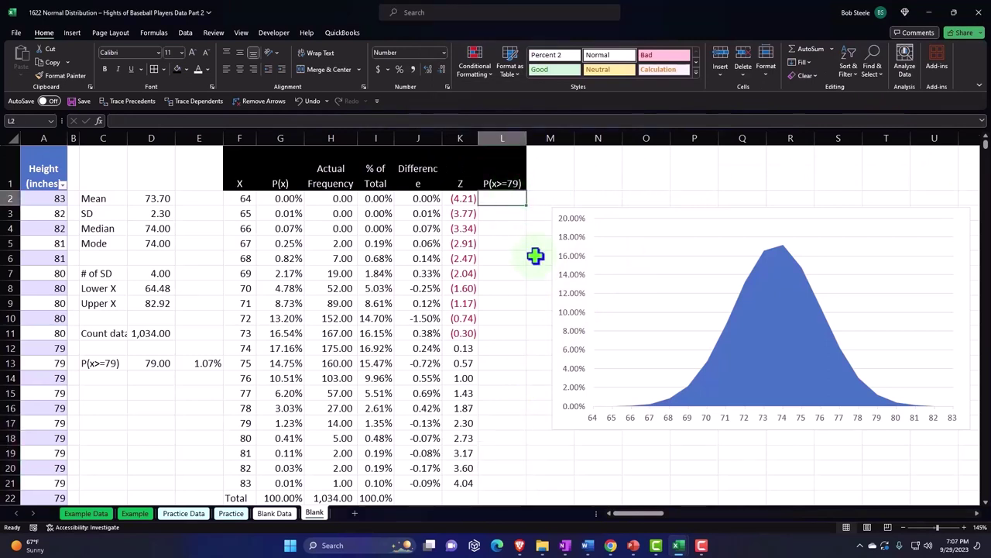
{"action": "type", "text": "=if"}
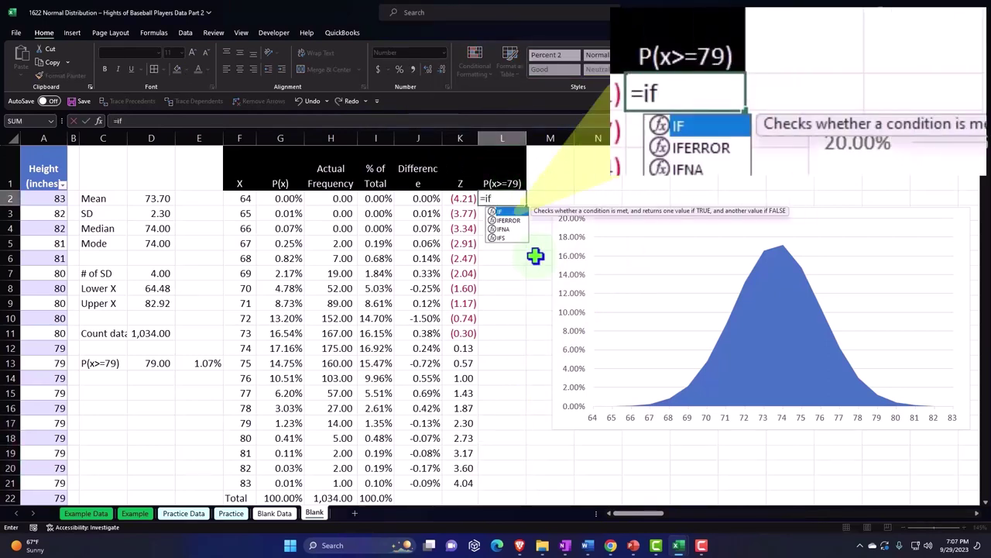
{"action": "type", "text": "("}
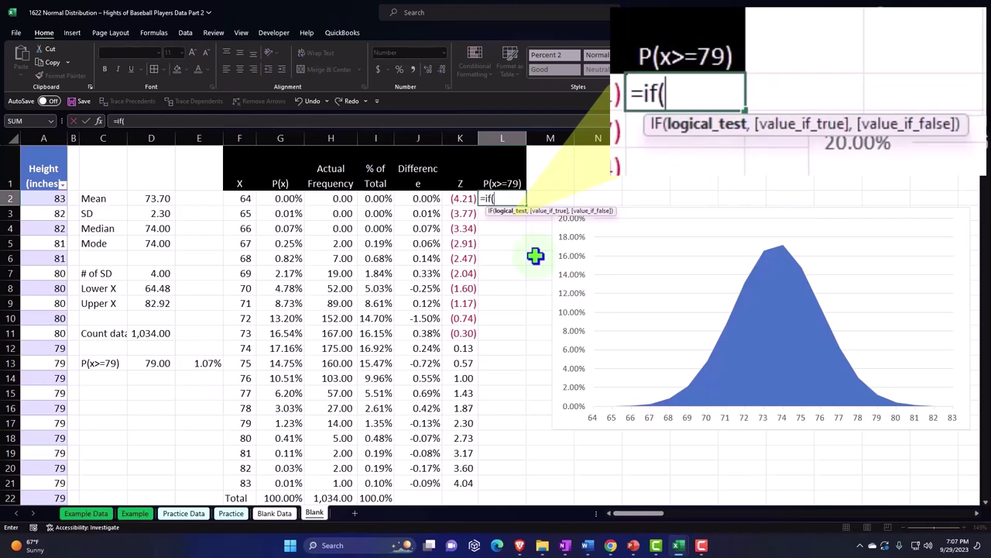
{"action": "left_click", "coordinate": [239, 198]}
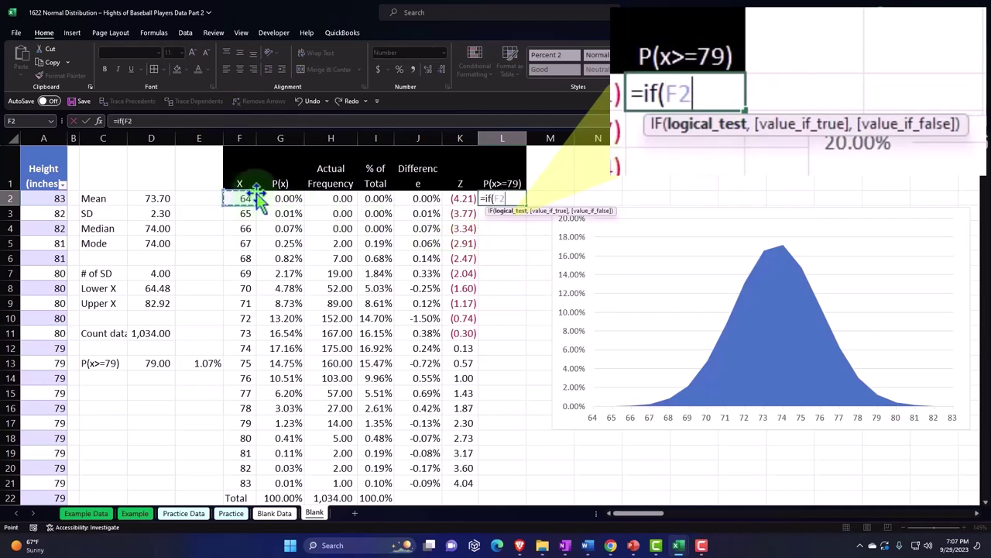
{"action": "type", "text": ">="}
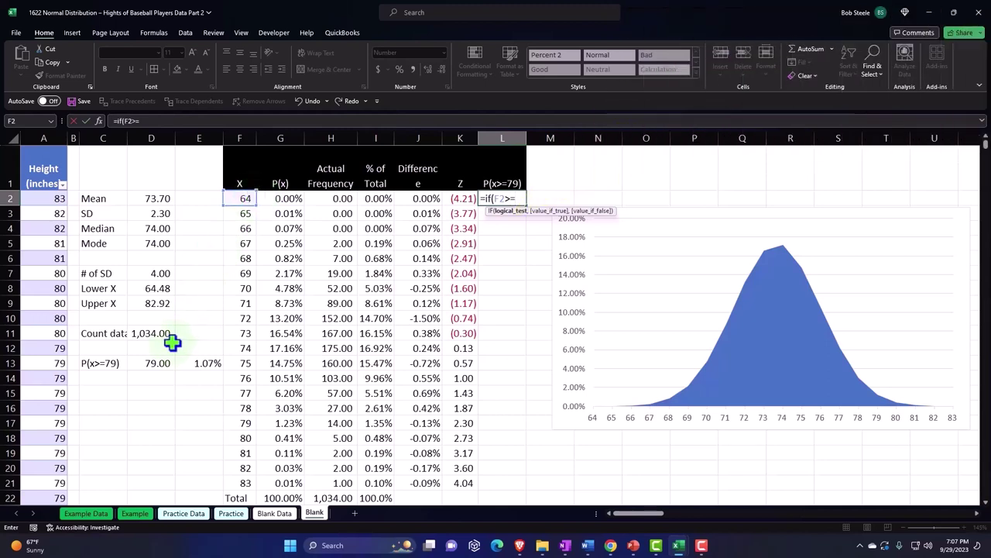
{"action": "left_click", "coordinate": [150, 360]}
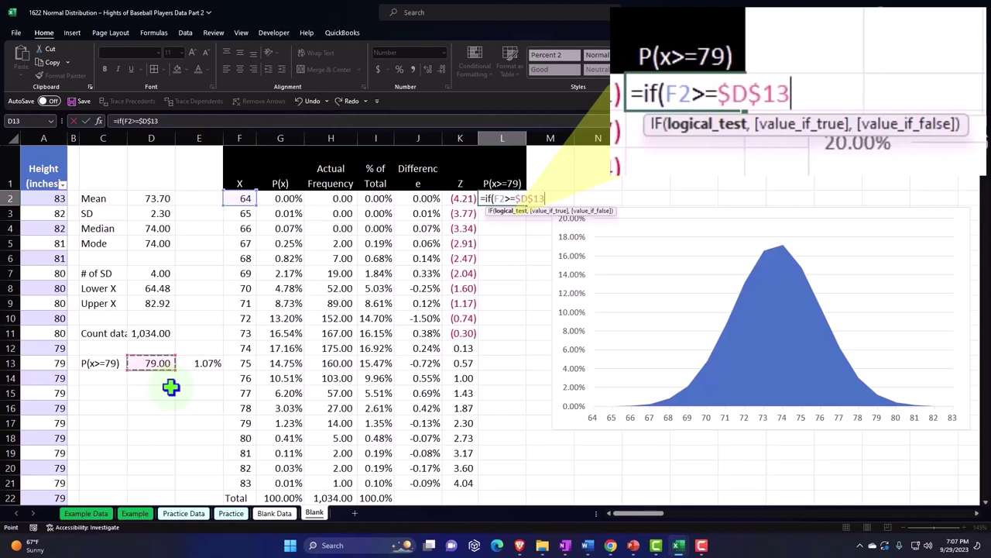
{"action": "type", "text": ","}
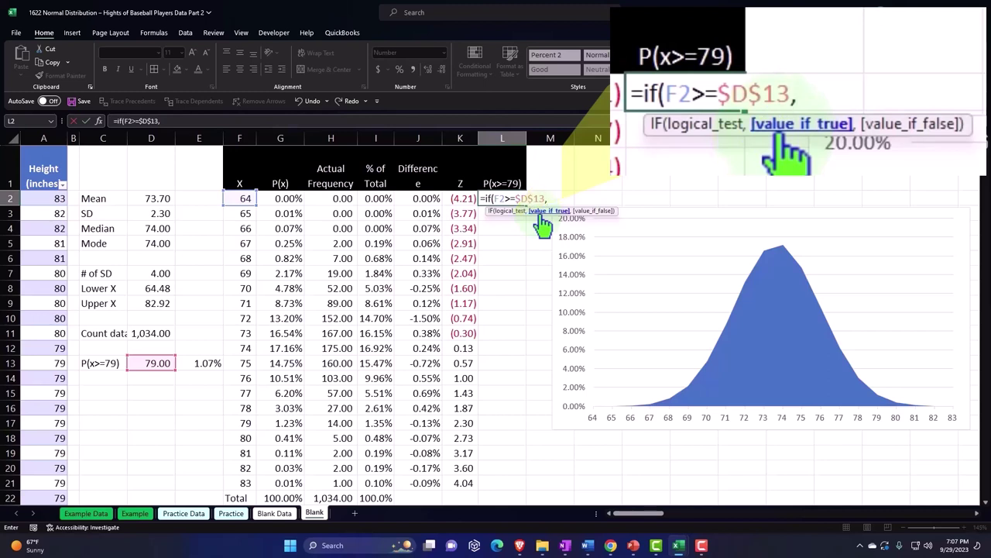
{"action": "left_click", "coordinate": [291, 198]}
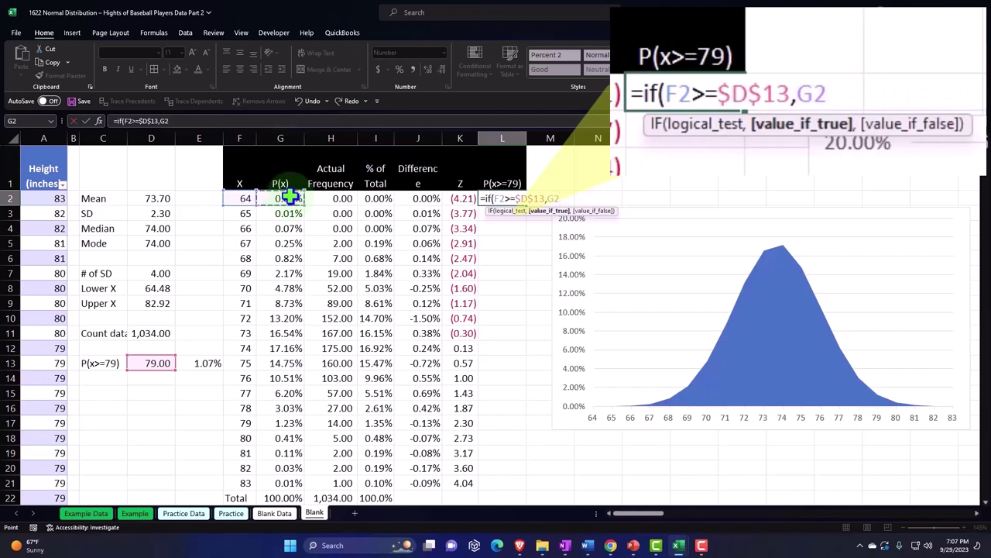
{"action": "type", "text": ","}
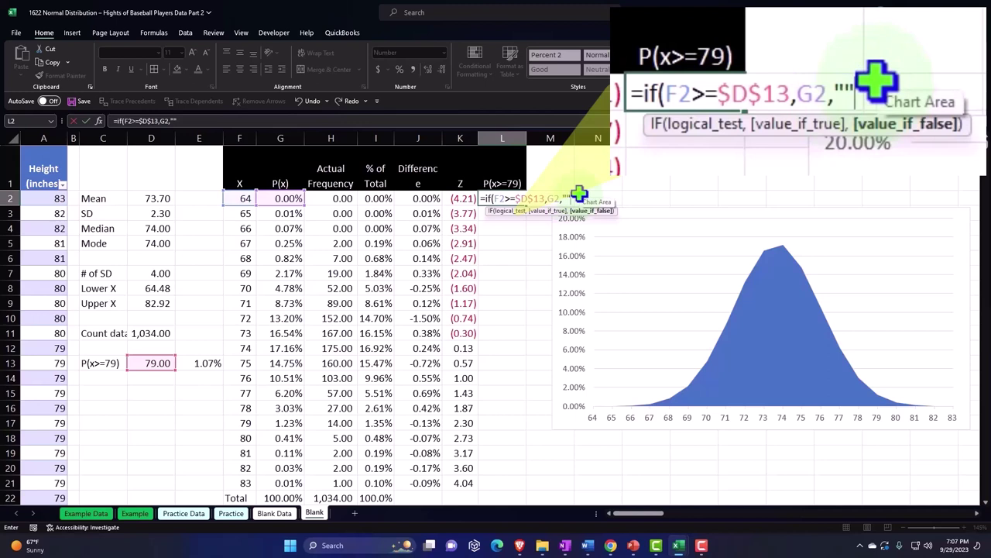
{"action": "key", "text": "Return"}
- Fill the IF formula down from L2 to L21 and format the range as percentages with one decimal
{"action": "left_click", "coordinate": [512, 201]}
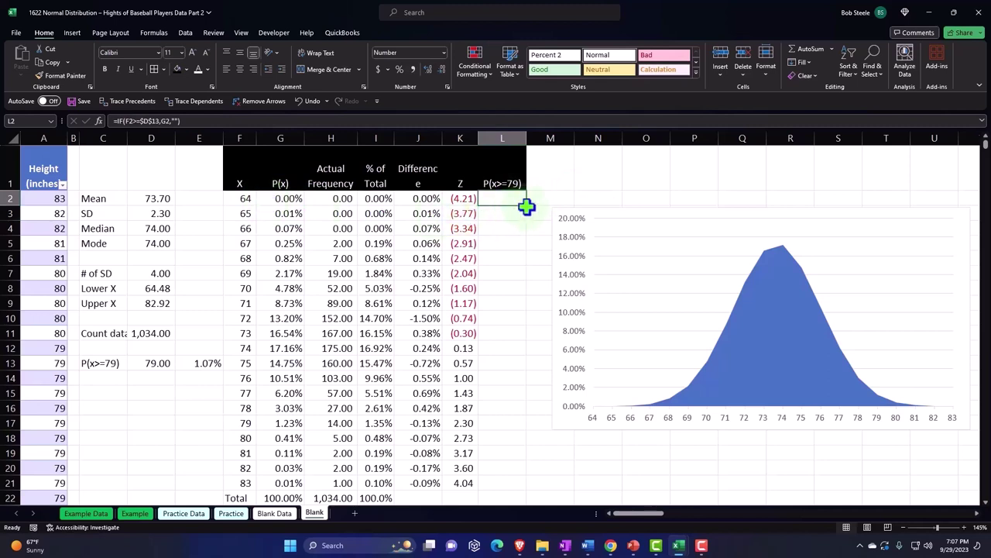
{"action": "double_click", "coordinate": [526, 206]}
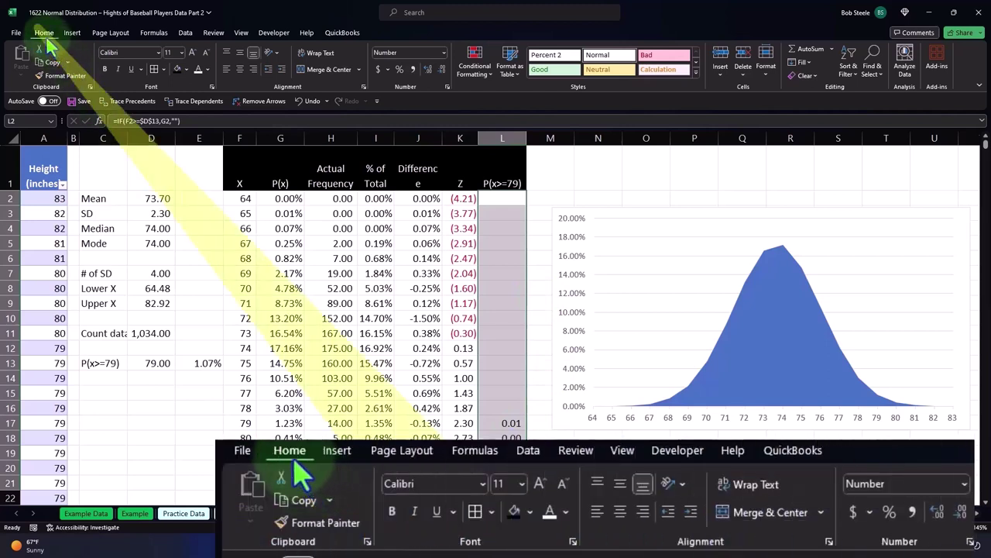
{"action": "left_click", "coordinate": [397, 68]}
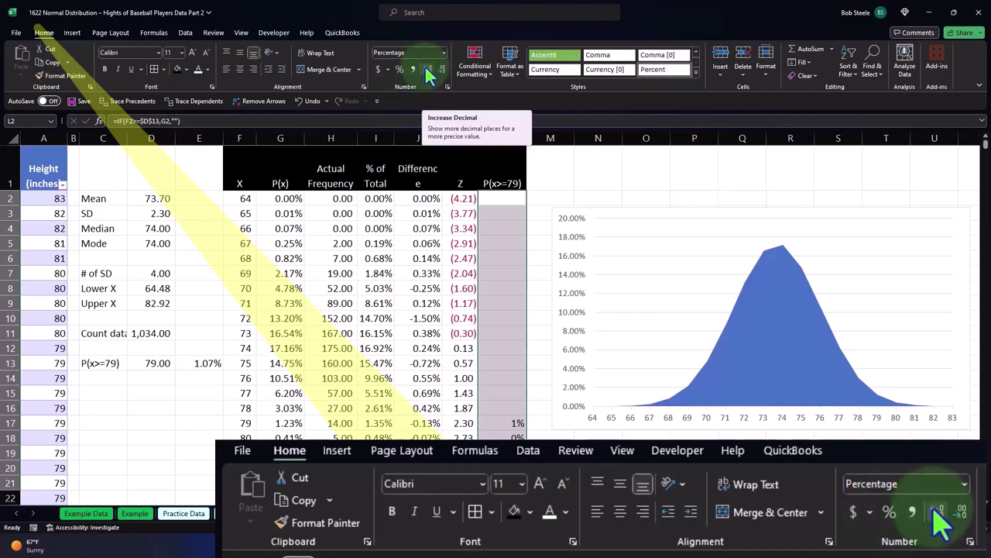
{"action": "left_click", "coordinate": [429, 71]}
- Total the P(x>=79) column in L22 with =SUM(L2:L21), extending the suggested range up to L2
{"action": "scroll", "coordinate": [491, 163], "scroll_direction": "down", "scroll_amount": 1}
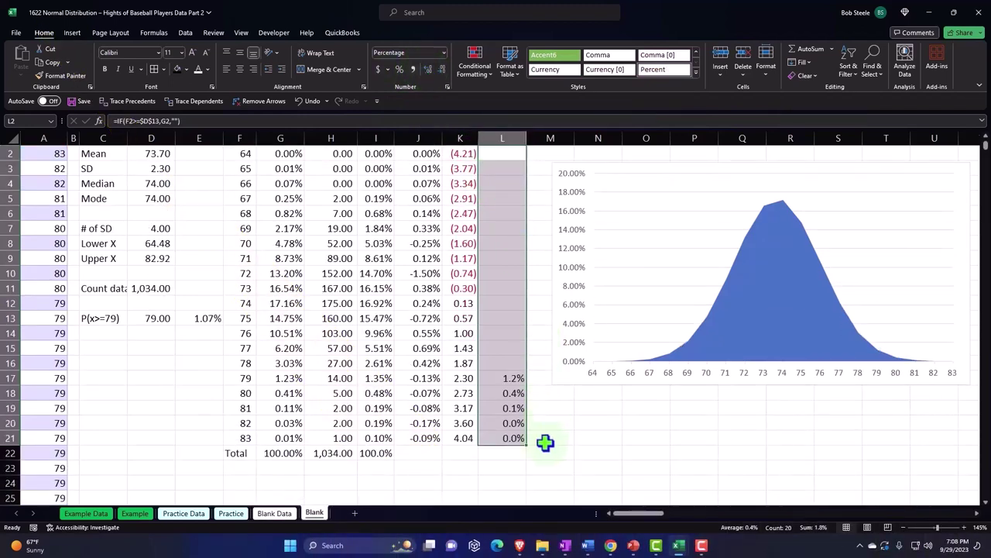
{"action": "left_click", "coordinate": [502, 452]}
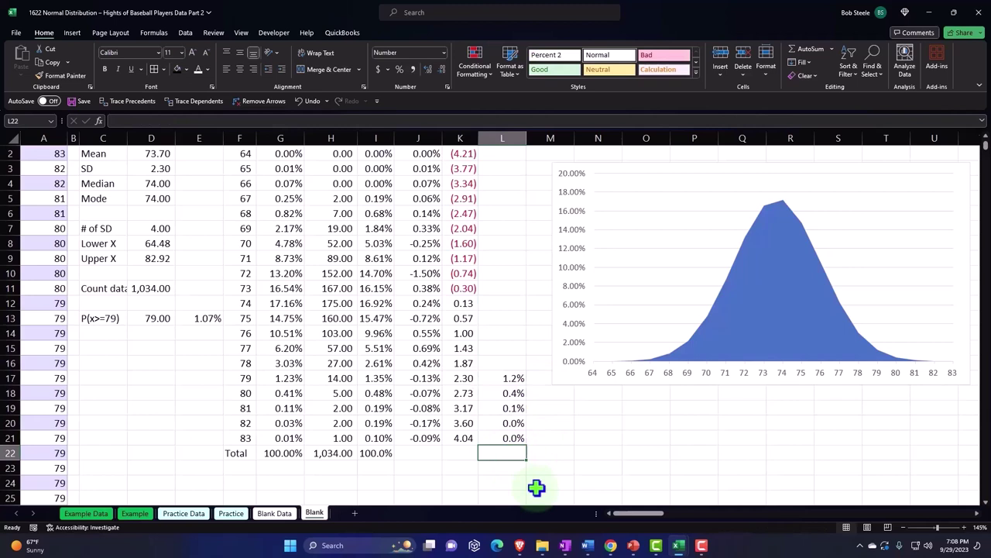
{"action": "key", "text": "alt+equal"}
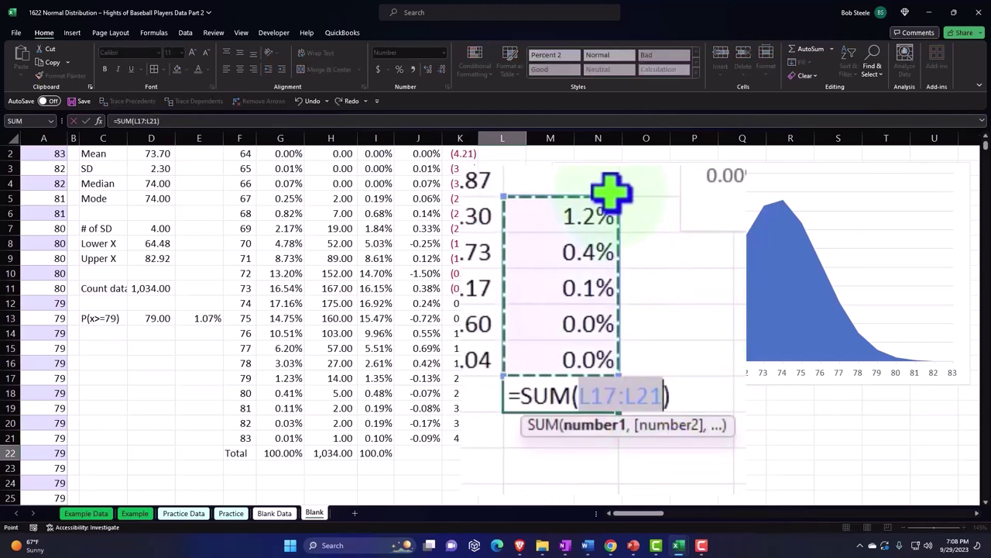
{"action": "left_click_drag", "start_coordinate": [618, 190], "coordinate": [612, 163]}
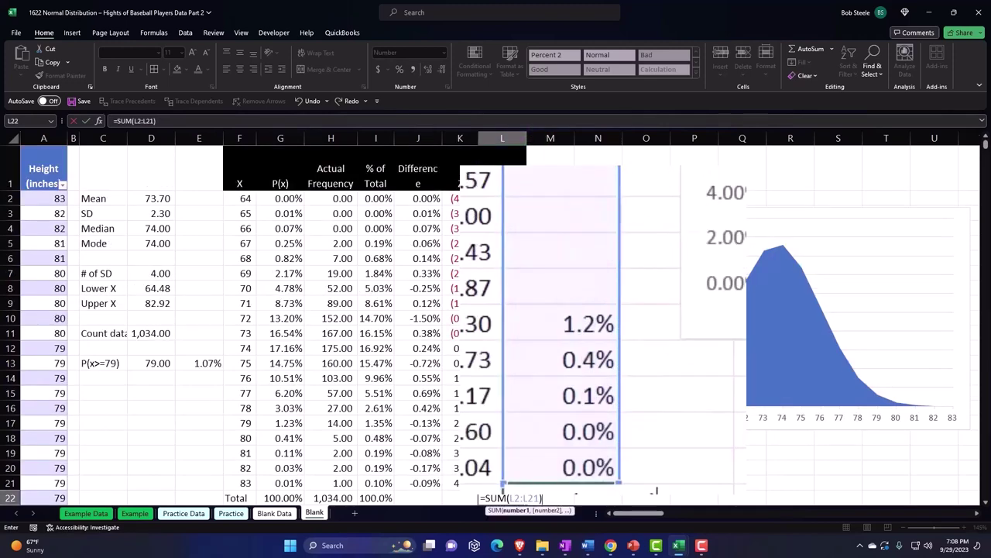
{"action": "key", "text": "Return"}
{"action": "left_click", "coordinate": [502, 452]}
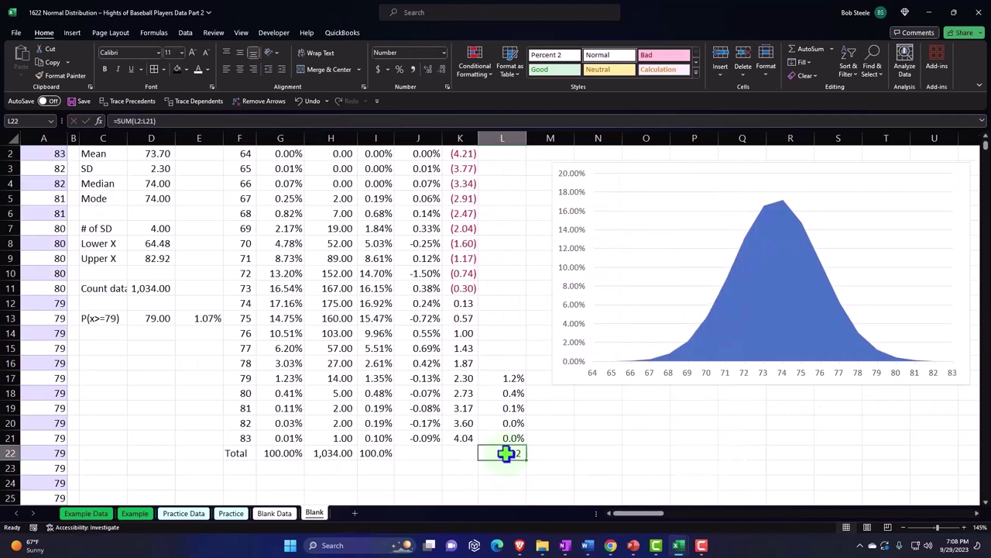
- Format the P(x>=79) column total in L22 as a percentage
{"action": "left_click", "coordinate": [400, 69]}
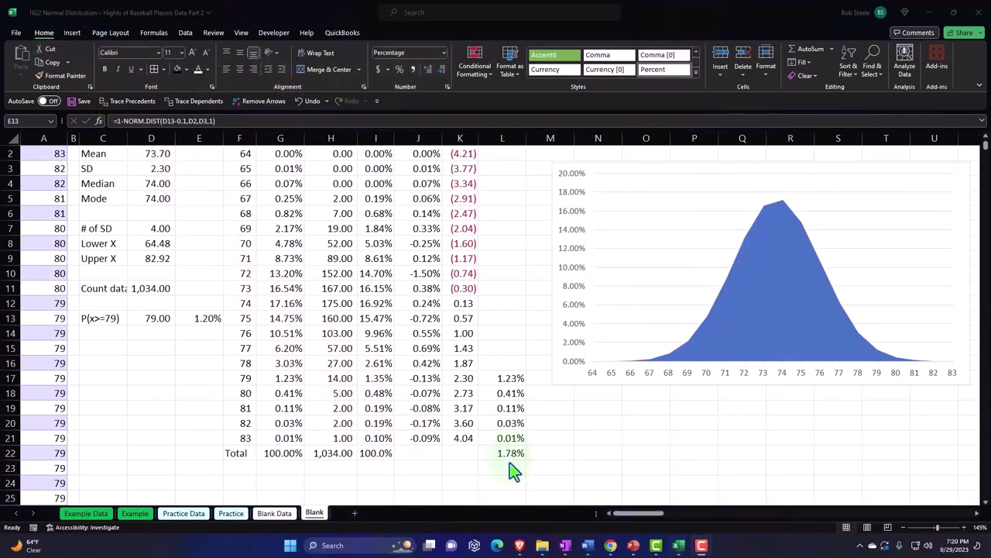
- Inspect the NORM.DIST formula in E13 and the P(x>=79) values in L17:L21 to compare both probabilities
{"action": "left_click", "coordinate": [197, 318]}
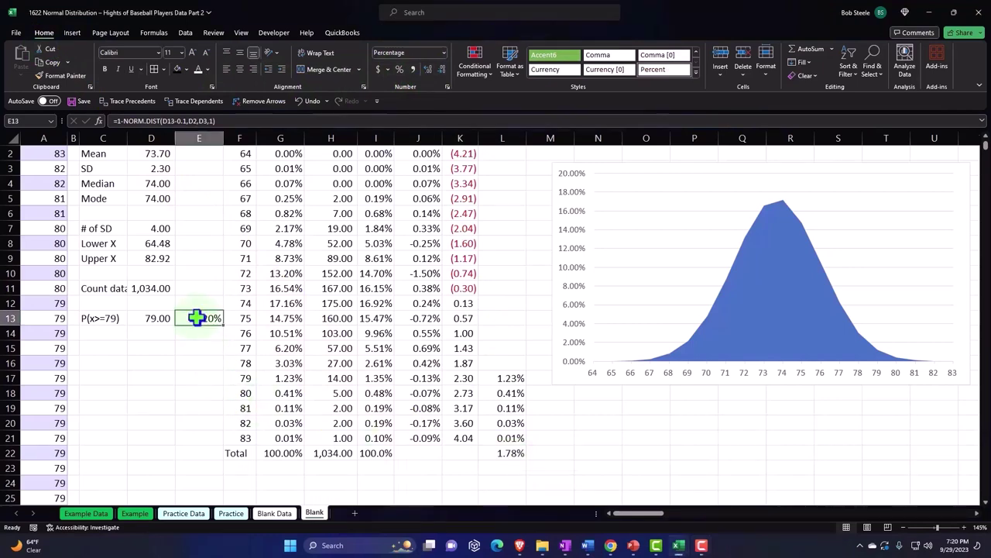
{"action": "double_click", "coordinate": [197, 317]}
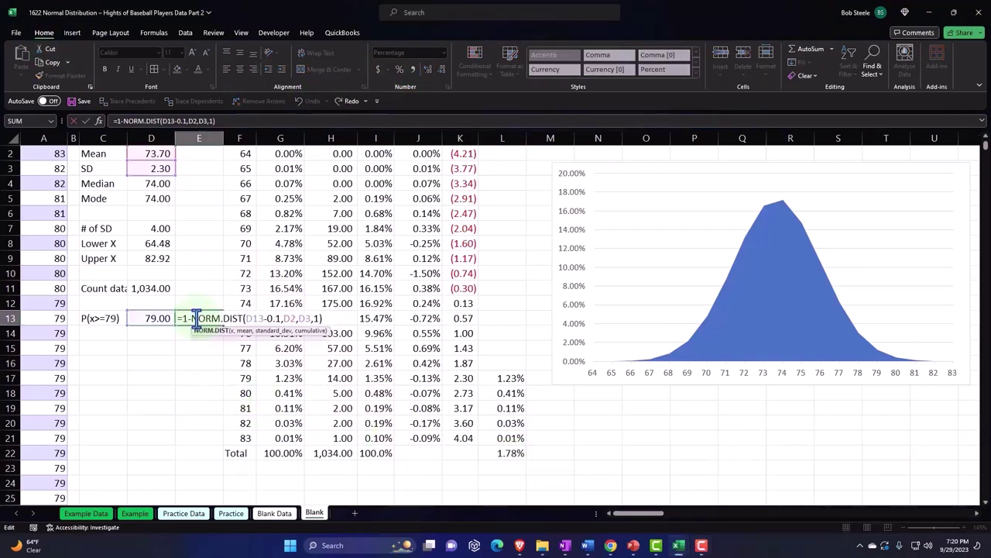
{"action": "key", "text": "Return"}
{"action": "left_click", "coordinate": [519, 380]}
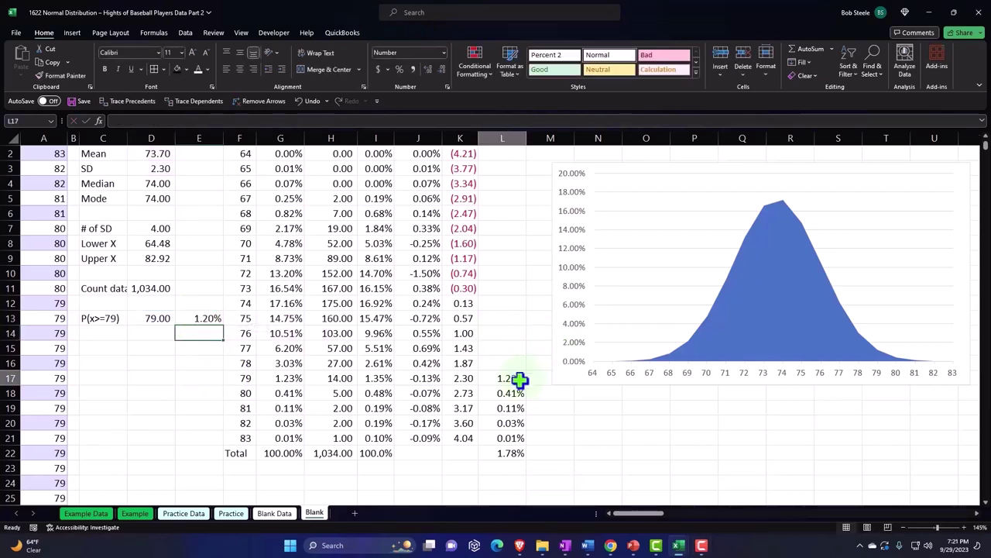
{"action": "left_click_drag", "start_coordinate": [519, 380], "coordinate": [514, 436]}
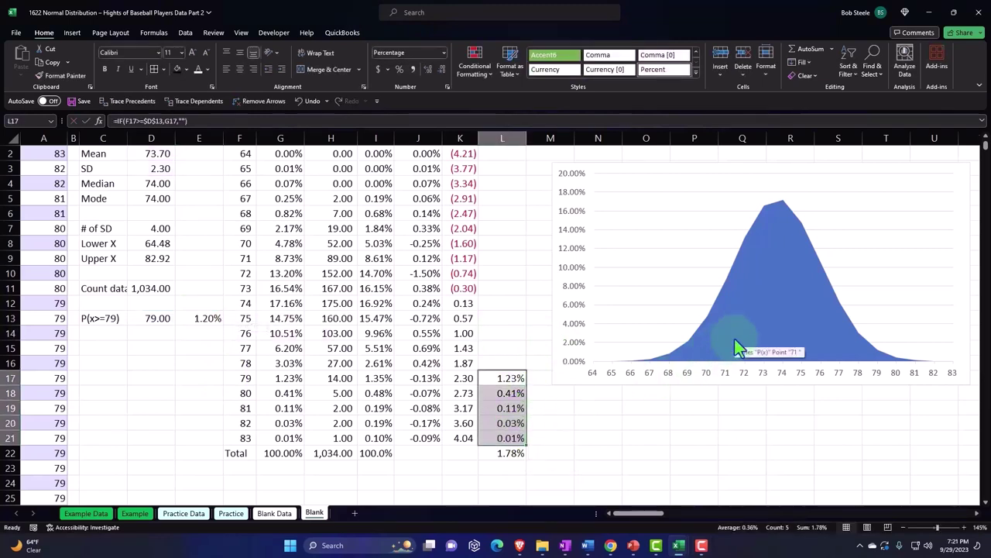
{"action": "left_click", "coordinate": [710, 449]}
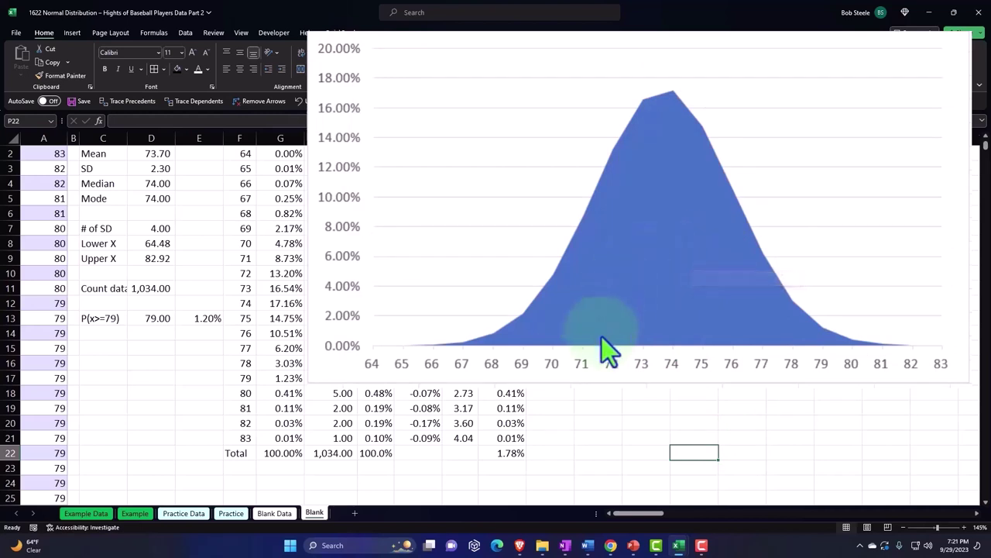
- Add a second data series to the area chart and take its name from the P(x>=79) header in L1
{"action": "left_click", "coordinate": [627, 217]}
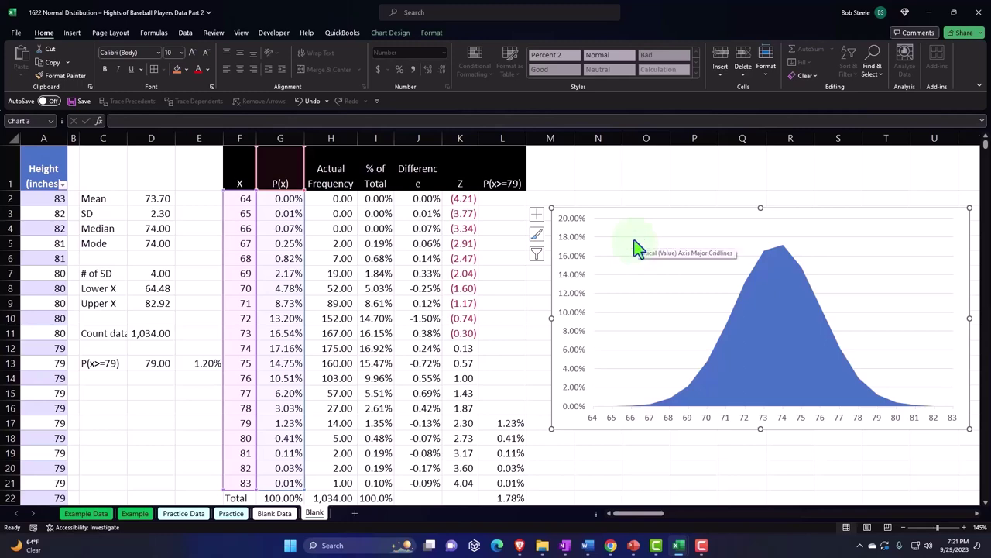
{"action": "left_click", "coordinate": [390, 35]}
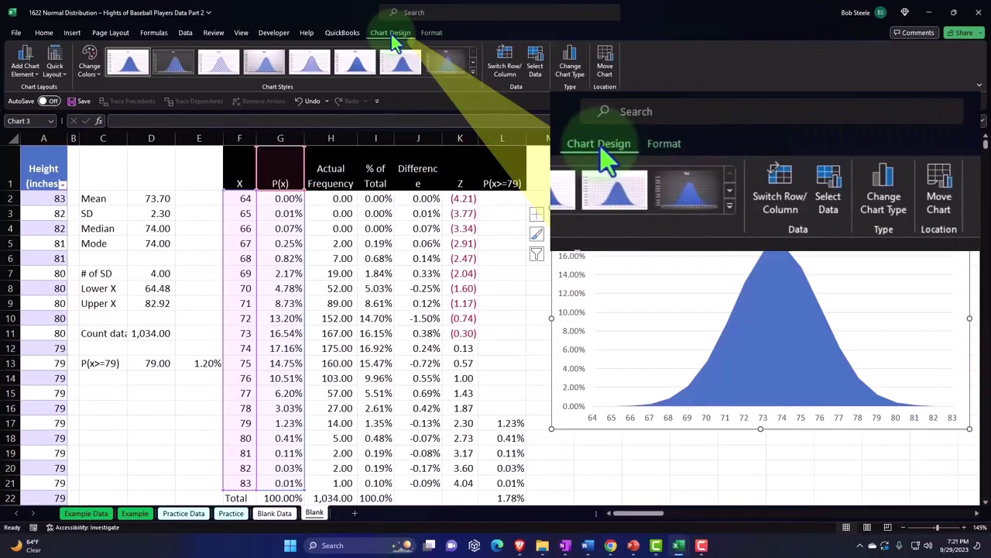
{"action": "left_click", "coordinate": [533, 63]}
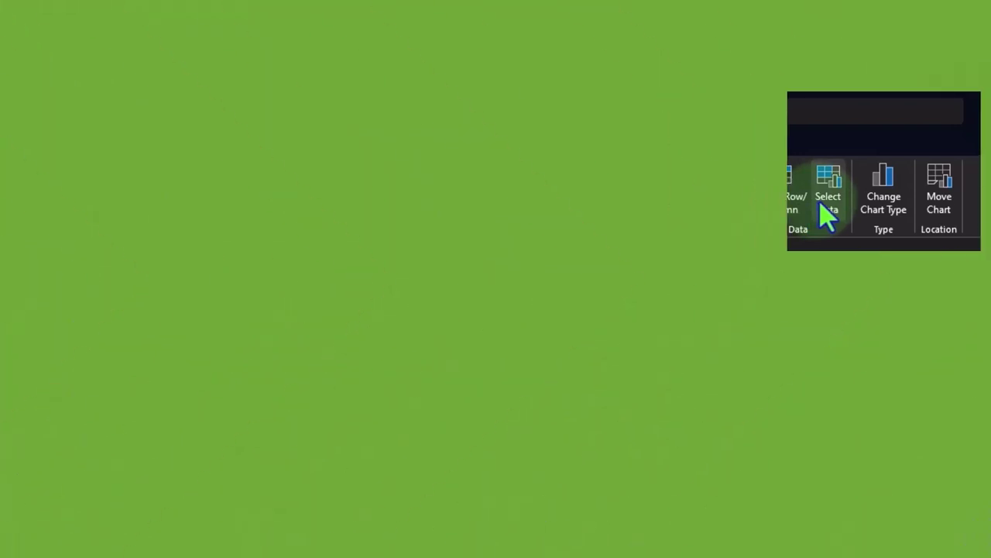
{"action": "left_click_drag", "start_coordinate": [529, 123], "coordinate": [678, 146]}
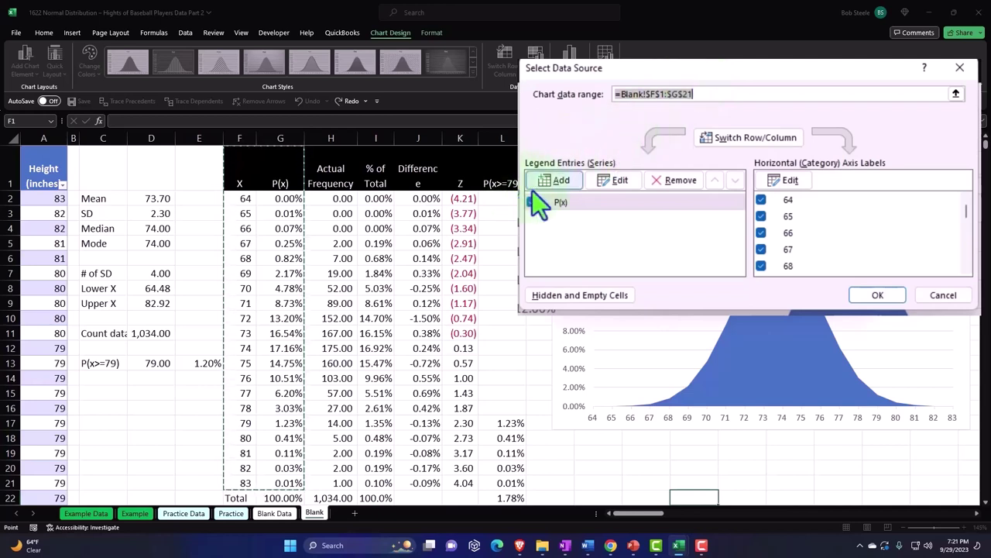
{"action": "left_click", "coordinate": [556, 183]}
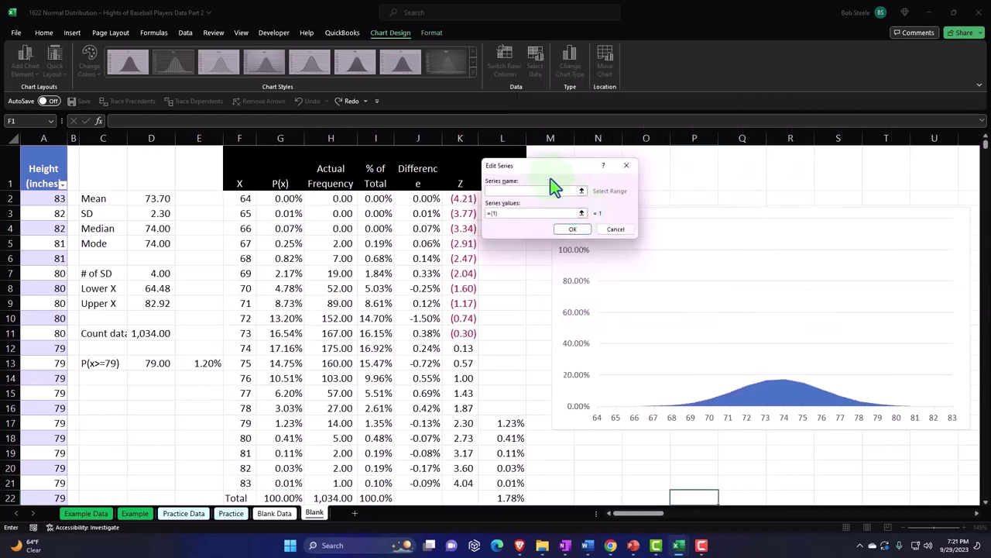
{"action": "left_click_drag", "start_coordinate": [537, 166], "coordinate": [633, 158]}
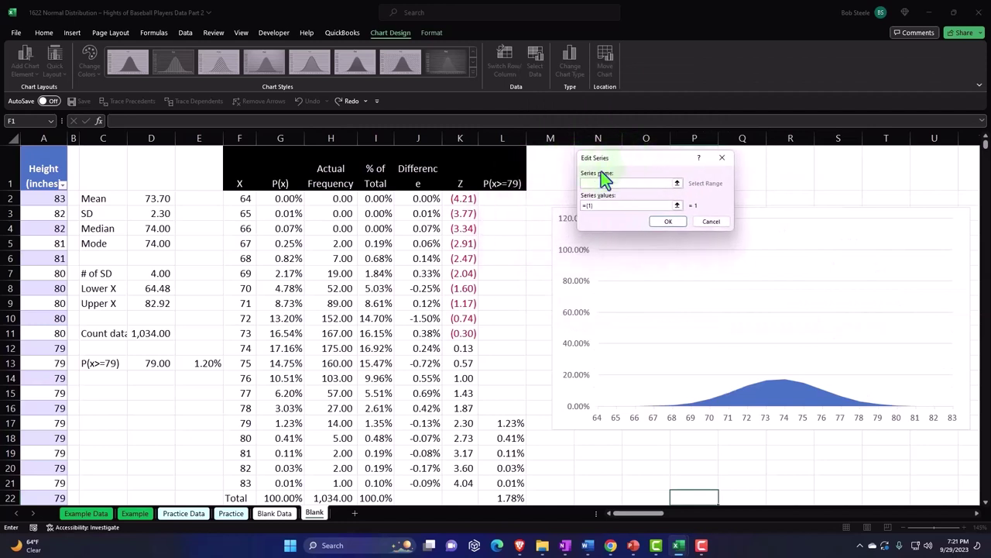
{"action": "left_click", "coordinate": [517, 183]}
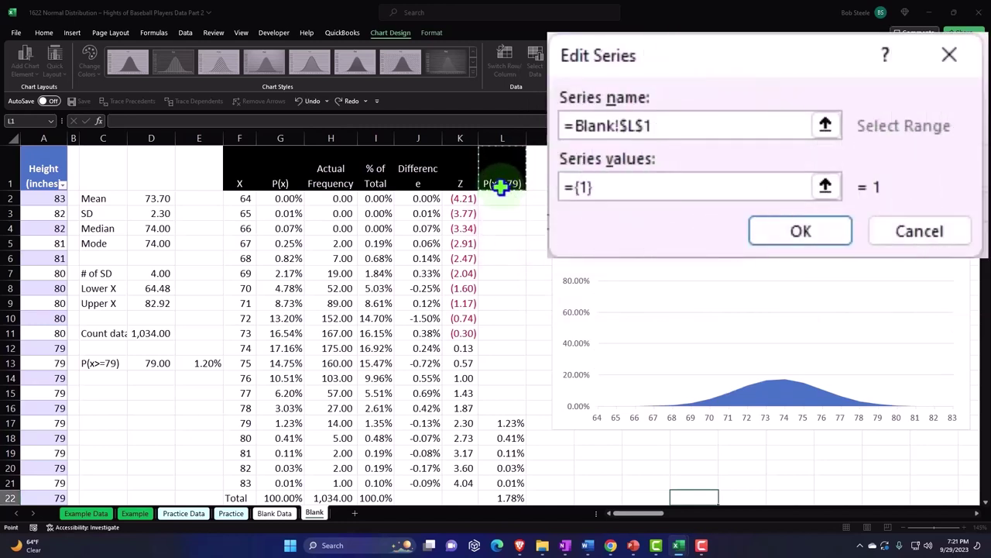
- Set the new series' values to L2:L21, leaving out the total row, and accept the chart's data source changes
{"action": "left_click", "coordinate": [616, 187]}
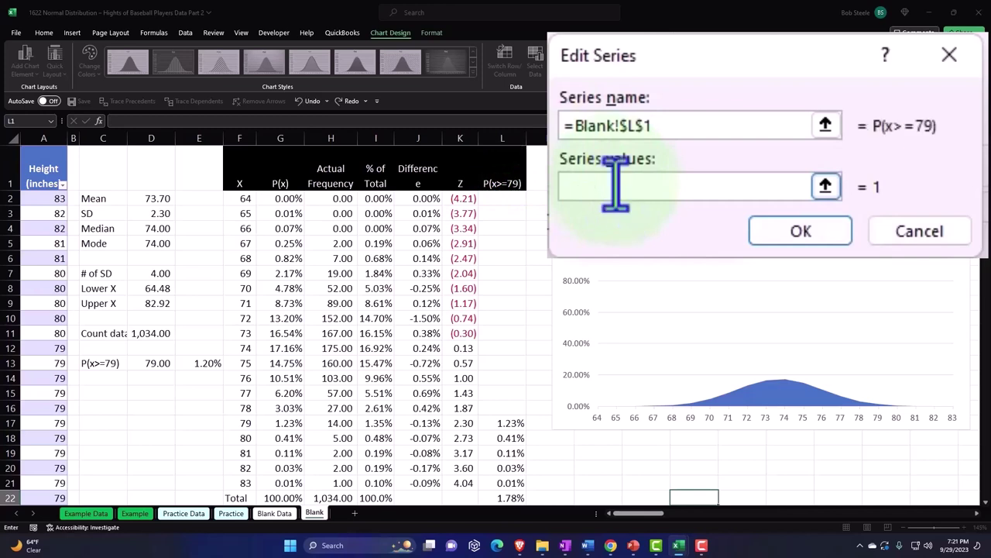
{"action": "left_click", "coordinate": [825, 186]}
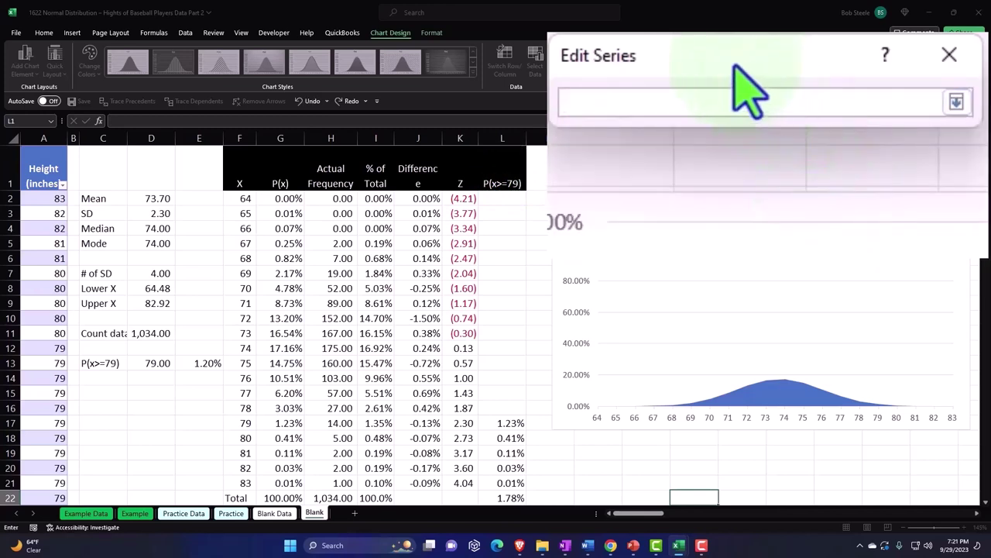
{"action": "left_click", "coordinate": [499, 200]}
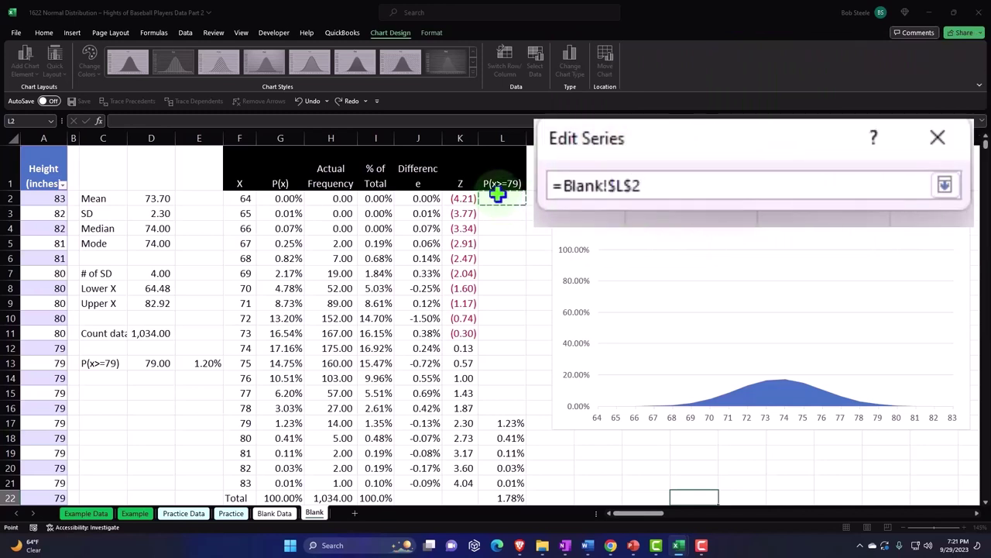
{"action": "key", "text": "ctrl+shift+Down"}
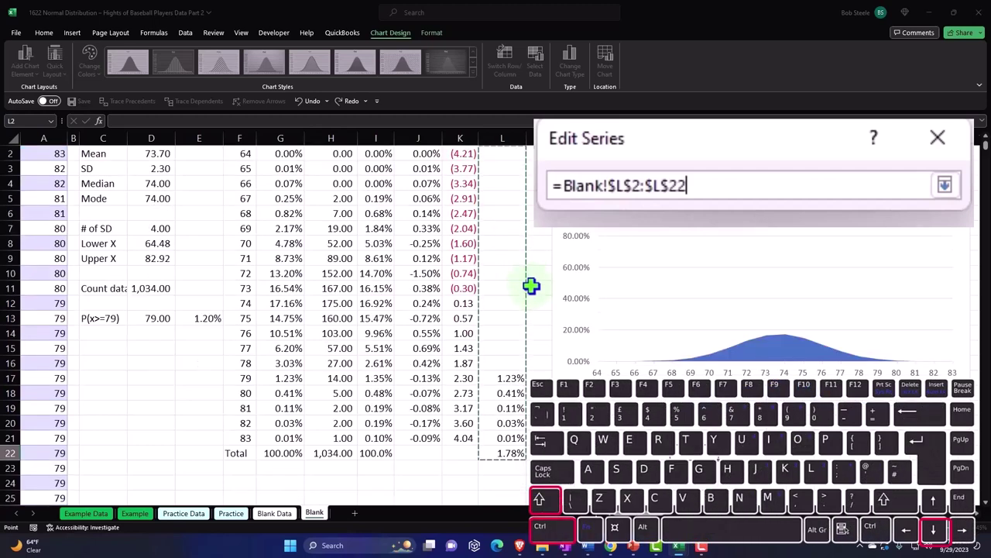
{"action": "key", "text": "shift+Up"}
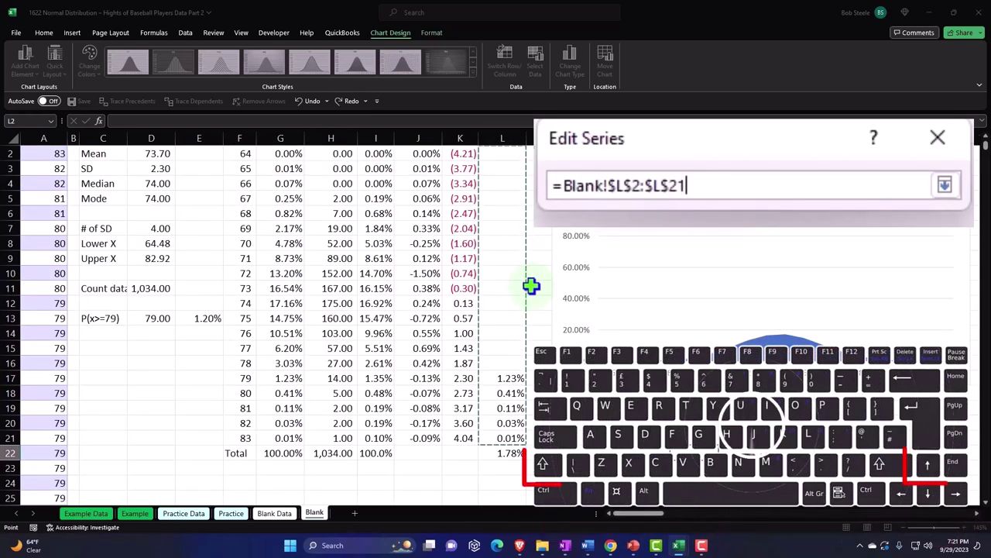
{"action": "left_click", "coordinate": [944, 185]}
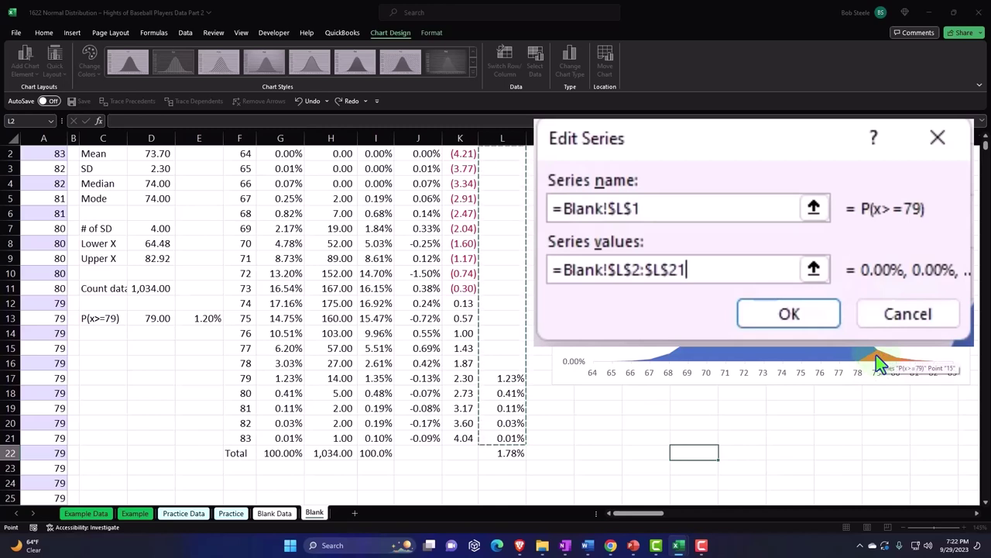
{"action": "left_click", "coordinate": [775, 316]}
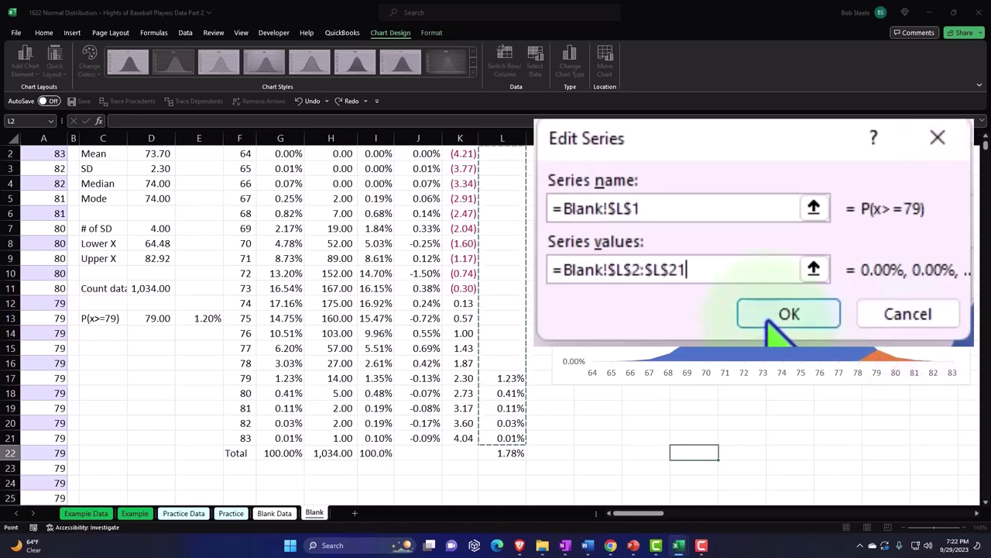
{"action": "left_click", "coordinate": [775, 316]}
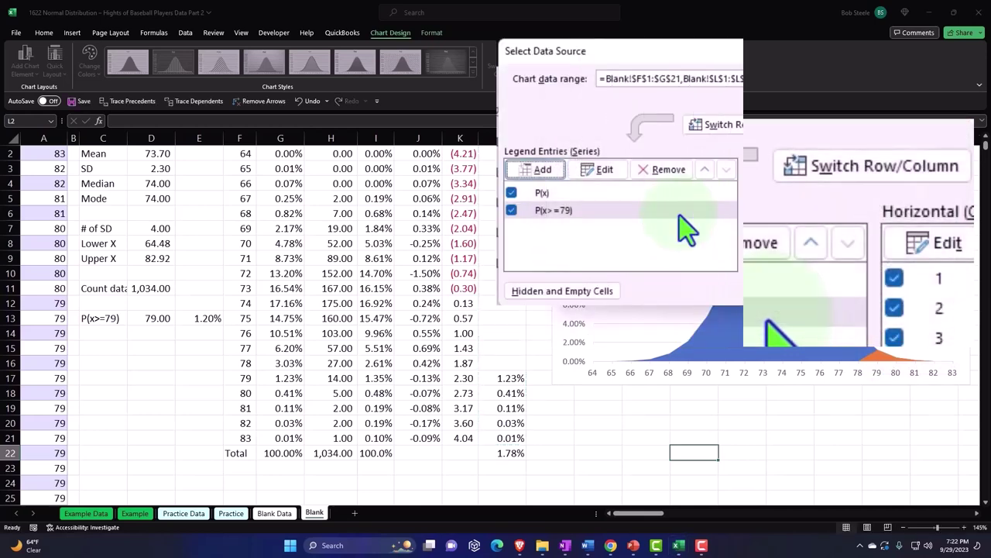
{"action": "left_click", "coordinate": [869, 289]}
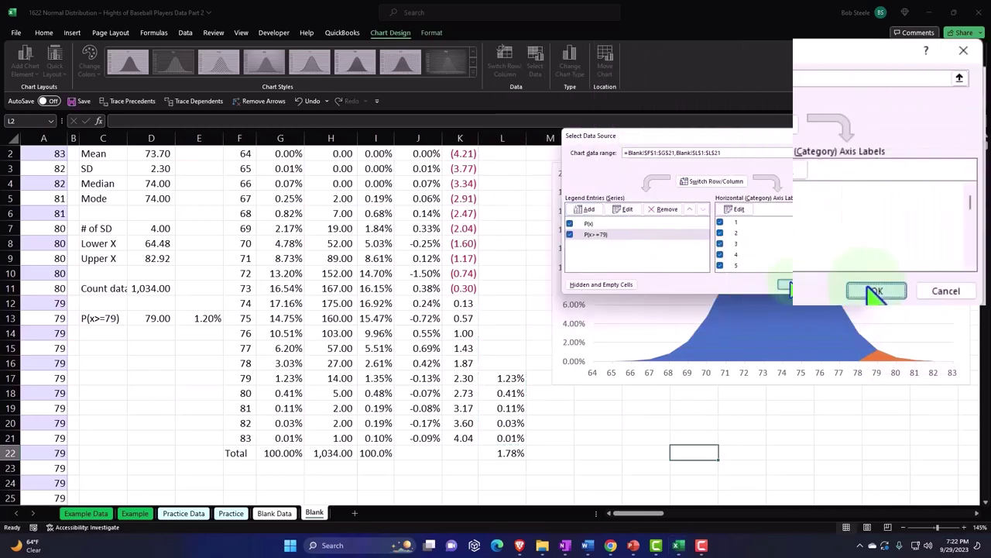
- Add a legend to the area chart for the P(x) and P(x>=79) series
{"action": "left_click", "coordinate": [734, 438]}
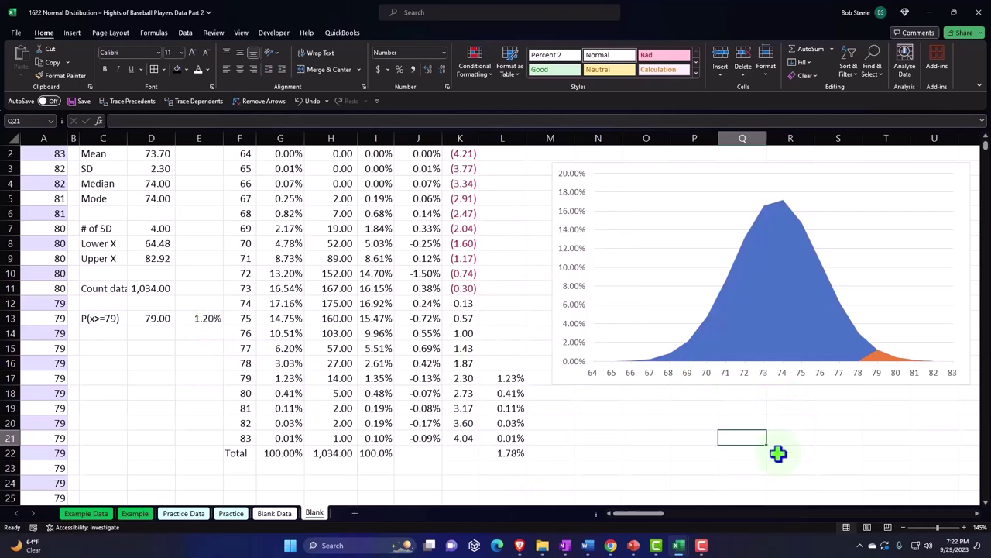
{"action": "scroll", "coordinate": [657, 517], "scroll_direction": "right", "scroll_amount": 3}
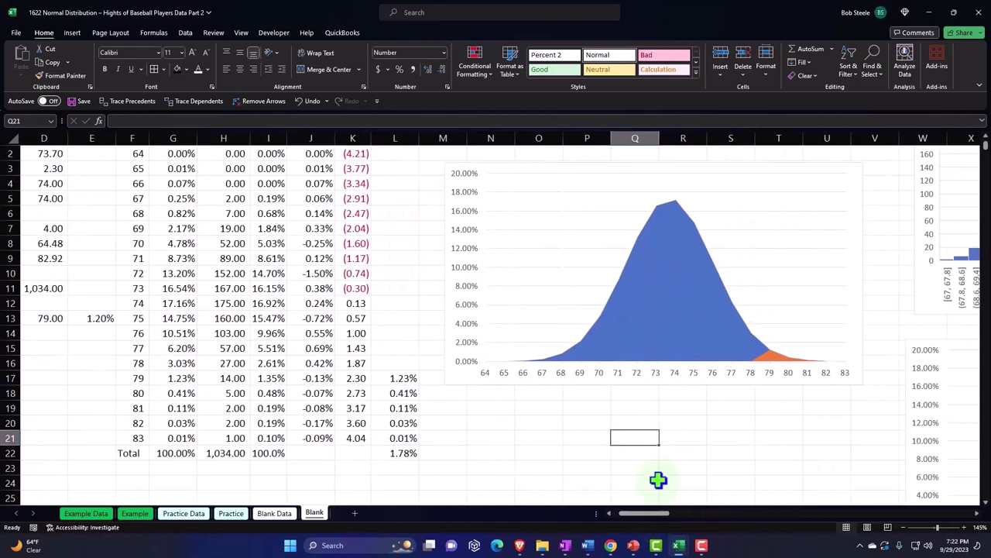
{"action": "scroll", "coordinate": [656, 478], "scroll_direction": "up", "scroll_amount": 1}
{"action": "left_click", "coordinate": [862, 230]}
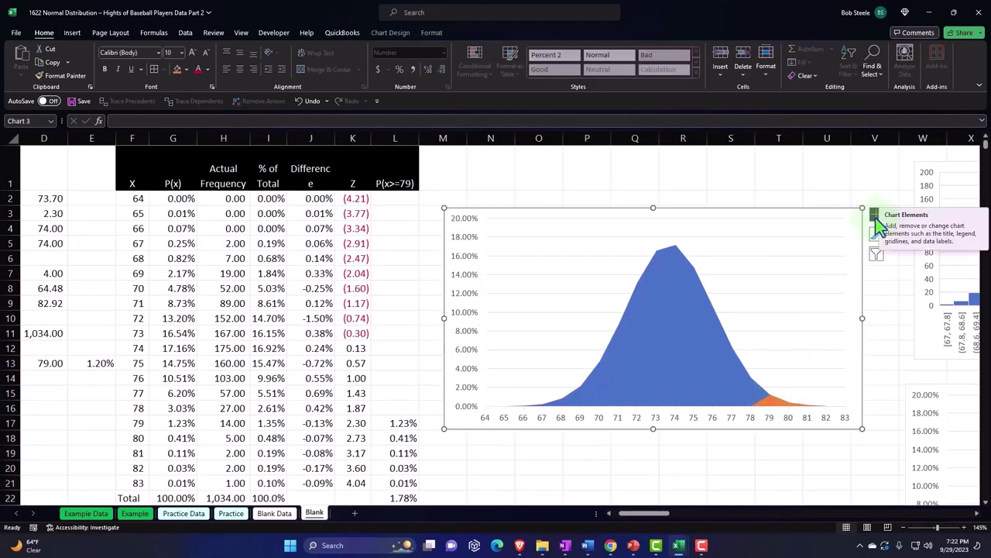
{"action": "left_click", "coordinate": [876, 216]}
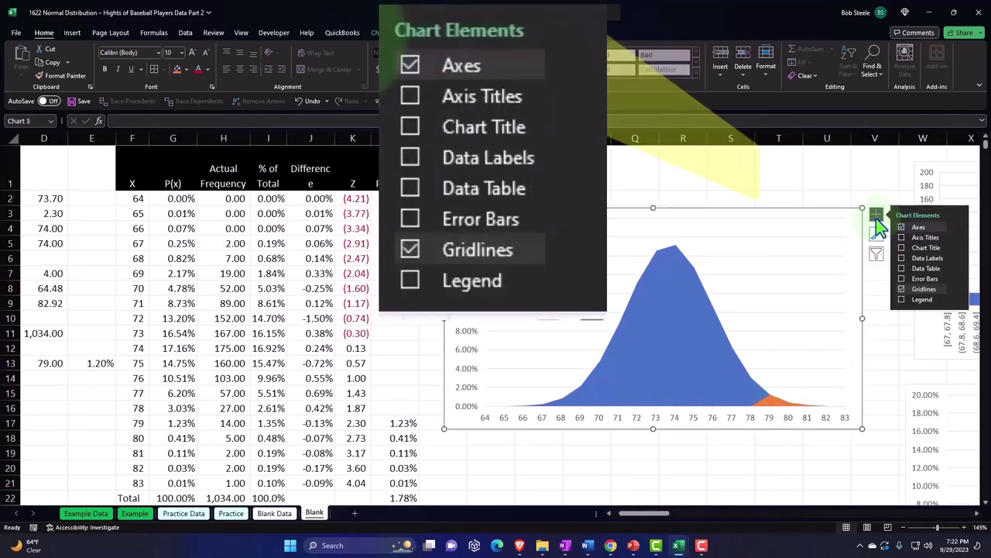
{"action": "left_click", "coordinate": [900, 299]}
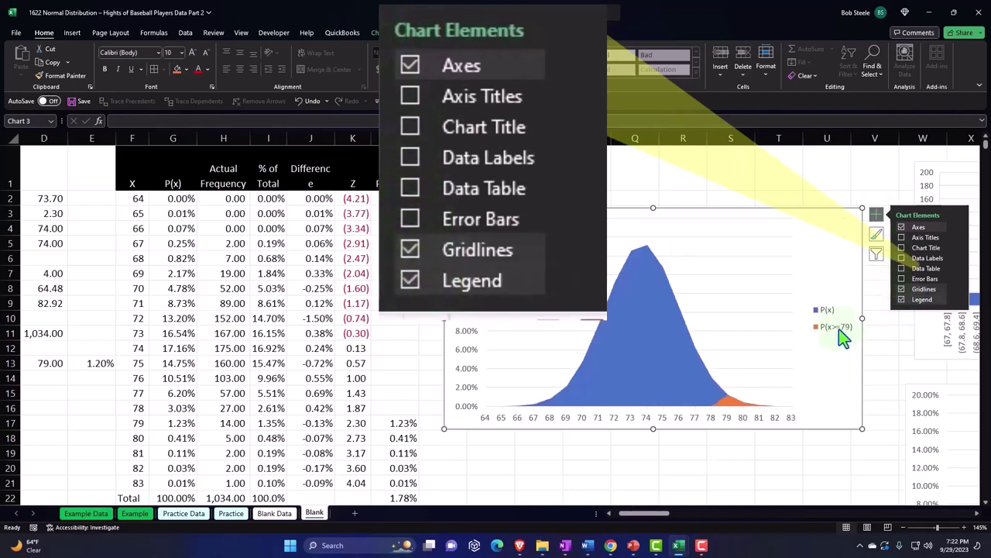
{"action": "left_click", "coordinate": [827, 323]}
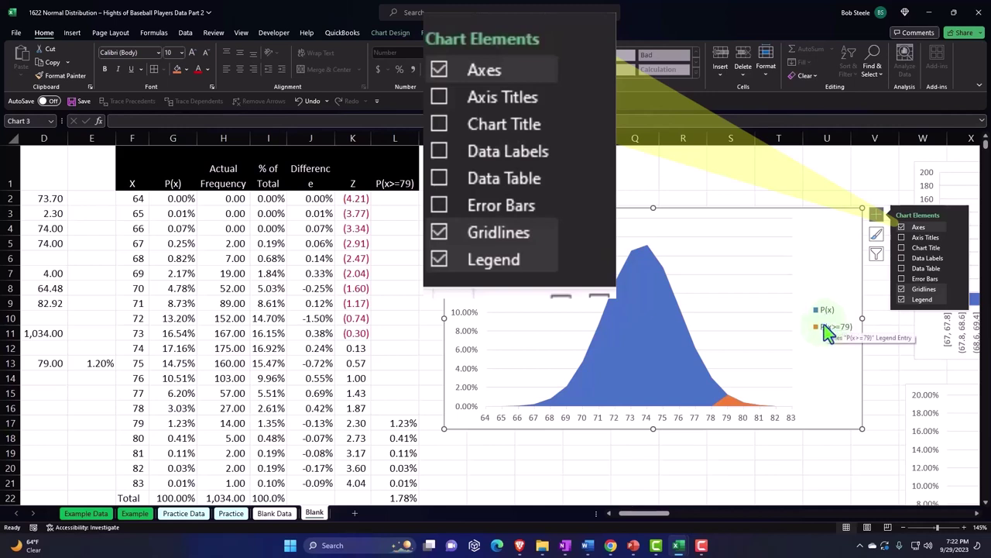
{"action": "left_click", "coordinate": [877, 216]}
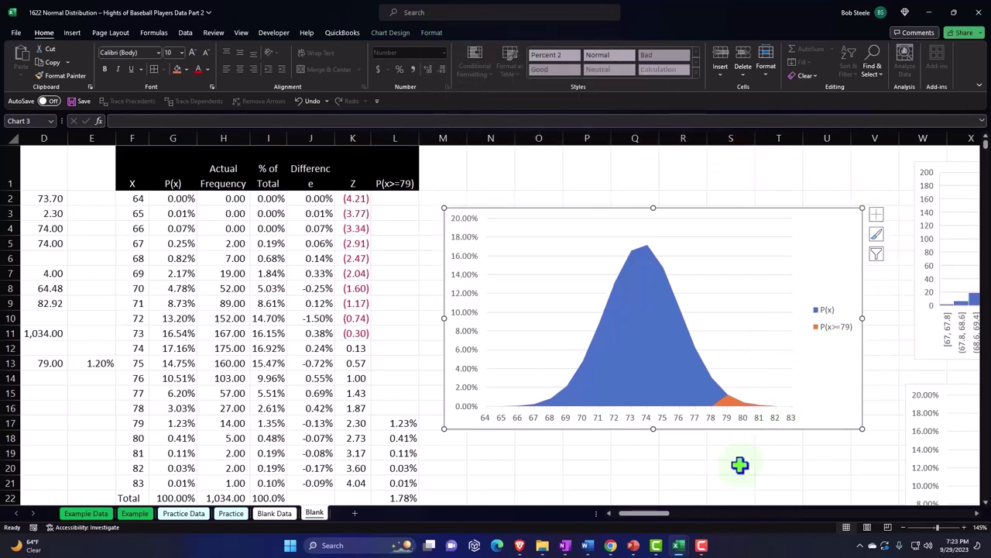
{"action": "left_click_drag", "start_coordinate": [663, 515], "coordinate": [657, 514]}
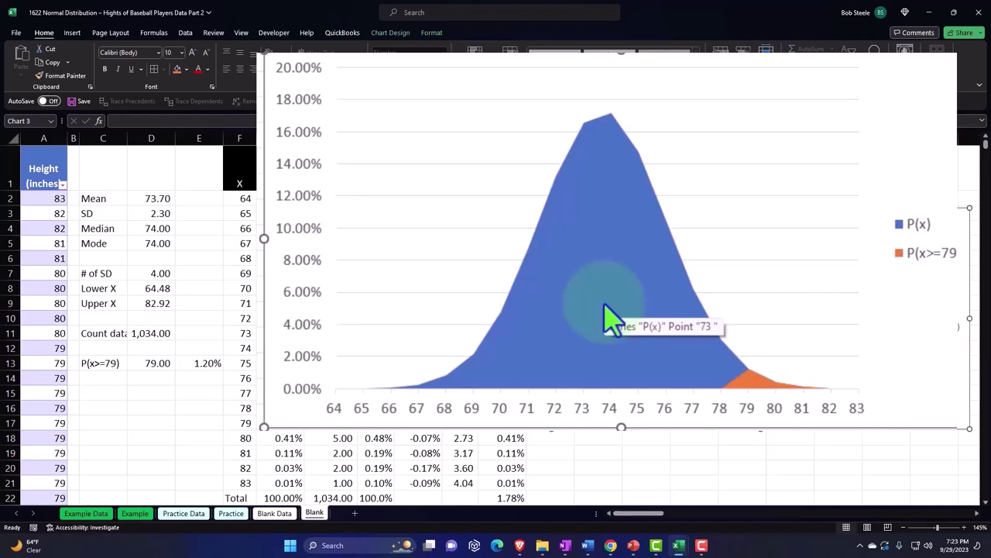
{"action": "key", "text": "Escape"}
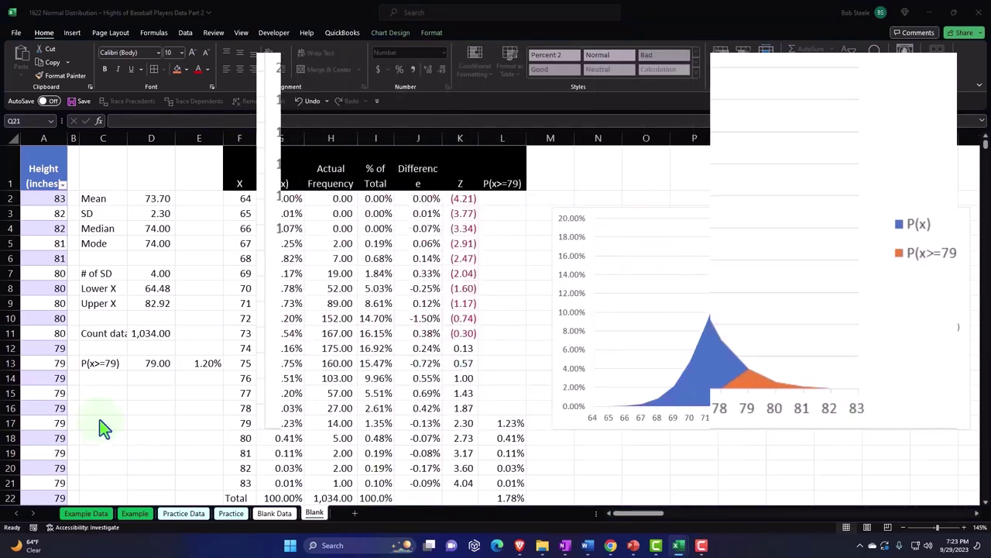
{"action": "left_click", "coordinate": [101, 391]}
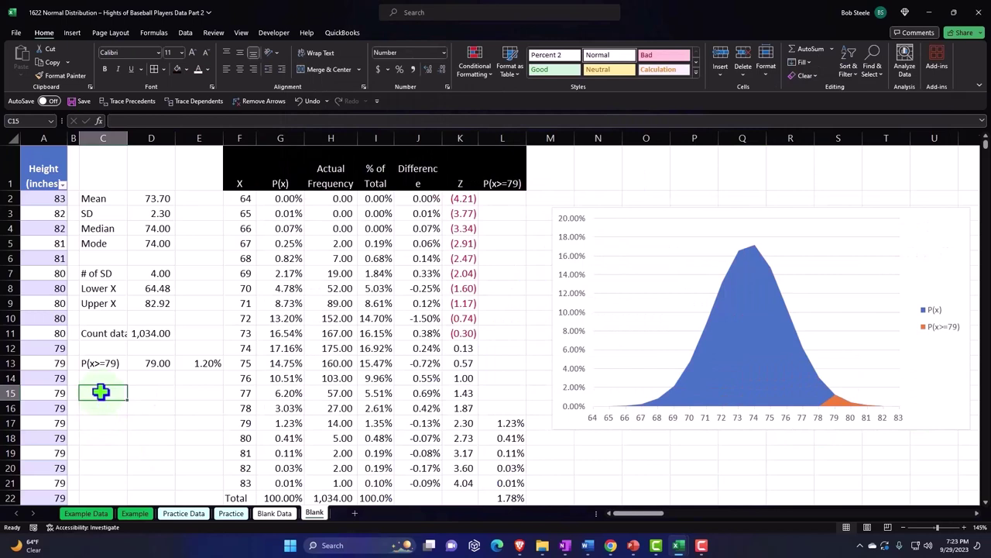
{"action": "type", "text": "P"}
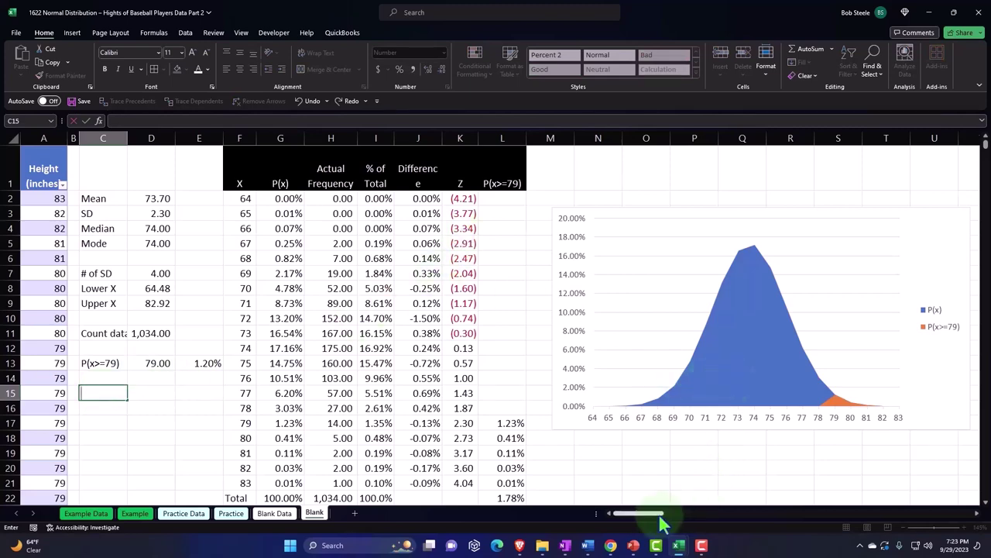
- Plot the P(x>=79) series of the area chart on the secondary axis and close the series formatting
{"action": "left_click_drag", "start_coordinate": [652, 514], "coordinate": [662, 519]}
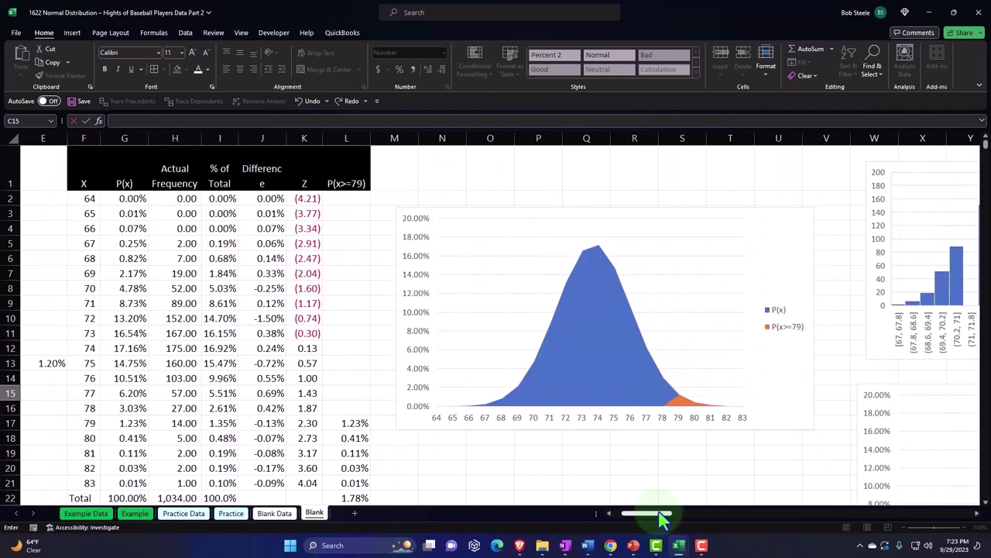
{"action": "left_click", "coordinate": [687, 408]}
{"action": "double_click", "coordinate": [686, 408]}
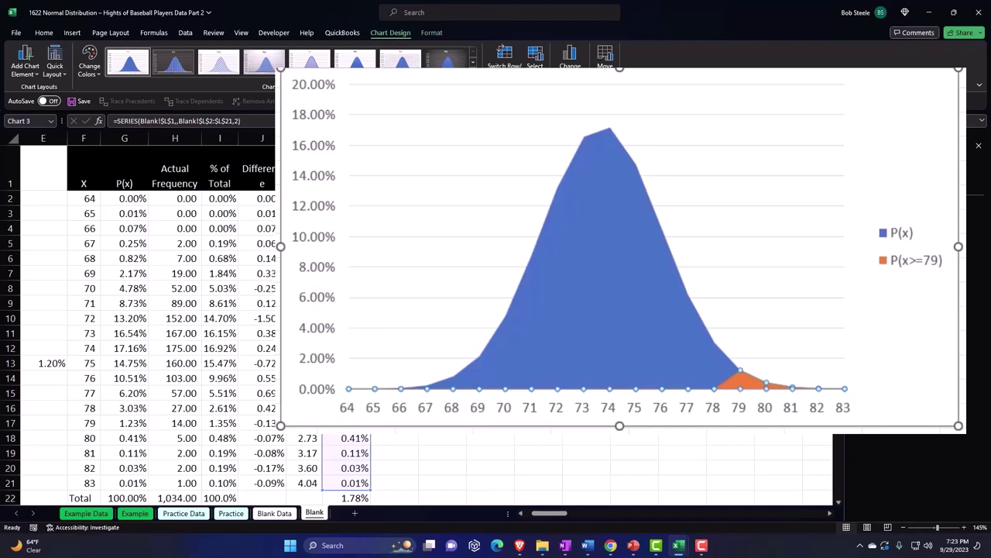
{"action": "left_click", "coordinate": [871, 241]}
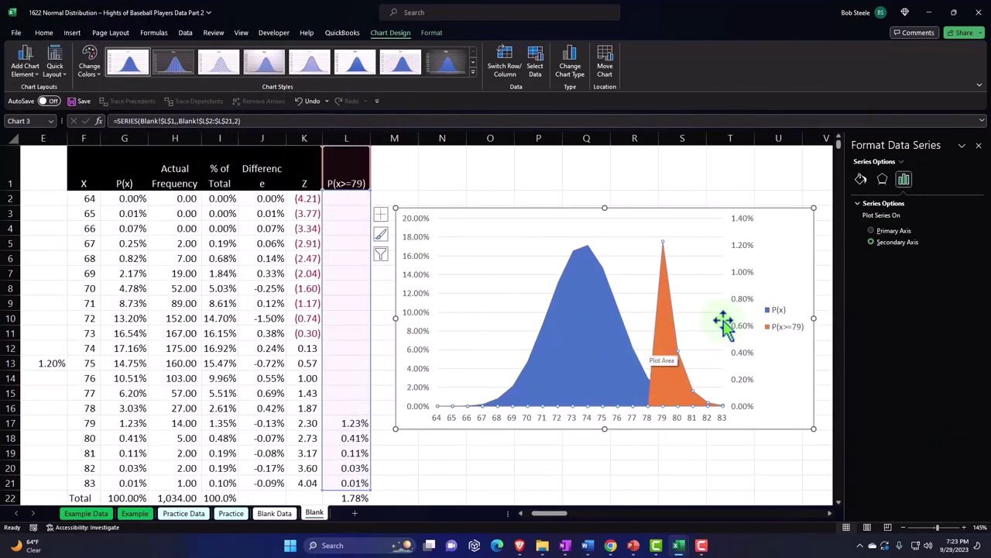
{"action": "left_click", "coordinate": [979, 146]}
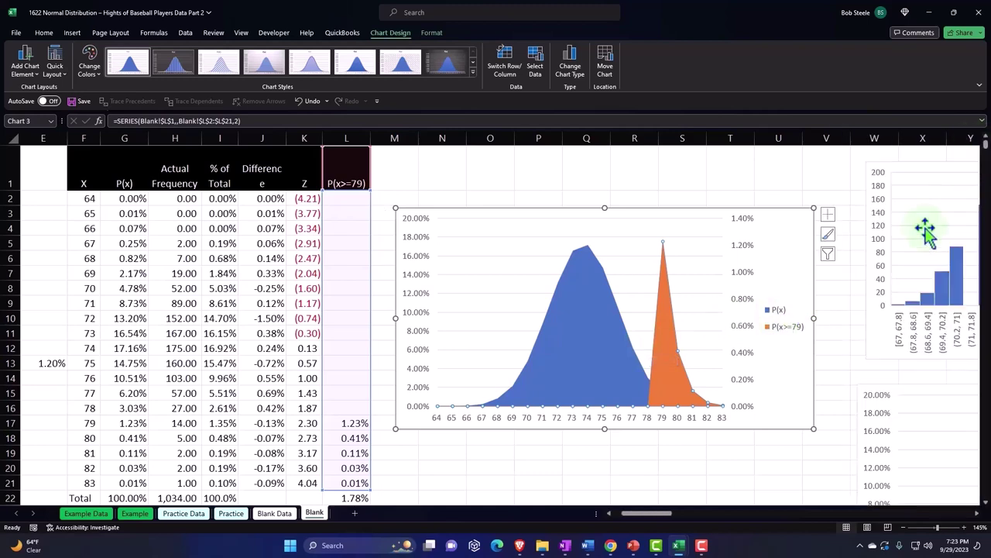
- Delete the secondary vertical axis from the chart so both series share the same percentage scale
{"action": "left_click", "coordinate": [740, 251]}
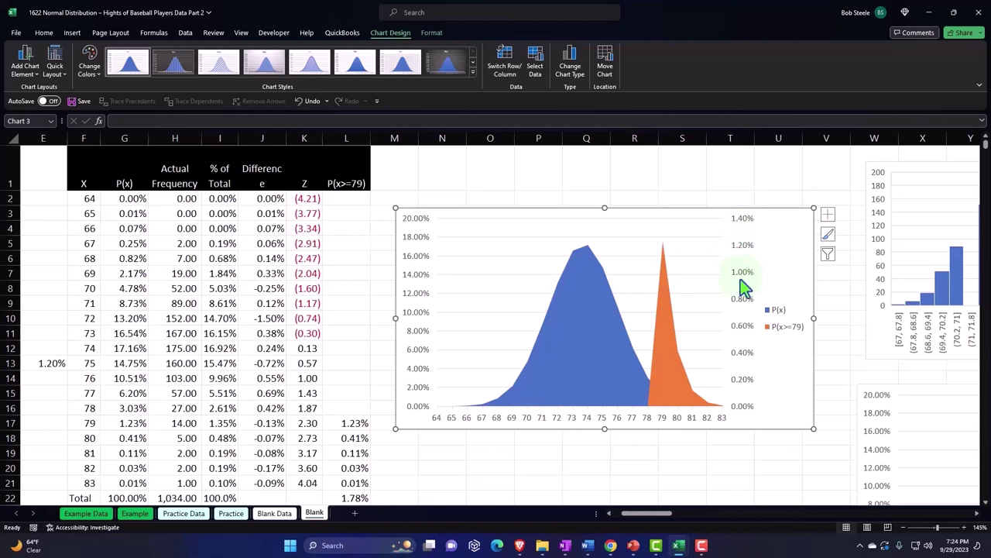
{"action": "left_click", "coordinate": [742, 306]}
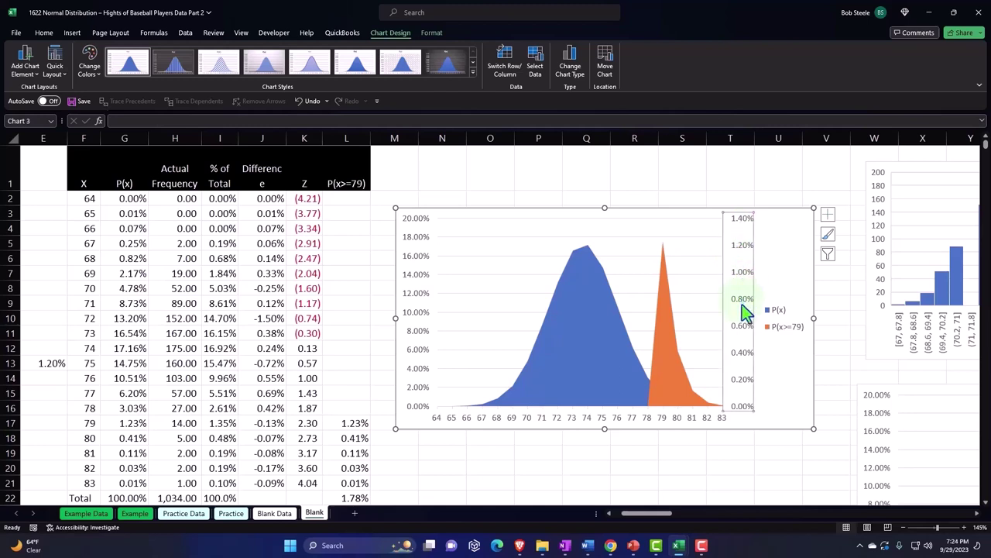
{"action": "key", "text": "Delete"}
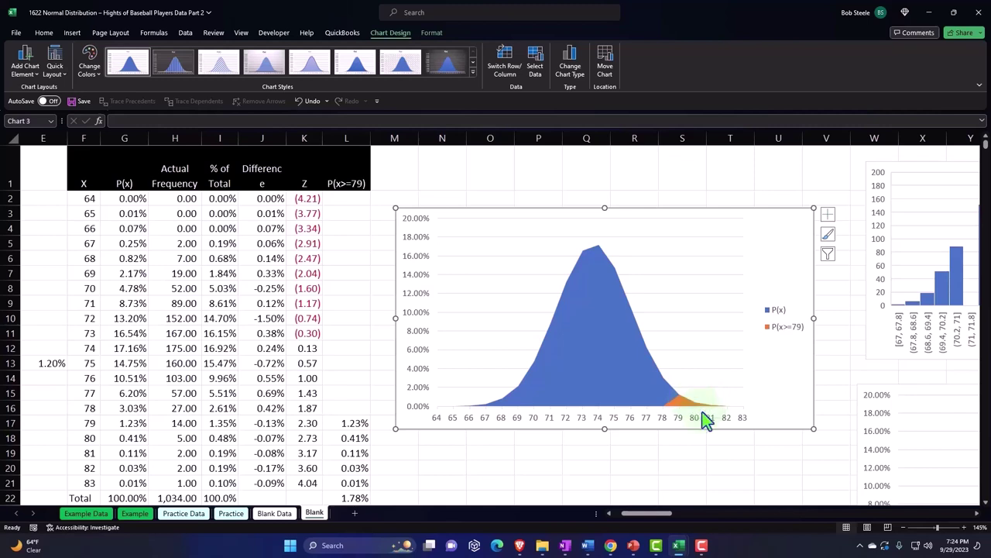
- Open the horizontal axis labels of the P(x>=79) series for editing in the chart's data source
{"action": "left_click", "coordinate": [542, 70]}
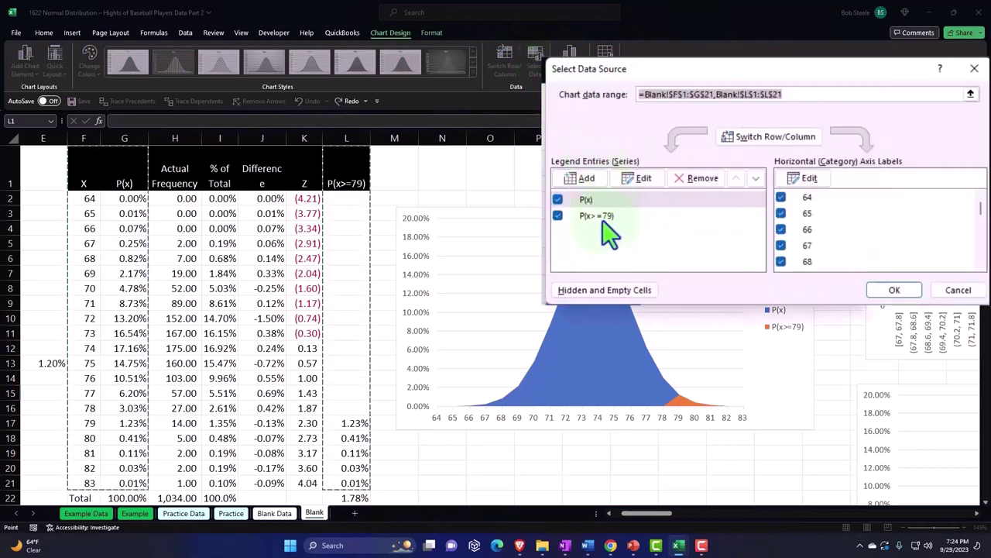
{"action": "left_click", "coordinate": [603, 220]}
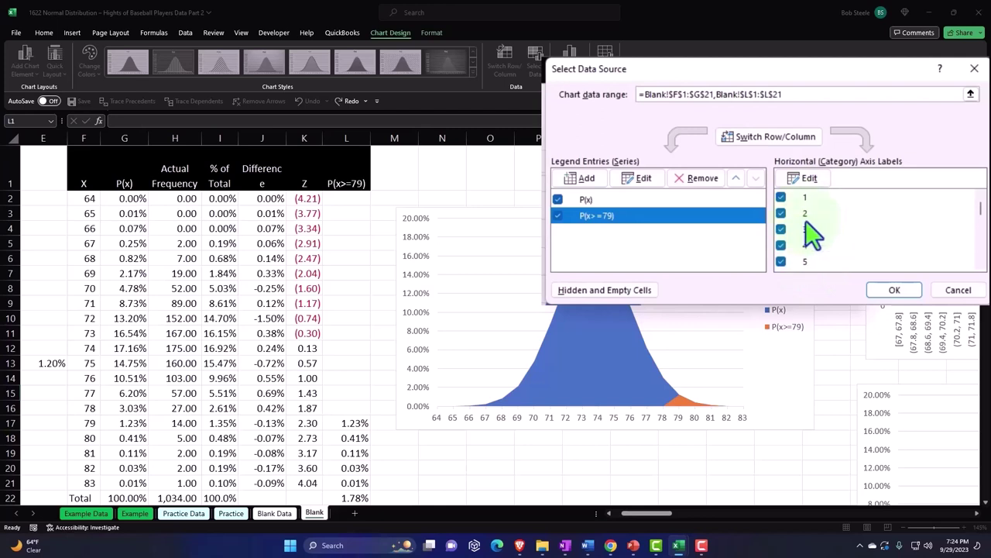
{"action": "left_click", "coordinate": [798, 178]}
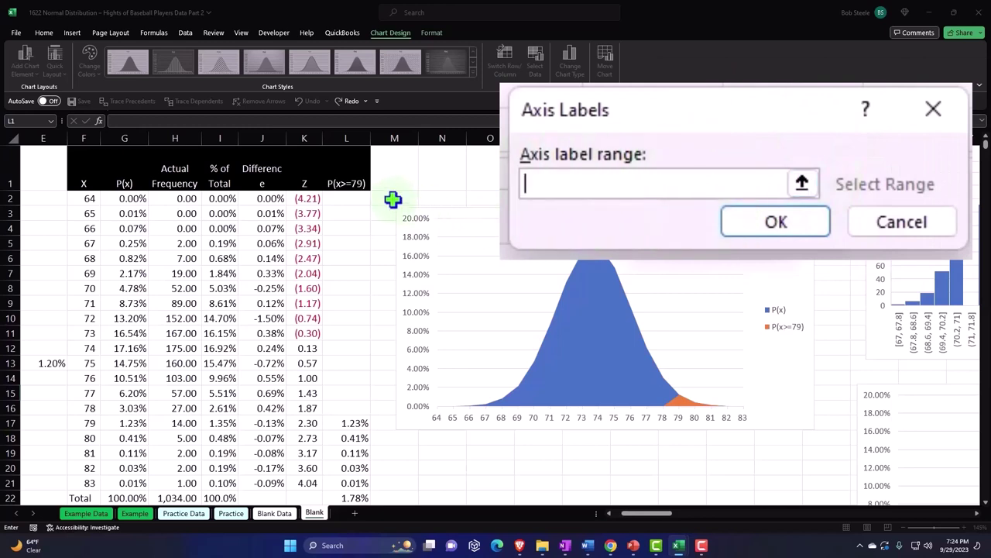
{"action": "left_click", "coordinate": [319, 183]}
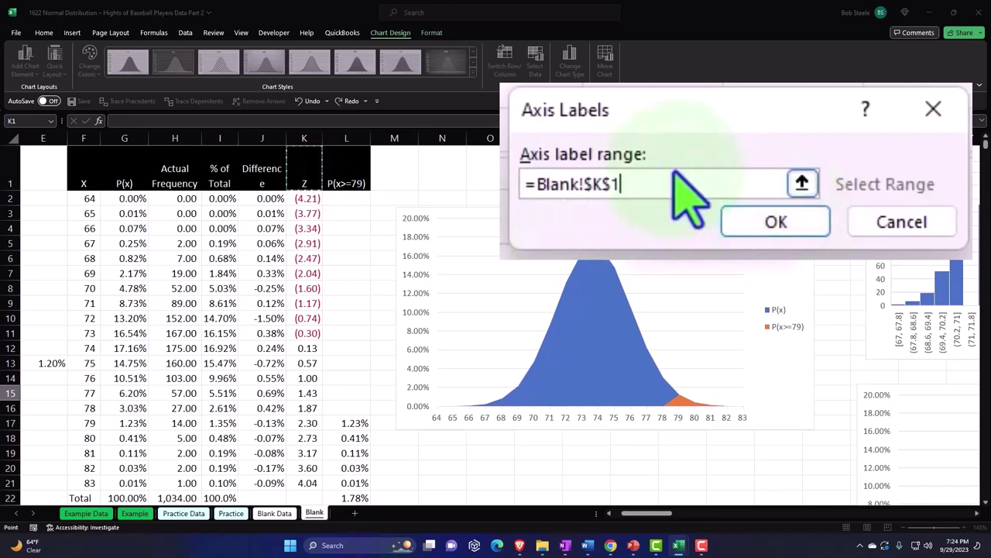
{"action": "key", "text": "BackSpace"}
{"action": "key", "text": "BackSpace"}
{"action": "key", "text": "BackSpace"}
{"action": "key", "text": "BackSpace"}
{"action": "key", "text": "BackSpace"}
{"action": "key", "text": "BackSpace"}
{"action": "key", "text": "BackSpace"}
{"action": "key", "text": "BackSpace"}
{"action": "key", "text": "BackSpace"}
{"action": "key", "text": "BackSpace"}
{"action": "key", "text": "BackSpace"}
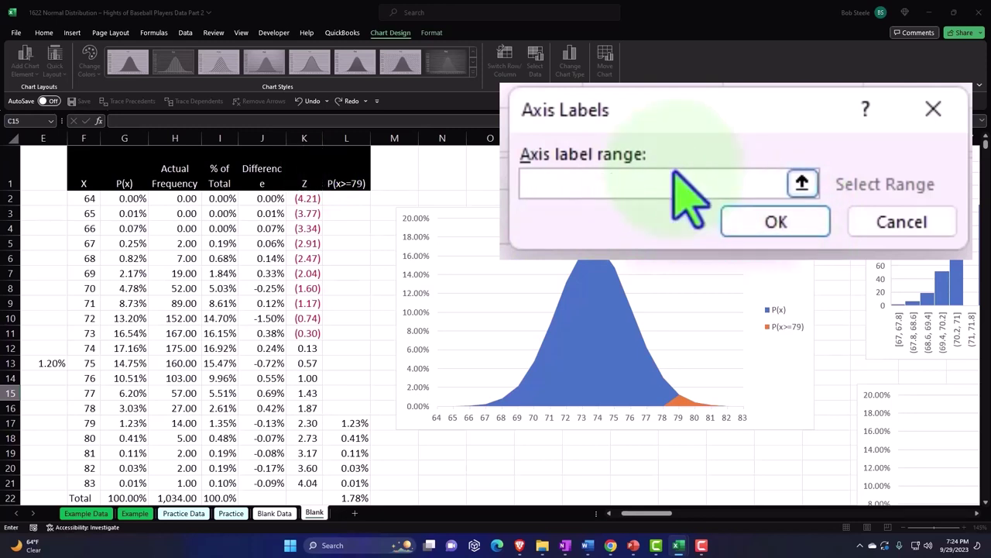
- Set the P(x>=79) series' axis label range to the Z scores in K2:K21 and accept the data source changes
{"action": "left_click", "coordinate": [318, 198]}
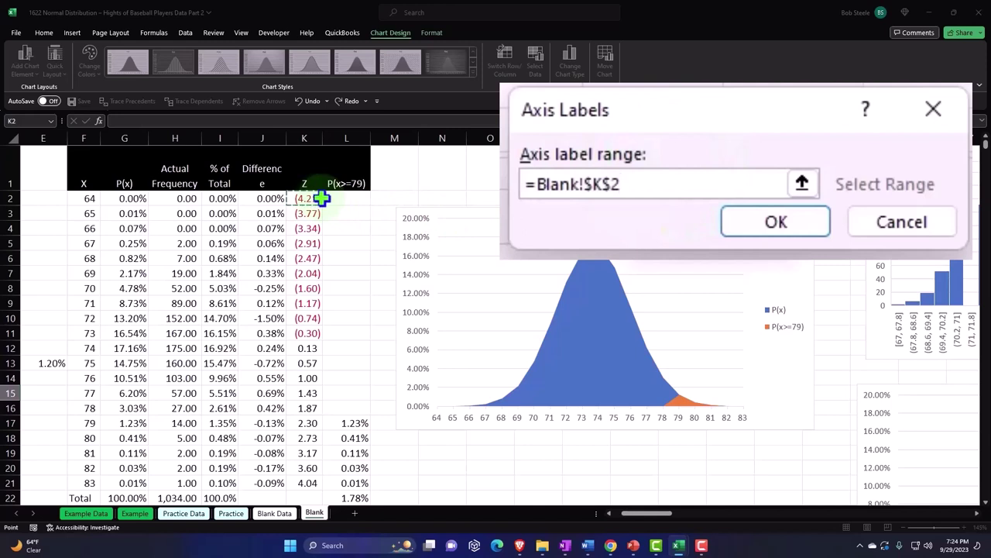
{"action": "key", "text": "ctrl+shift+Down"}
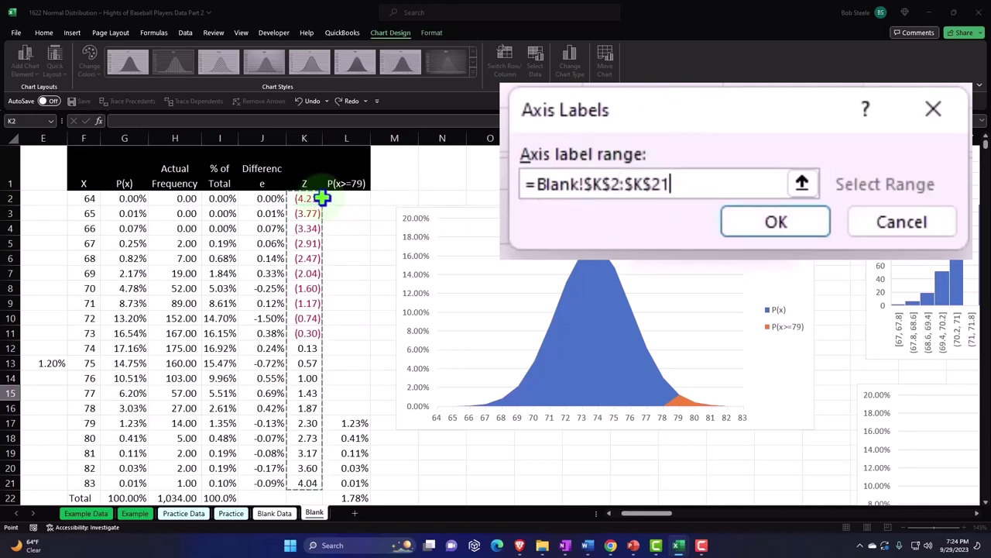
{"action": "left_click", "coordinate": [782, 222]}
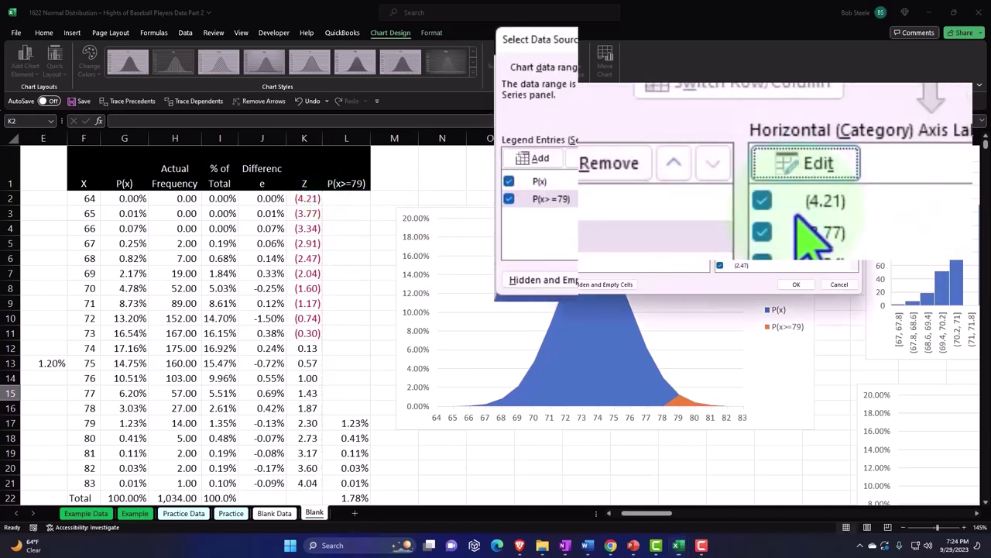
{"action": "scroll", "coordinate": [802, 240], "scroll_direction": "down", "scroll_amount": 2}
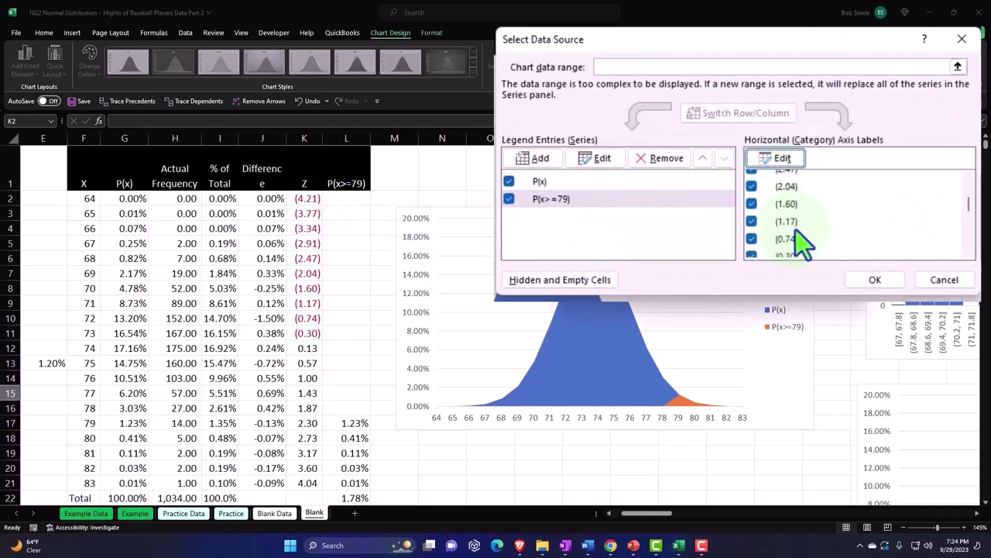
{"action": "scroll", "coordinate": [805, 242], "scroll_direction": "down", "scroll_amount": 3}
{"action": "scroll", "coordinate": [810, 243], "scroll_direction": "up", "scroll_amount": 3}
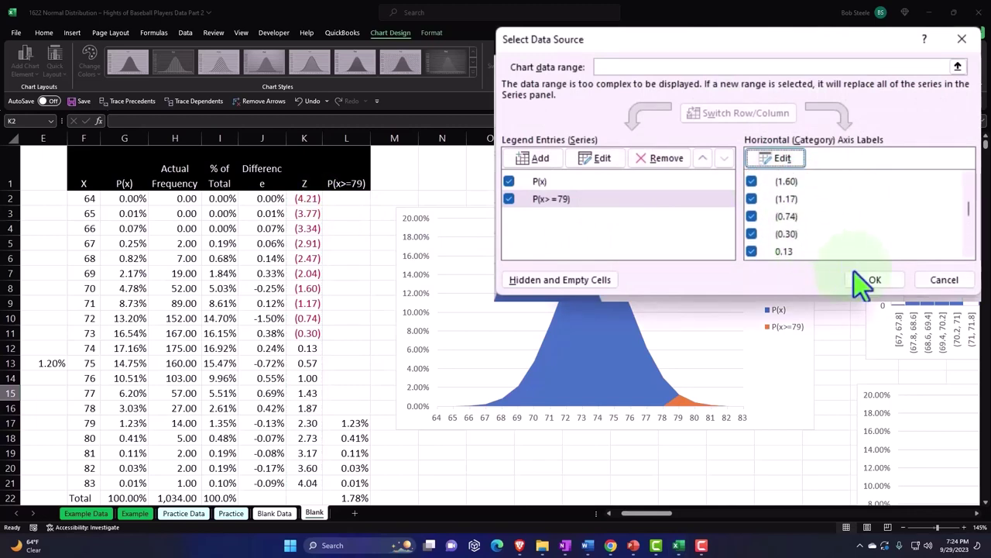
{"action": "left_click", "coordinate": [867, 282]}
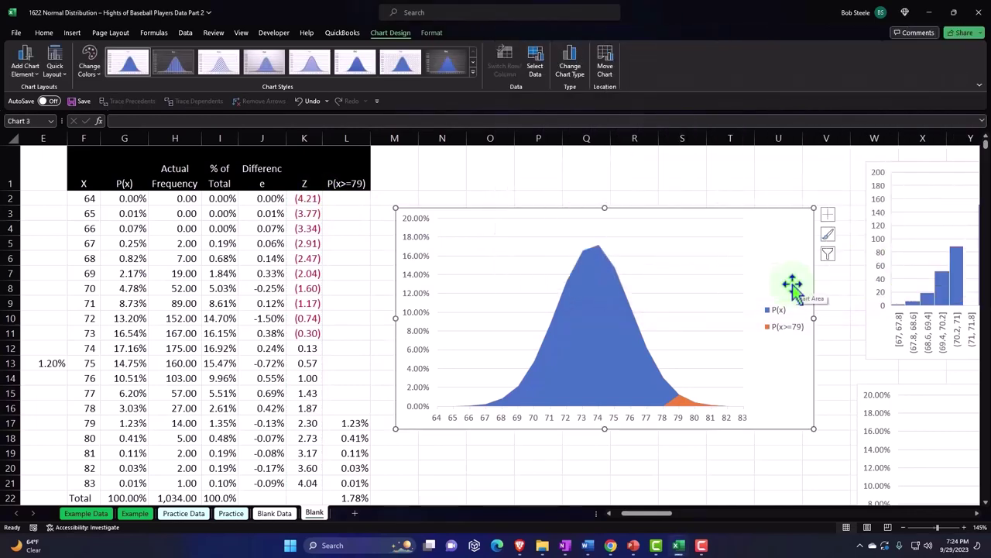
- Show the secondary horizontal axis on the area chart
{"action": "left_click", "coordinate": [829, 216]}
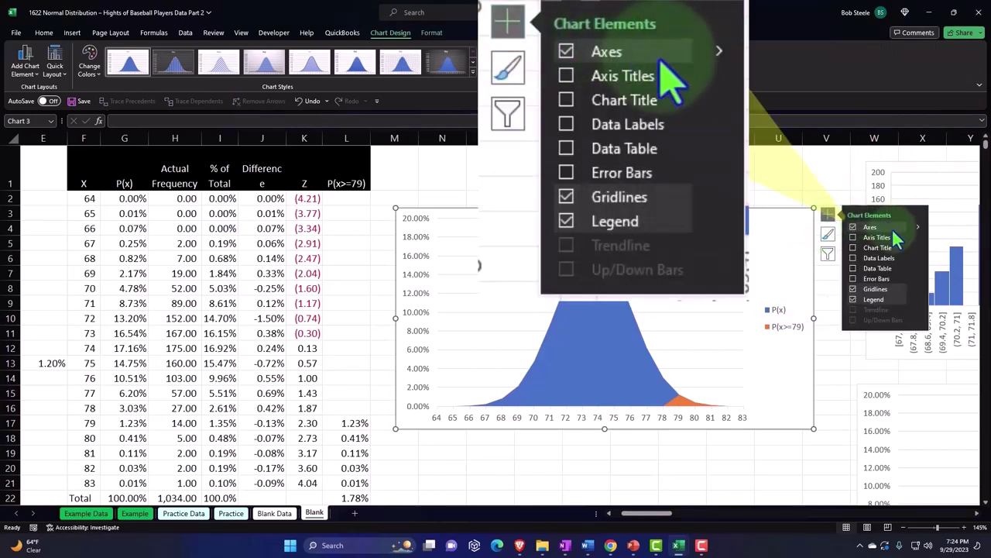
{"action": "left_click", "coordinate": [918, 229]}
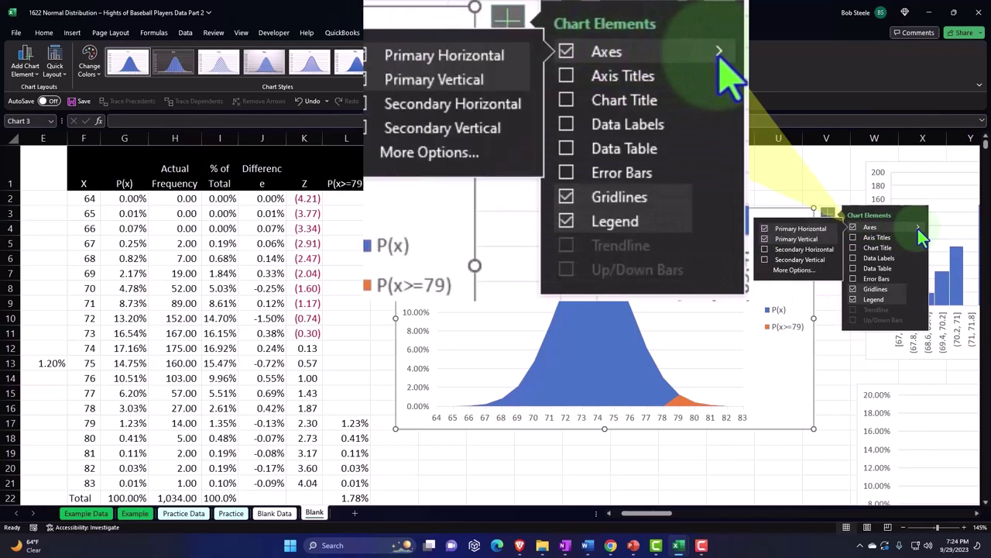
{"action": "left_click", "coordinate": [765, 251]}
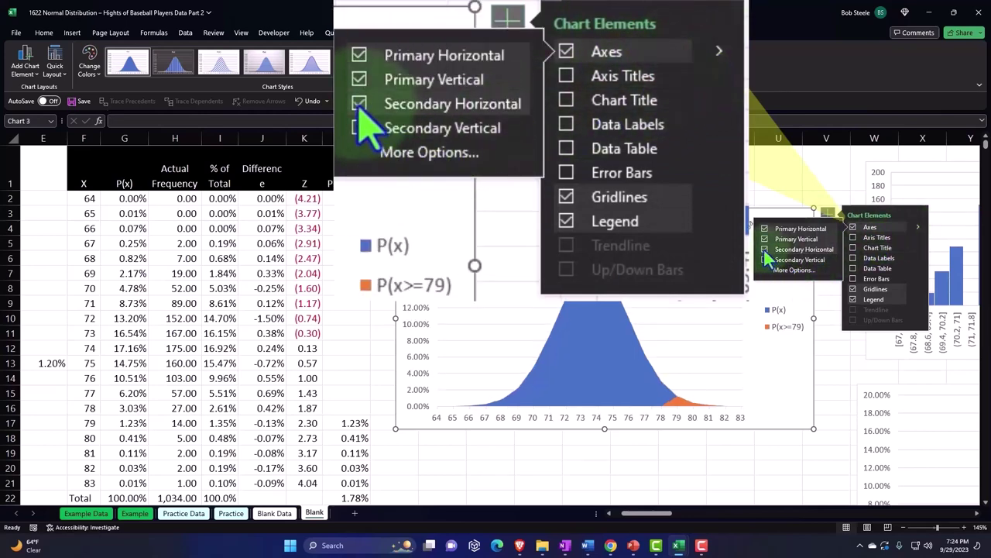
{"action": "left_click", "coordinate": [828, 217]}
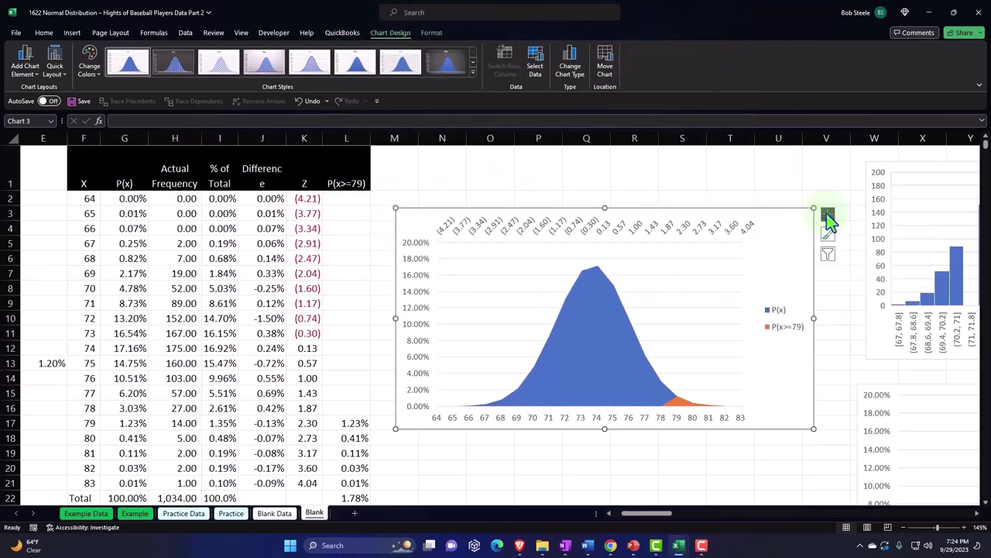
- Set the label position of the secondary horizontal Z-score axis to Low and close the axis formatting
{"action": "left_click", "coordinate": [668, 240]}
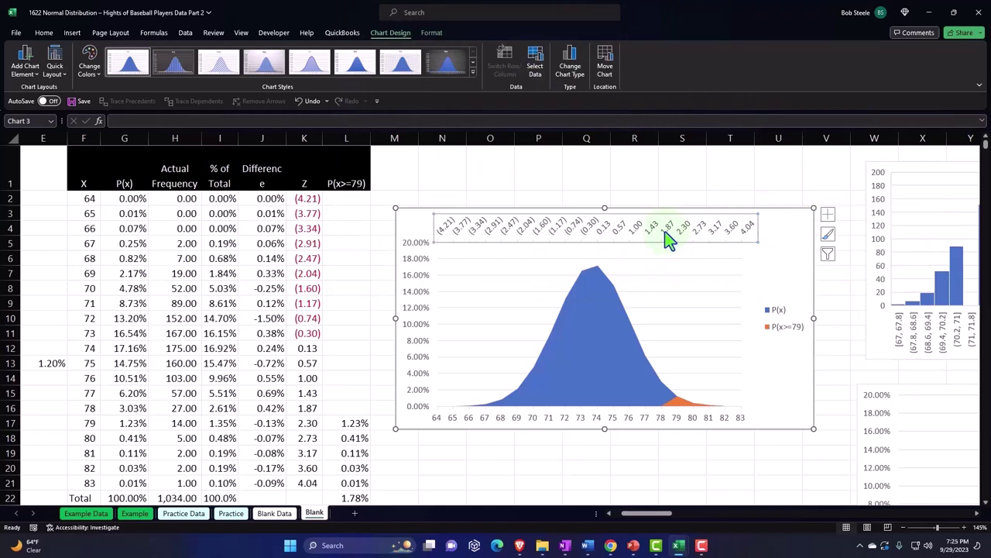
{"action": "double_click", "coordinate": [667, 240]}
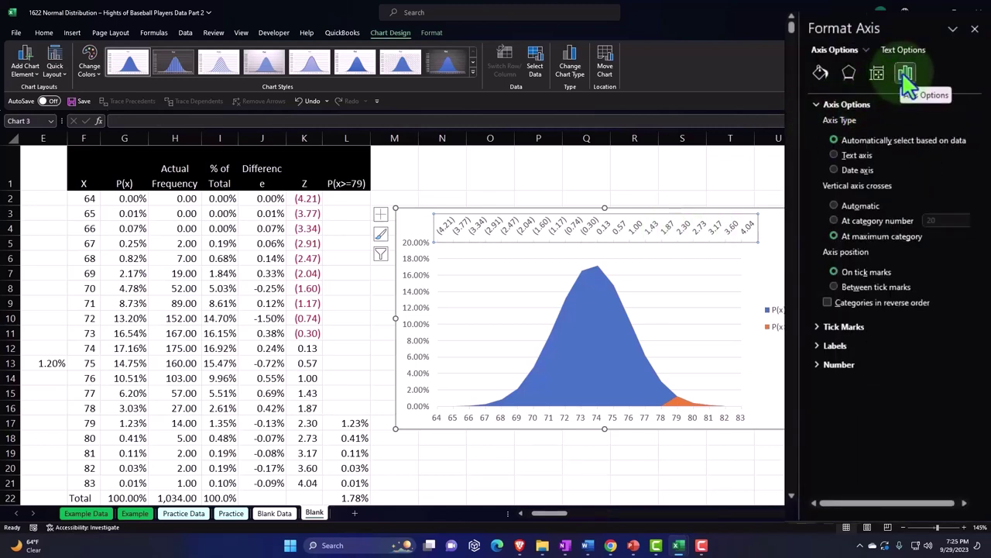
{"action": "left_click", "coordinate": [817, 346]}
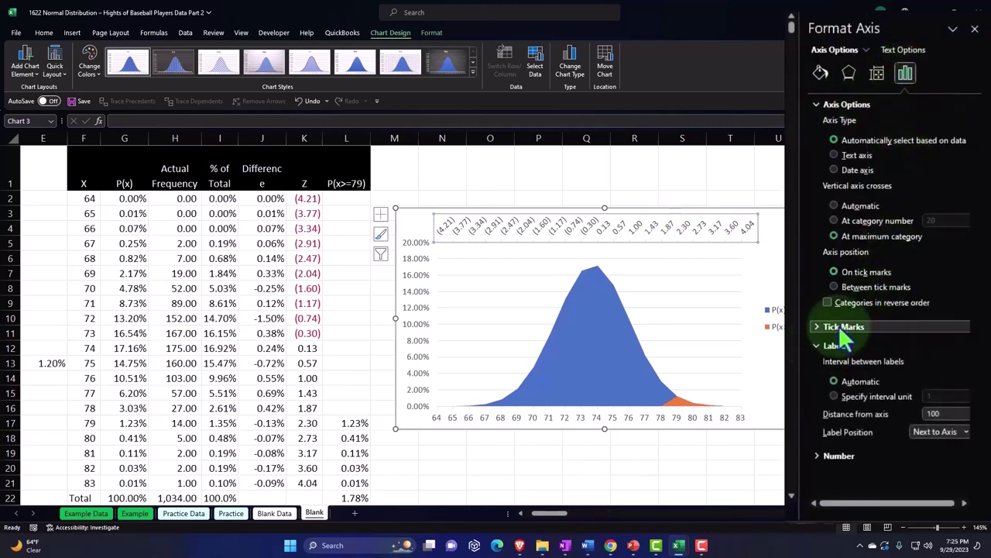
{"action": "left_click", "coordinate": [965, 435]}
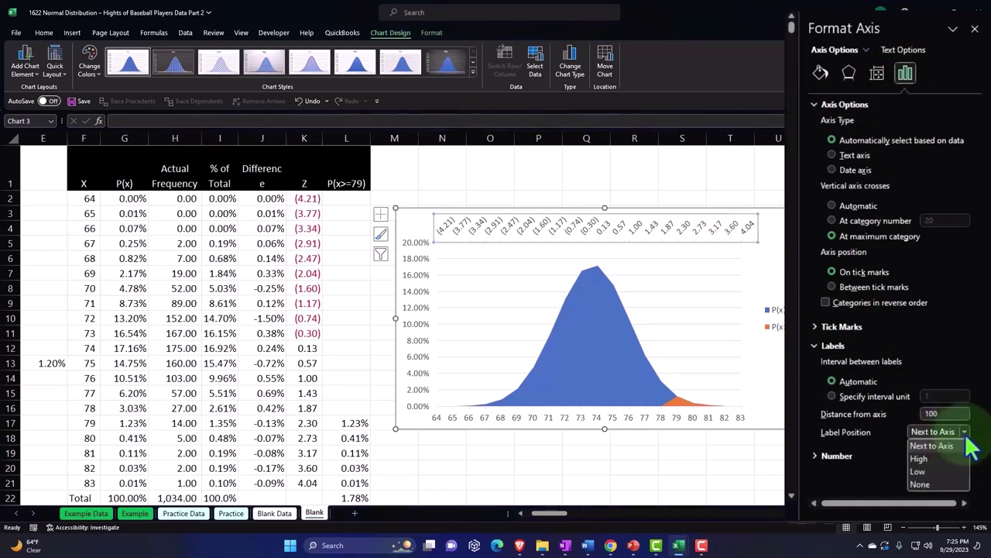
{"action": "left_click", "coordinate": [945, 470]}
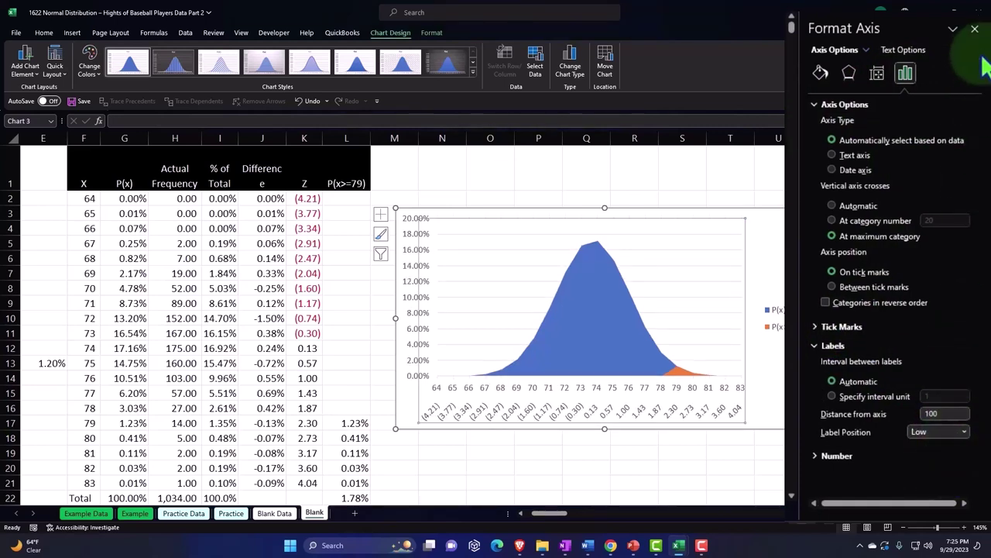
{"action": "left_click", "coordinate": [975, 29]}
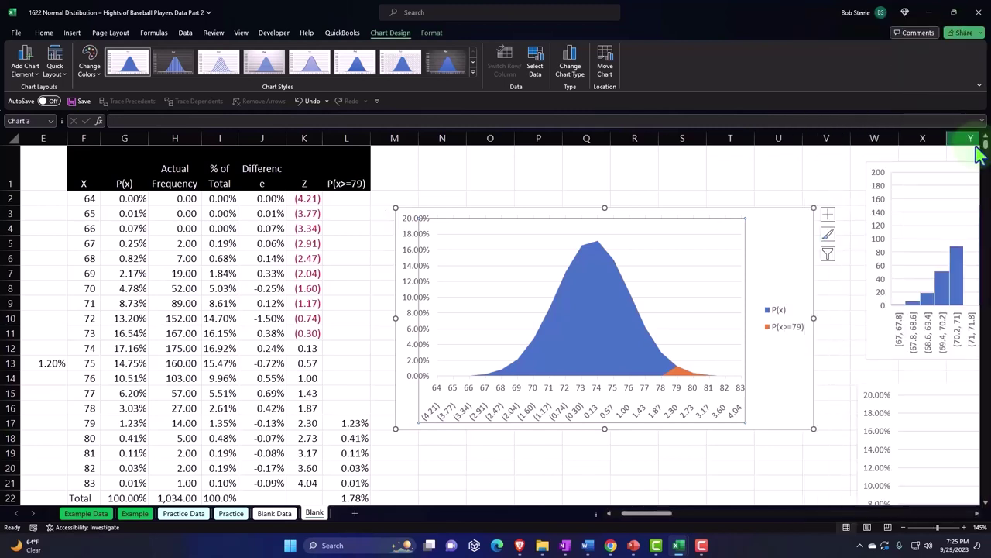
- Move the area chart up beside the header row and farther away from the data table, starting around column O
{"action": "left_click", "coordinate": [787, 236]}
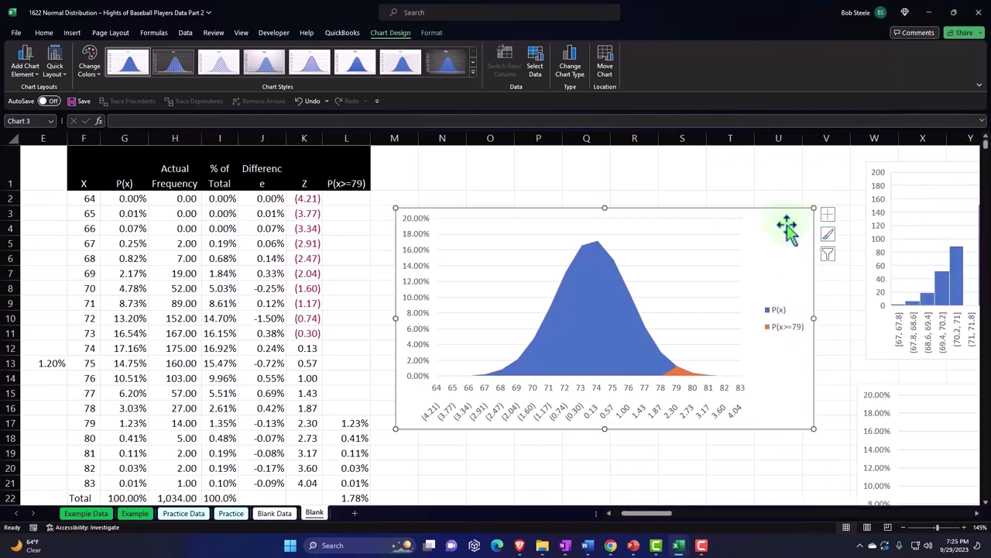
{"action": "left_click_drag", "start_coordinate": [788, 229], "coordinate": [779, 189]}
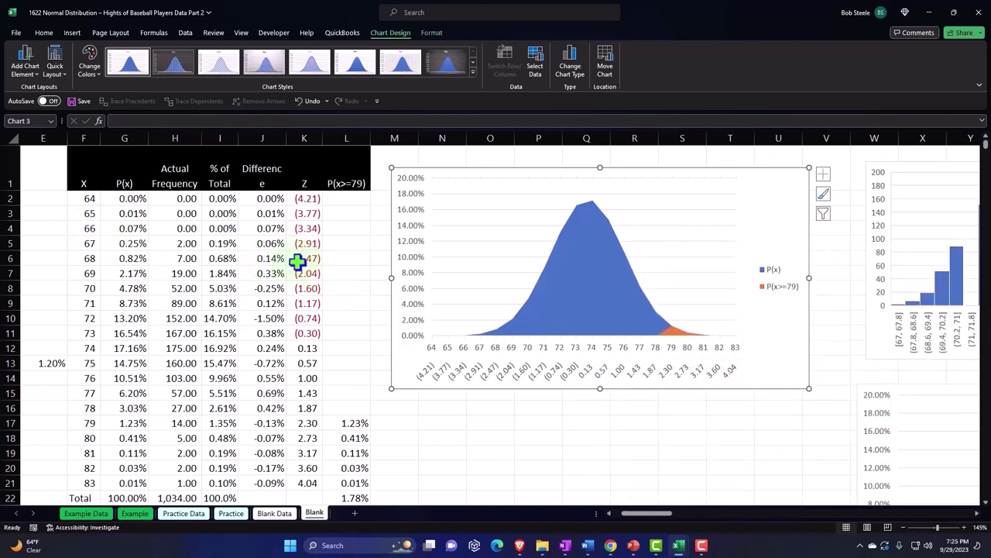
{"action": "left_click", "coordinate": [422, 179]}
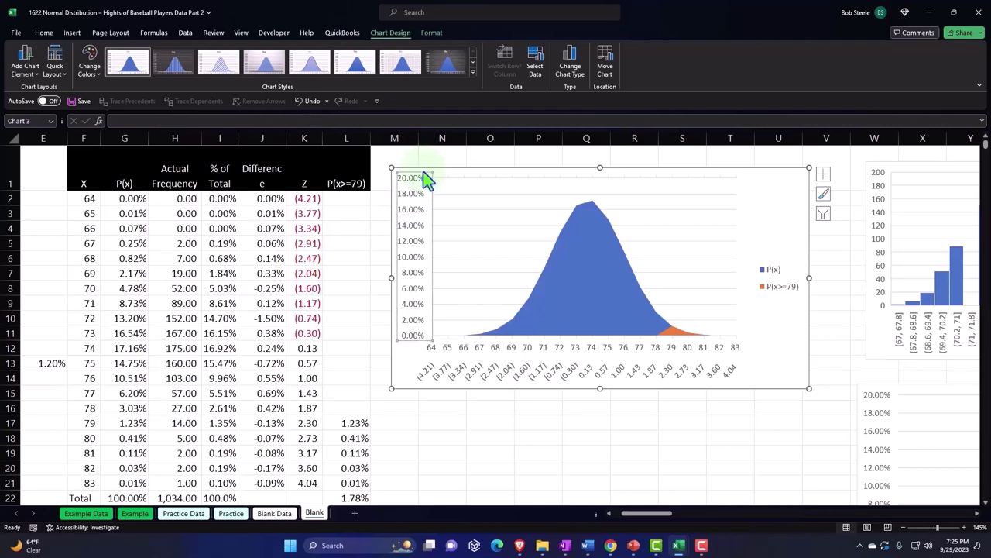
{"action": "left_click_drag", "start_coordinate": [472, 171], "coordinate": [575, 173]}
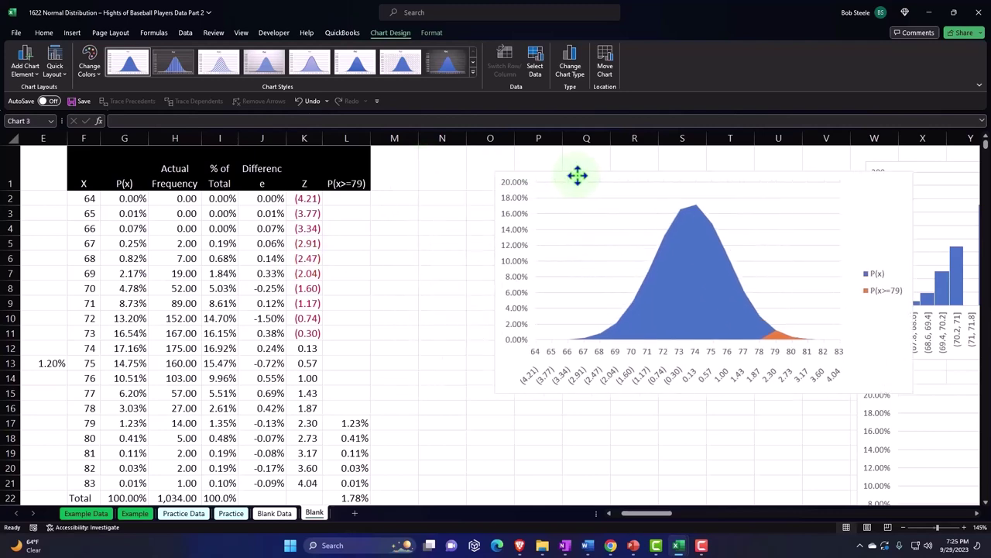
- Enter the label P(x<=79) in cell C15, two rows below the P(x>=79) label
{"action": "left_click", "coordinate": [105, 393]}
{"action": "left_click", "coordinate": [95, 395]}
{"action": "key", "text": "Left"}
{"action": "key", "text": "Left"}
{"action": "key", "text": "Left"}
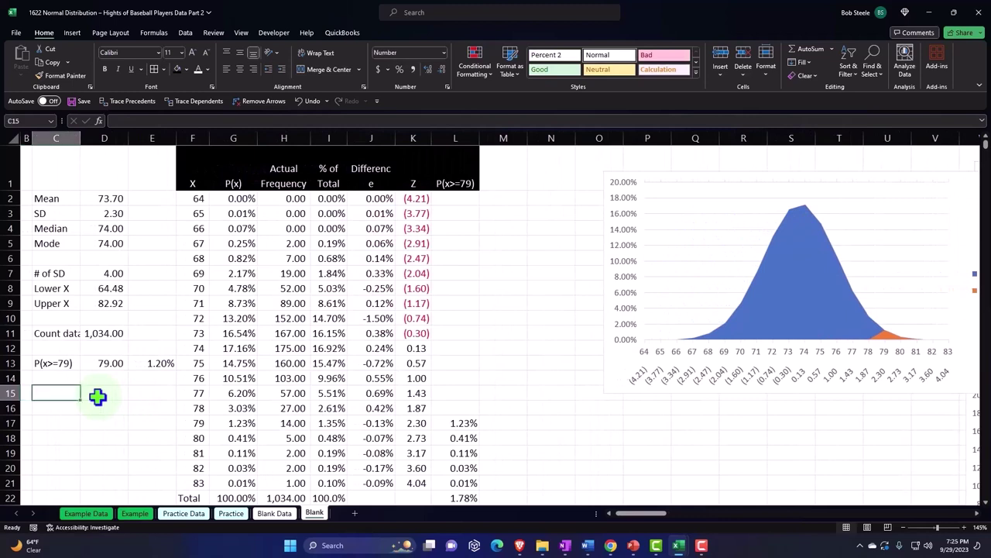
{"action": "type", "text": "P"}
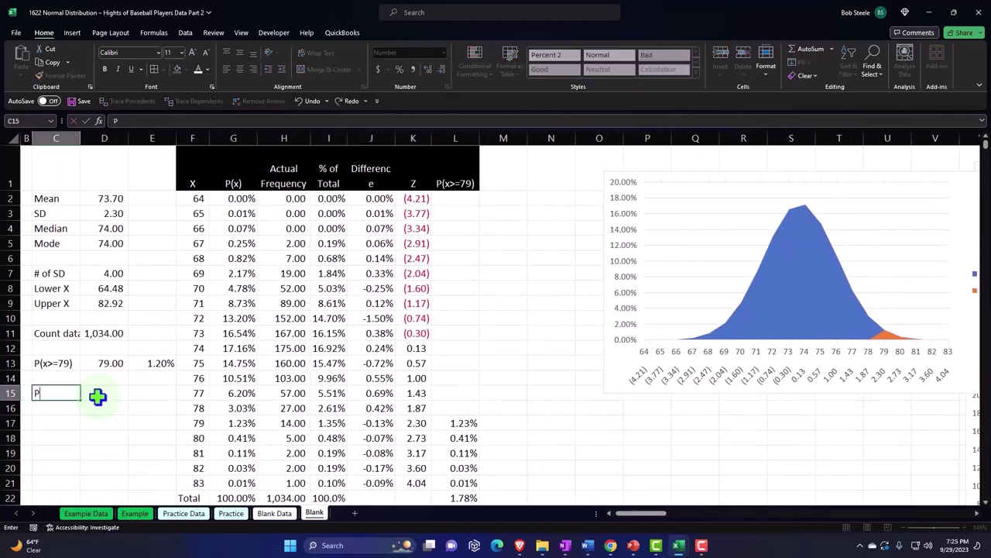
{"action": "type", "text": "(x"}
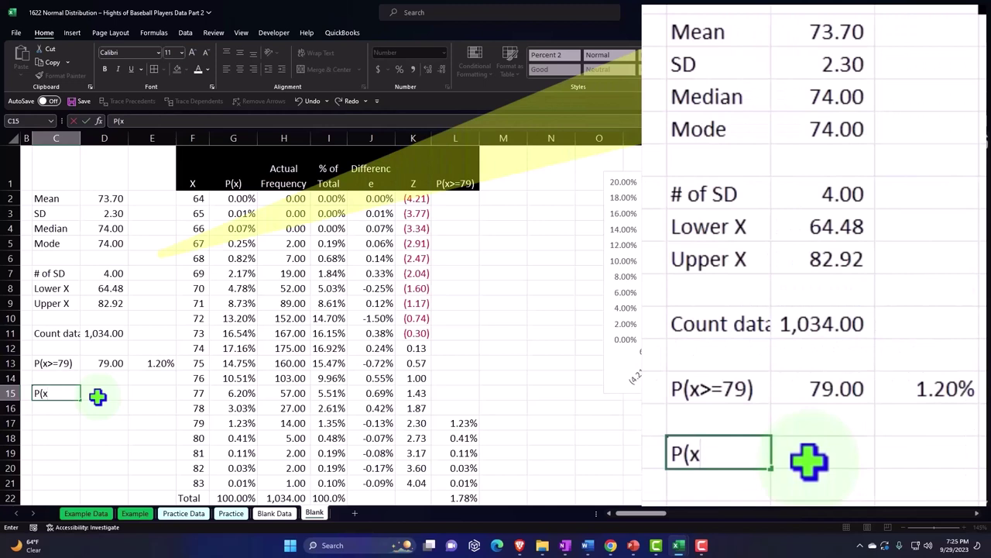
{"action": "type", "text": "<=79"}
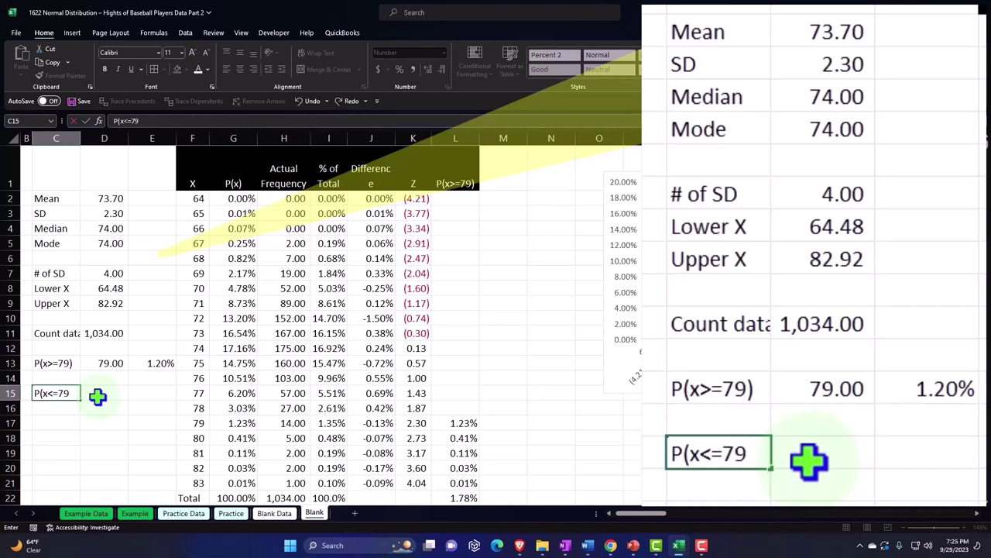
{"action": "key", "text": "Return"}
- Enter 79 in D15 as the x value for the new probability
{"action": "left_click", "coordinate": [98, 396]}
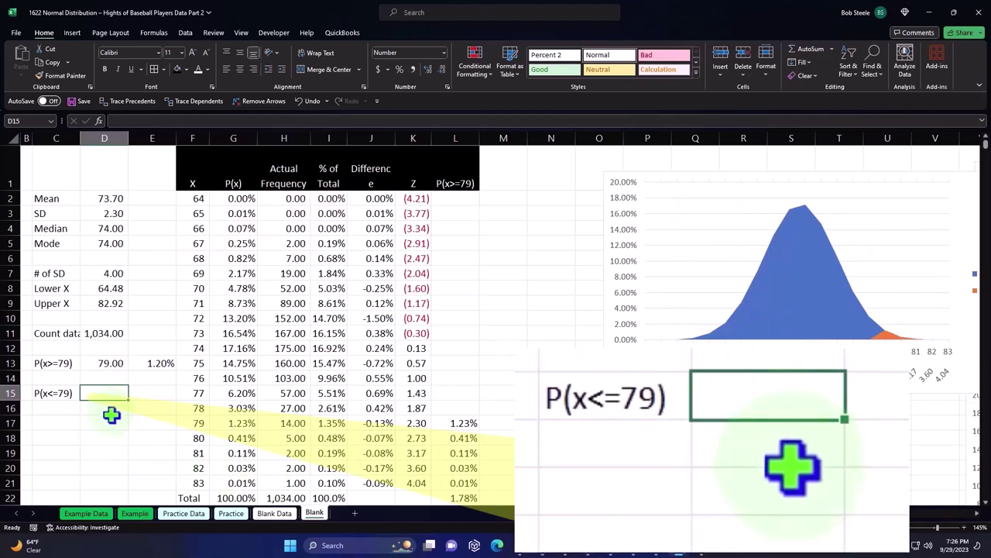
{"action": "type", "text": "79"}
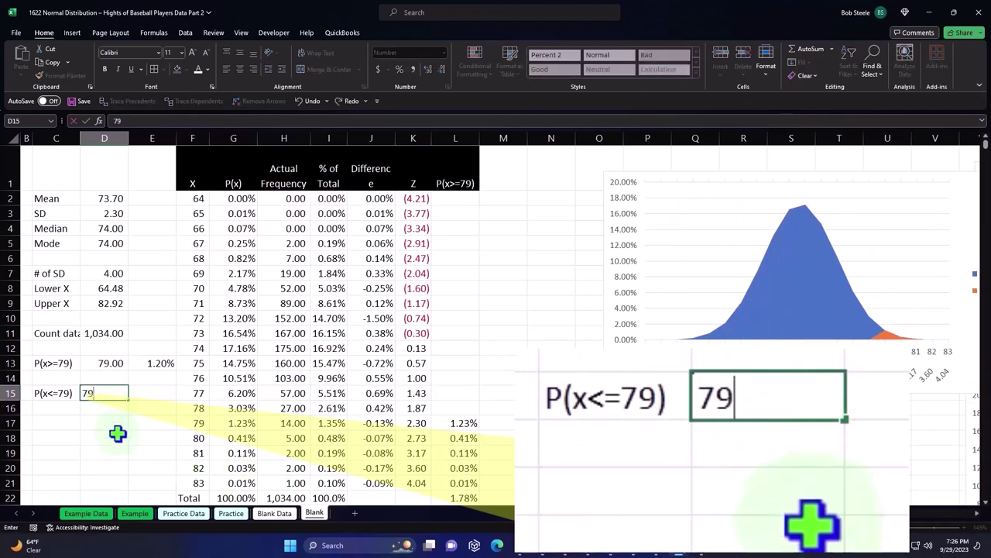
{"action": "key", "text": "Return"}
- Turn the C15 label into a formula that holds "P(x<=" as quoted text joined by & to the number
{"action": "key", "text": "Up"}
{"action": "key", "text": "Left"}
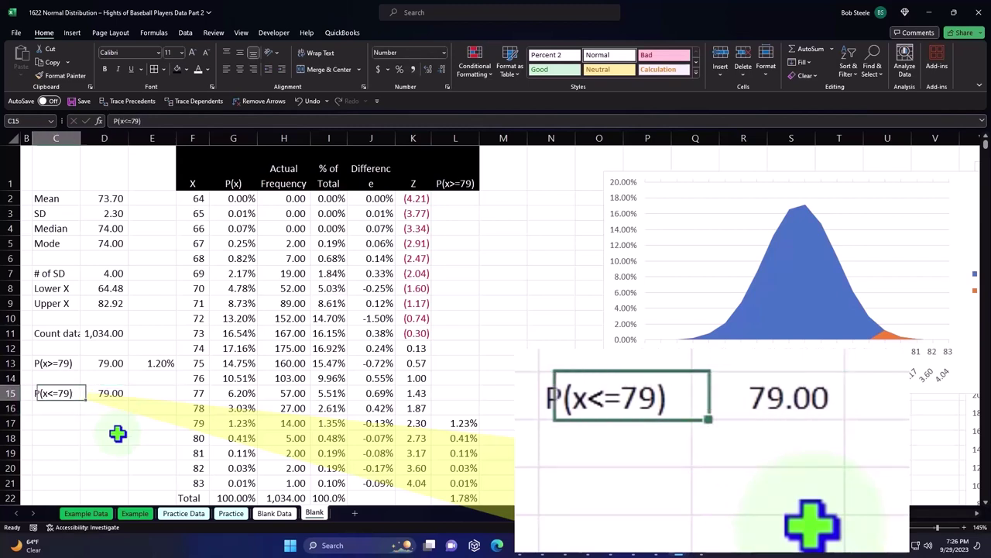
{"action": "double_click", "coordinate": [47, 393]}
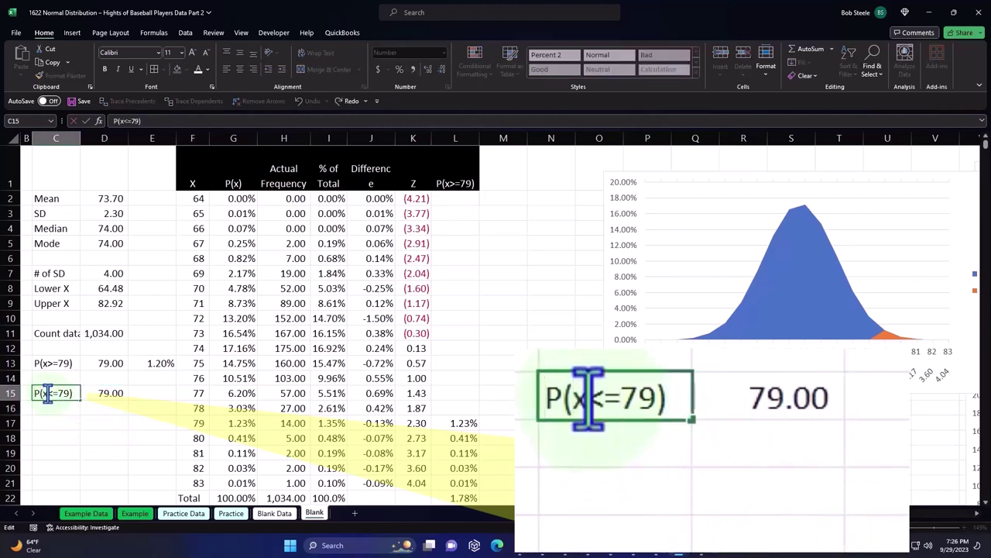
{"action": "key", "text": "Home"}
{"action": "type", "text": "=\""}
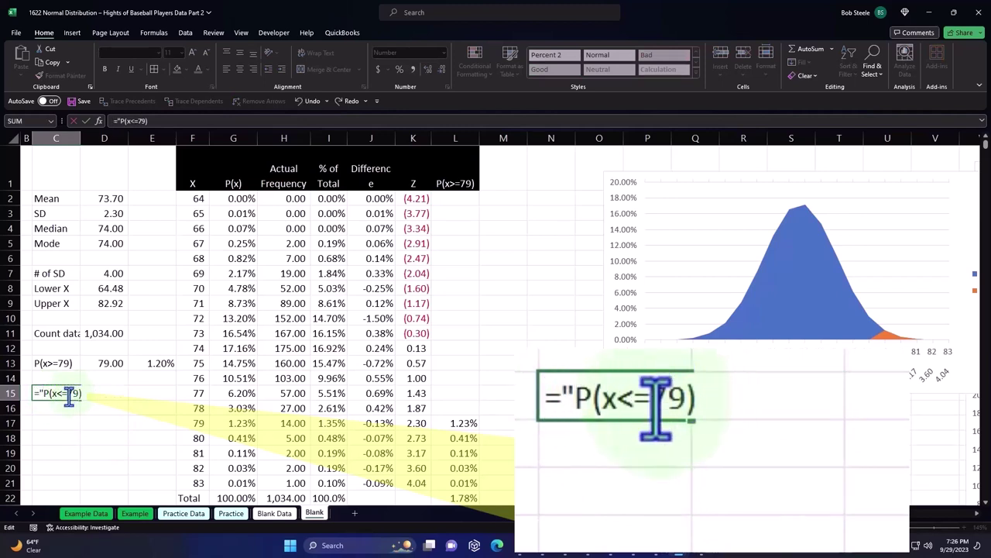
{"action": "left_click", "coordinate": [67, 397]}
{"action": "type", "text": "\""}
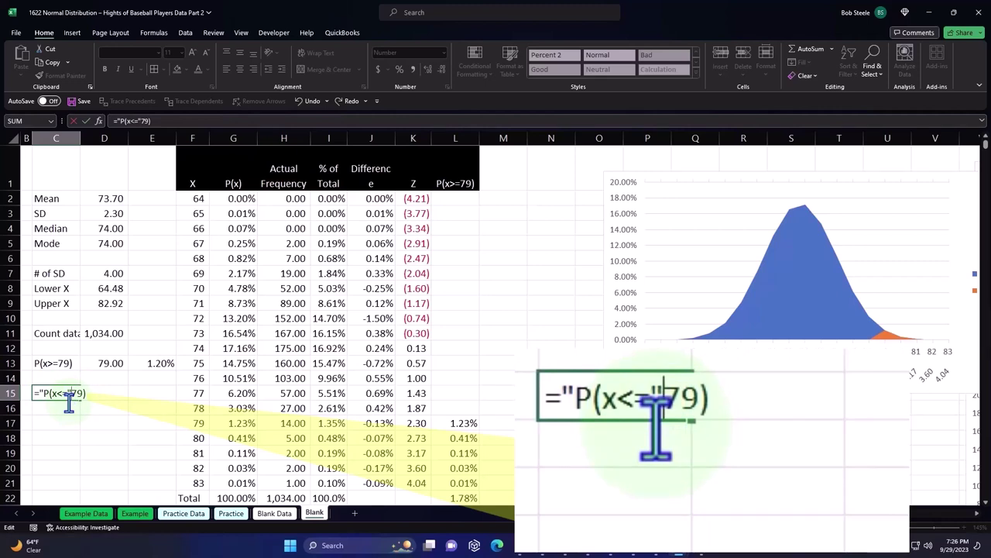
{"action": "type", "text": "&"}
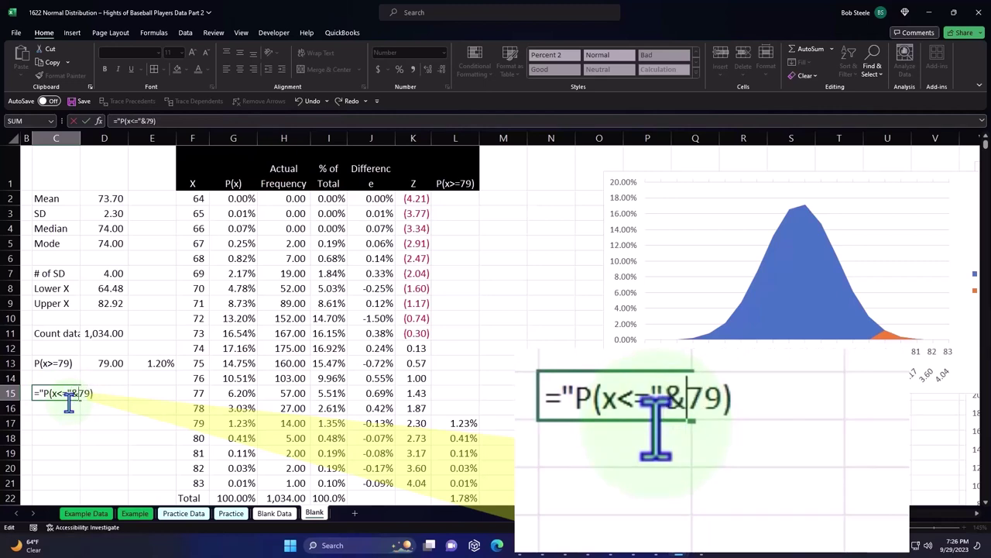
- Replace the fixed 79 in C15's formula with a D15 reference and append the closing parenthesis as text, giving ="P(x<="&D15&")"
{"action": "left_click_drag", "start_coordinate": [82, 393], "coordinate": [88, 392]}
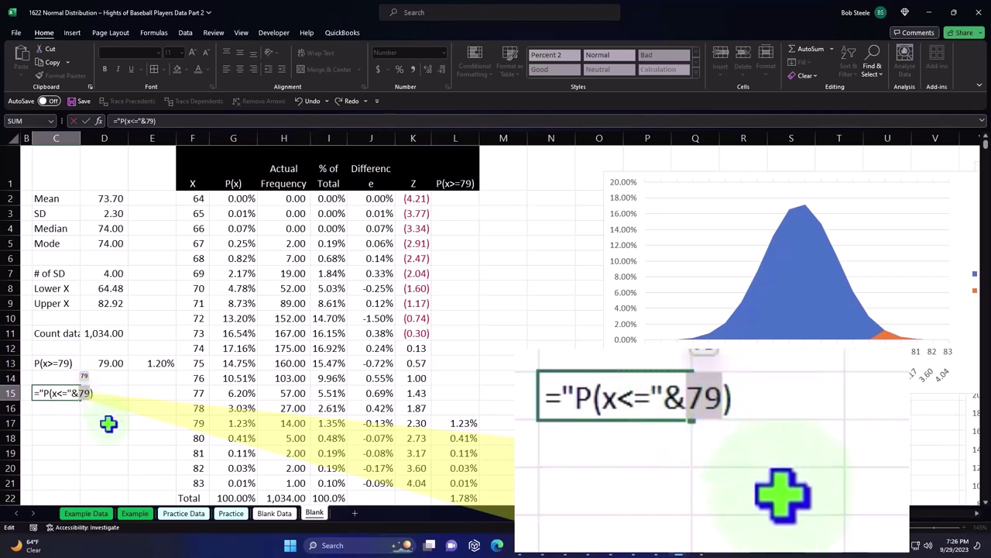
{"action": "left_click", "coordinate": [106, 422]}
{"action": "key", "text": "Up"}
{"action": "key", "text": "Up"}
{"action": "key", "text": "Up"}
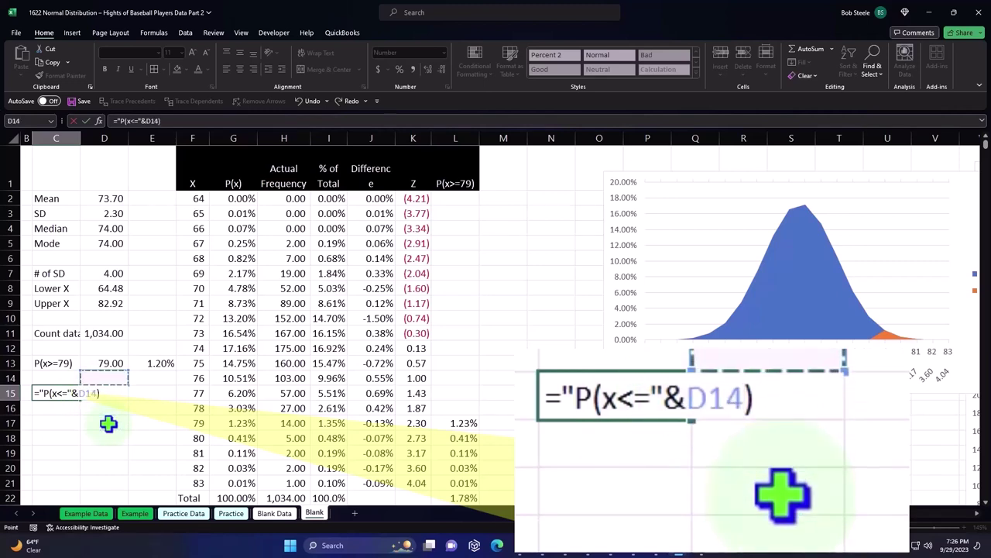
{"action": "key", "text": "Down"}
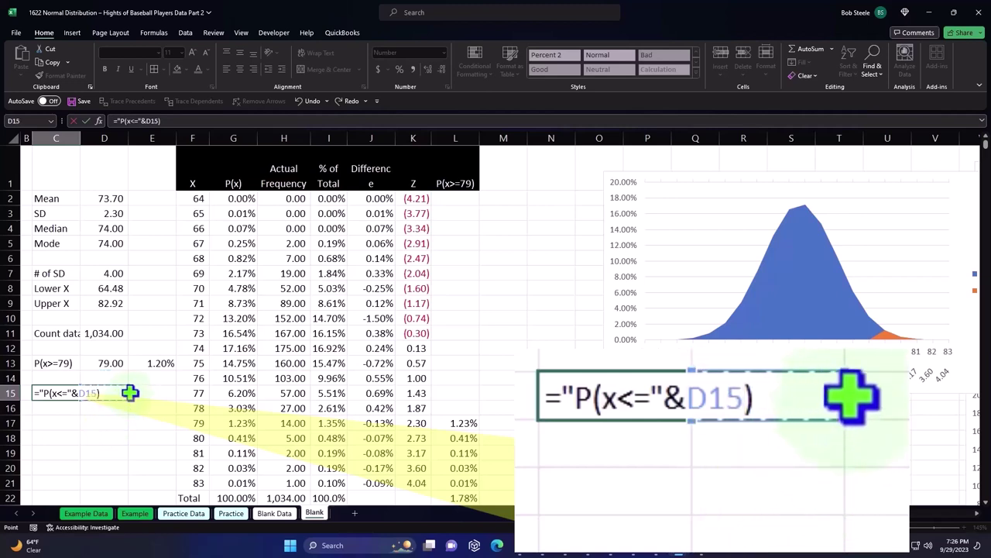
{"action": "type", "text": "&"}
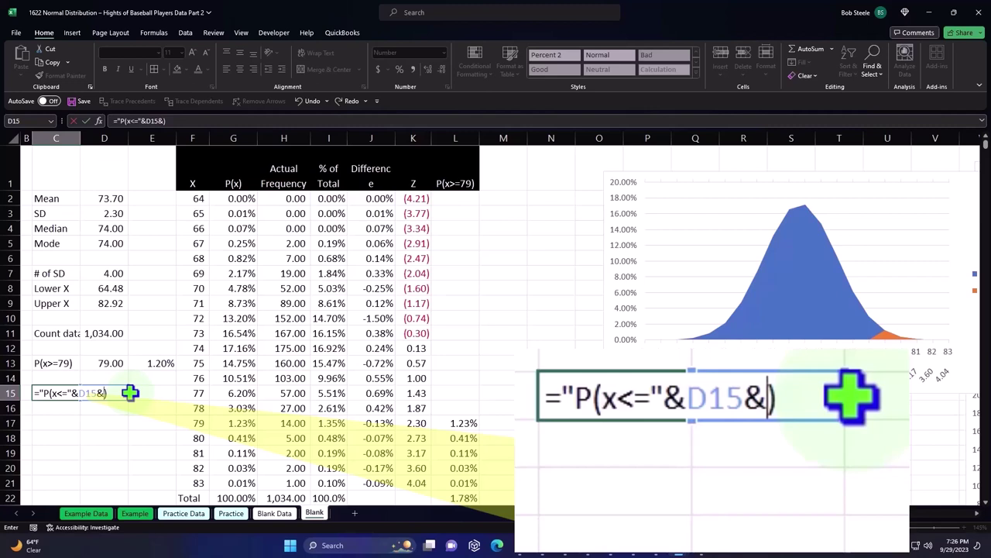
{"action": "type", "text": "\""}
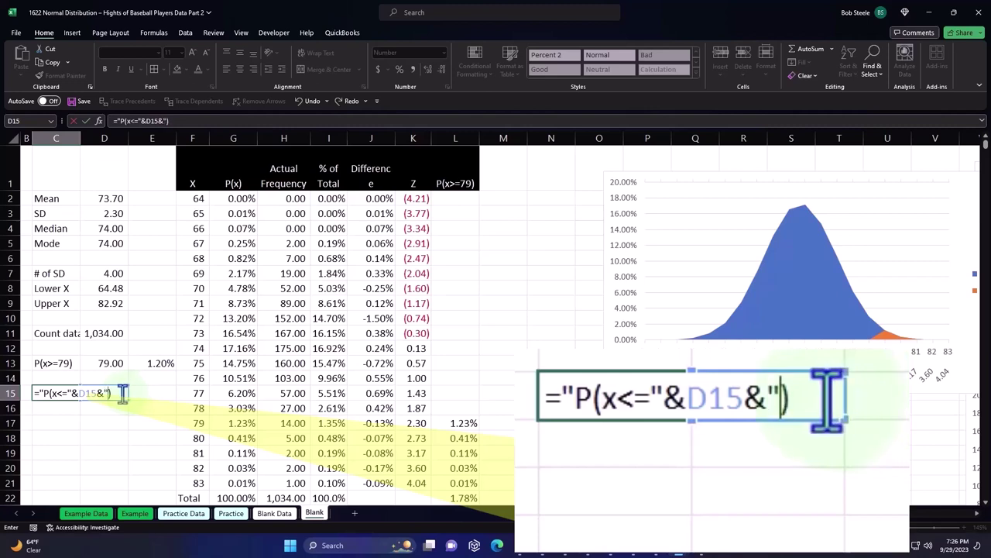
{"action": "left_click", "coordinate": [122, 392]}
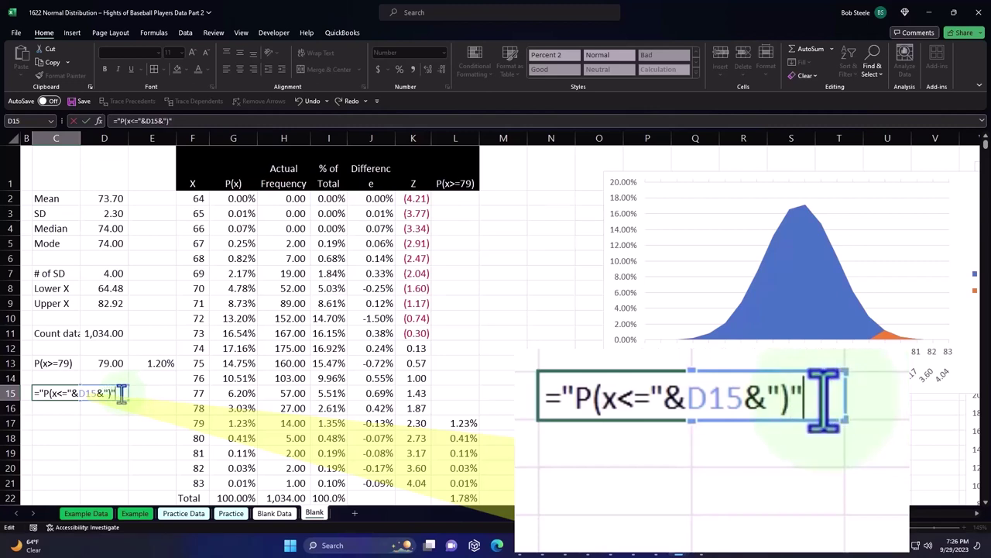
{"action": "key", "text": "Return"}
- Test the linked label by setting D15 to 80 and then to 90
{"action": "left_click", "coordinate": [118, 393]}
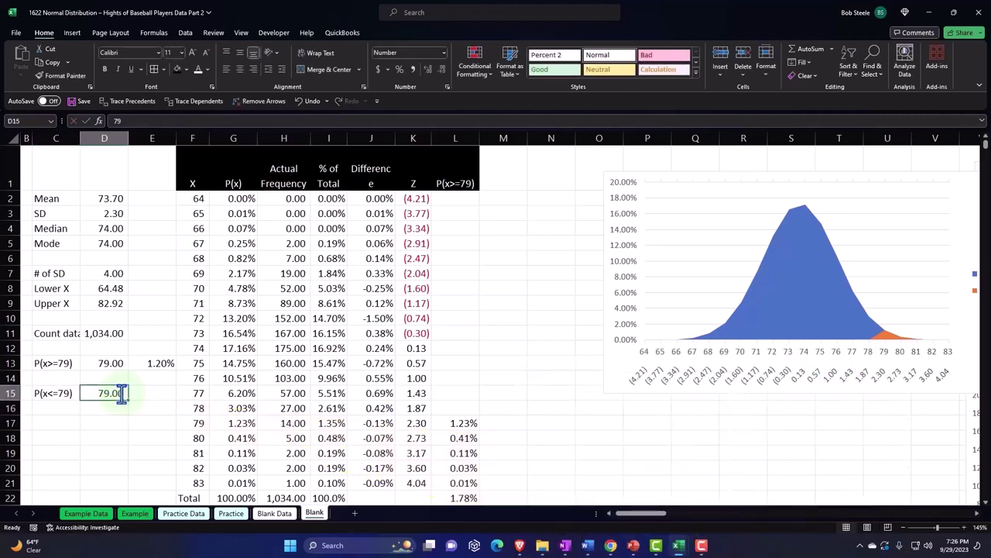
{"action": "type", "text": "80"}
{"action": "key", "text": "Return"}
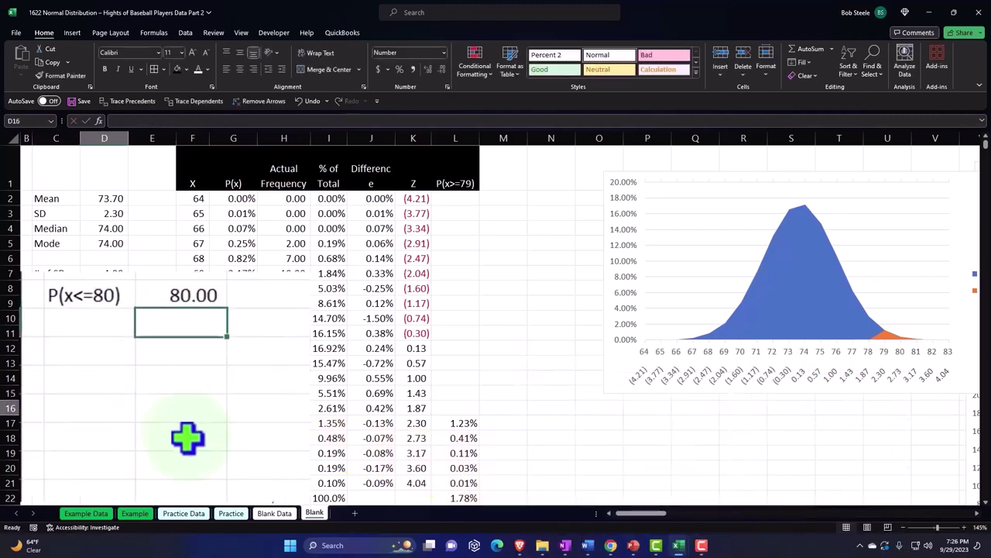
{"action": "key", "text": "Up"}
{"action": "type", "text": "90"}
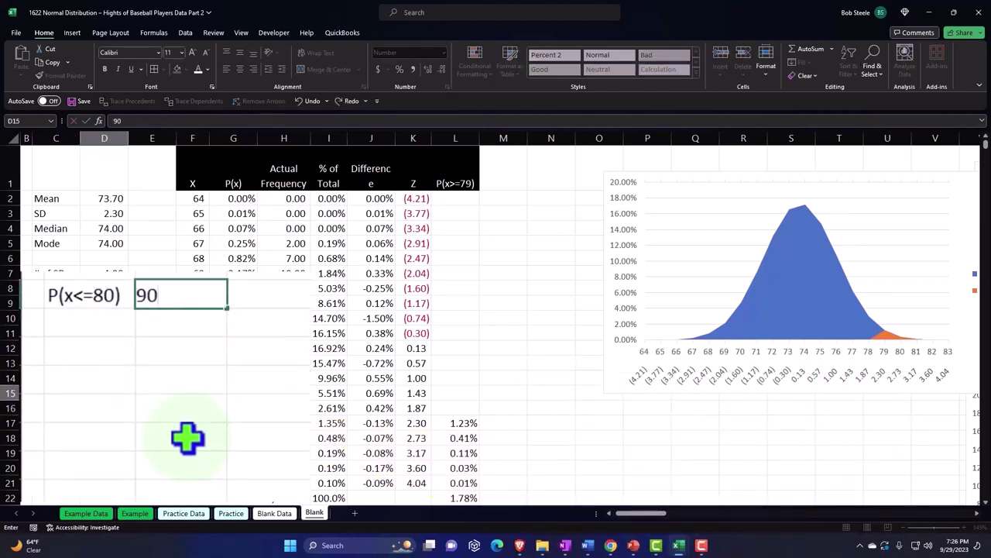
{"action": "key", "text": "Return"}
- Calculate the cumulative probability in E15 with =NORM.DIST(D15,D2,D3,1) and format it as a percentage with two decimals
{"action": "key", "text": "Right"}
{"action": "key", "text": "Up"}
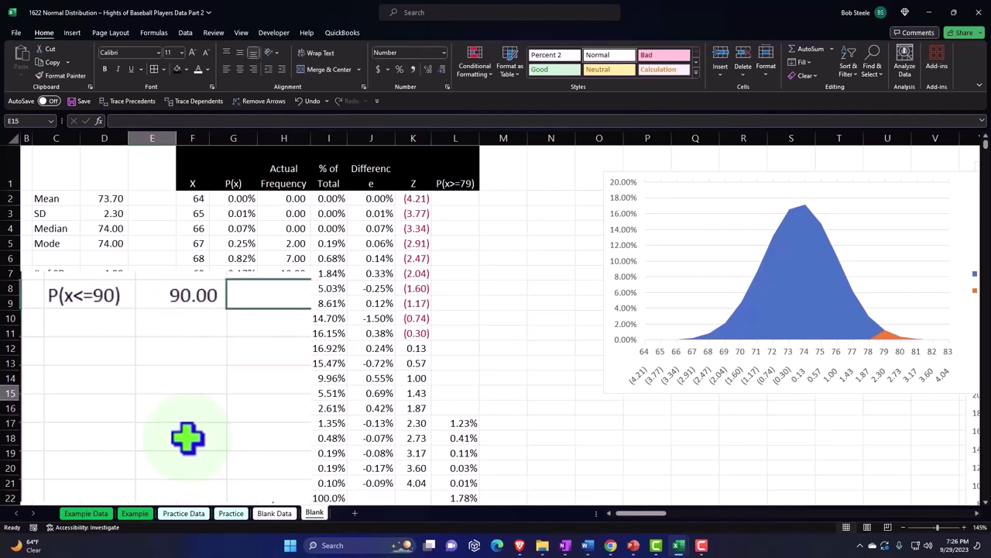
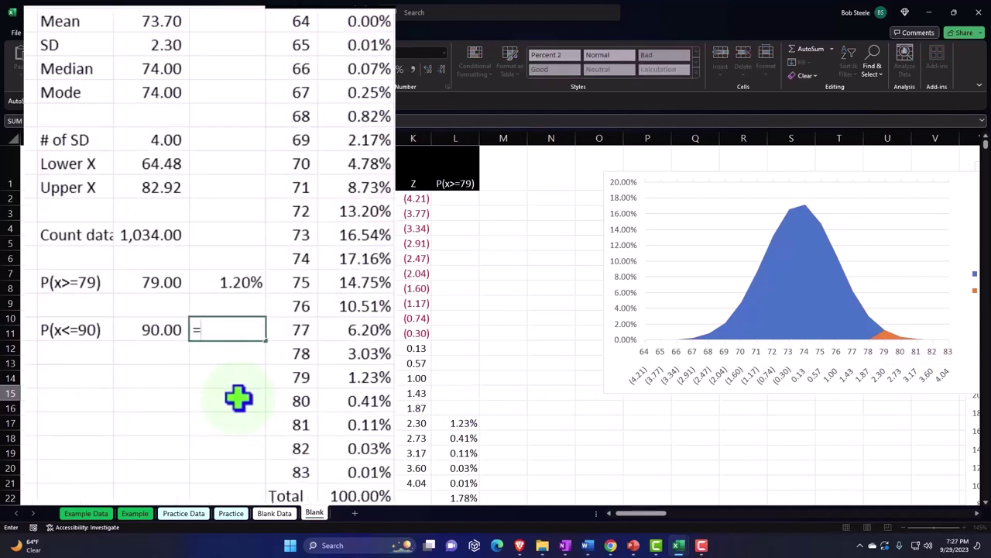
{"action": "type", "text": "nor"}
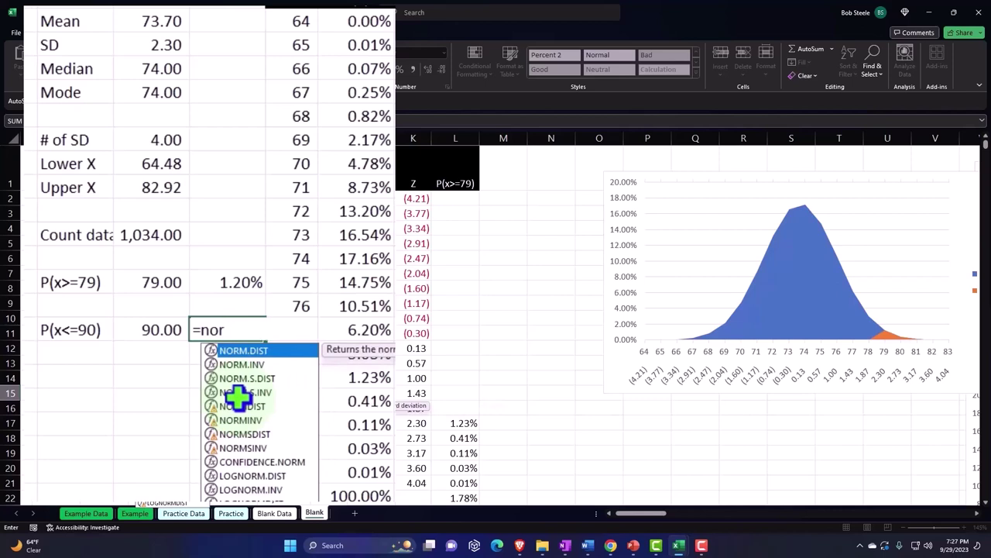
{"action": "key", "text": "Tab"}
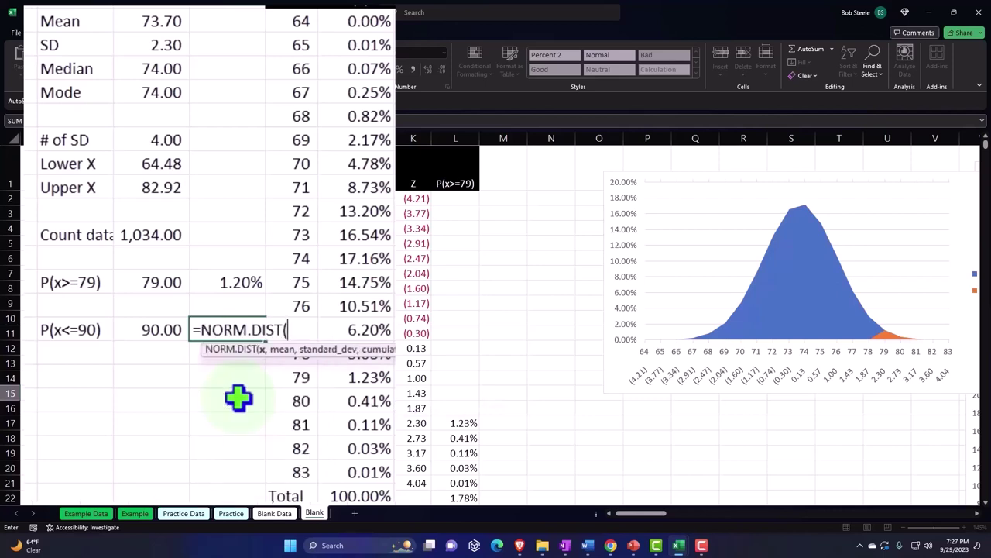
{"action": "left_click", "coordinate": [159, 331]}
{"action": "type", "text": ","}
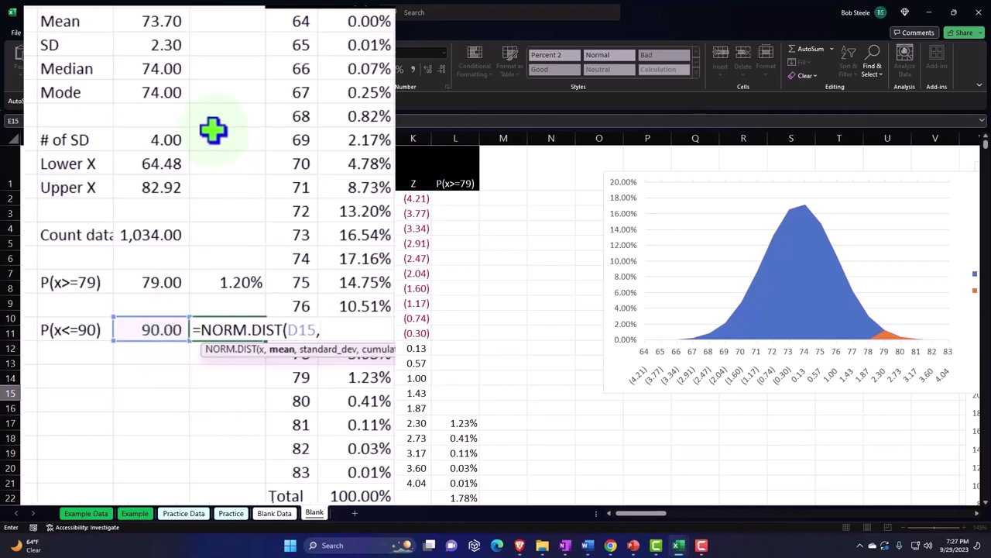
{"action": "left_click", "coordinate": [143, 26]}
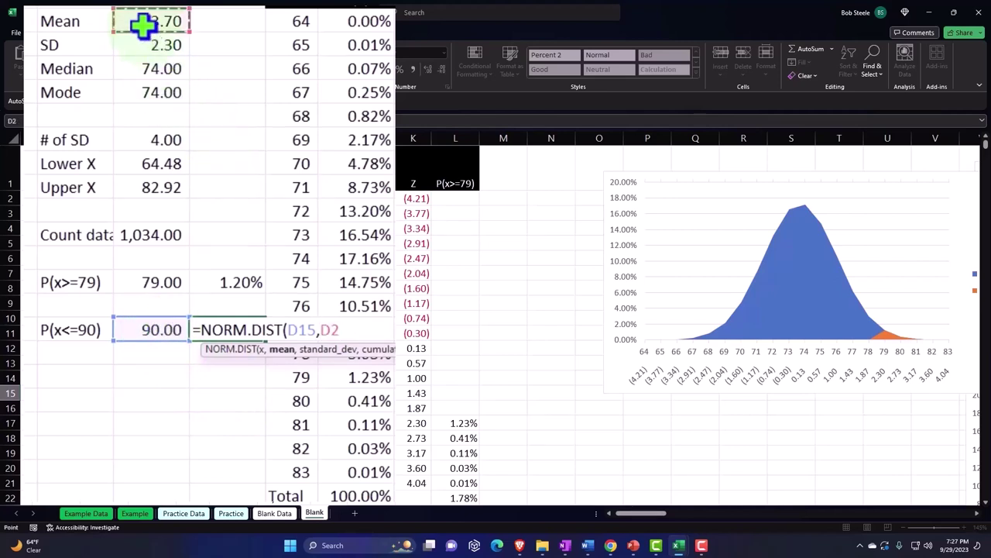
{"action": "type", "text": ","}
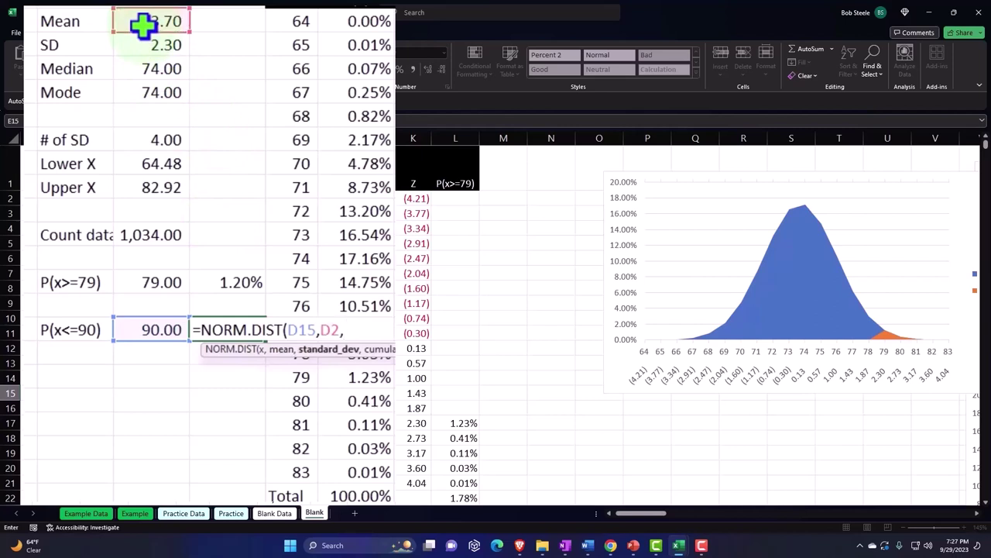
{"action": "left_click", "coordinate": [147, 45]}
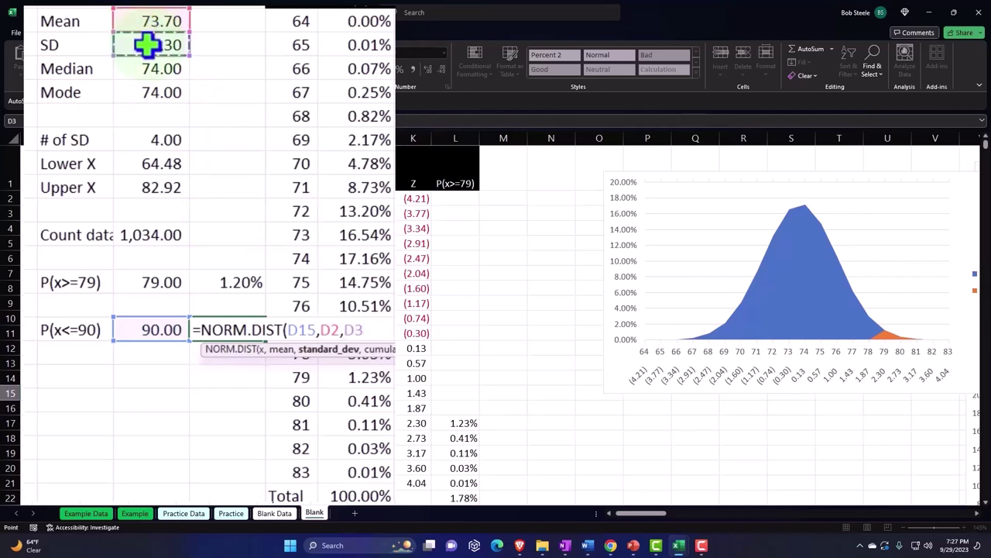
{"action": "type", "text": ","}
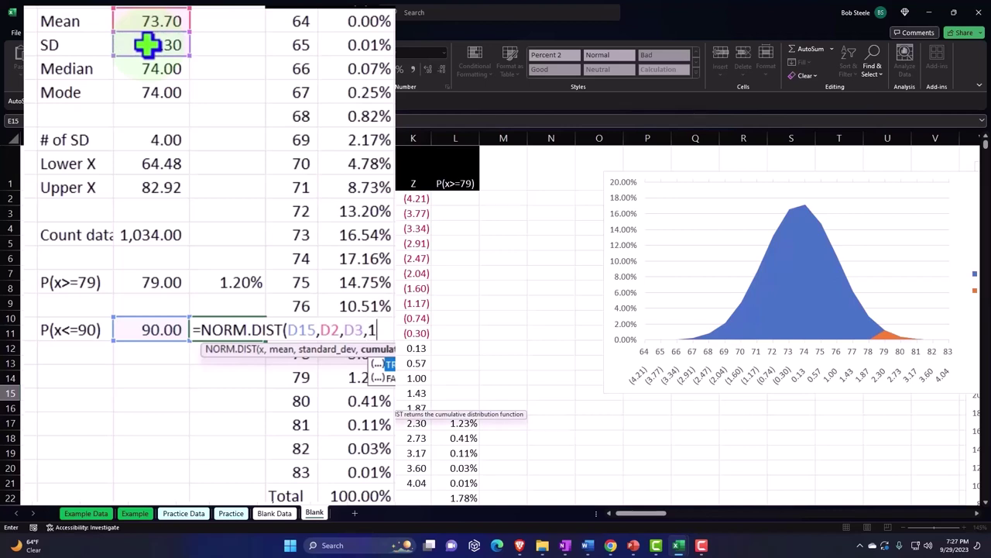
{"action": "type", "text": "1)"}
{"action": "key", "text": "Return"}
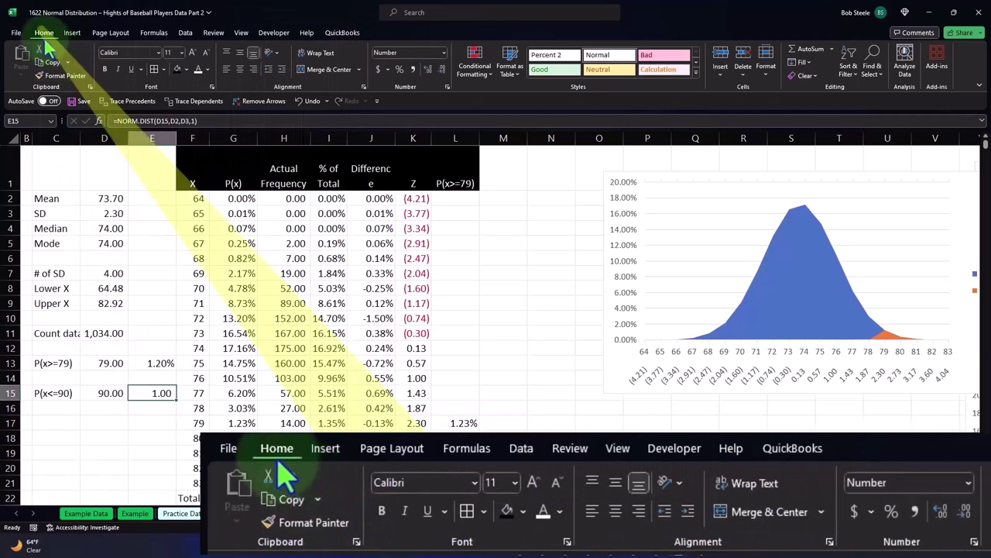
{"action": "left_click", "coordinate": [399, 69]}
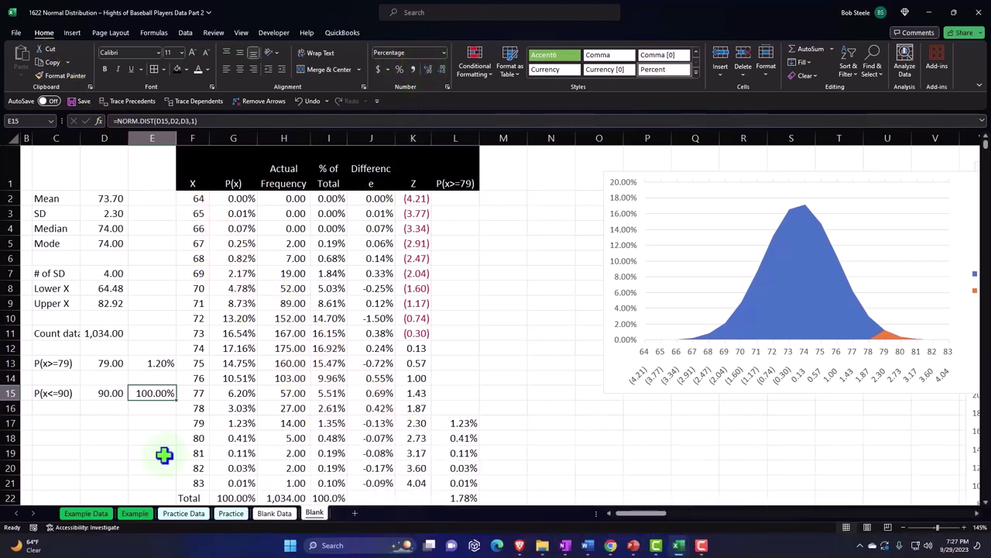
- Set the x value in D15 to 79
{"action": "left_click", "coordinate": [99, 392]}
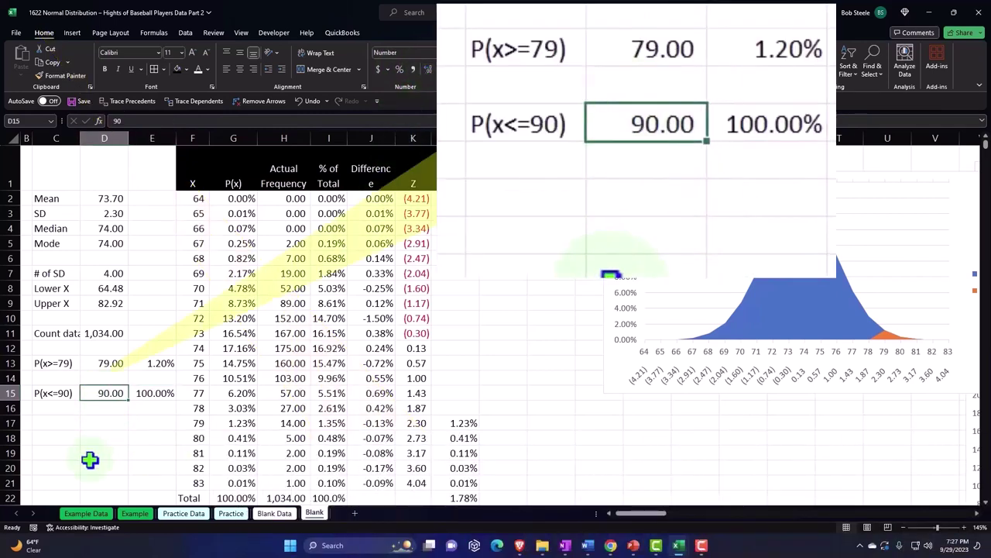
{"action": "type", "text": "79"}
{"action": "key", "text": "Return"}
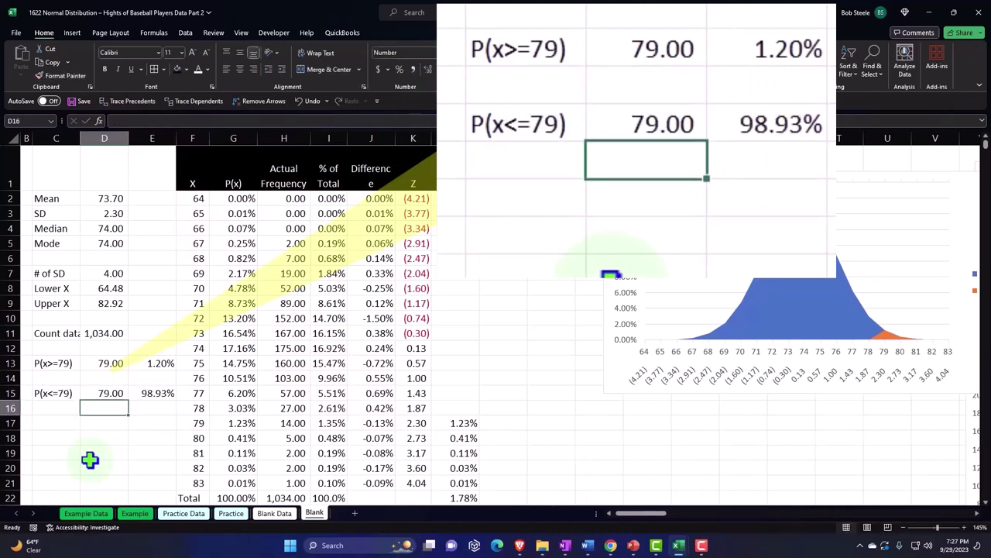
- Repeat the probability label in C16 by linking it to the cell above with =C15
{"action": "key", "text": "Left"}
{"action": "type", "text": "="}
{"action": "key", "text": "Up"}
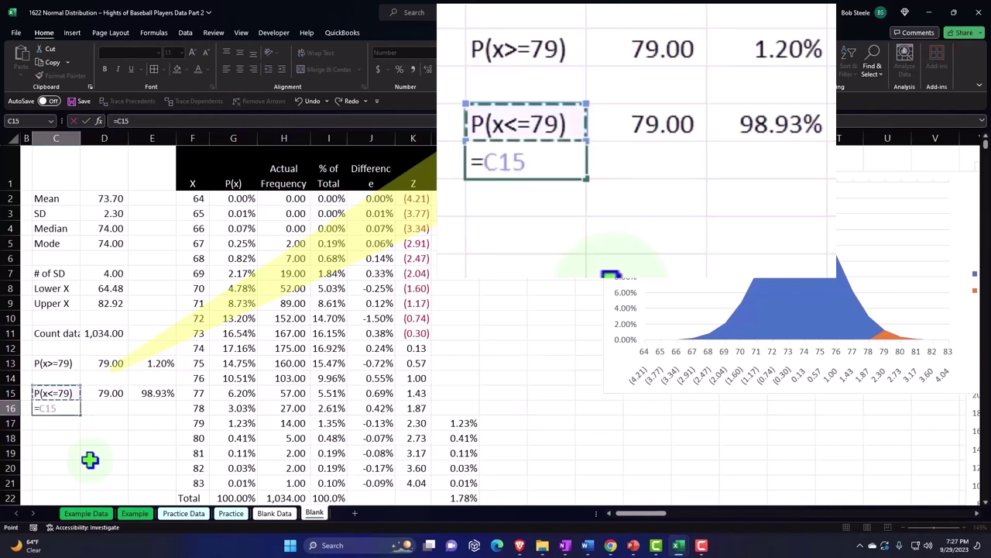
{"action": "key", "text": "Return"}
- Calculate the complement probability in E16 with =1-E13 and format it as a percentage with two decimals
{"action": "key", "text": "Right"}
{"action": "key", "text": "Right"}
{"action": "key", "text": "Up"}
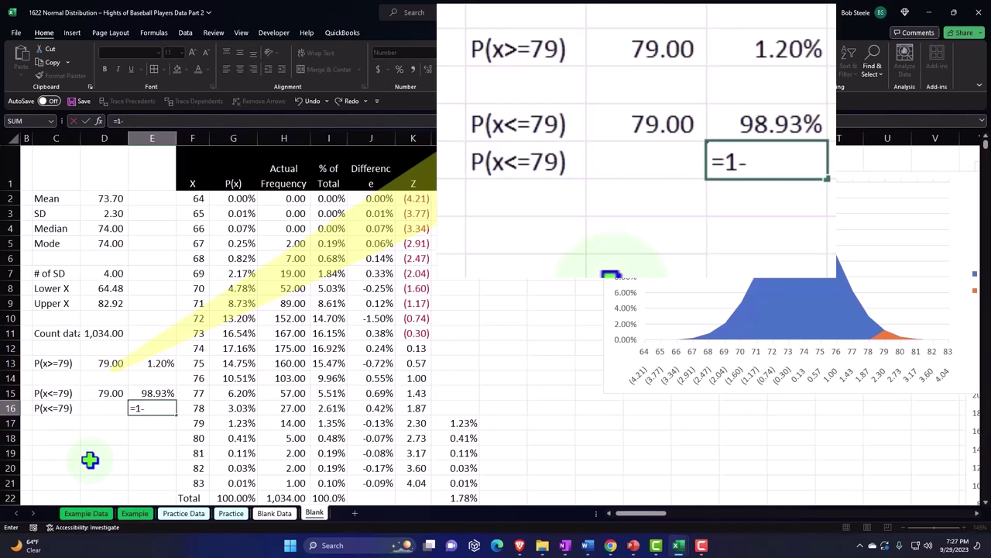
{"action": "type", "text": "=1-"}
{"action": "key", "text": "Up"}
{"action": "key", "text": "Up"}
{"action": "key", "text": "Up"}
{"action": "key", "text": "Return"}
{"action": "key", "text": "Up"}
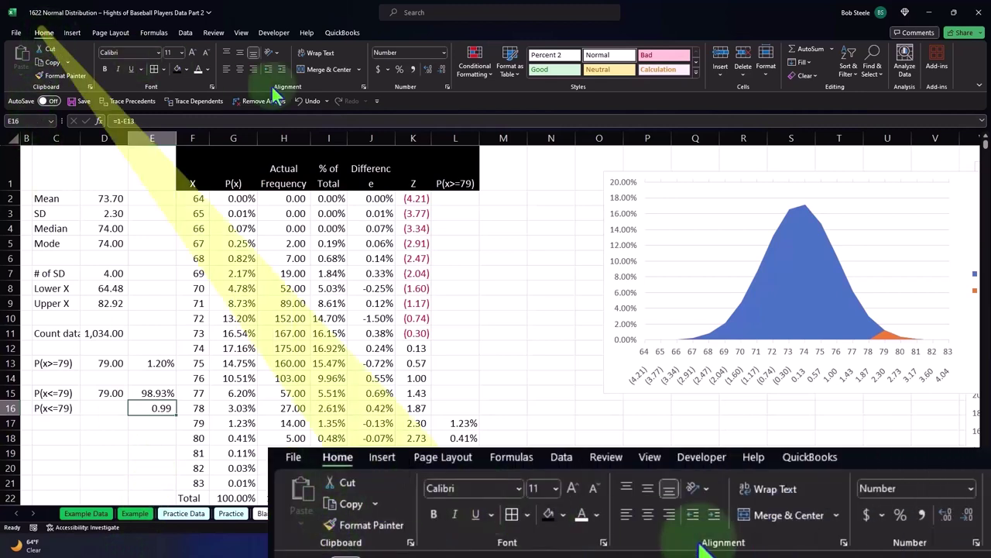
{"action": "left_click", "coordinate": [398, 69]}
{"action": "left_click", "coordinate": [429, 70]}
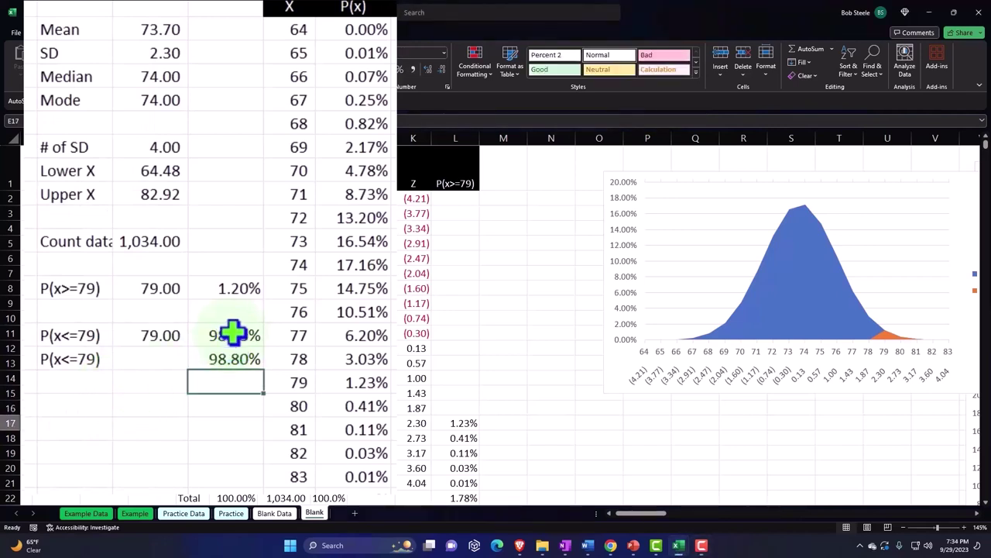
- Test the cumulative probability in E15 with x reduced by 0.1, using =NORM.DIST(D15-.1,D2,D3,1)
{"action": "double_click", "coordinate": [233, 333]}
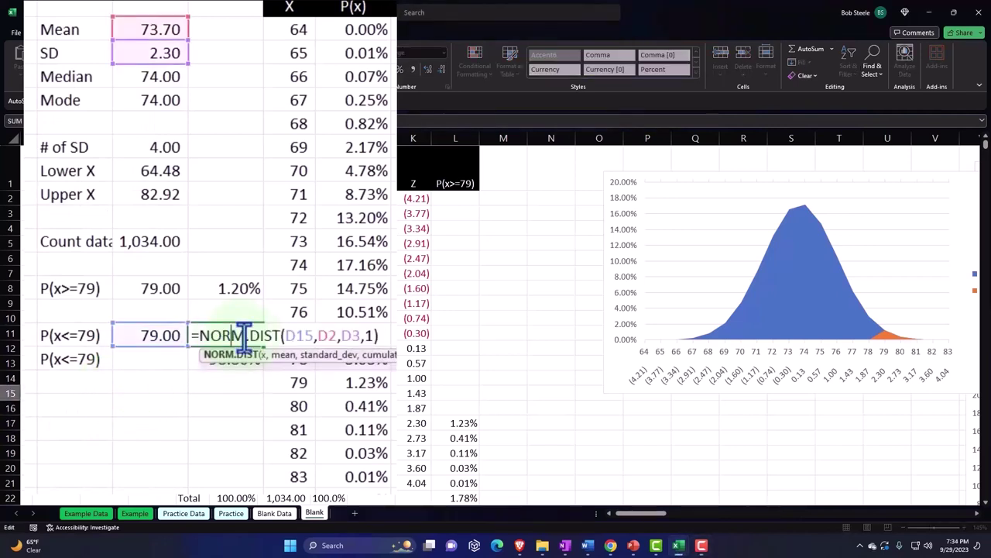
{"action": "left_click", "coordinate": [315, 334]}
{"action": "type", "text": "-.1"}
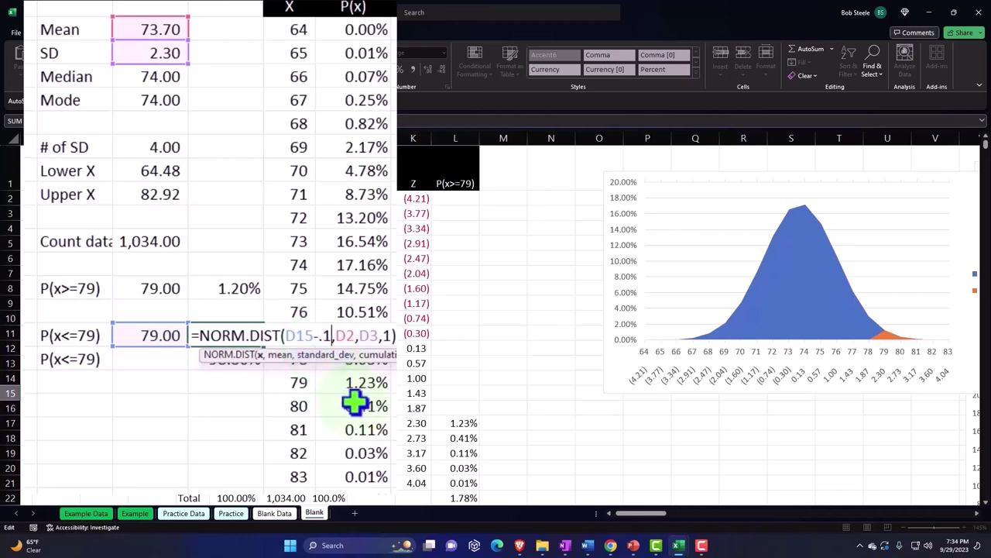
{"action": "key", "text": "Return"}
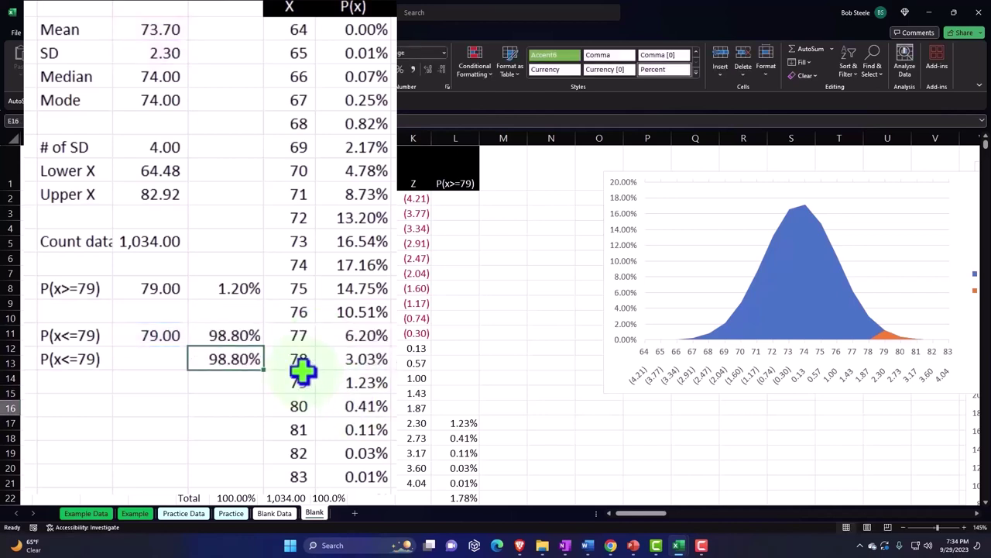
- Remove the 0.1 subtraction from the E15 formula to restore =NORM.DIST(D15,D2,D3,1)
{"action": "double_click", "coordinate": [248, 336]}
{"action": "left_click", "coordinate": [332, 336]}
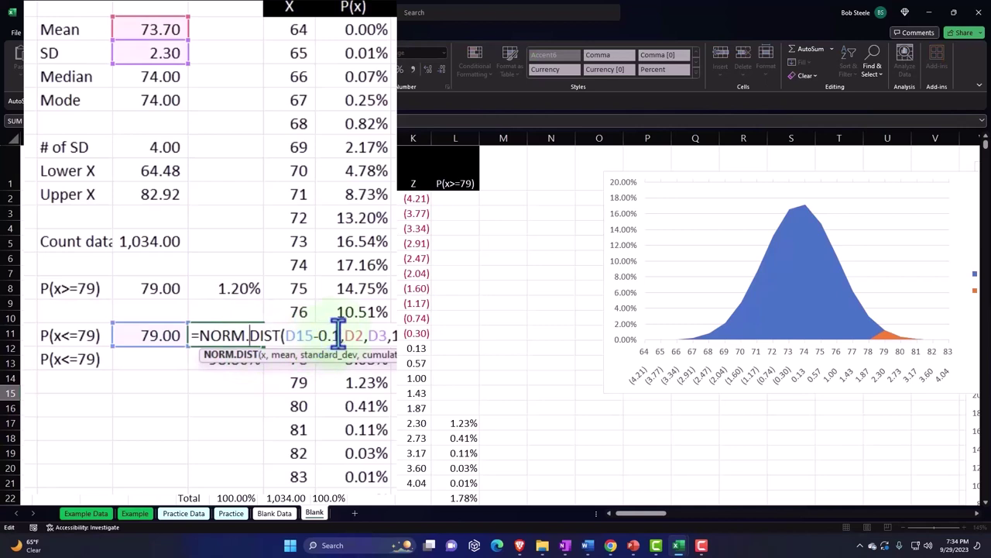
{"action": "key", "text": "BackSpace"}
{"action": "key", "text": "BackSpace"}
{"action": "key", "text": "BackSpace"}
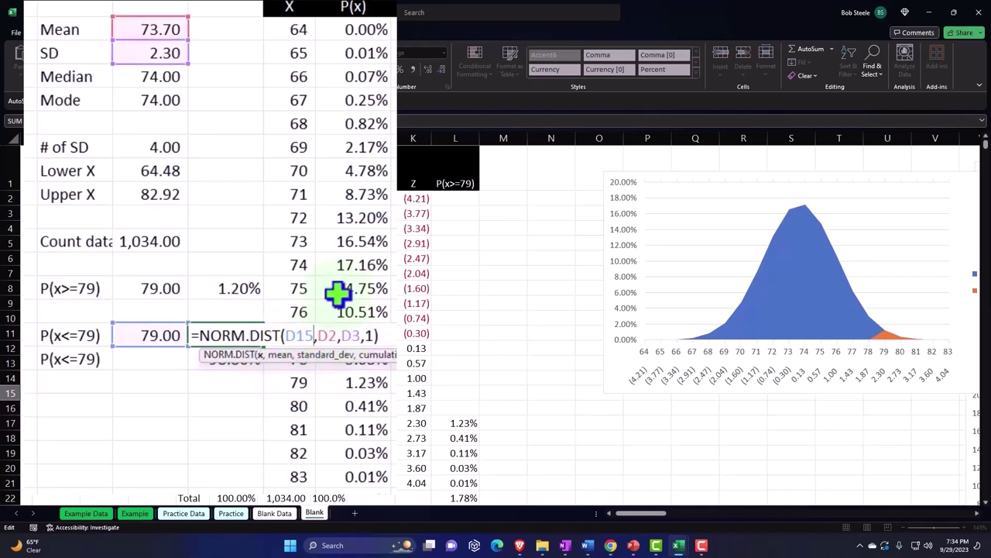
{"action": "key", "text": "Return"}
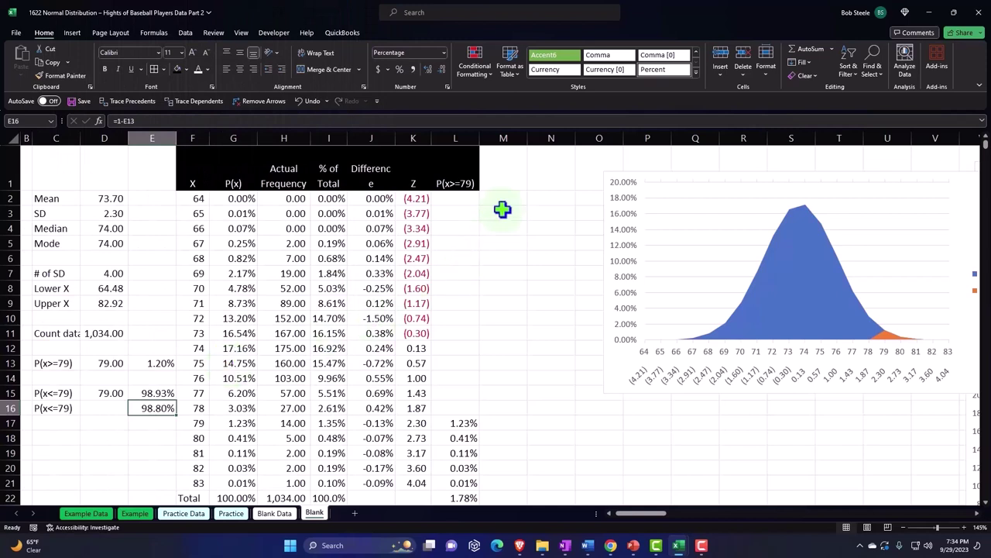
- Create a column header in M1 linked to the P(x<=79) label with =C15
{"action": "left_click", "coordinate": [505, 175]}
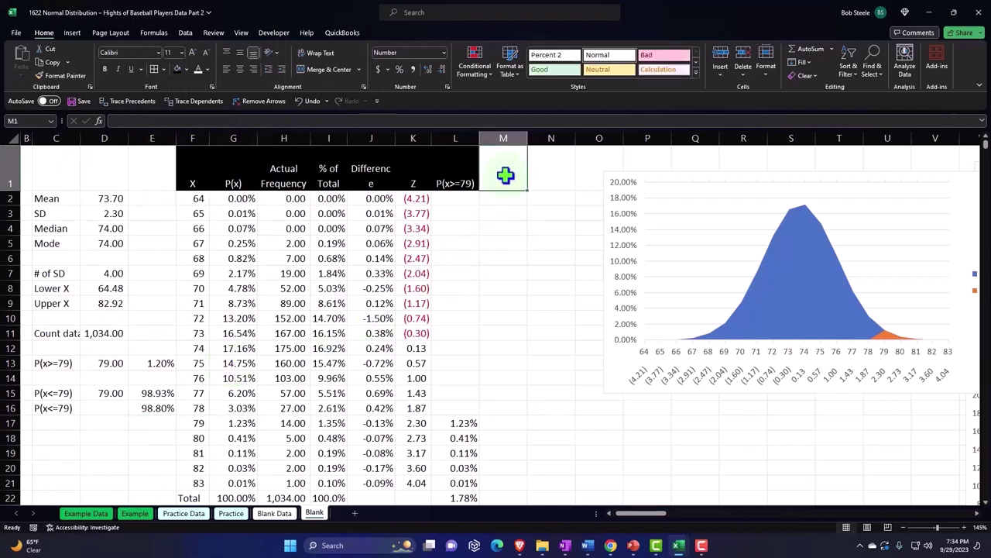
{"action": "type", "text": "="}
{"action": "key", "text": "Down"}
{"action": "key", "text": "Down"}
{"action": "key", "text": "Down"}
{"action": "key", "text": "Down"}
{"action": "key", "text": "Down"}
{"action": "key", "text": "Down"}
{"action": "key", "text": "Down"}
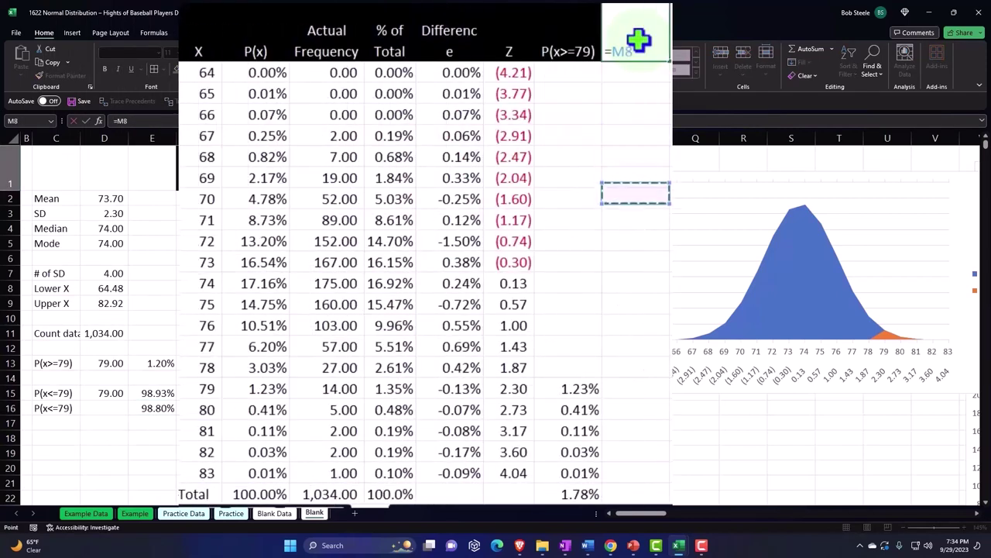
{"action": "key", "text": "Down"}
{"action": "key", "text": "Down"}
{"action": "key", "text": "Down"}
{"action": "key", "text": "Down"}
{"action": "key", "text": "Down"}
{"action": "key", "text": "Left"}
{"action": "key", "text": "Left"}
{"action": "key", "text": "Left"}
{"action": "key", "text": "Left"}
{"action": "key", "text": "Left"}
{"action": "key", "text": "Left"}
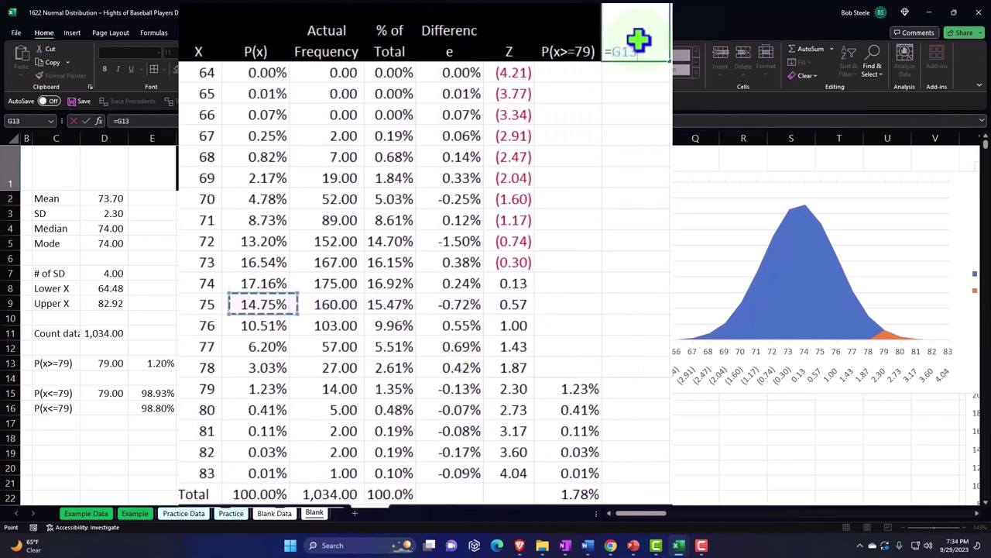
{"action": "key", "text": "Left"}
{"action": "key", "text": "Left"}
{"action": "key", "text": "Left"}
{"action": "key", "text": "Left"}
{"action": "key", "text": "Down"}
{"action": "key", "text": "Down"}
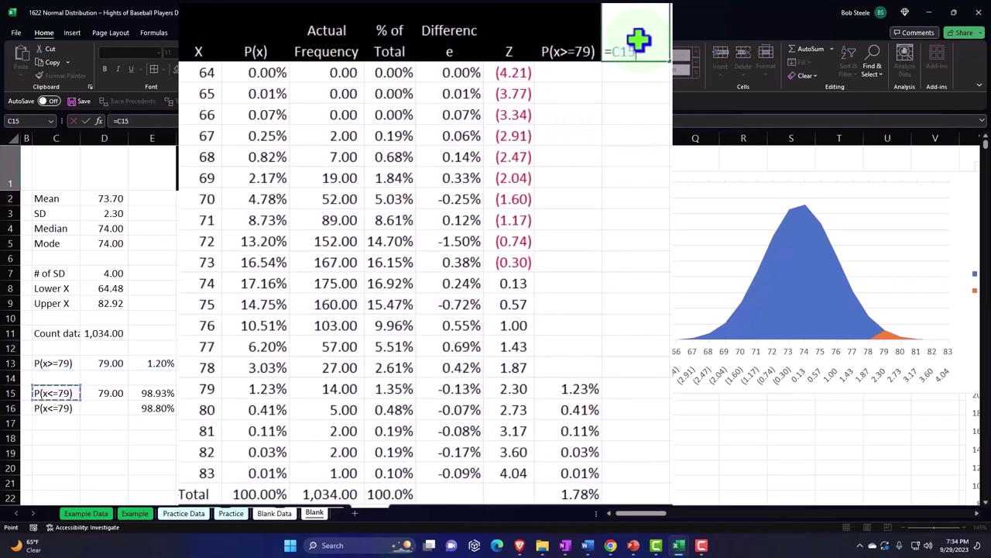
{"action": "key", "text": "Return"}
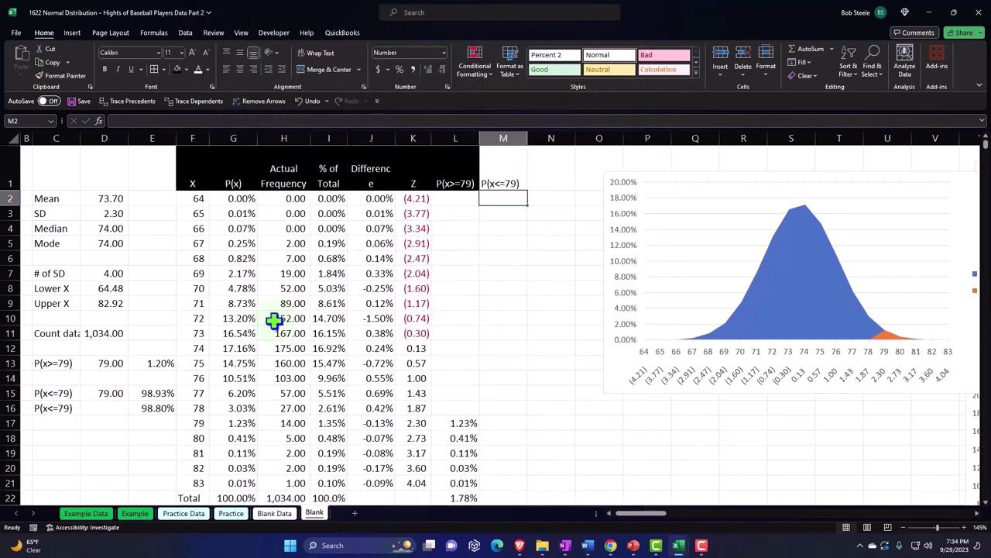
- Test the linked M1 header by setting D15 to 80 and then back to 79
{"action": "left_click", "coordinate": [115, 393]}
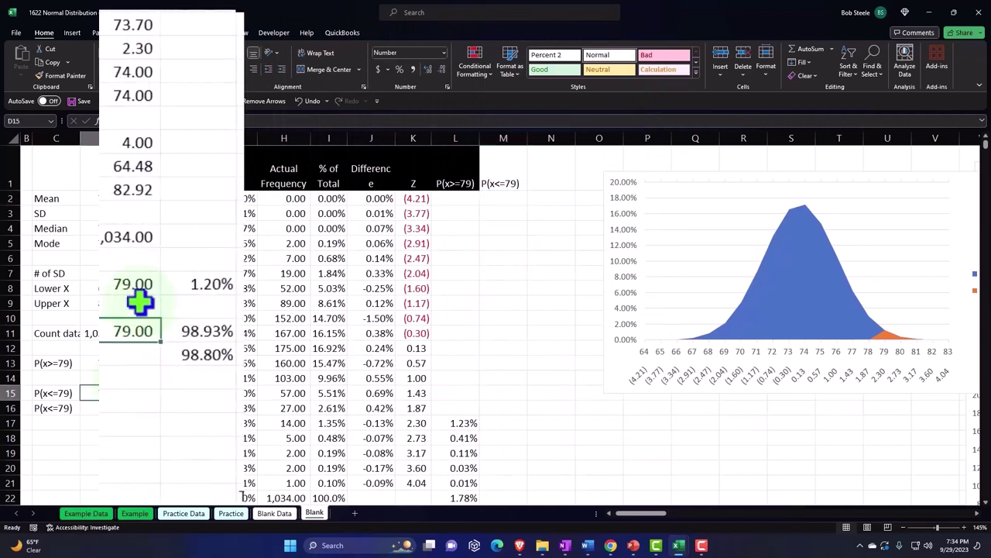
{"action": "type", "text": "80"}
{"action": "key", "text": "Return"}
{"action": "left_click", "coordinate": [115, 393]}
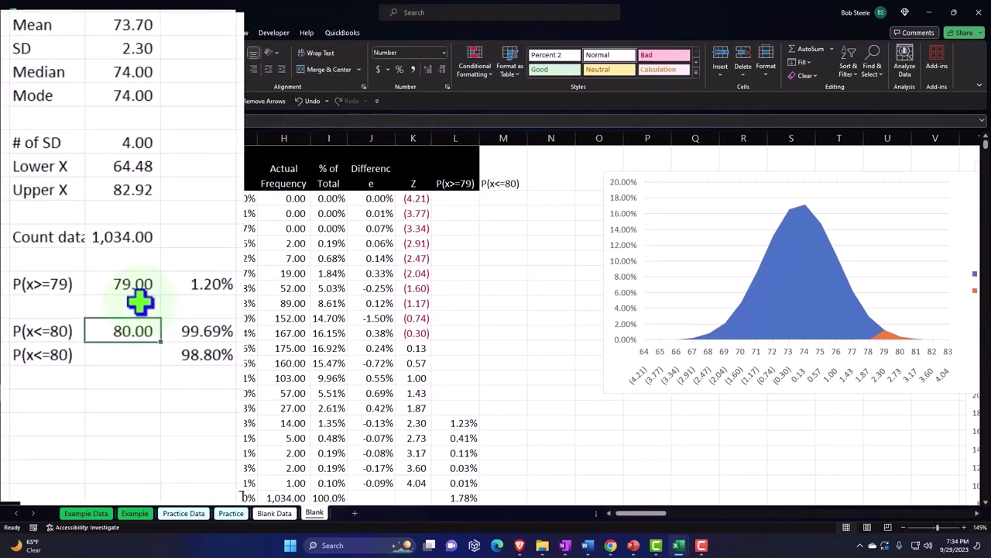
{"action": "type", "text": "79"}
{"action": "key", "text": "Return"}
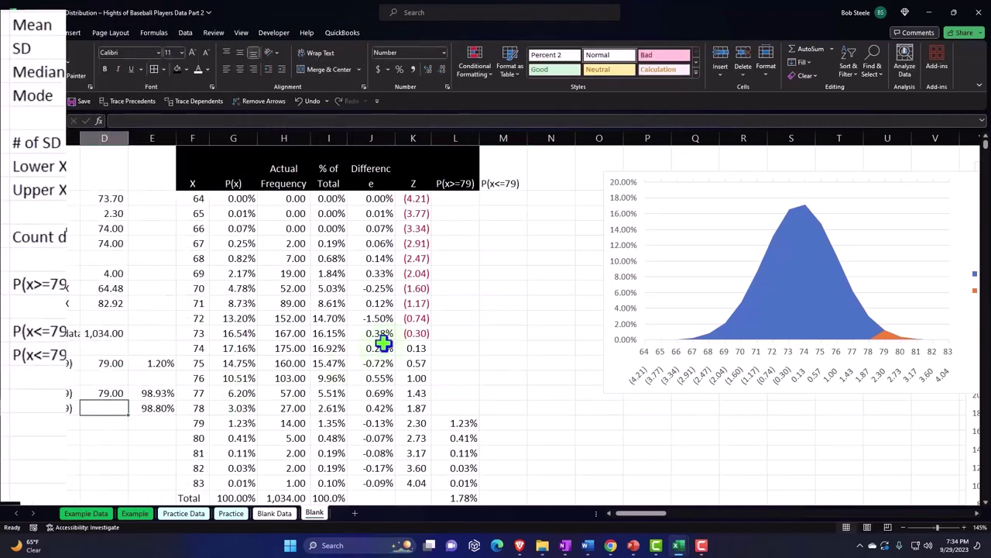
- Format the M1 header with black fill, white font and centered alignment to match the table's other headers
{"action": "left_click", "coordinate": [499, 175]}
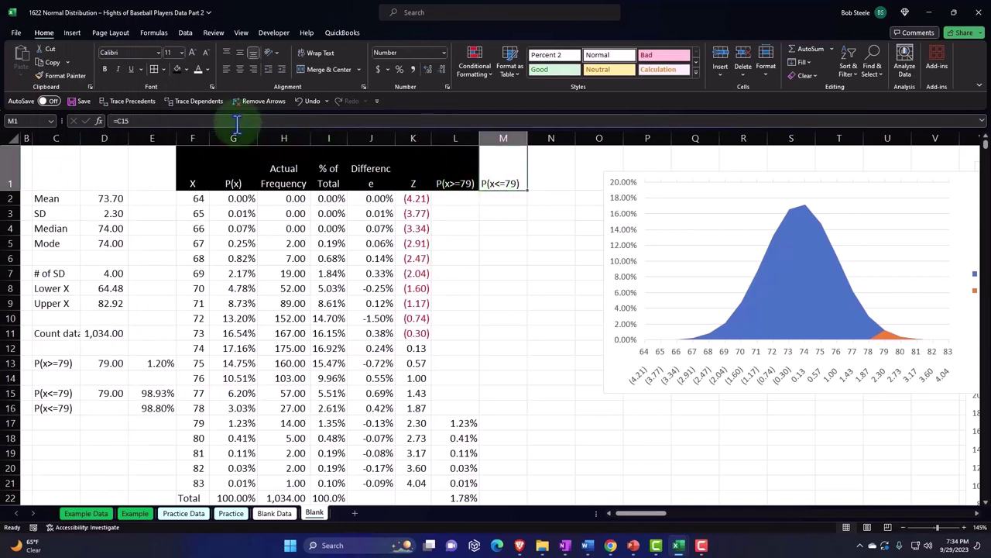
{"action": "left_click", "coordinate": [177, 68]}
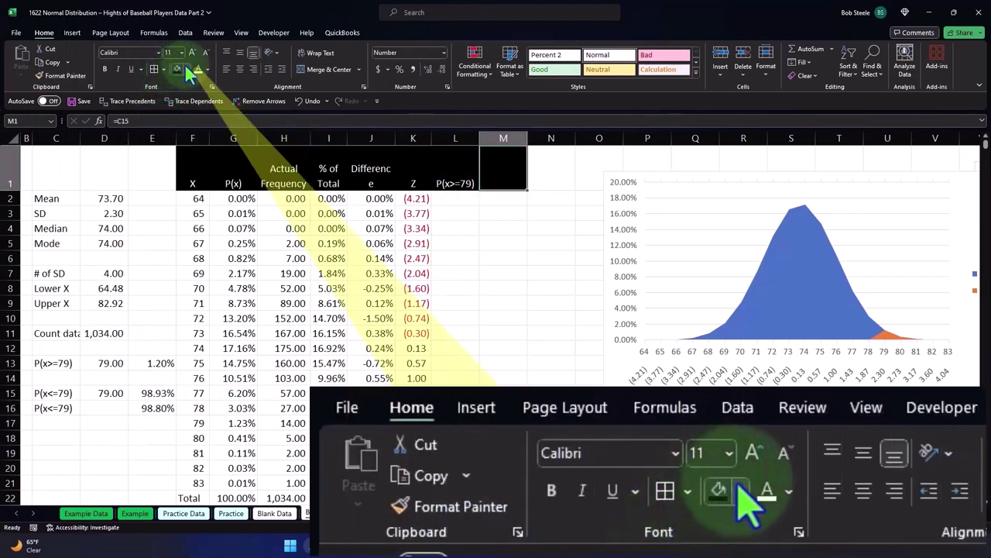
{"action": "left_click", "coordinate": [197, 68]}
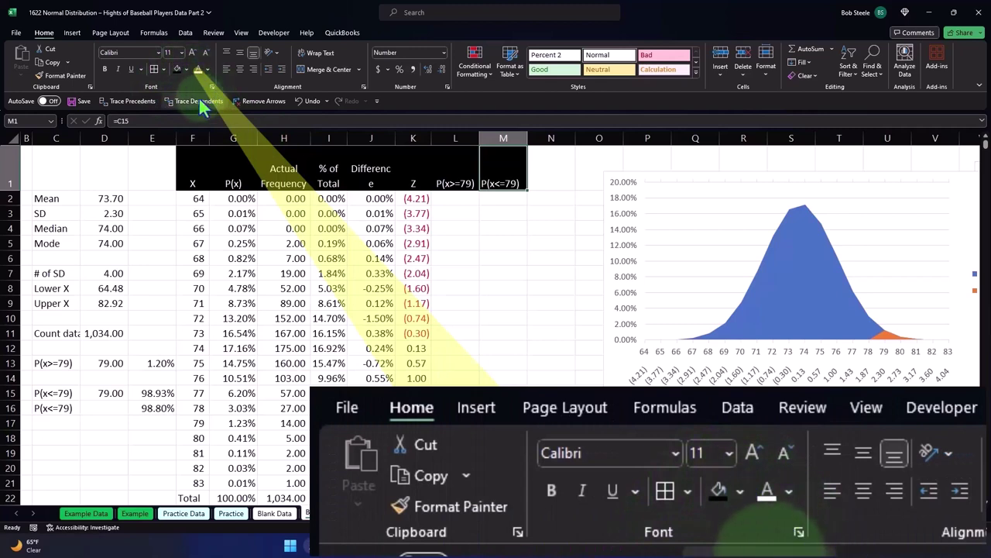
{"action": "left_click", "coordinate": [240, 69]}
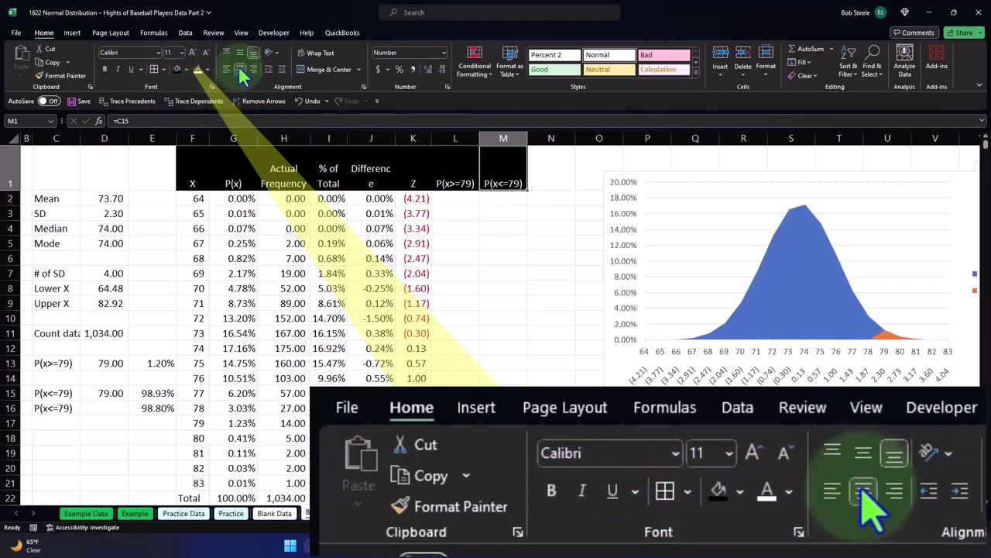
{"action": "left_click", "coordinate": [513, 246]}
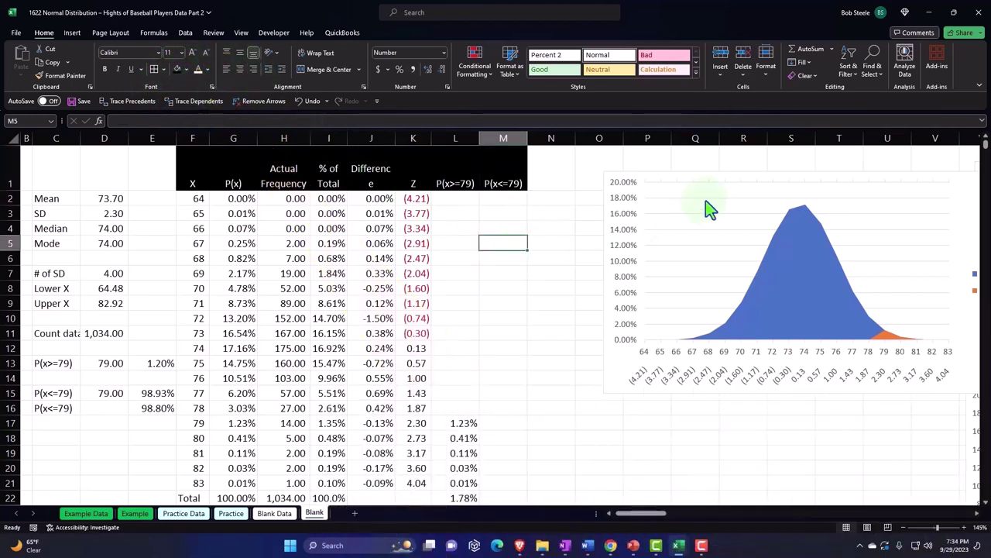
- Move the existing distribution chart down the sheet to free the space beside the table
{"action": "left_click_drag", "start_coordinate": [714, 185], "coordinate": [730, 333]}
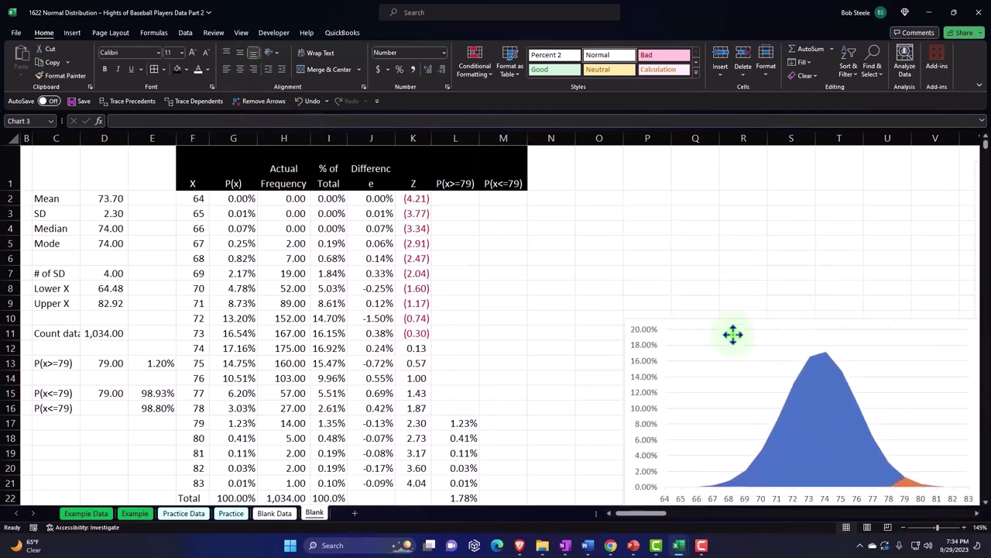
{"action": "scroll", "coordinate": [733, 287], "scroll_direction": "down", "scroll_amount": 1}
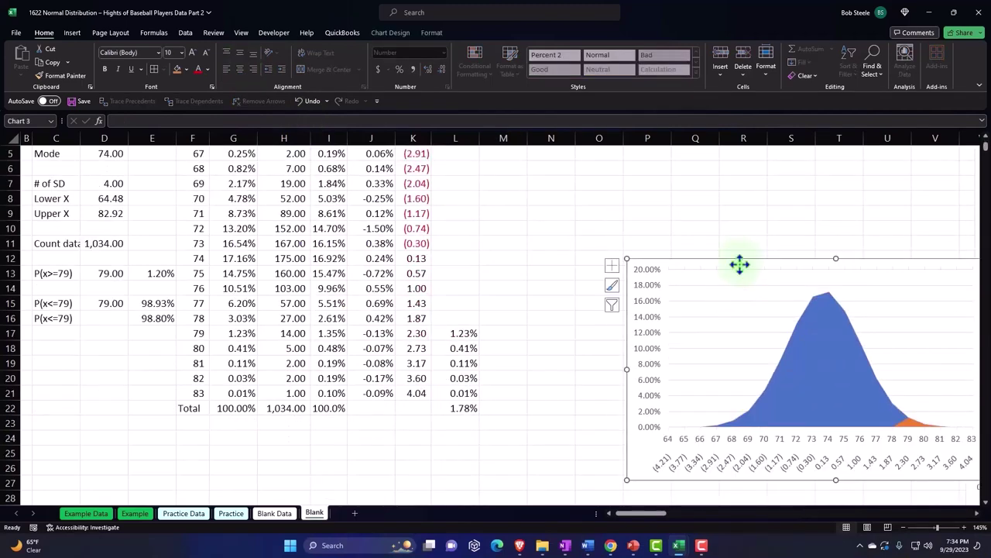
{"action": "left_click_drag", "start_coordinate": [739, 265], "coordinate": [732, 444]}
{"action": "scroll", "coordinate": [716, 387], "scroll_direction": "up", "scroll_amount": 1}
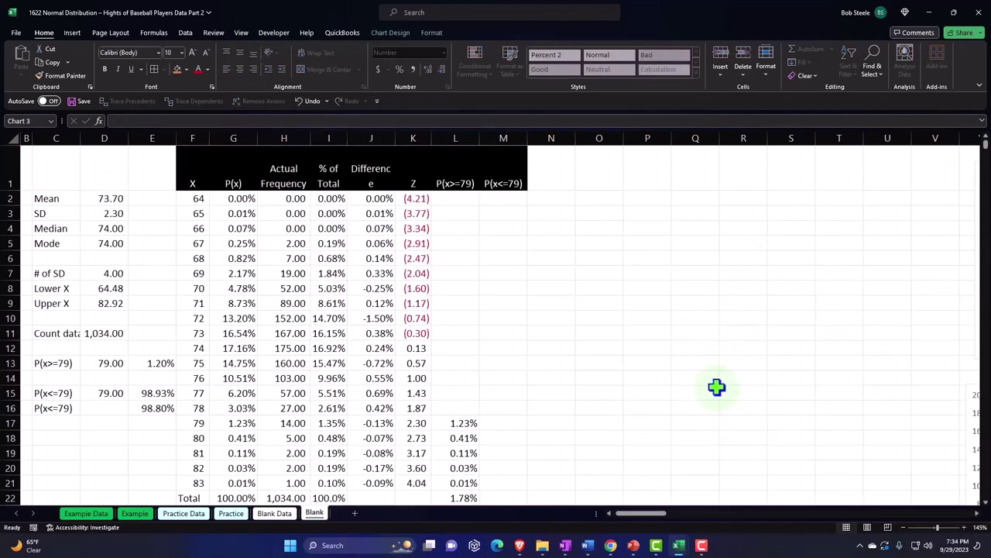
- Insert a 2-D area chart of the P(x) column, G1:G21, and place it in the free space beside the table
{"action": "left_click", "coordinate": [235, 177]}
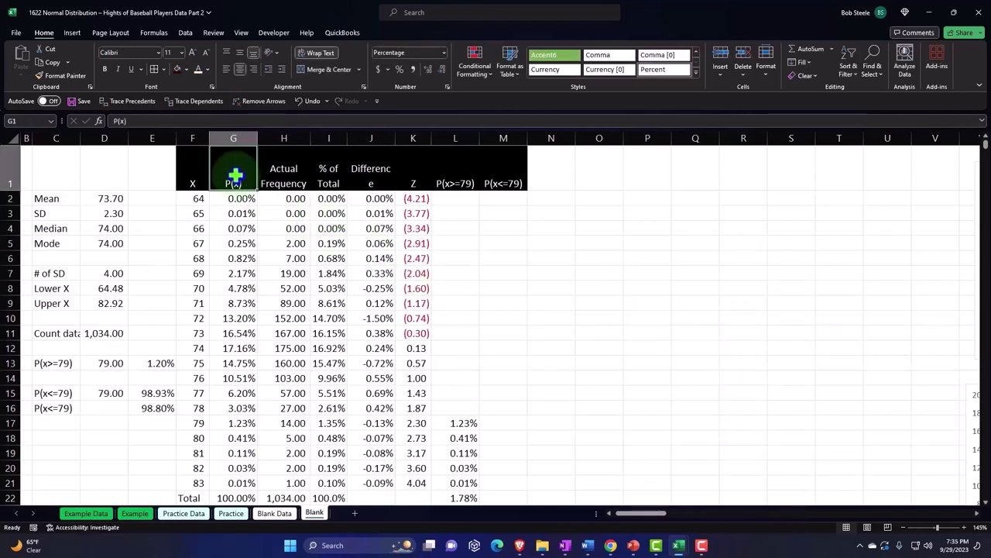
{"action": "left_click_drag", "start_coordinate": [235, 176], "coordinate": [234, 497]}
{"action": "key", "text": "shift+Up"}
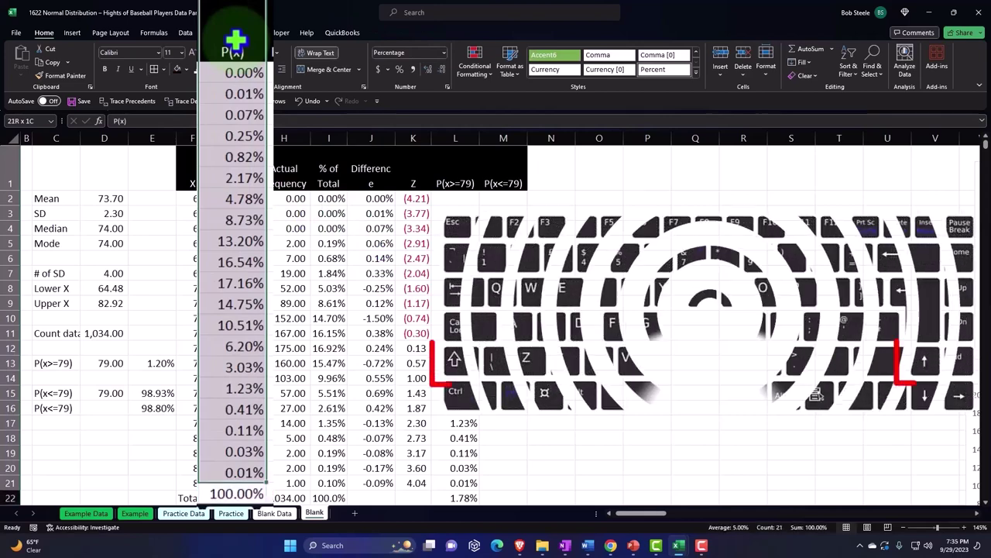
{"action": "left_click", "coordinate": [72, 32]}
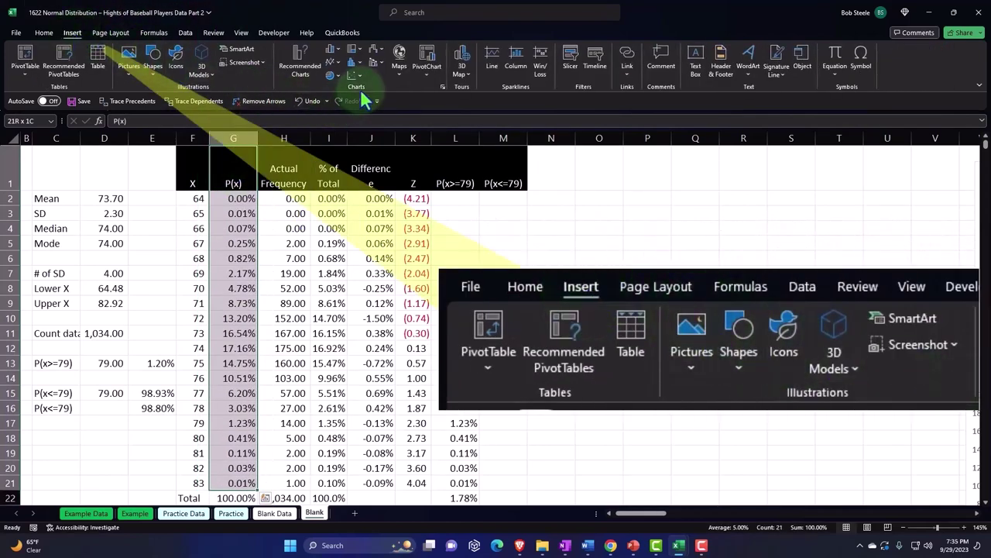
{"action": "left_click", "coordinate": [333, 62]}
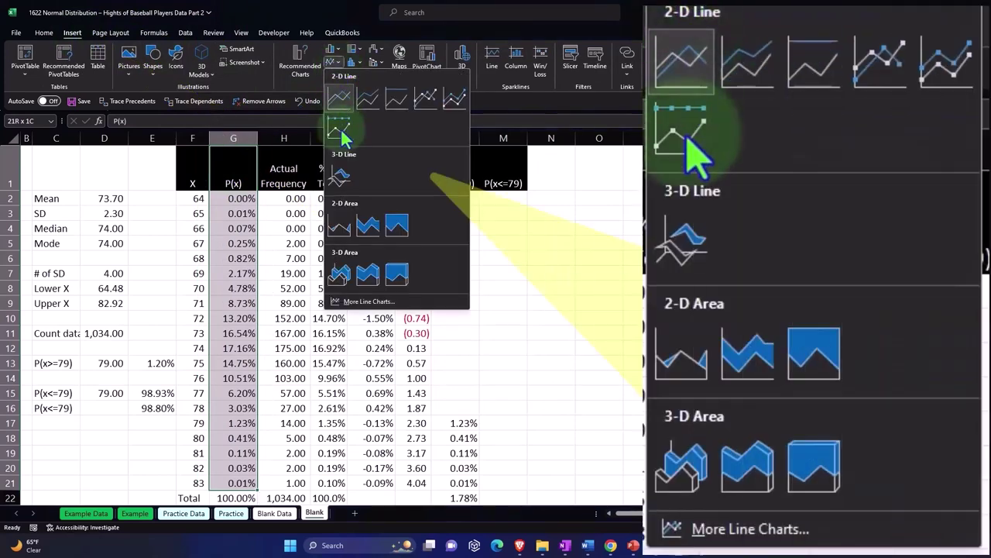
{"action": "left_click", "coordinate": [339, 230]}
{"action": "left_click_drag", "start_coordinate": [343, 222], "coordinate": [639, 202]}
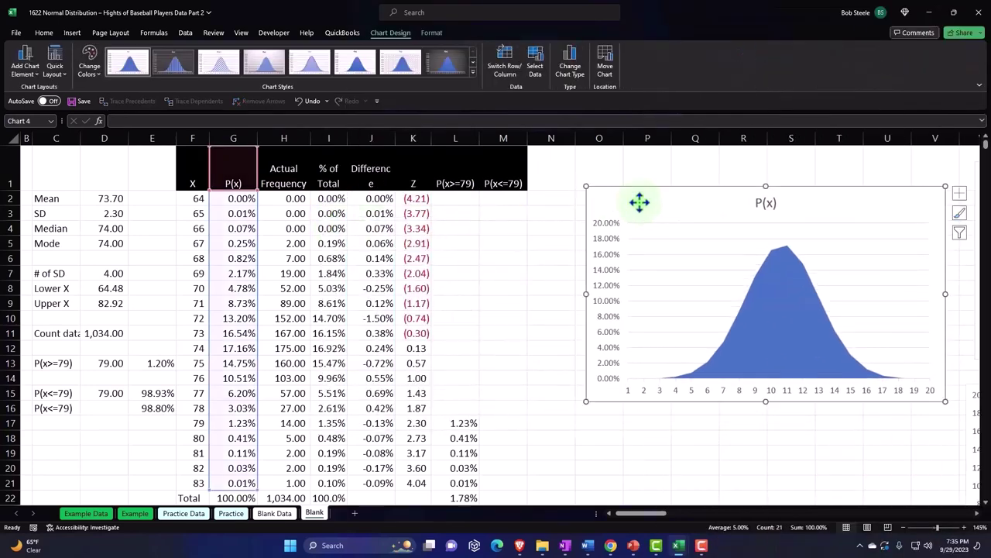
- Delete the new area chart's title and enlarge the chart from its lower corners
{"action": "key", "text": "Delete"}
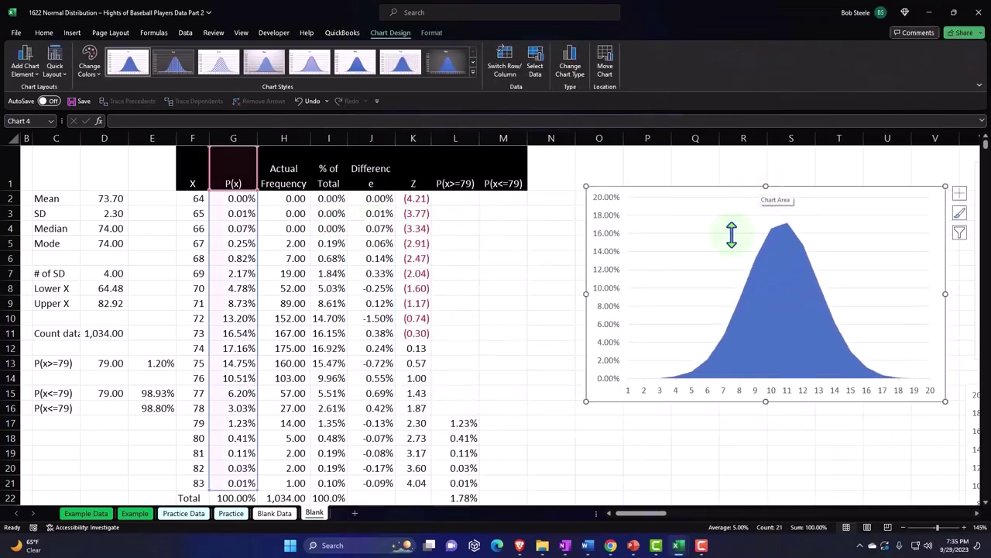
{"action": "left_click_drag", "start_coordinate": [586, 402], "coordinate": [571, 416]}
{"action": "left_click_drag", "start_coordinate": [942, 415], "coordinate": [977, 434]}
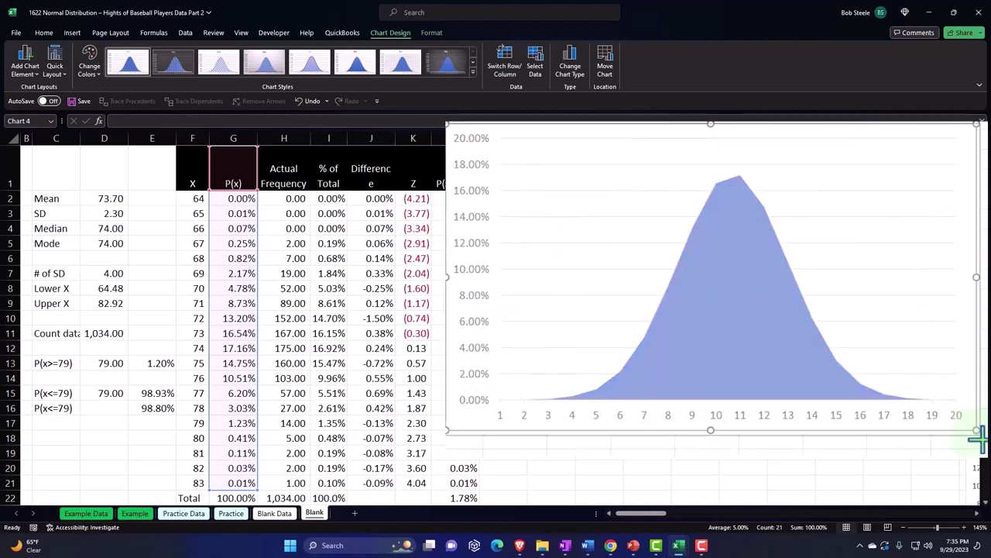
- Select the X column from F2 downward as the axis label range for the new chart's horizontal axis
{"action": "left_click", "coordinate": [694, 426]}
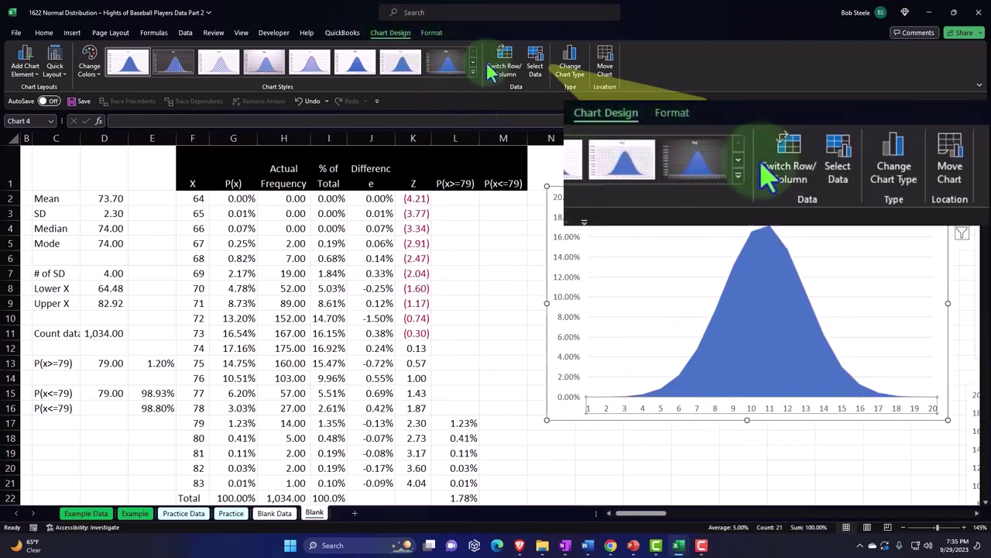
{"action": "left_click", "coordinate": [534, 68]}
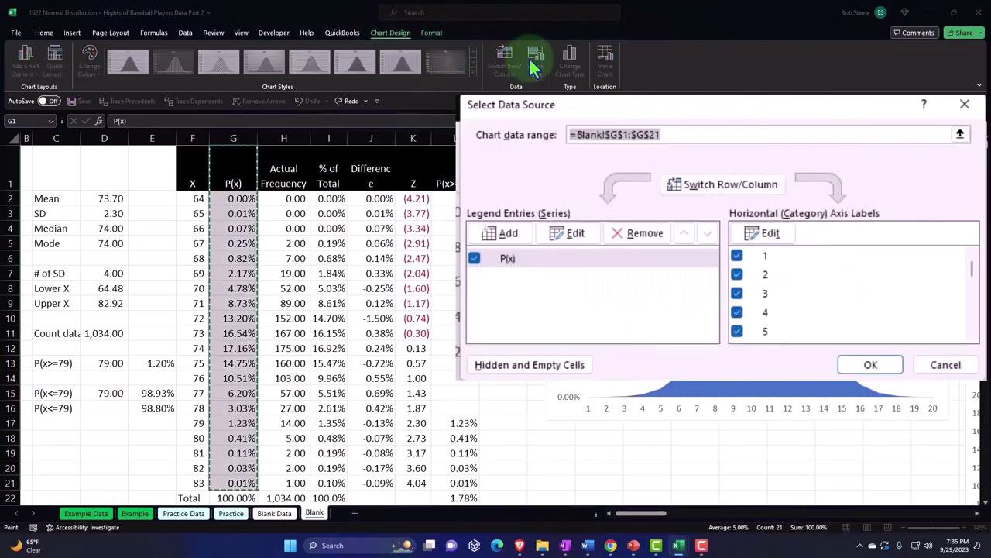
{"action": "left_click", "coordinate": [771, 234]}
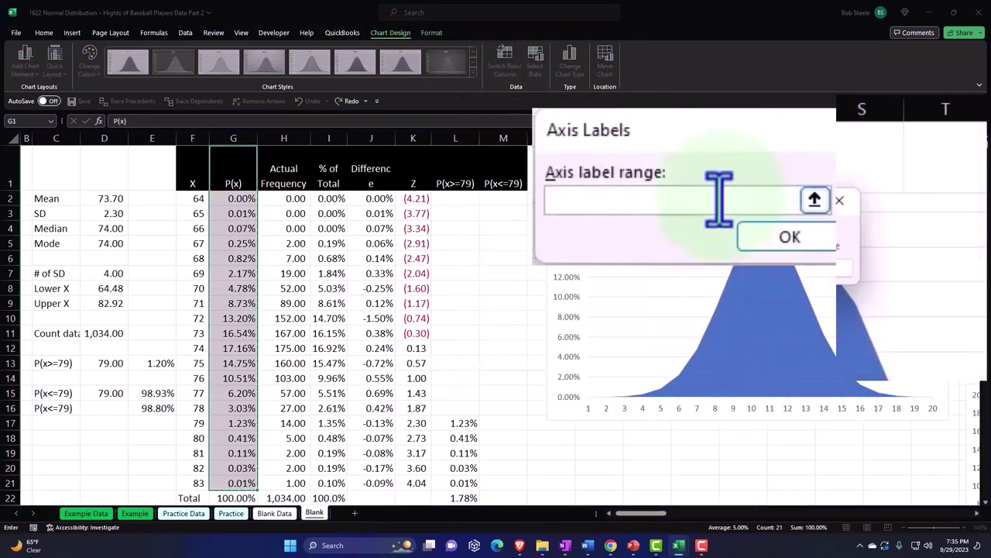
{"action": "left_click", "coordinate": [197, 198]}
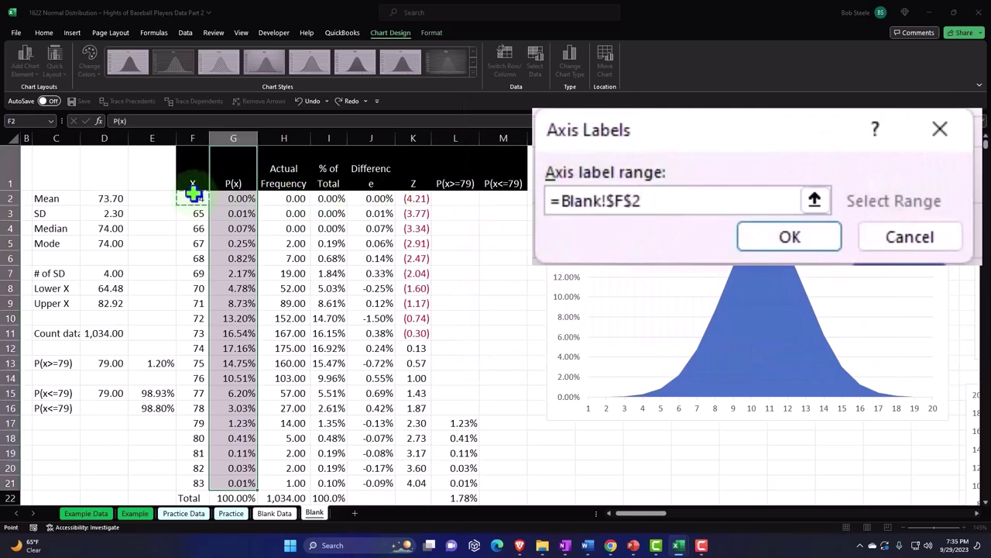
{"action": "key", "text": "ctrl+shift+Down"}
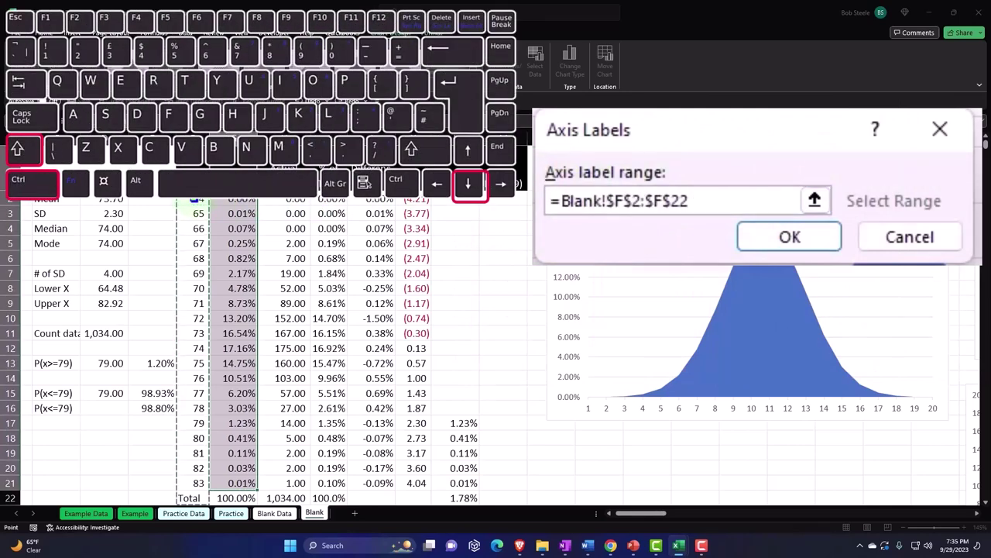
- Set the bell curve chart's horizontal axis labels to the X values in F2:F21 and apply the data source change
{"action": "key", "text": "shift+Up"}
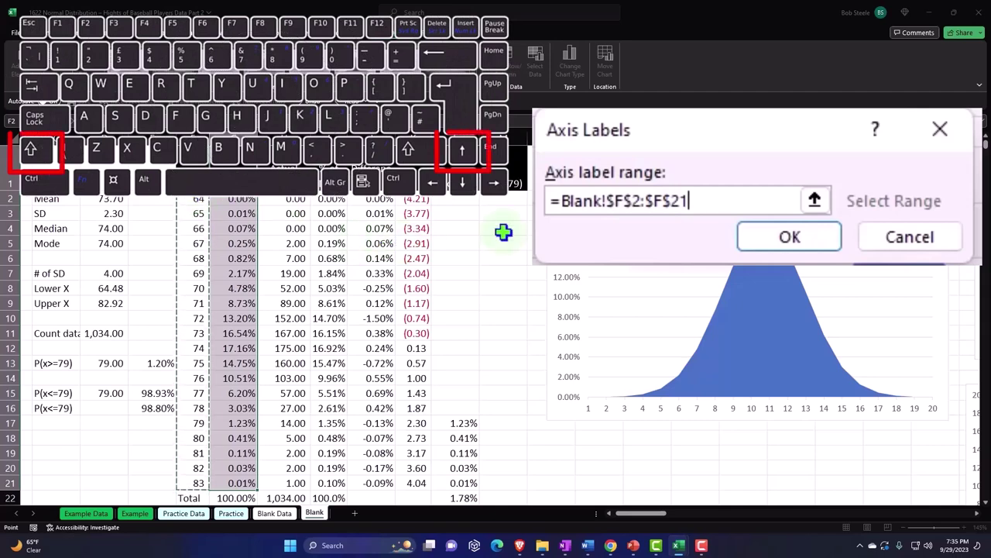
{"action": "left_click", "coordinate": [721, 230]}
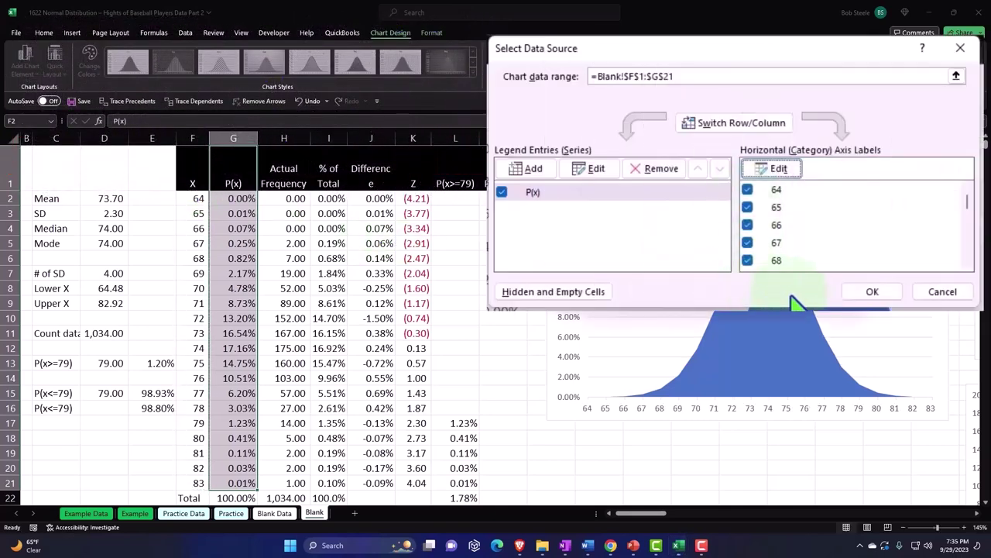
{"action": "left_click", "coordinate": [872, 291]}
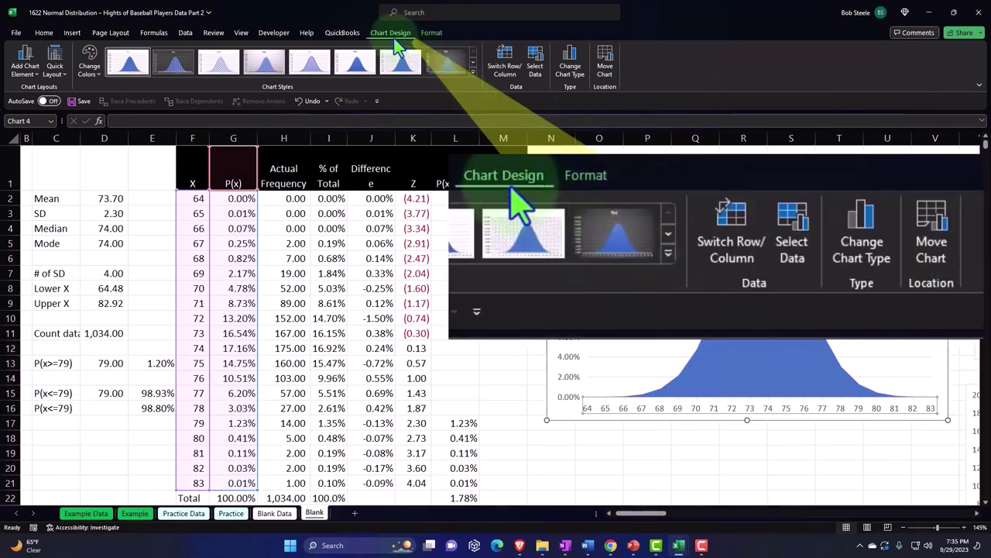
- Add a new data series to the chart, using the P(x<=79) header in M1 as its name
{"action": "left_click", "coordinate": [535, 62]}
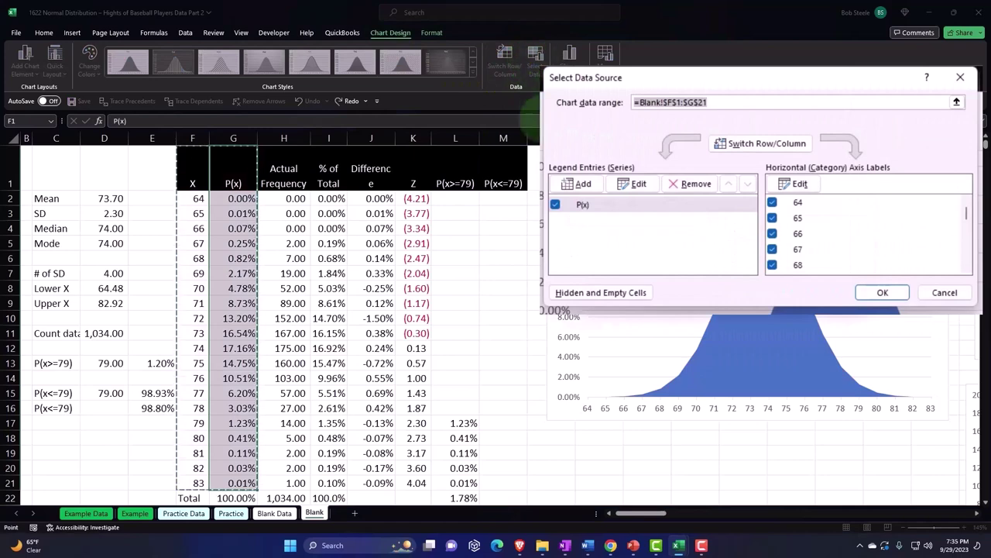
{"action": "left_click", "coordinate": [636, 183]}
{"action": "left_click", "coordinate": [591, 186]}
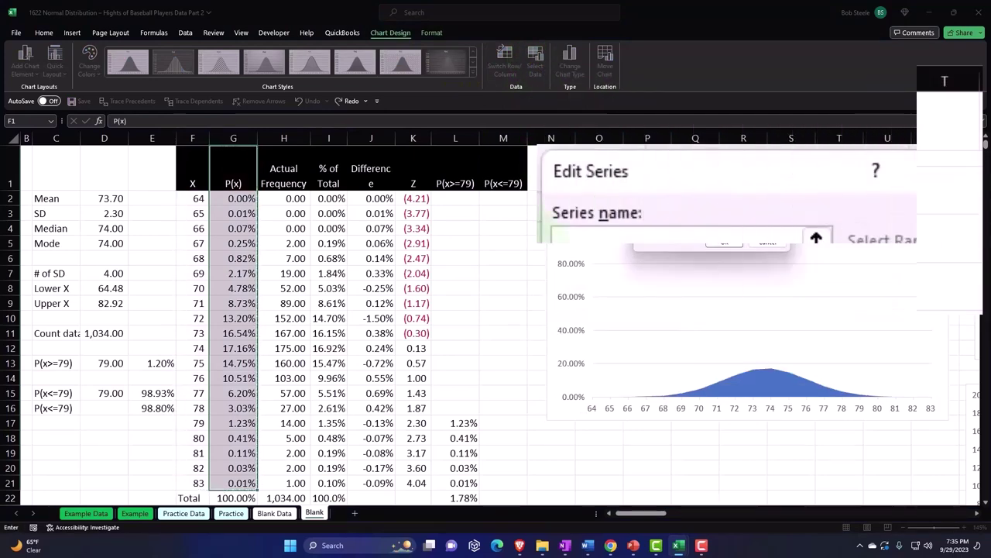
{"action": "left_click", "coordinate": [511, 181]}
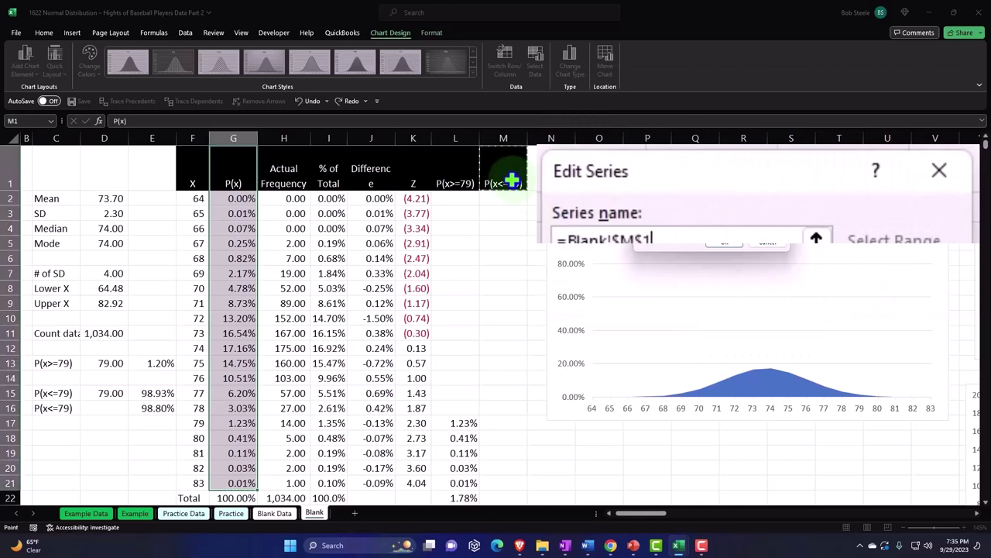
{"action": "key", "text": "Tab"}
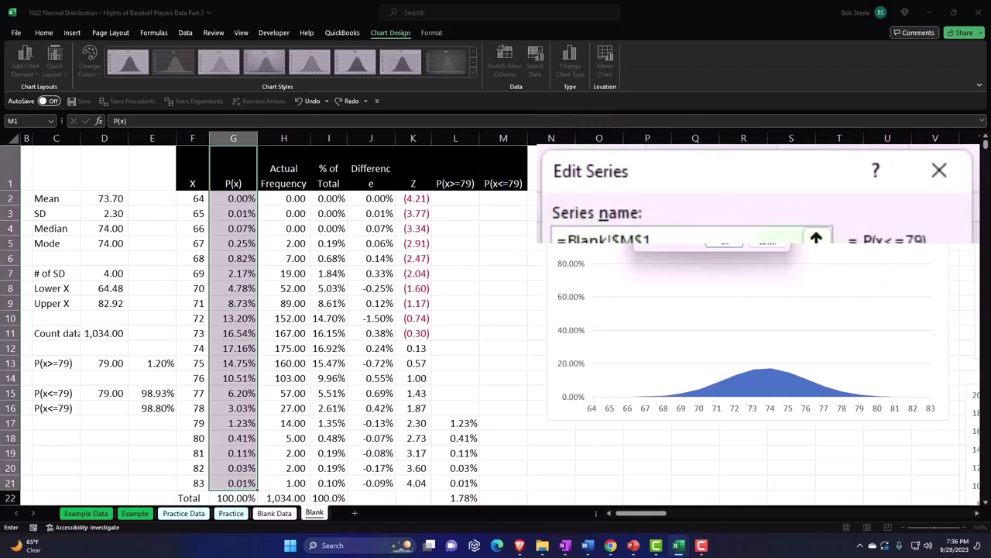
- Set the new P(x<=79) series' values to M2:M21 and apply the chart's data source changes
{"action": "left_click", "coordinate": [740, 244]}
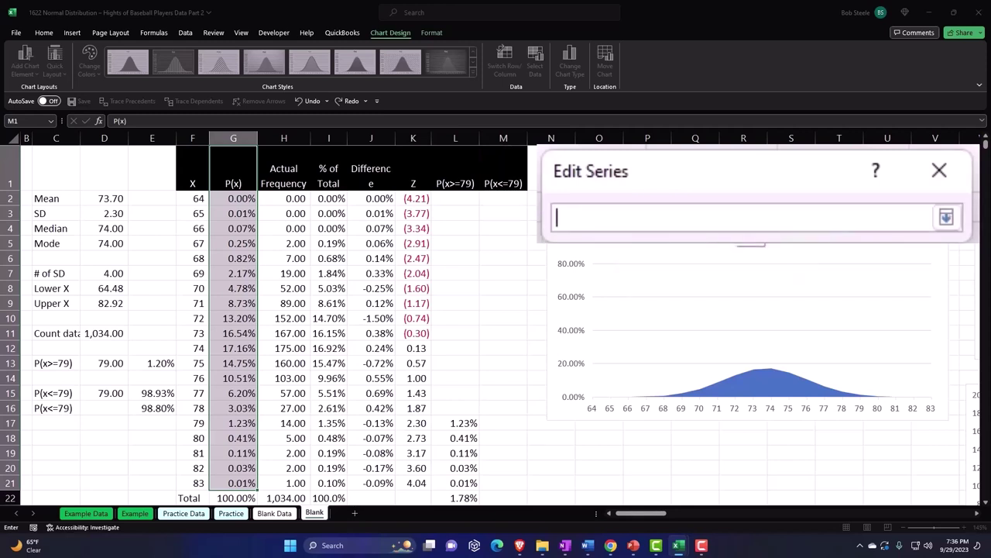
{"action": "left_click", "coordinate": [505, 198]}
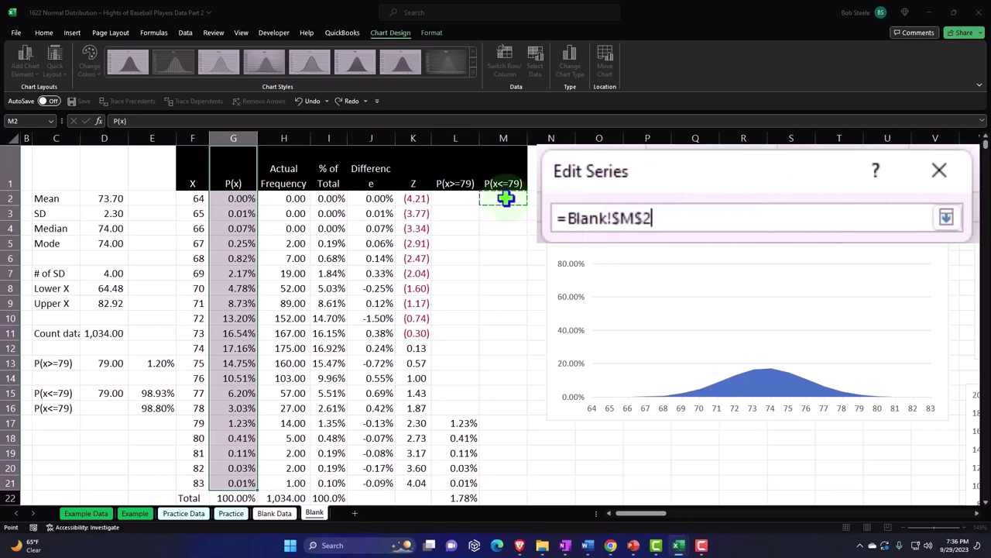
{"action": "key", "text": "ctrl+shift+Down"}
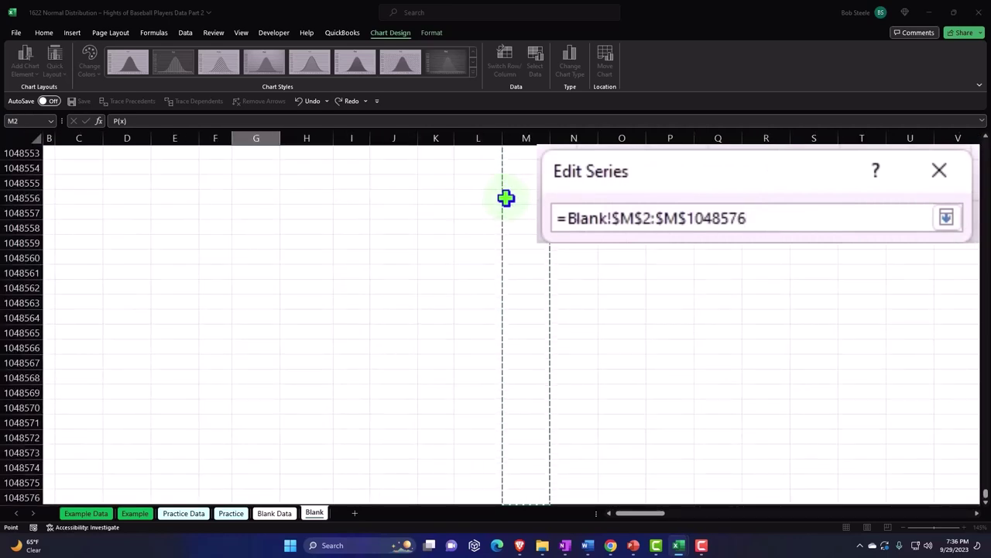
{"action": "key", "text": "ctrl+Up"}
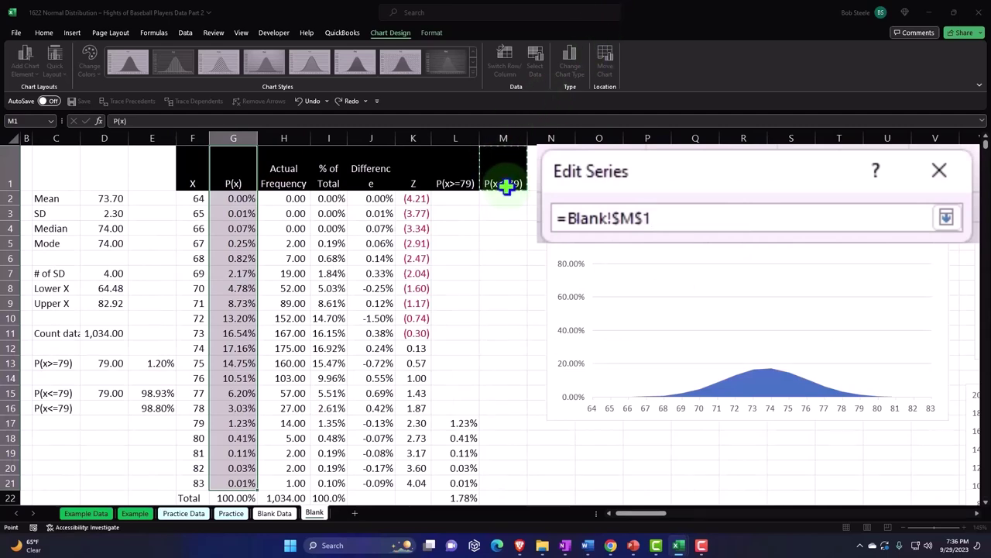
{"action": "left_click_drag", "start_coordinate": [506, 195], "coordinate": [501, 437]}
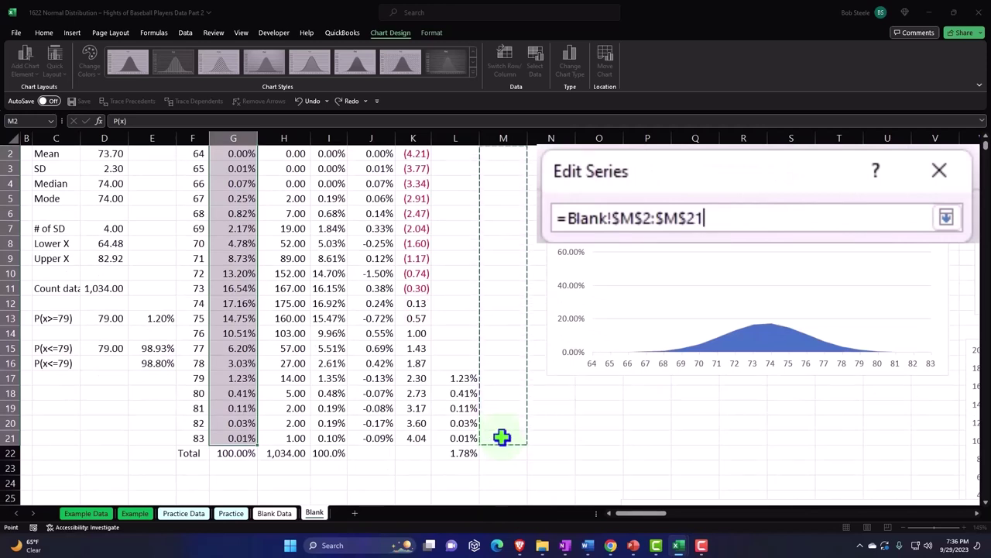
{"action": "key", "text": "Return"}
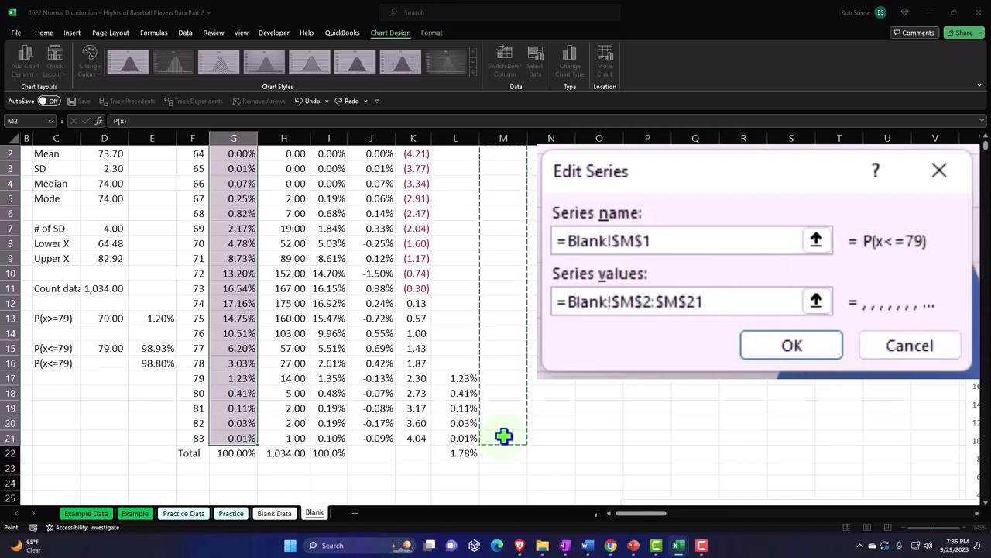
{"action": "left_click", "coordinate": [786, 348]}
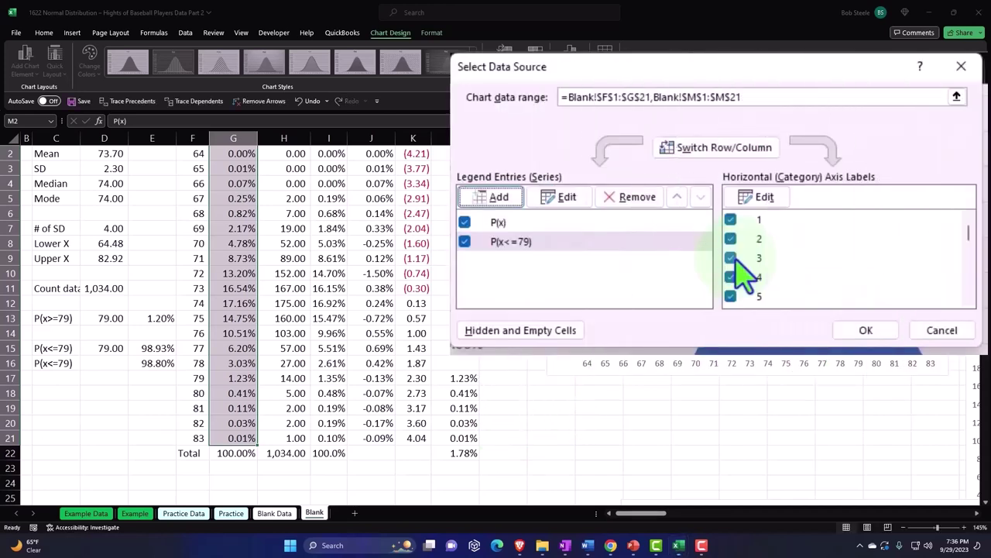
{"action": "left_click", "coordinate": [865, 332]}
{"action": "left_click", "coordinate": [498, 316]}
{"action": "scroll", "coordinate": [498, 316], "scroll_direction": "up", "scroll_amount": 1}
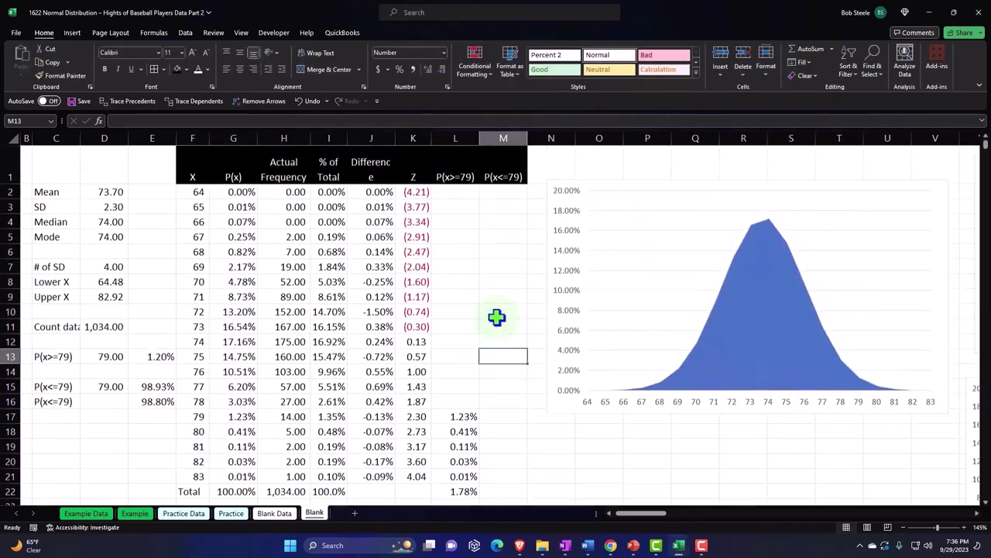
- Check the sum of the P(x) values for X from 64 through 79
{"action": "left_click", "coordinate": [509, 201]}
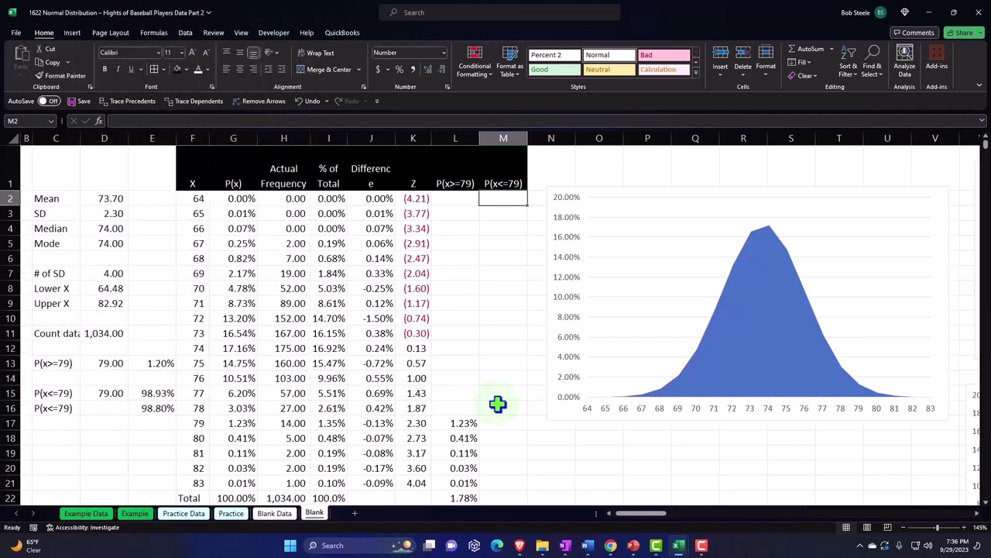
{"action": "left_click_drag", "start_coordinate": [197, 423], "coordinate": [195, 202]}
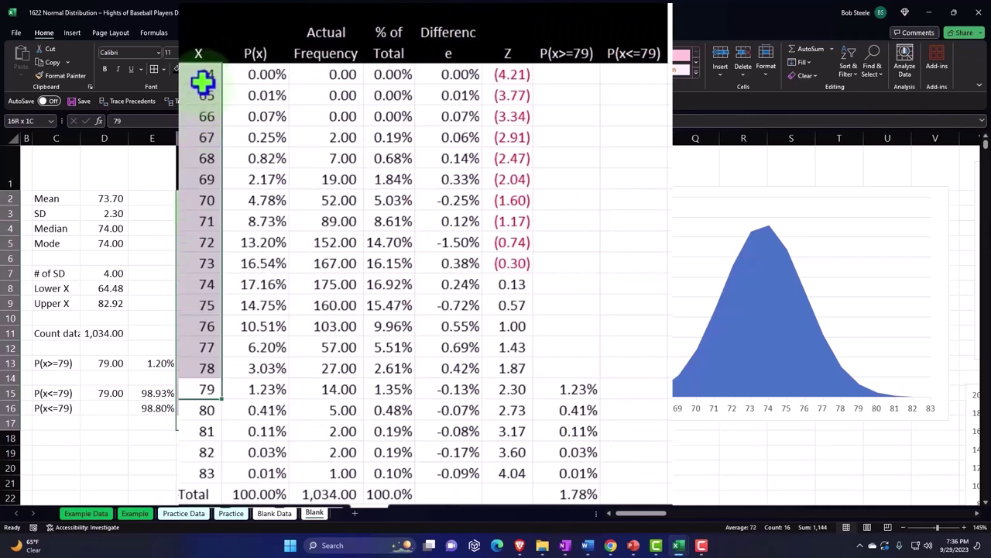
{"action": "left_click_drag", "start_coordinate": [202, 82], "coordinate": [203, 84]}
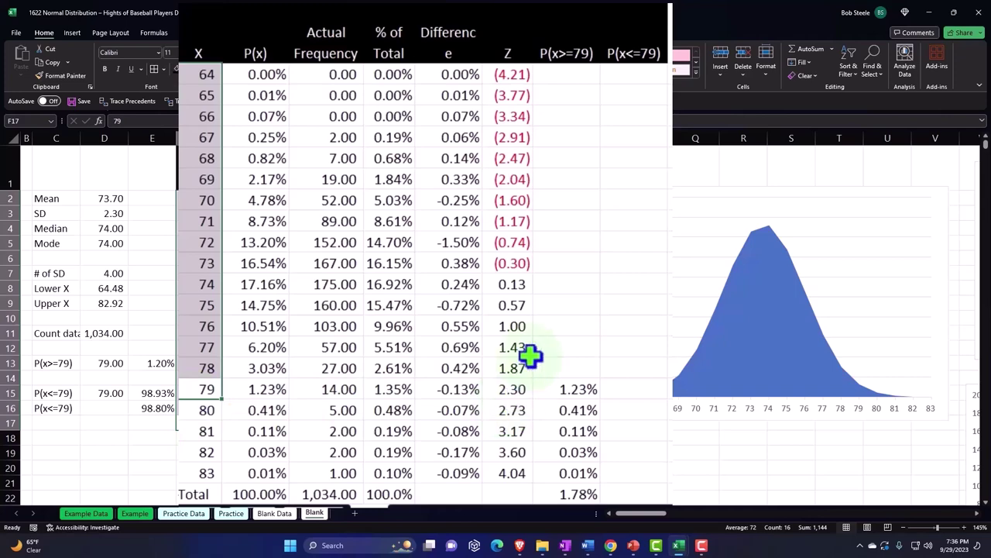
{"action": "left_click_drag", "start_coordinate": [264, 389], "coordinate": [256, 74]}
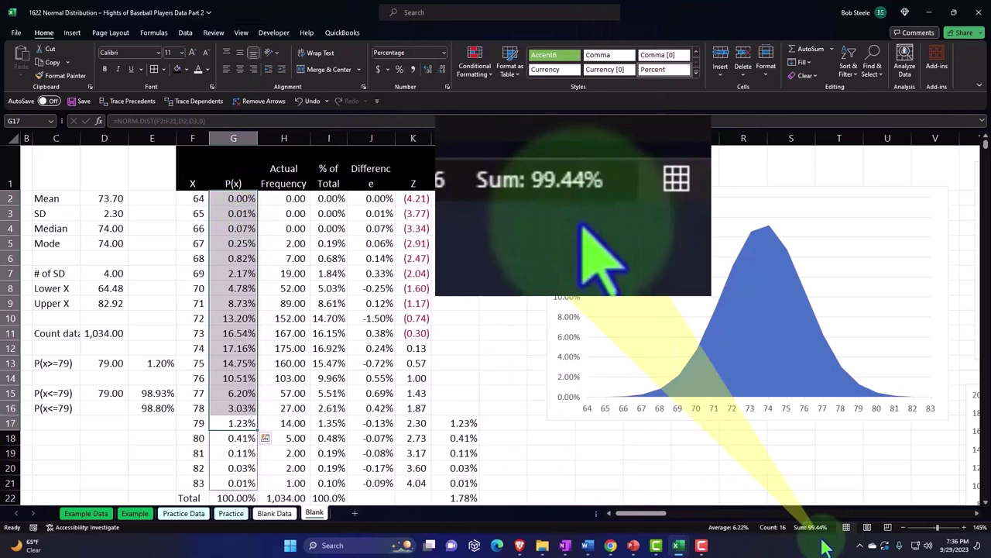
- Enter the formula =IF(F2<=D15,G2,"") in cell M2 under the P(x<=79) header
{"action": "left_click", "coordinate": [507, 199]}
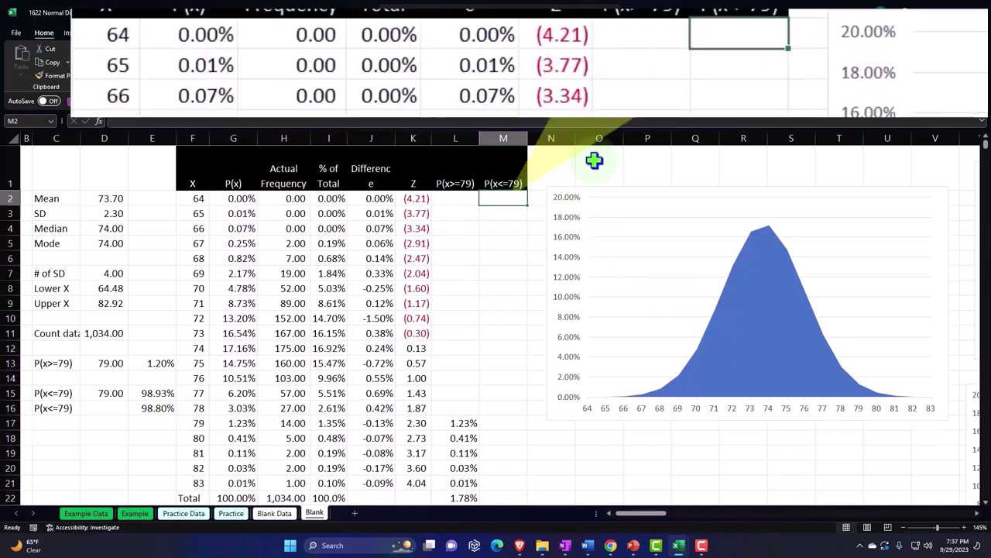
{"action": "type", "text": "=if"}
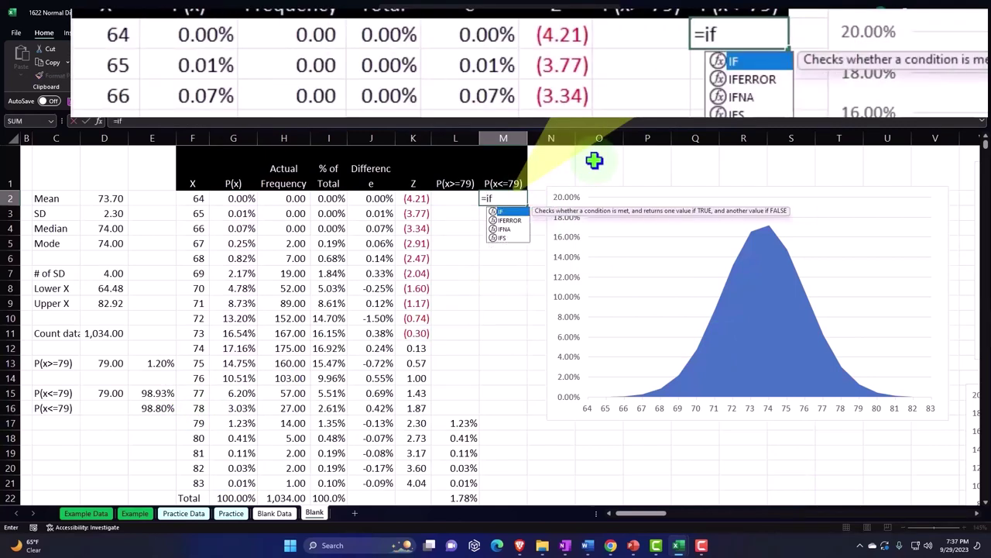
{"action": "type", "text": "("}
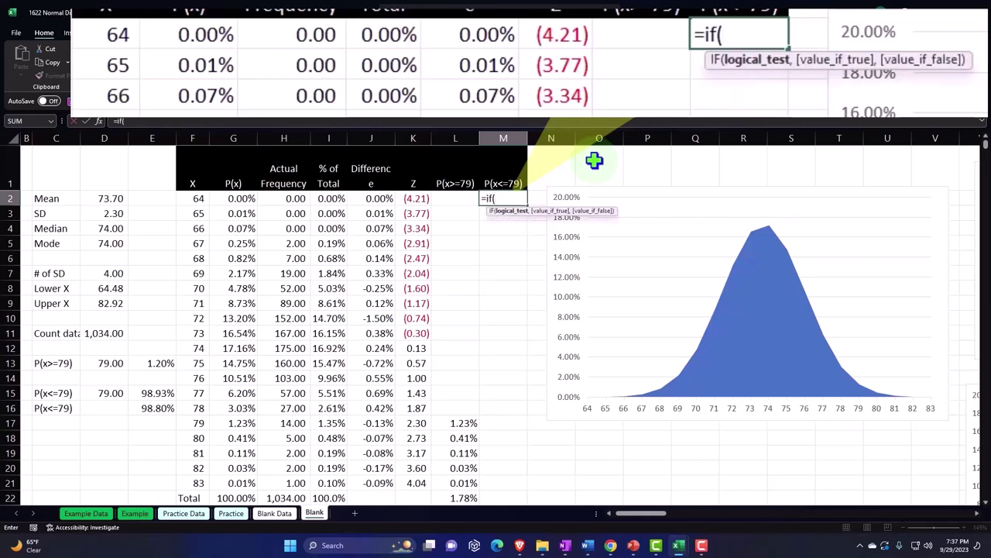
{"action": "left_click", "coordinate": [197, 201]}
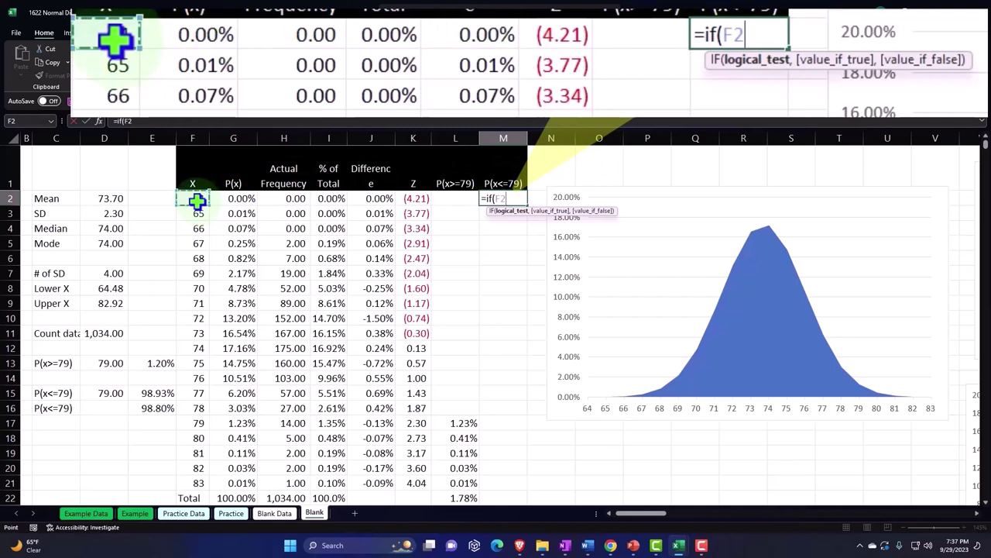
{"action": "type", "text": "<="}
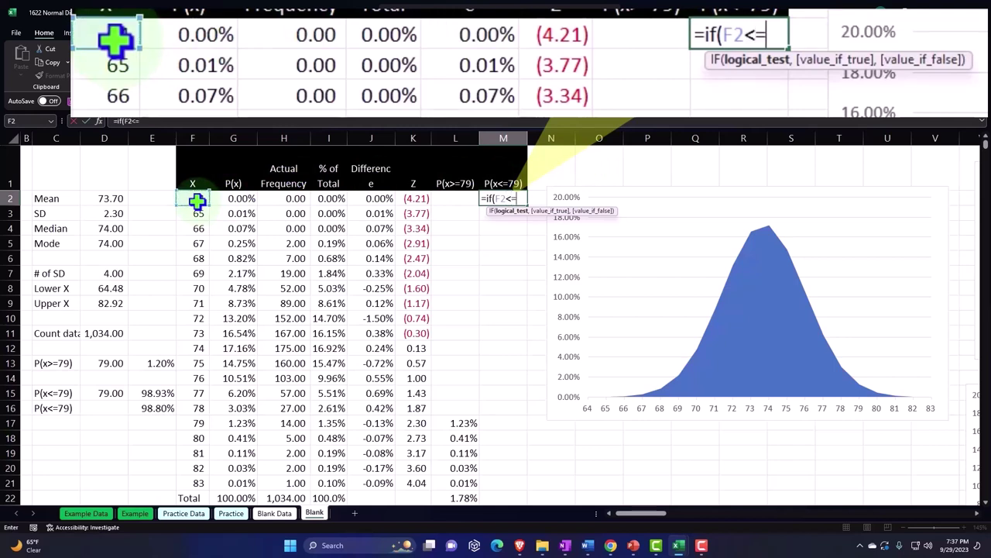
{"action": "left_click", "coordinate": [107, 394]}
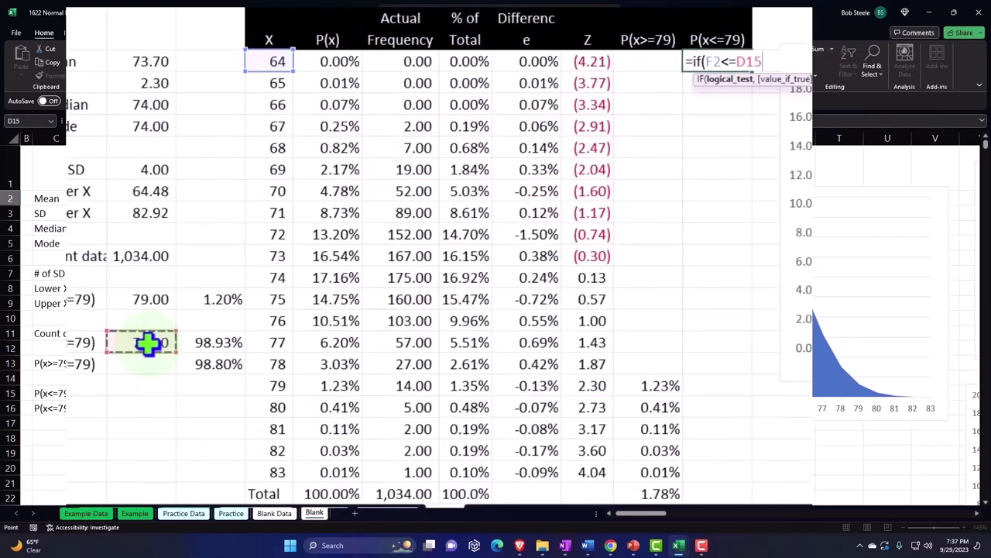
{"action": "type", "text": ","}
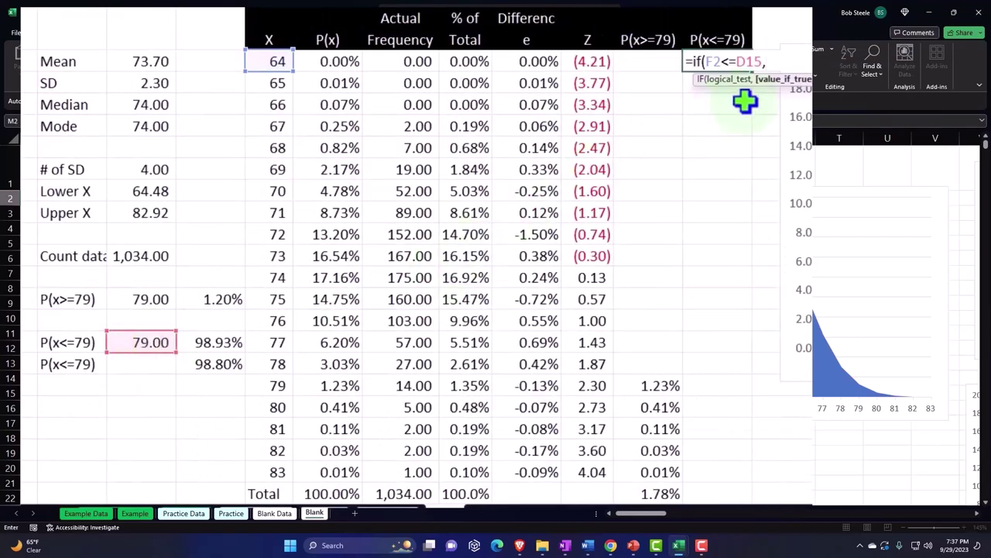
{"action": "left_click", "coordinate": [338, 62]}
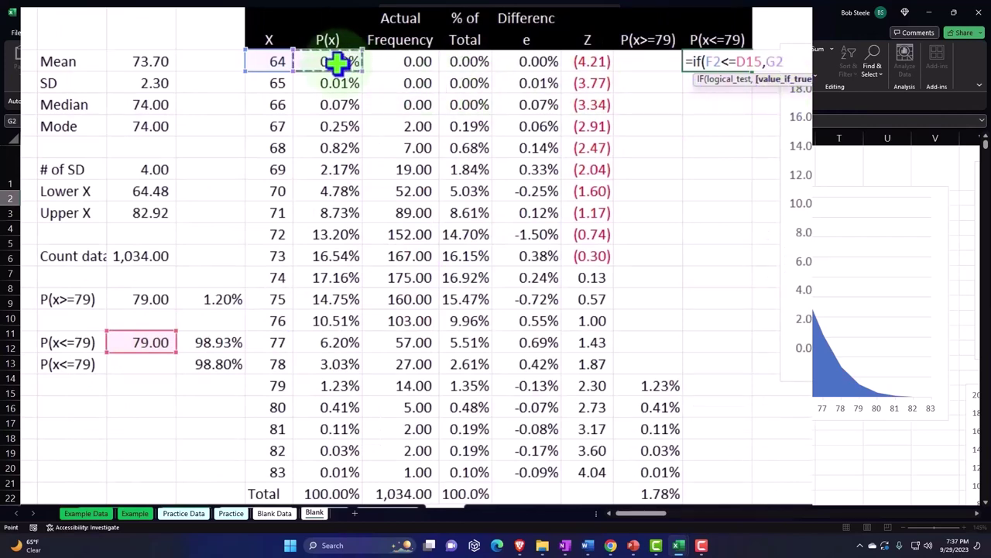
{"action": "type", "text": ","}
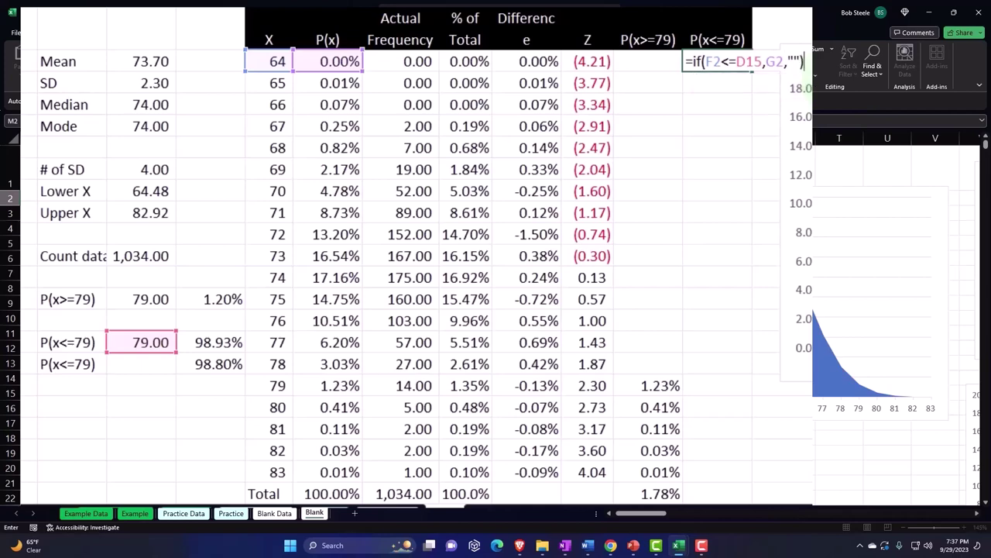
{"action": "key", "text": "Return"}
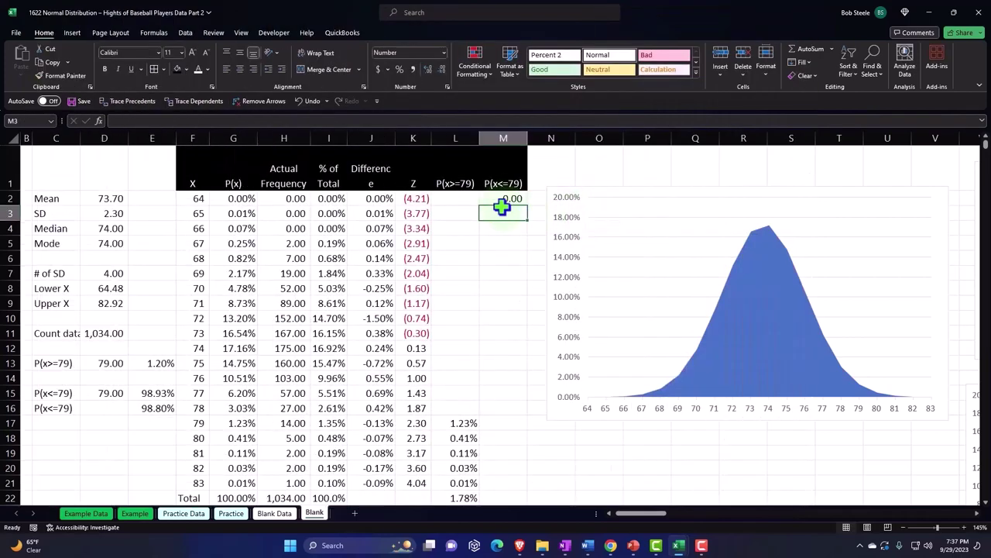
- Format M2 as a percentage with two decimals and fill its formula down to M21
{"action": "left_click", "coordinate": [717, 62]}
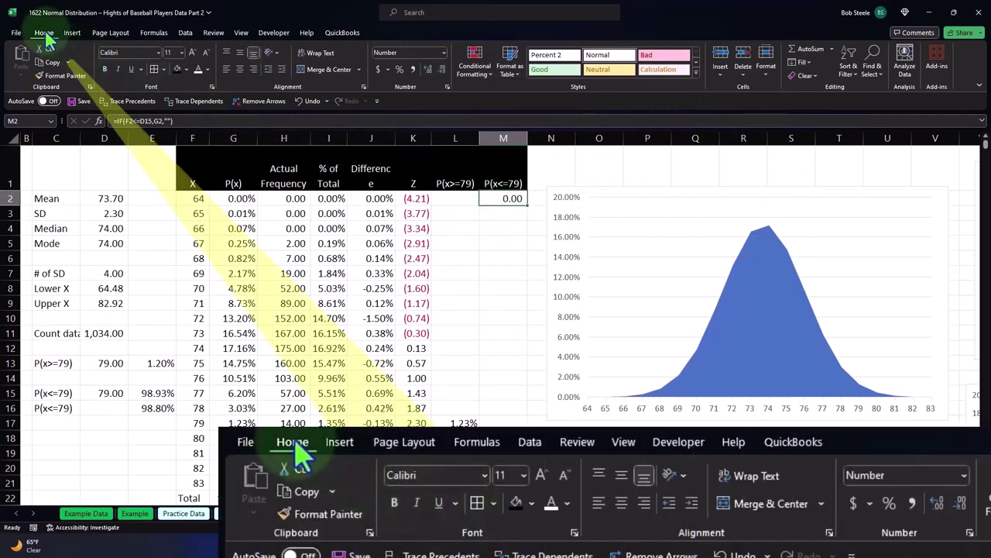
{"action": "left_click", "coordinate": [399, 68]}
{"action": "left_click", "coordinate": [429, 69]}
{"action": "left_click", "coordinate": [429, 69]}
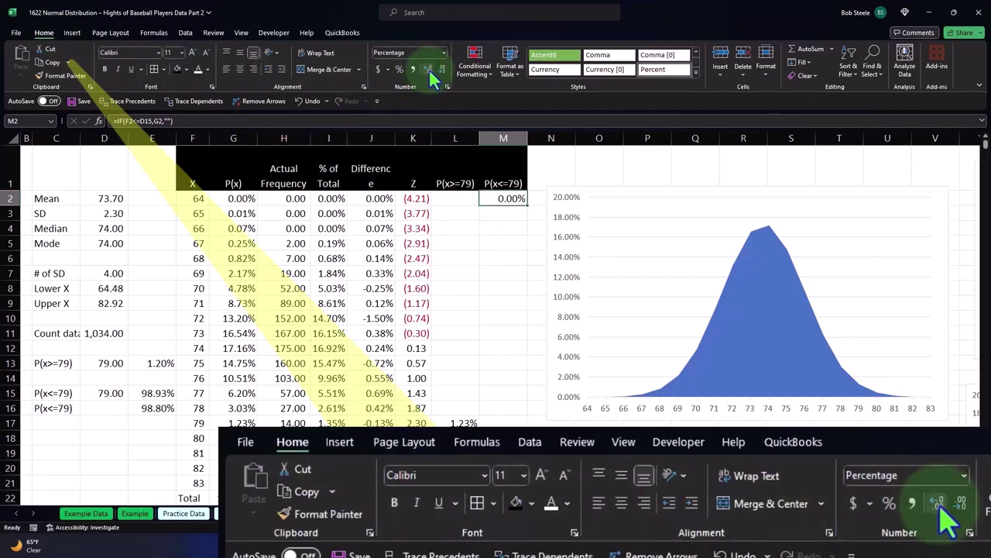
{"action": "double_click", "coordinate": [527, 205]}
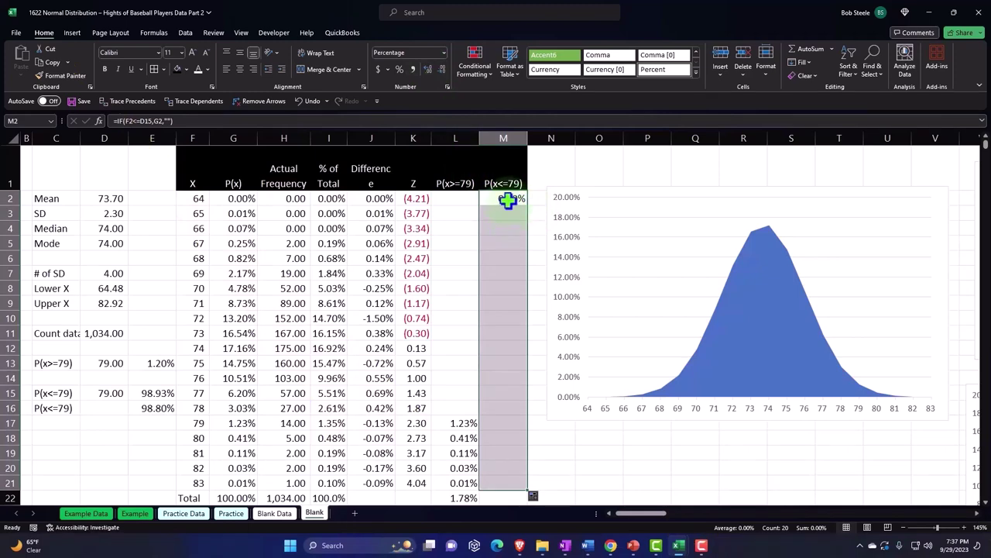
- Make the D15 reference in M2's IF formula absolute ($D$15) and fill the corrected formula down to M21
{"action": "double_click", "coordinate": [505, 199]}
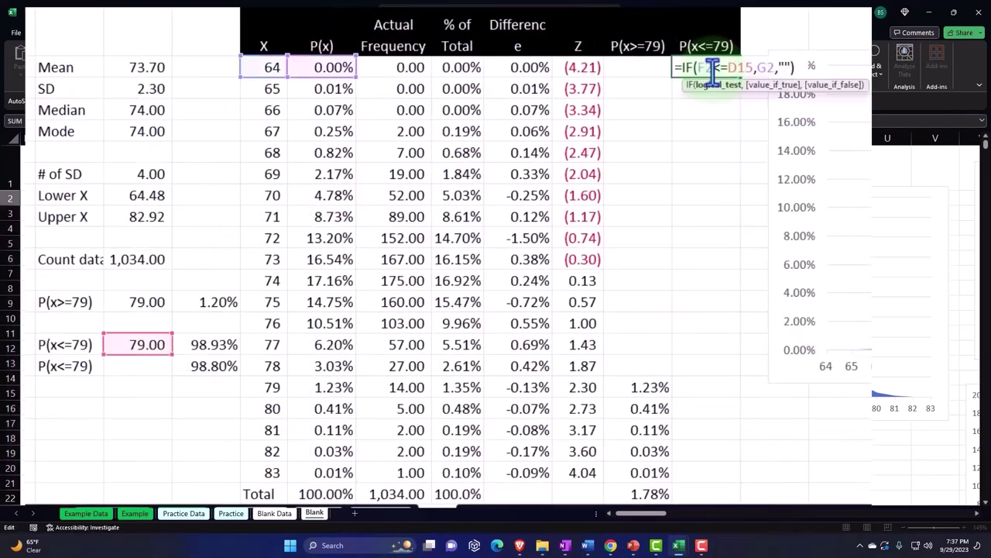
{"action": "left_click", "coordinate": [701, 68]}
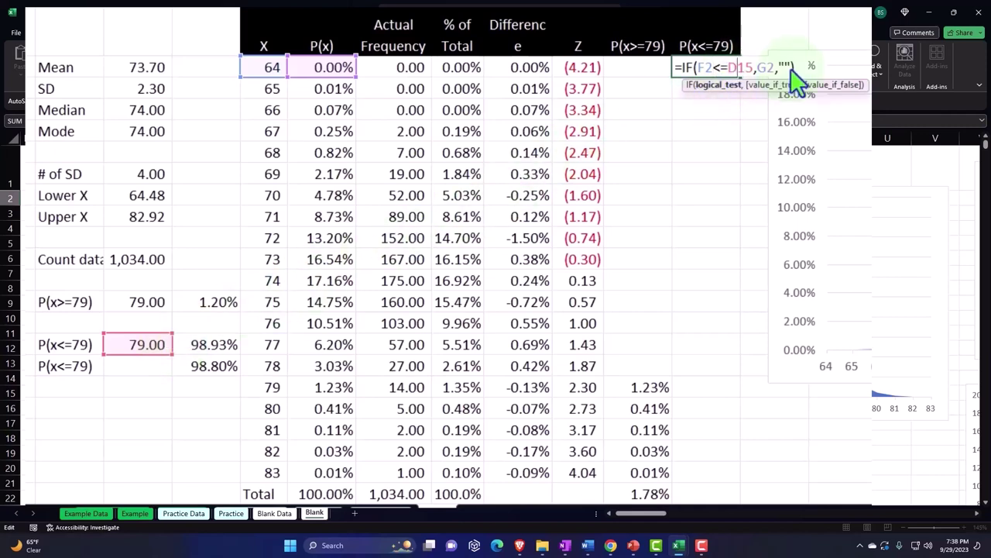
{"action": "key", "text": "F4"}
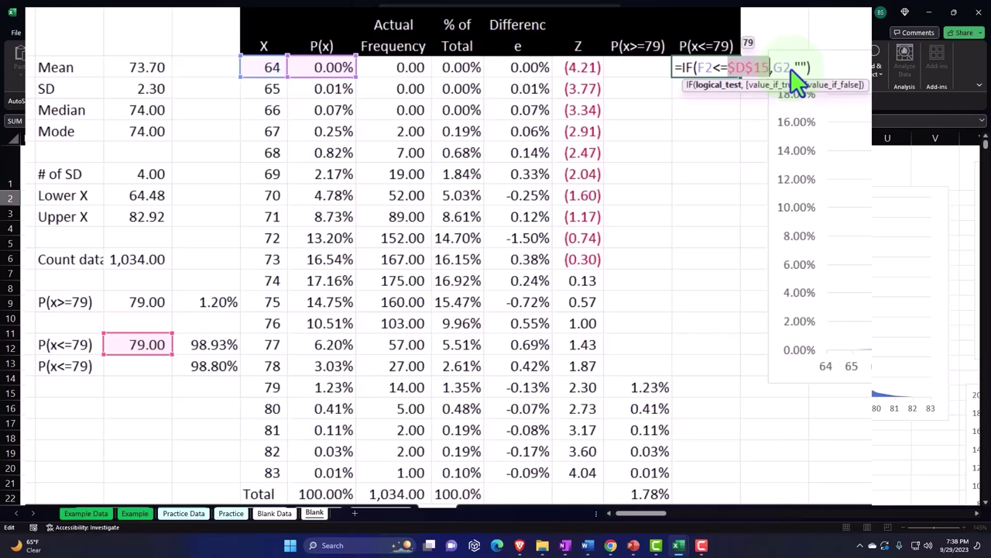
{"action": "key", "text": "Return"}
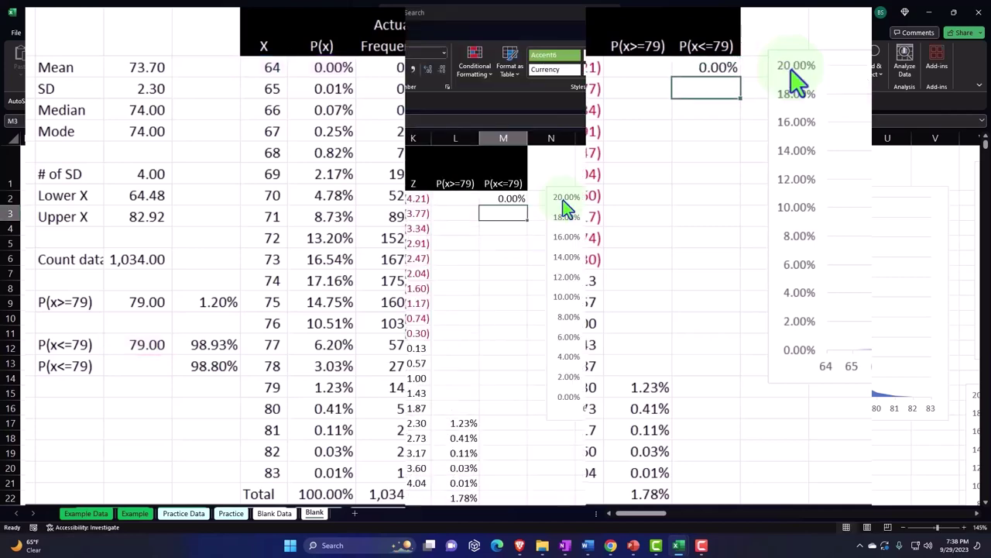
{"action": "left_click", "coordinate": [718, 66]}
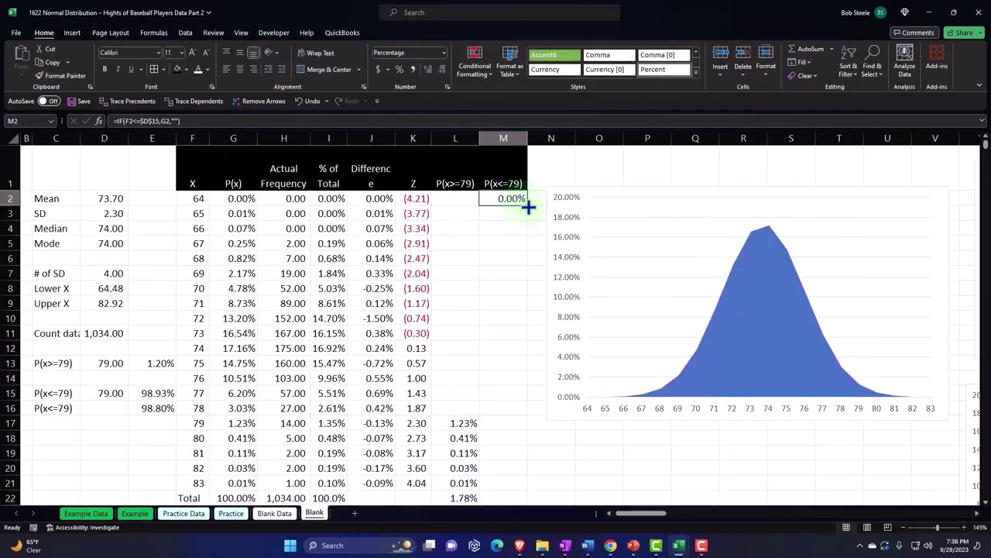
{"action": "double_click", "coordinate": [525, 203]}
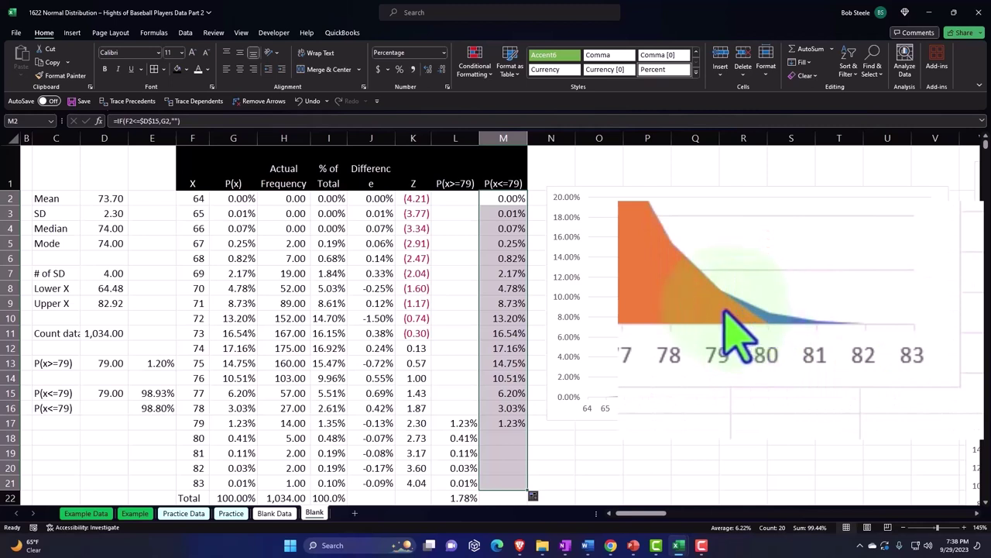
- Change the P(x<=79) threshold in cell D15 to 76
{"action": "mouse_move", "coordinate": [778, 315]}
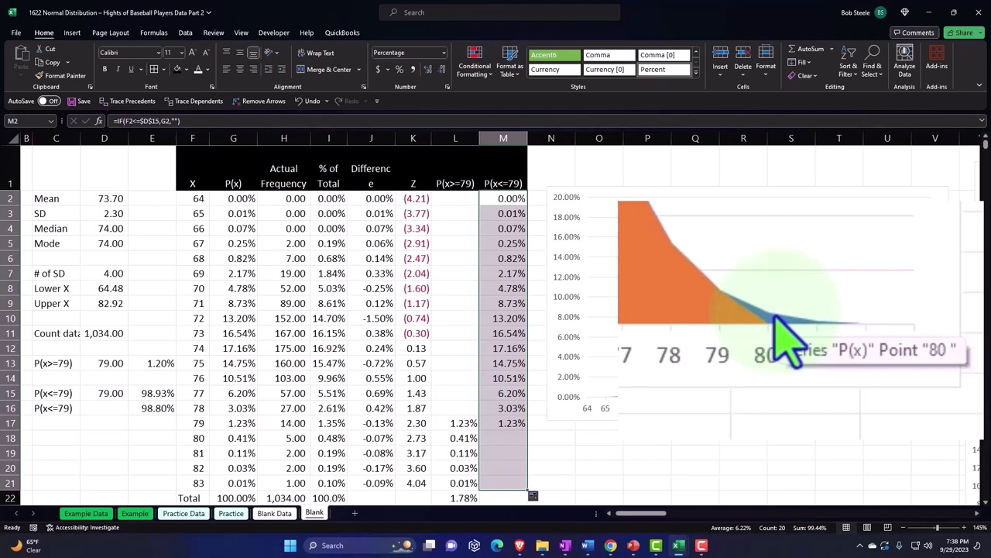
{"action": "left_click", "coordinate": [111, 399]}
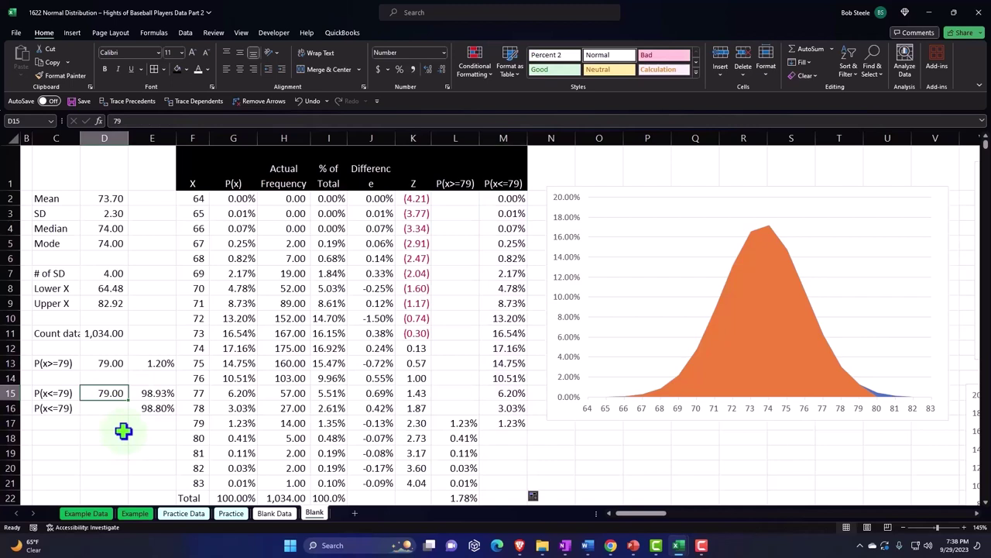
{"action": "type", "text": "76"}
{"action": "key", "text": "Return"}
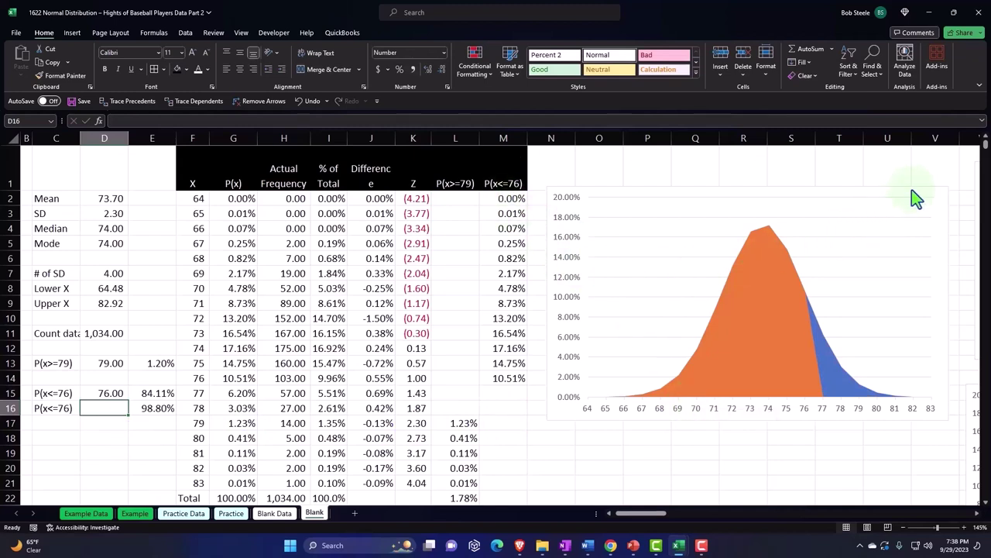
- Add a legend to the normal distribution area chart
{"action": "left_click", "coordinate": [946, 205]}
{"action": "left_click", "coordinate": [961, 194]}
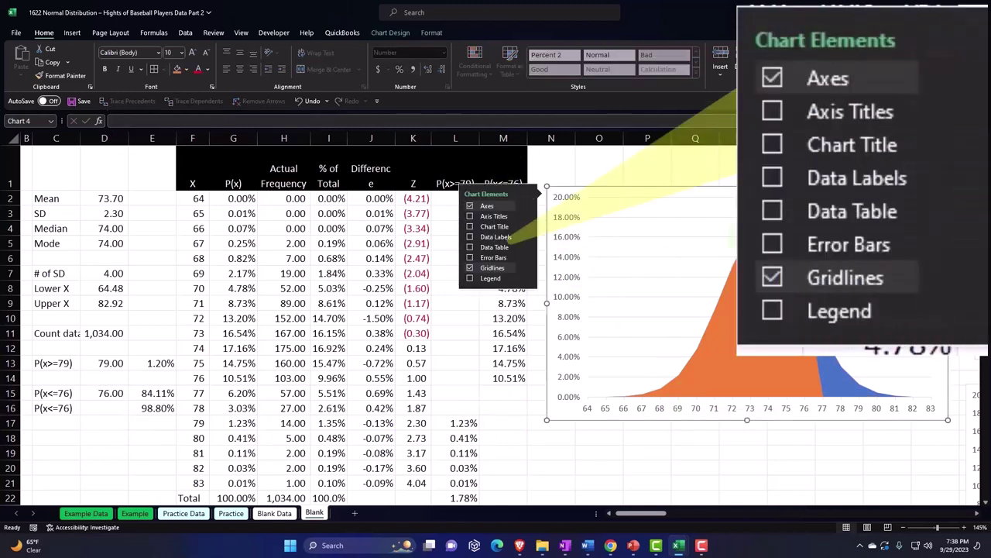
{"action": "left_click", "coordinate": [469, 277]}
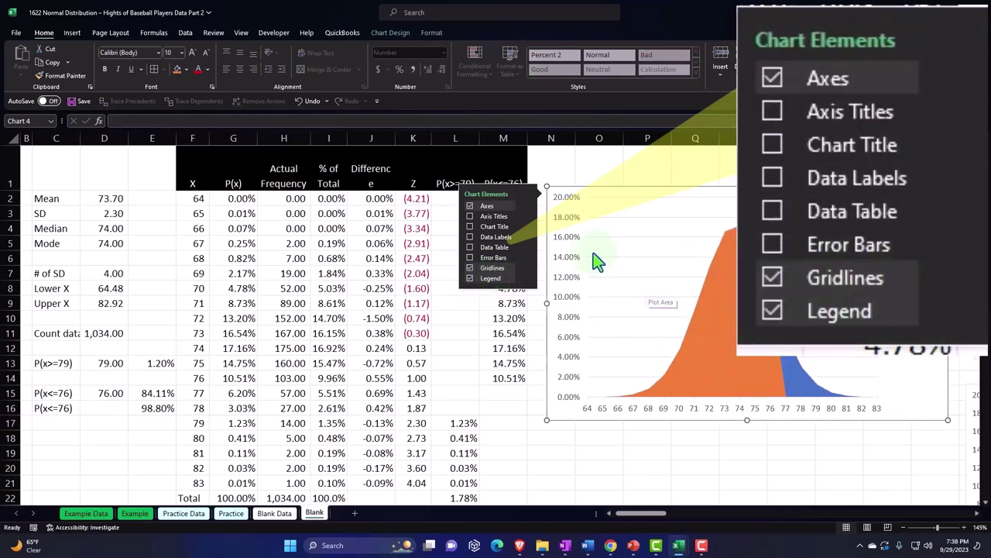
{"action": "left_click", "coordinate": [961, 194]}
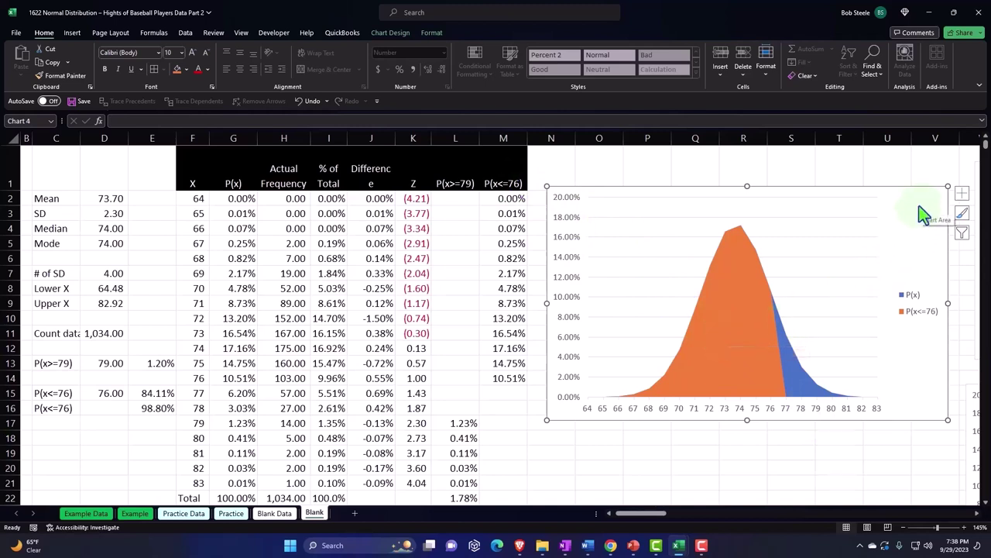
- Plot the P(x<=76) series on the secondary axis and delete the secondary vertical axis from the chart
{"action": "double_click", "coordinate": [748, 290]}
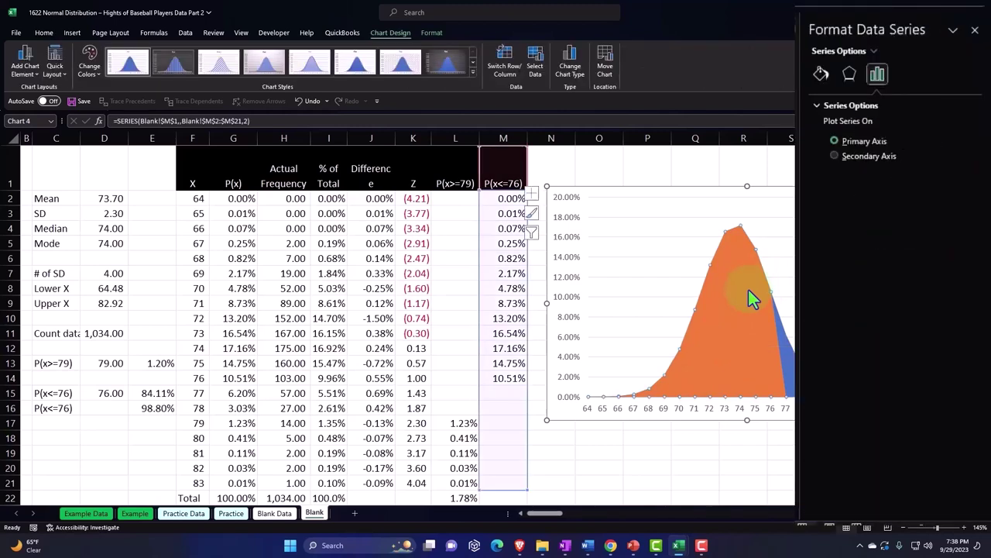
{"action": "left_click", "coordinate": [835, 156]}
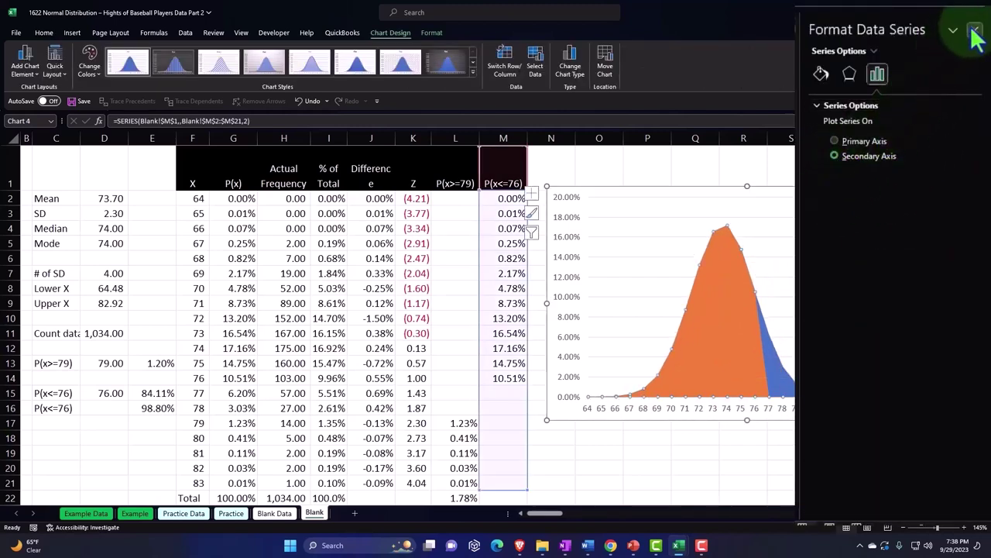
{"action": "left_click", "coordinate": [975, 39]}
{"action": "left_click", "coordinate": [836, 166]}
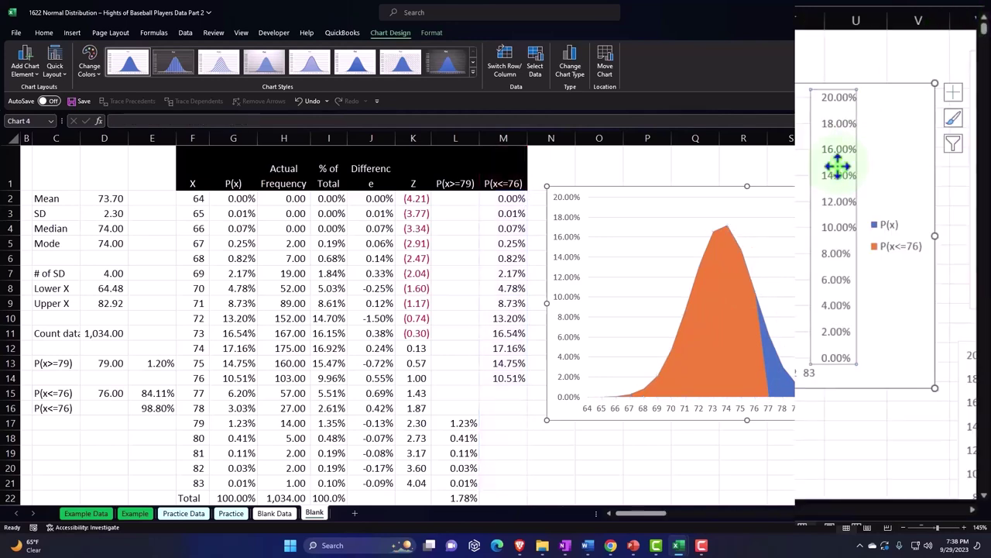
{"action": "key", "text": "Delete"}
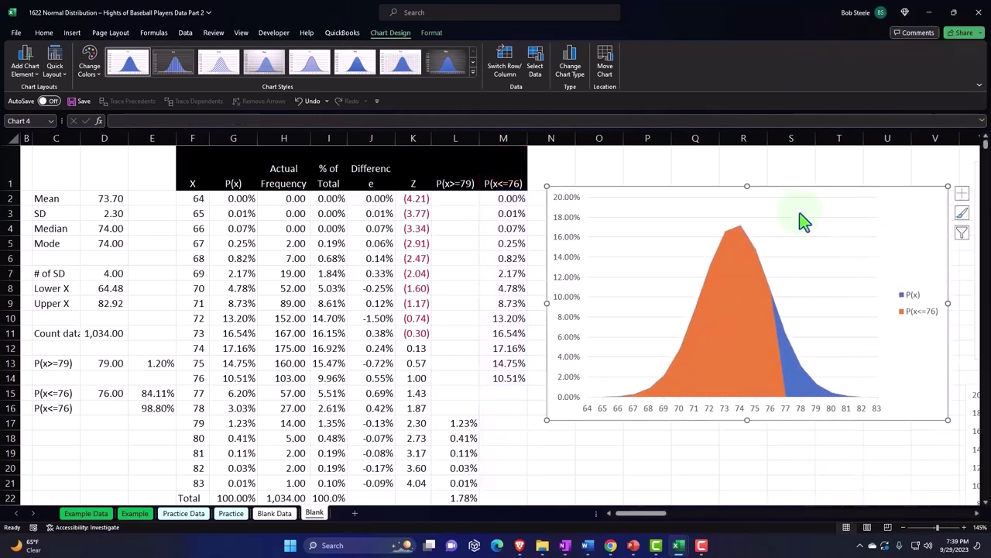
- Set the P(x<=76) series' horizontal axis labels to the Z values in K2:K21 and apply the data source changes
{"action": "left_click", "coordinate": [538, 75]}
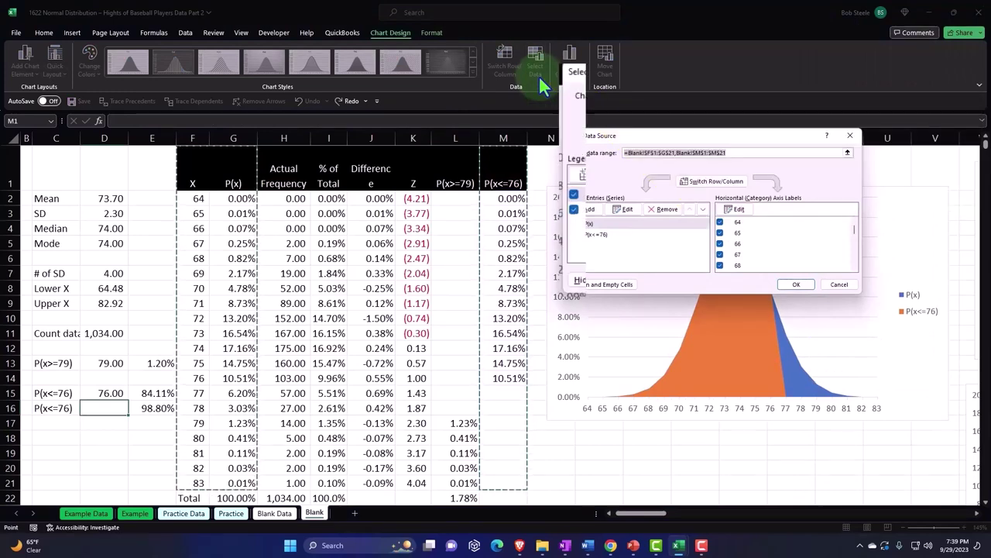
{"action": "left_click", "coordinate": [598, 210]}
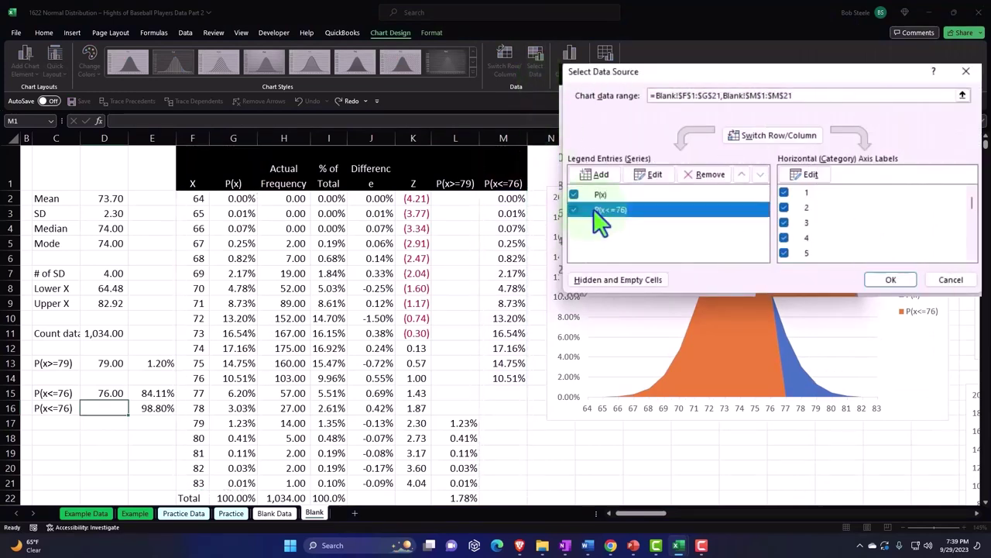
{"action": "left_click", "coordinate": [809, 175]}
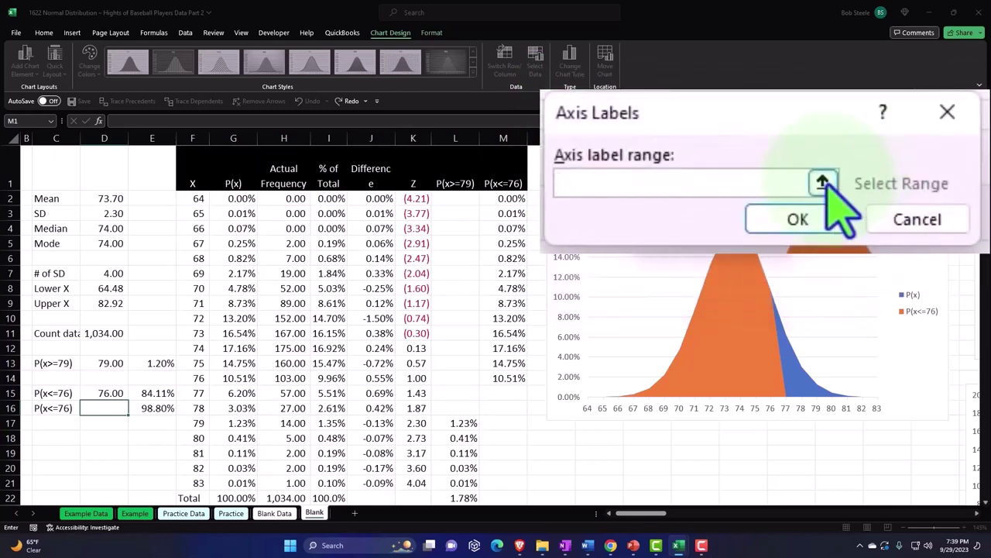
{"action": "left_click", "coordinate": [824, 183]}
{"action": "left_click", "coordinate": [409, 199]}
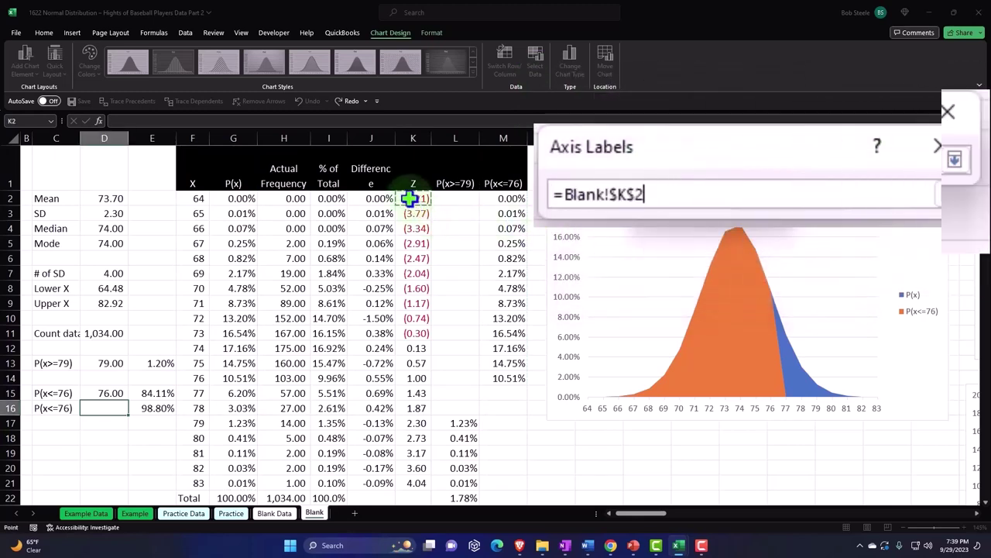
{"action": "key", "text": "ctrl+shift+Down"}
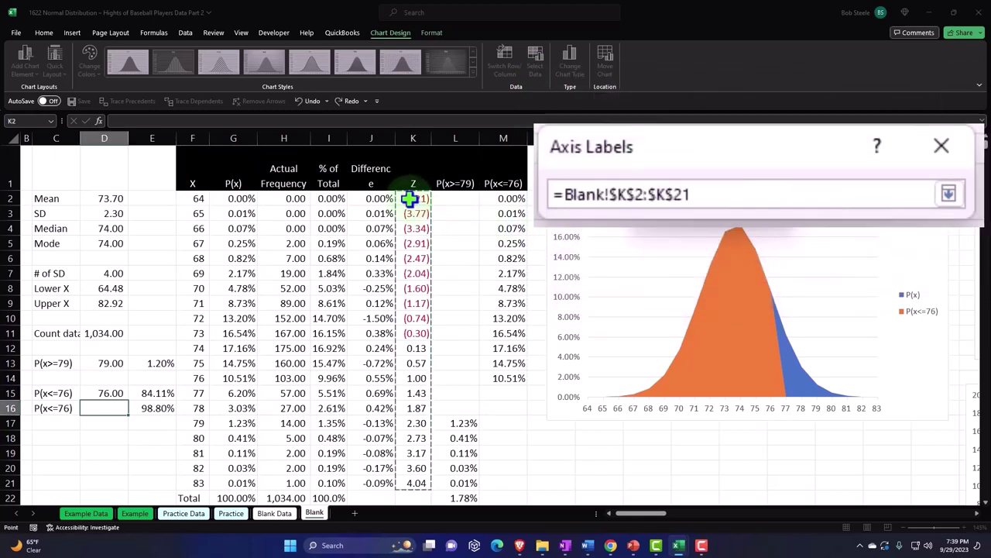
{"action": "left_click", "coordinate": [949, 194]}
{"action": "left_click", "coordinate": [805, 255]}
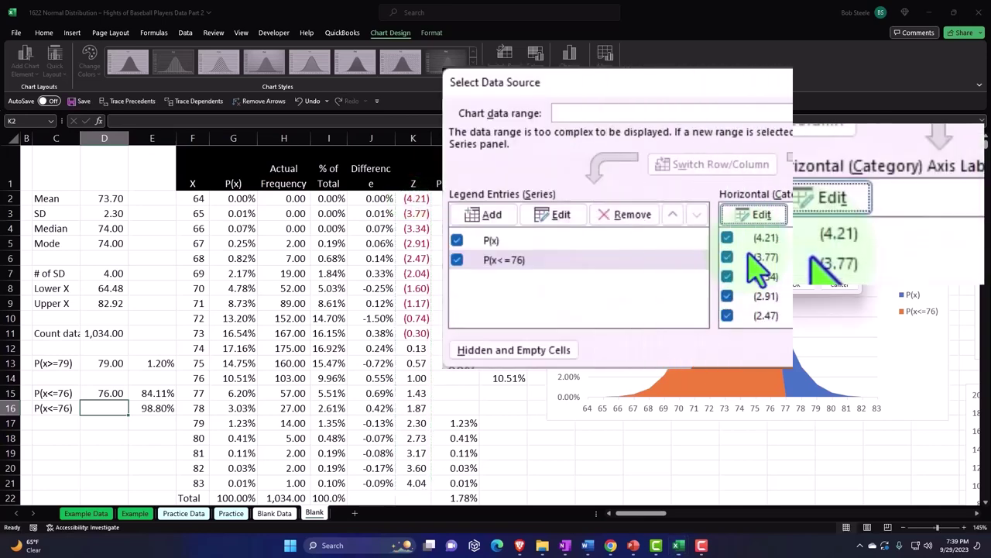
{"action": "left_click", "coordinate": [852, 352]}
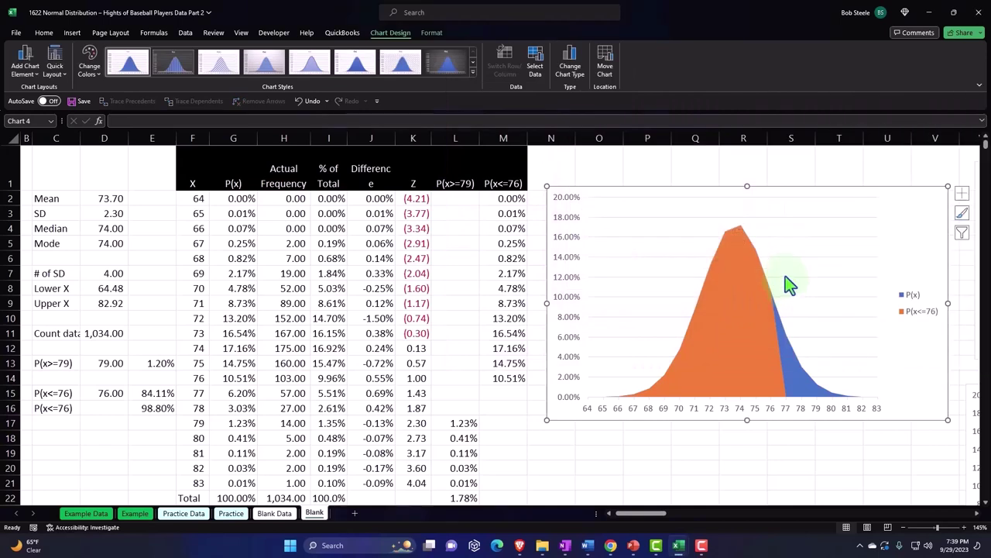
- Show the secondary horizontal axis on the chart for the Z values
{"action": "left_click", "coordinate": [961, 193]}
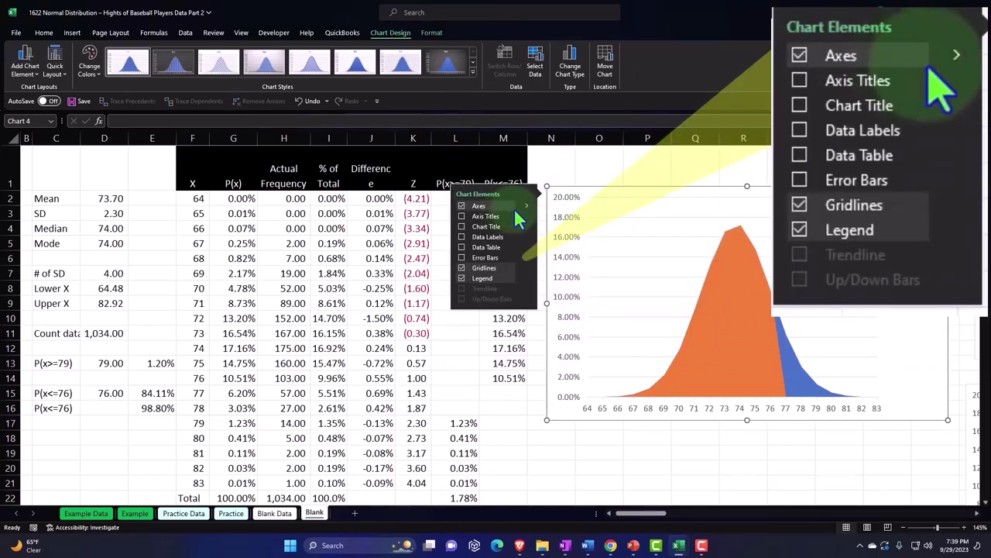
{"action": "left_click", "coordinate": [527, 206]}
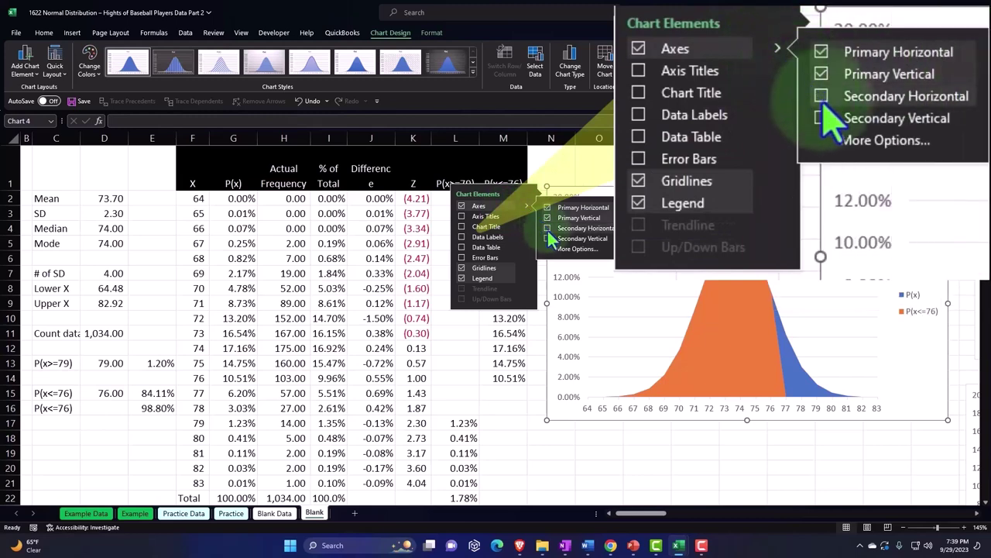
{"action": "left_click", "coordinate": [547, 229]}
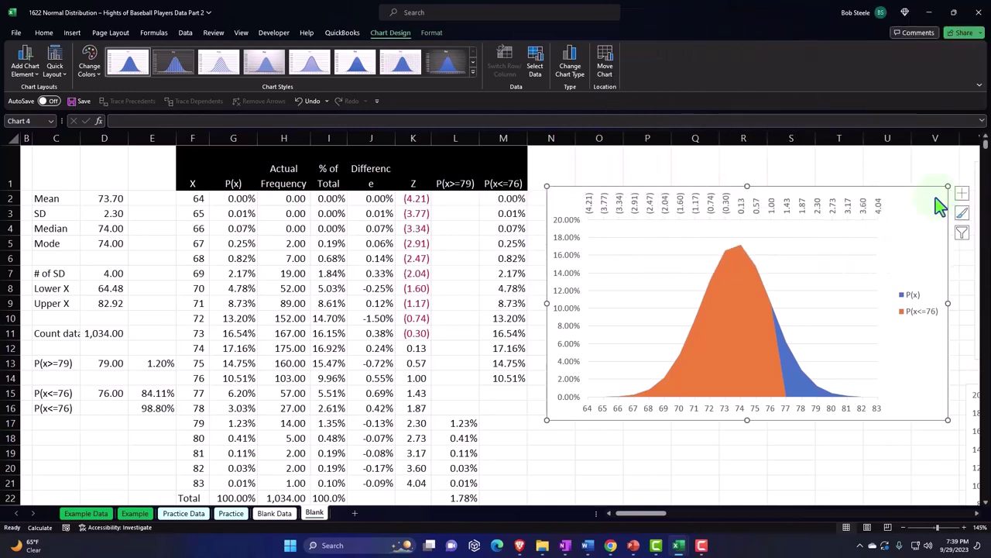
- Set the label position of the secondary horizontal Z axis to Low
{"action": "left_click", "coordinate": [815, 214]}
{"action": "double_click", "coordinate": [816, 214]}
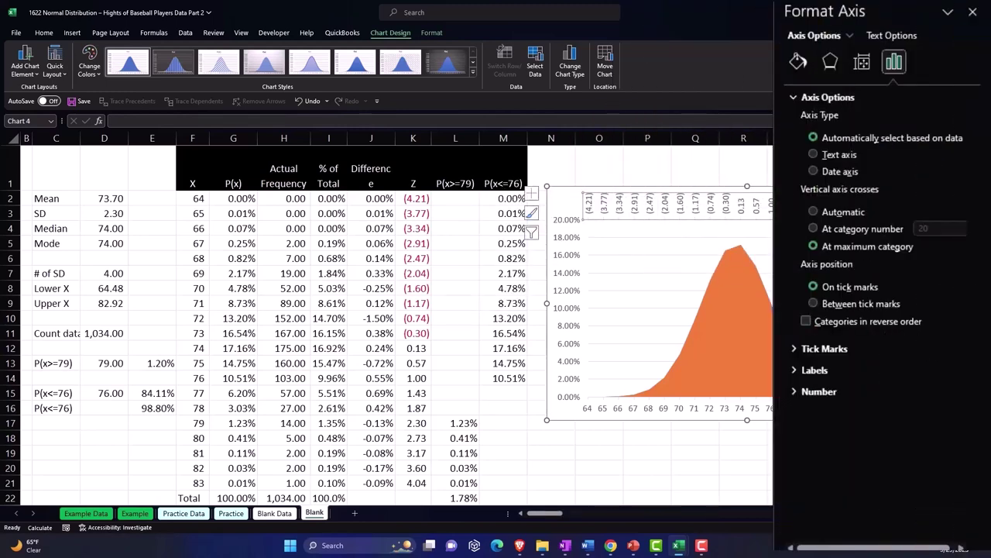
{"action": "left_click", "coordinate": [805, 370]}
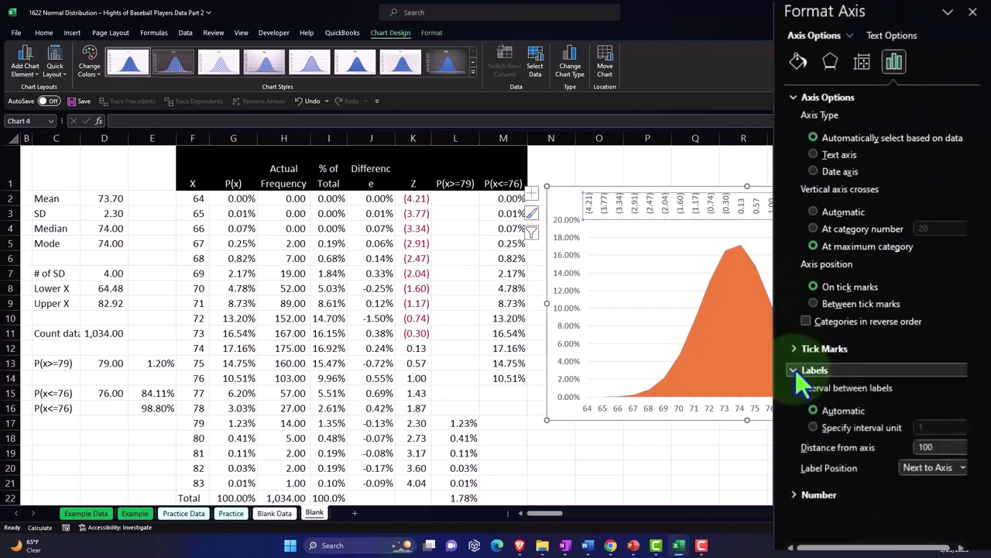
{"action": "left_click", "coordinate": [924, 468]}
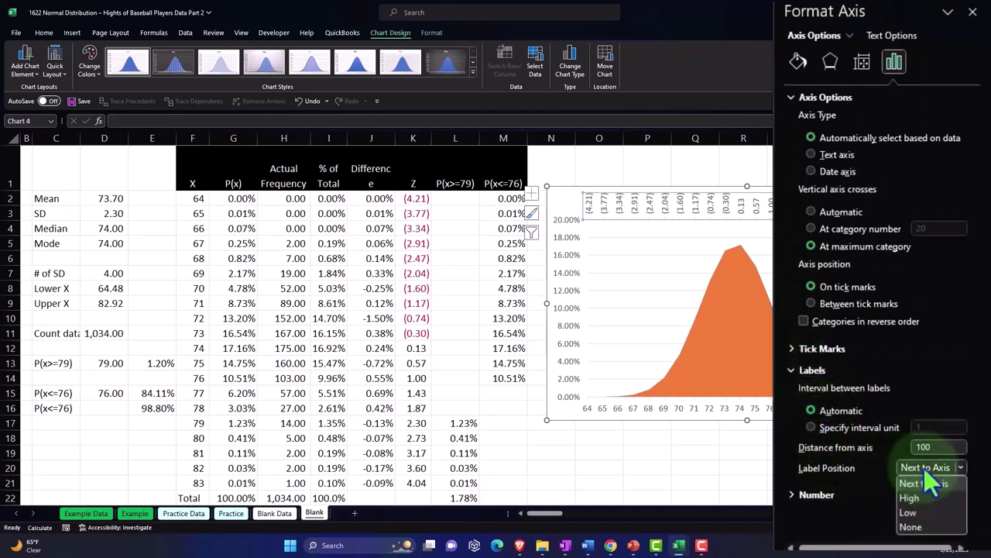
{"action": "left_click", "coordinate": [918, 512]}
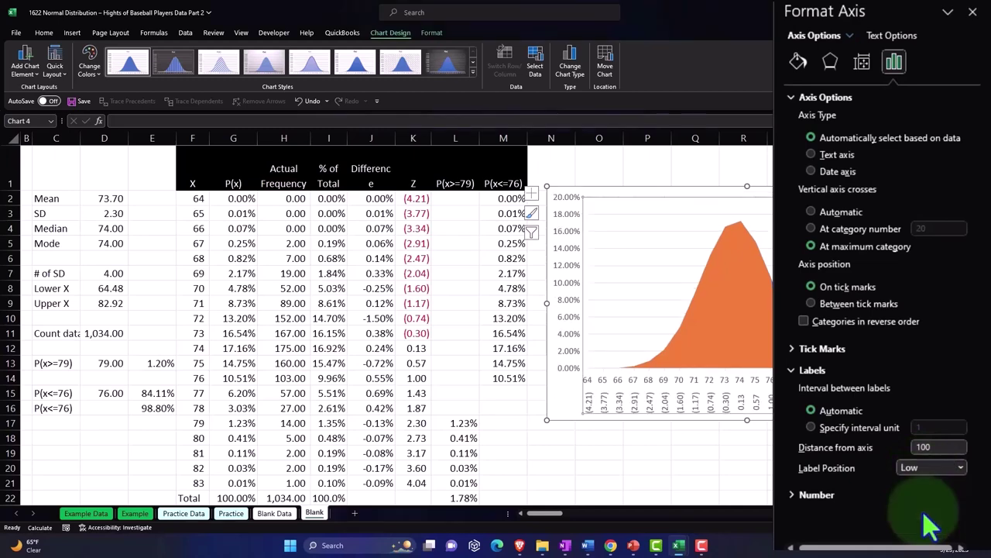
{"action": "left_click", "coordinate": [973, 11]}
- Reposition the lower area chart and move the P(x<=76) chart down the sheet, below the data table
{"action": "key", "text": "ctrl+v"}
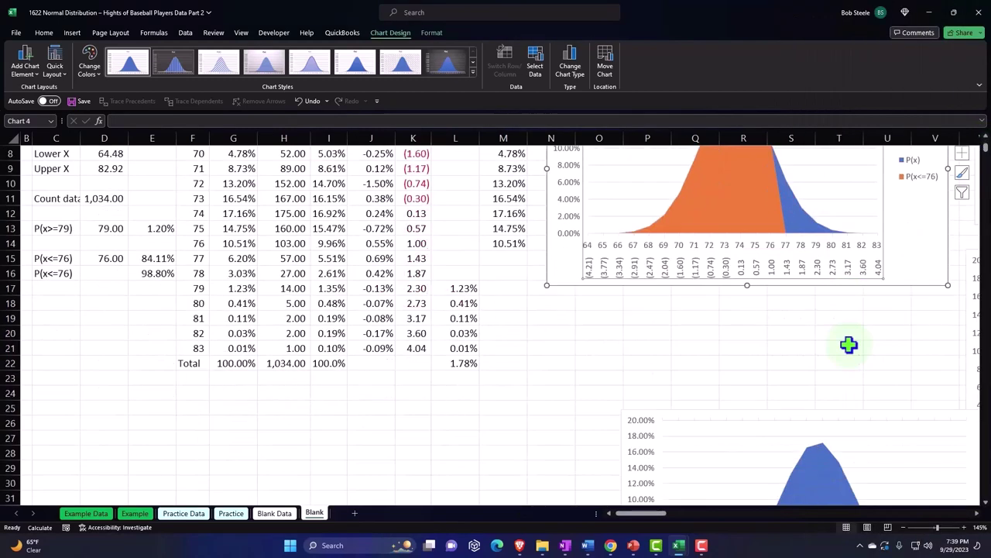
{"action": "scroll", "coordinate": [848, 345], "scroll_direction": "down", "scroll_amount": 4}
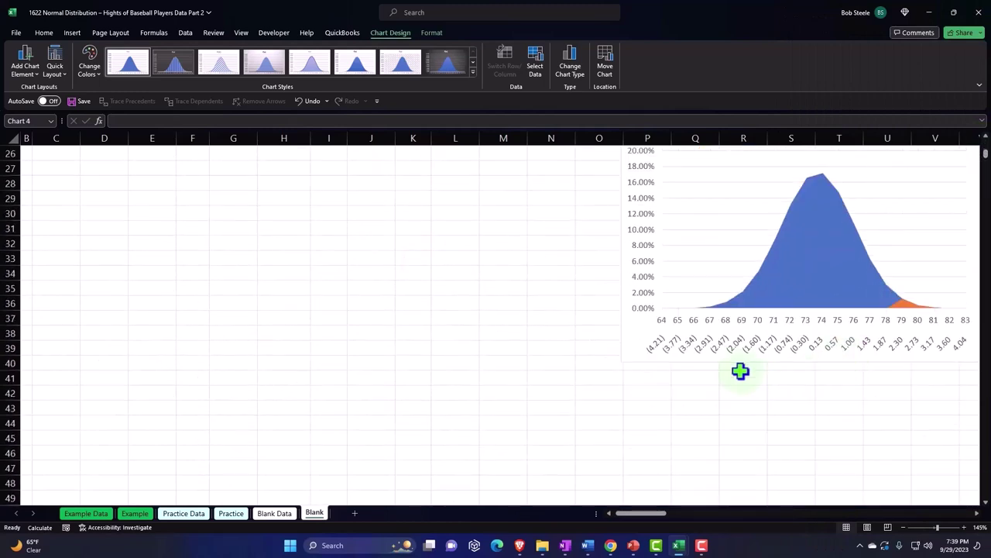
{"action": "scroll", "coordinate": [710, 379], "scroll_direction": "up", "scroll_amount": 7}
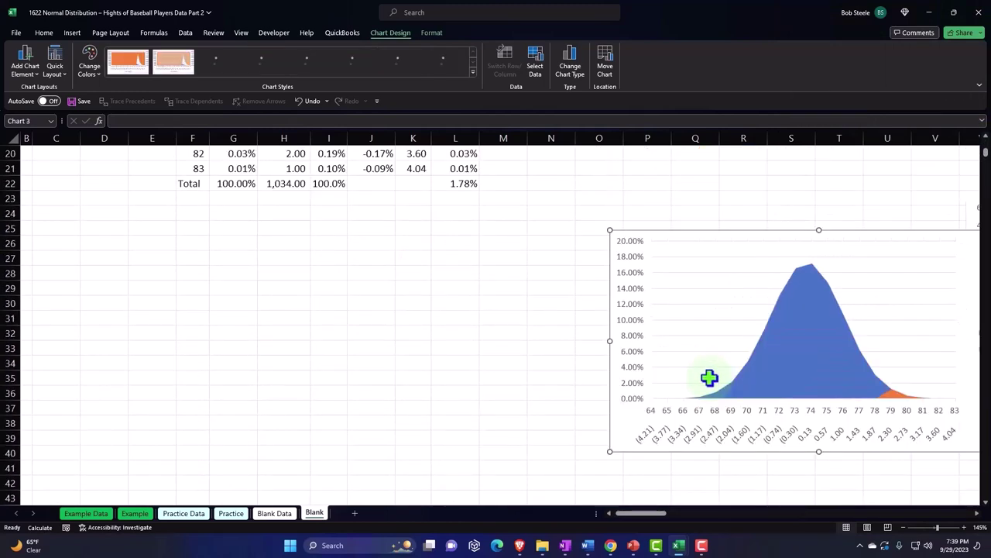
{"action": "left_click_drag", "start_coordinate": [563, 321], "coordinate": [616, 545]}
{"action": "scroll", "coordinate": [555, 295], "scroll_direction": "down", "scroll_amount": 2}
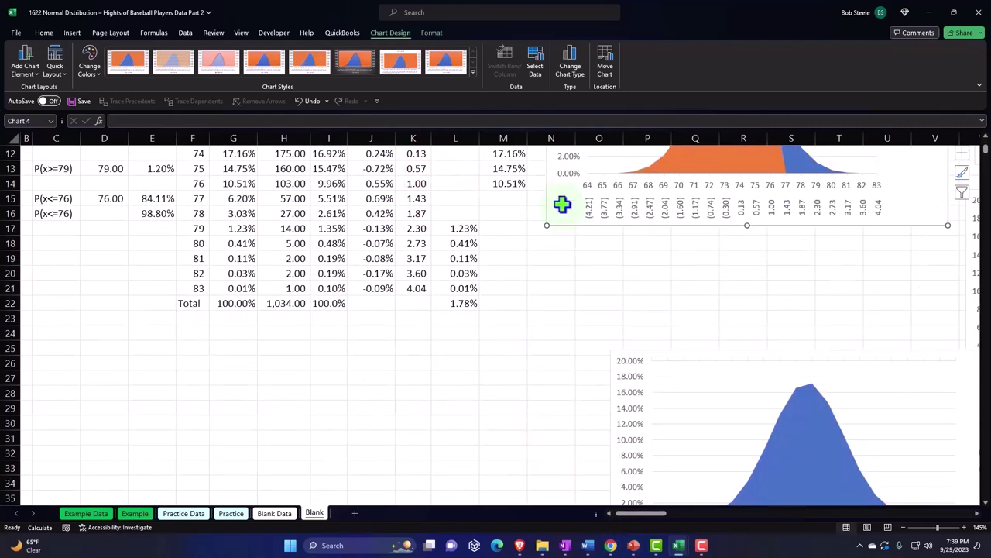
{"action": "left_click_drag", "start_coordinate": [563, 202], "coordinate": [620, 464]}
{"action": "scroll", "coordinate": [547, 328], "scroll_direction": "down", "scroll_amount": 3}
{"action": "left_click_drag", "start_coordinate": [613, 318], "coordinate": [620, 475]}
{"action": "scroll", "coordinate": [463, 313], "scroll_direction": "down", "scroll_amount": 2}
{"action": "left_click_drag", "start_coordinate": [593, 361], "coordinate": [620, 534]}
{"action": "left_click_drag", "start_coordinate": [622, 268], "coordinate": [626, 465]}
{"action": "scroll", "coordinate": [506, 343], "scroll_direction": "up", "scroll_amount": 11}
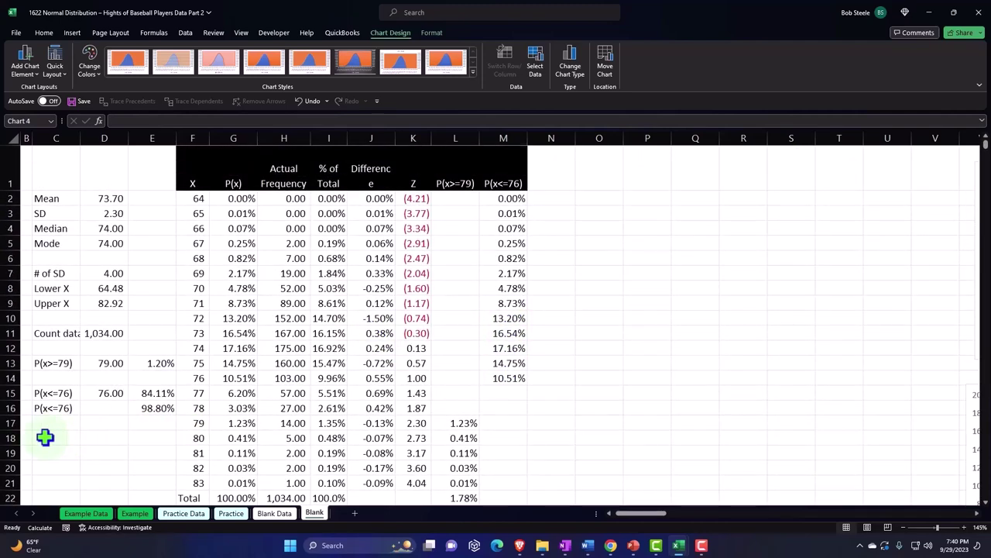
- Enter the headings Lower in cell D18 and Upper in cell E18
{"action": "left_click", "coordinate": [45, 438]}
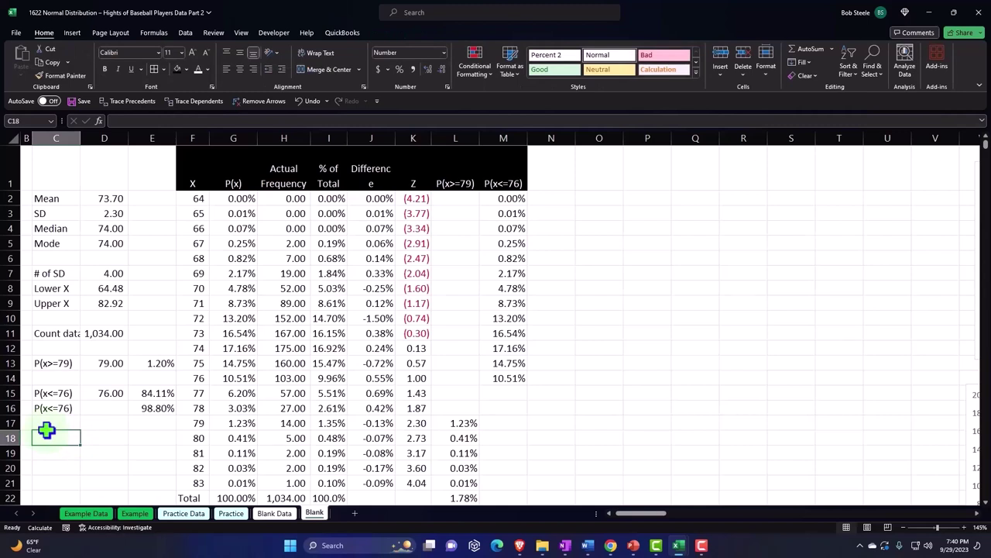
{"action": "key", "text": "Right"}
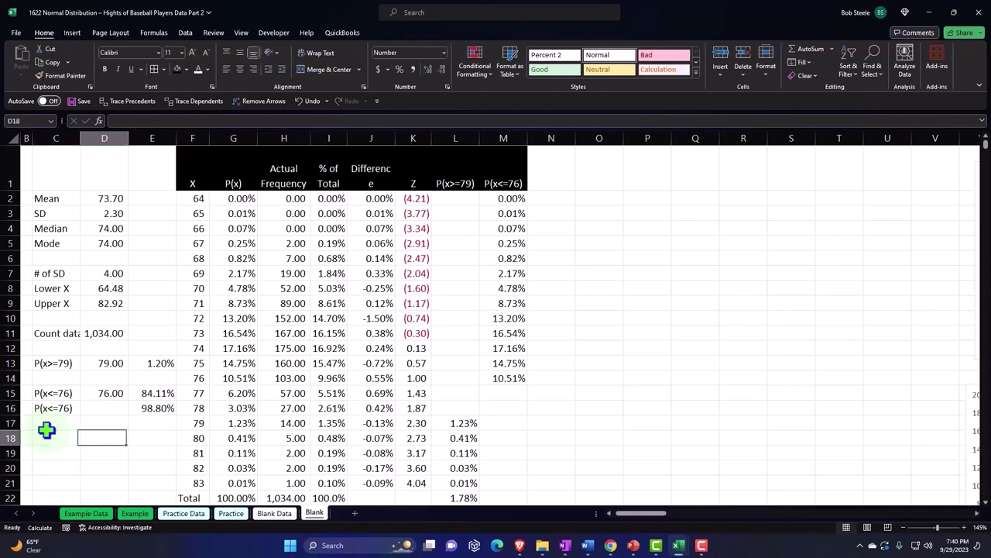
{"action": "type", "text": "Loer"}
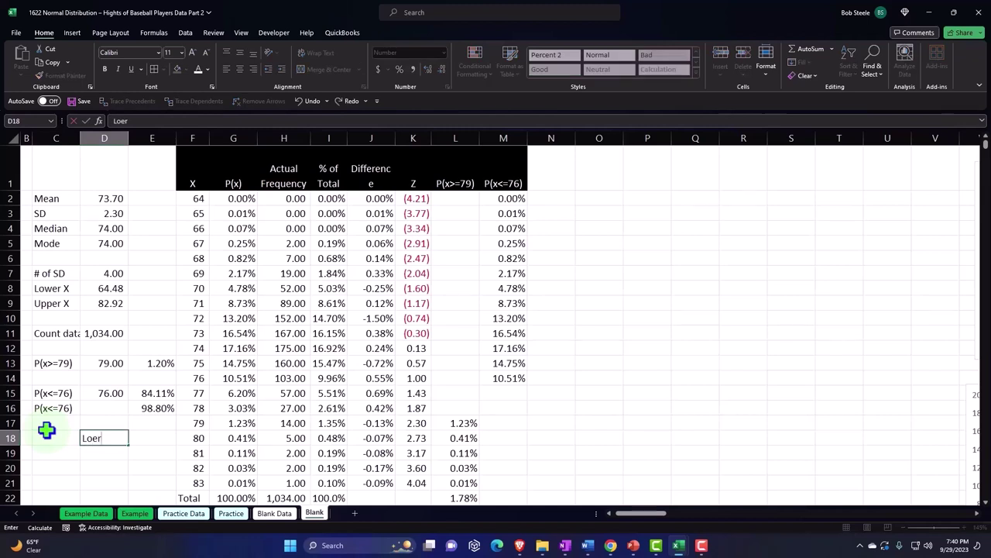
{"action": "key", "text": "BackSpace"}
{"action": "key", "text": "BackSpace"}
{"action": "type", "text": "wer"}
{"action": "key", "text": "Right"}
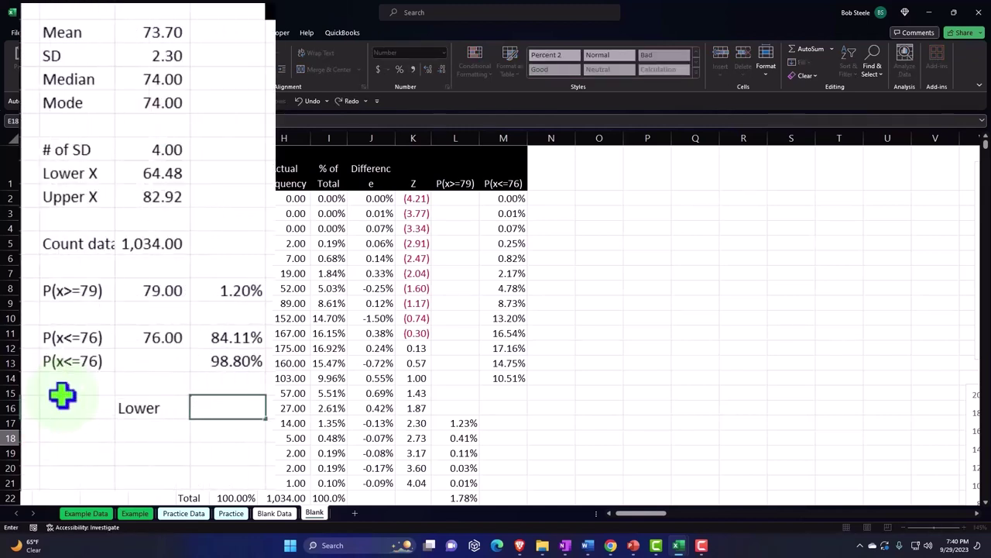
{"action": "type", "text": "Upper"}
{"action": "key", "text": "Return"}
- Enter the text P(x>=72&<=79 as a label in cell C20
{"action": "key", "text": "Left"}
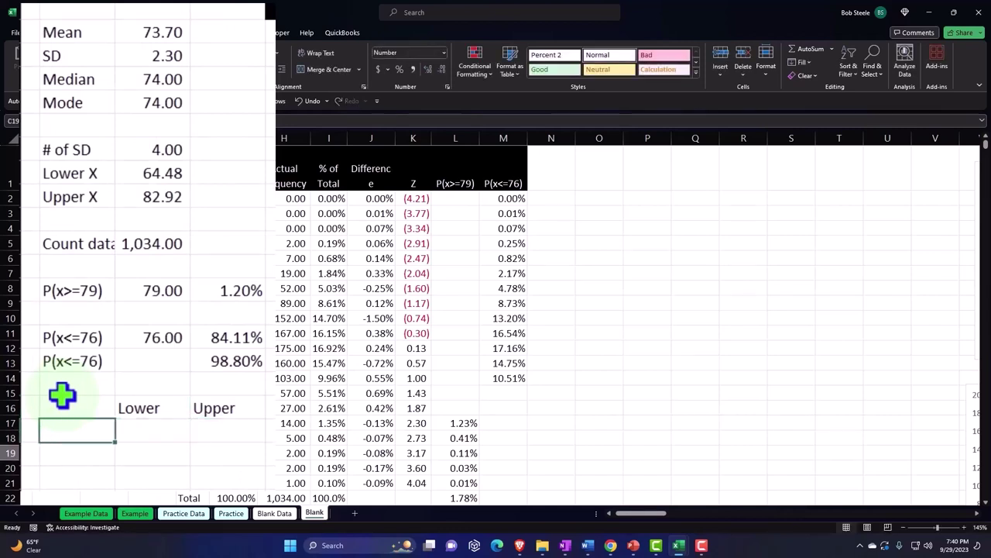
{"action": "key", "text": "Down"}
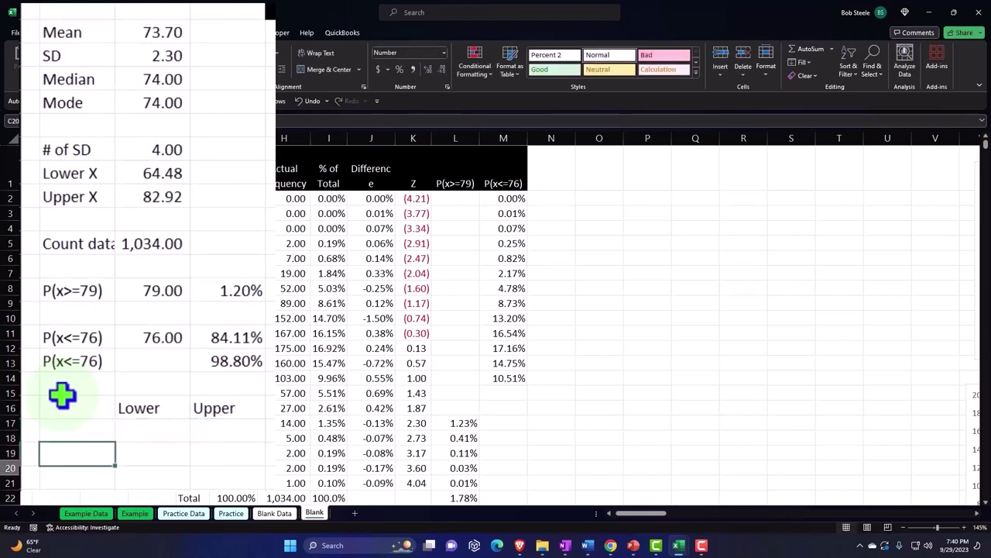
{"action": "type", "text": "P("}
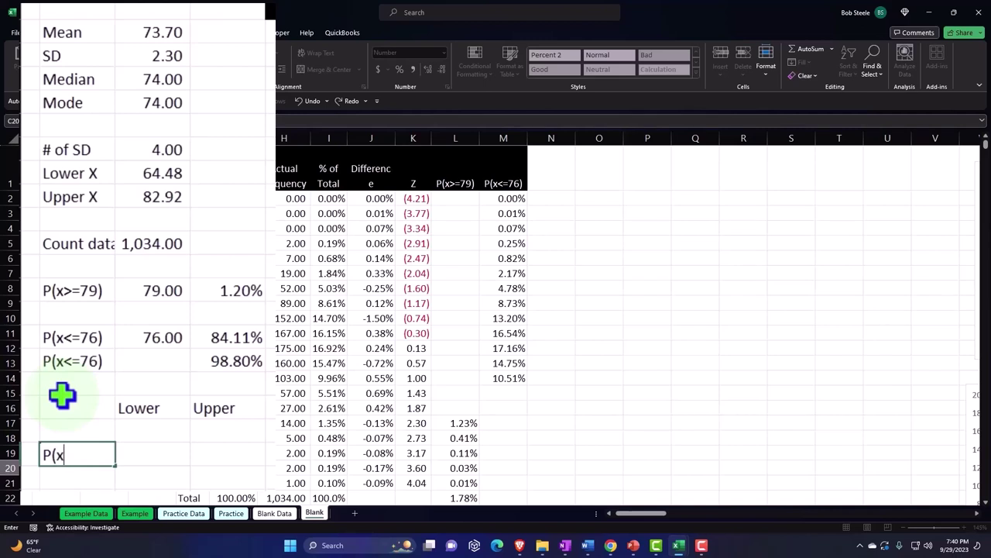
{"action": "type", "text": "x>="}
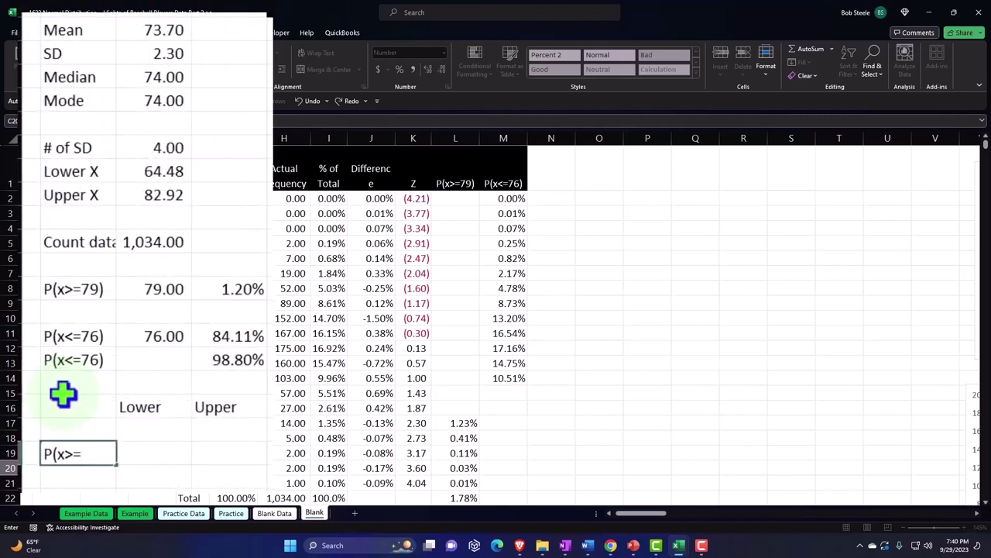
{"action": "type", "text": "72"}
{"action": "type", "text": "&<=79"}
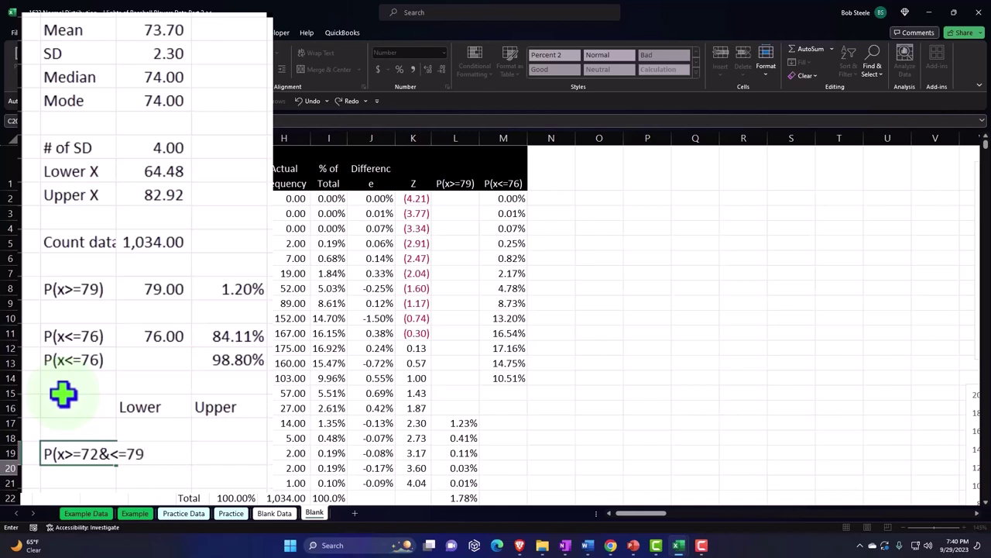
{"action": "key", "text": "Return"}
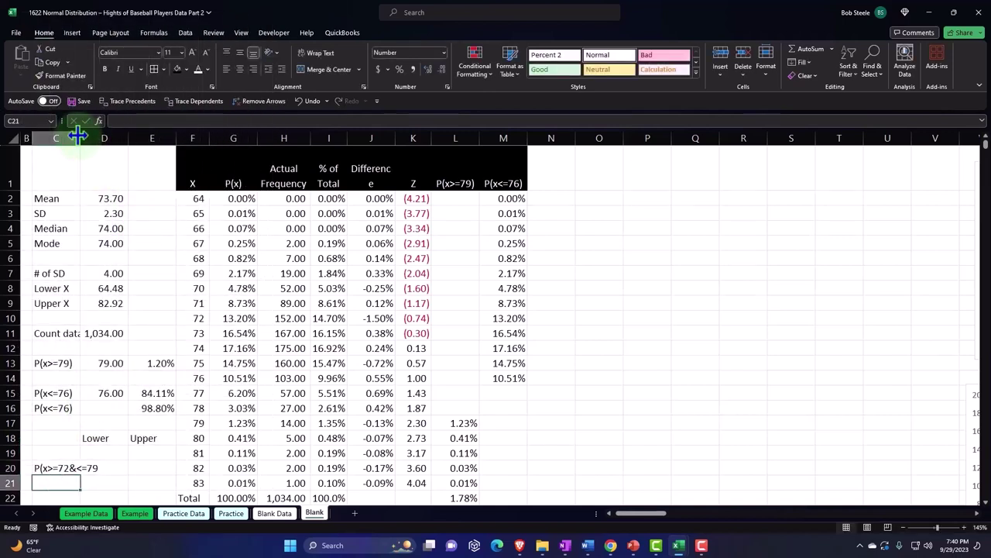
- Widen column C to fit its labels and add the missing closing parenthesis to the label in C20
{"action": "left_click_drag", "start_coordinate": [78, 136], "coordinate": [106, 135]}
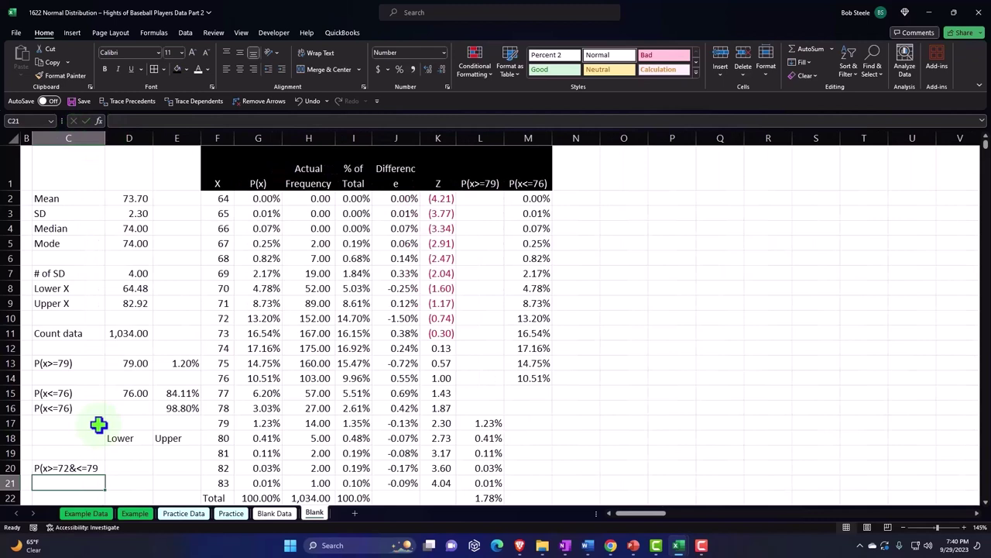
{"action": "double_click", "coordinate": [103, 465]}
{"action": "type", "text": ")"}
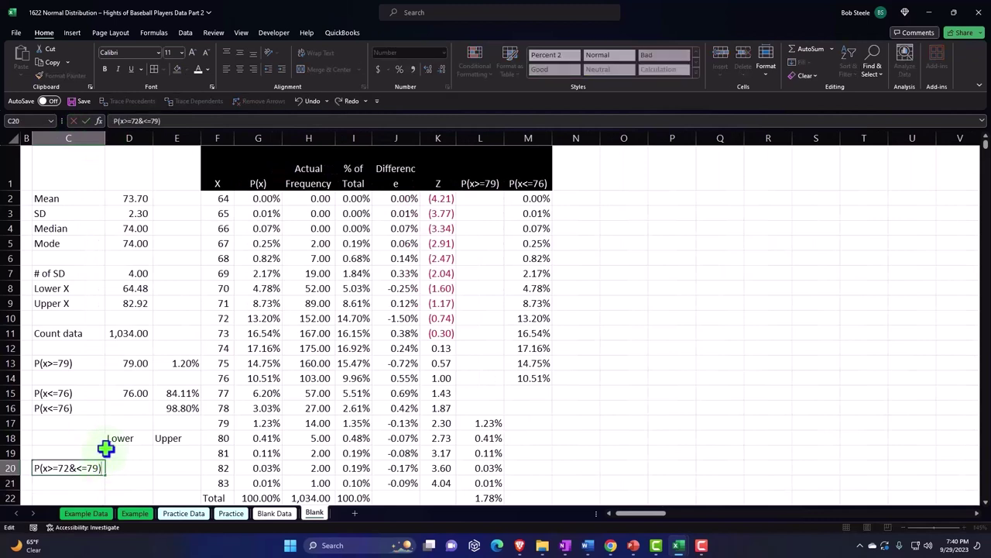
{"action": "key", "text": "Return"}
- Enter 72 as the Lower value in D19 and 79 as the Upper value in E19
{"action": "left_click", "coordinate": [107, 451]}
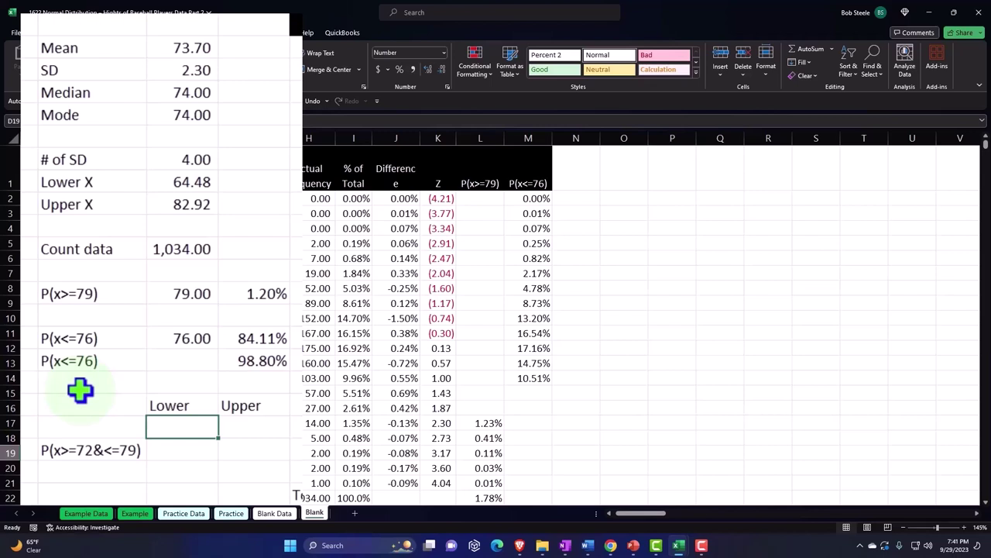
{"action": "type", "text": "72"}
{"action": "key", "text": "Tab"}
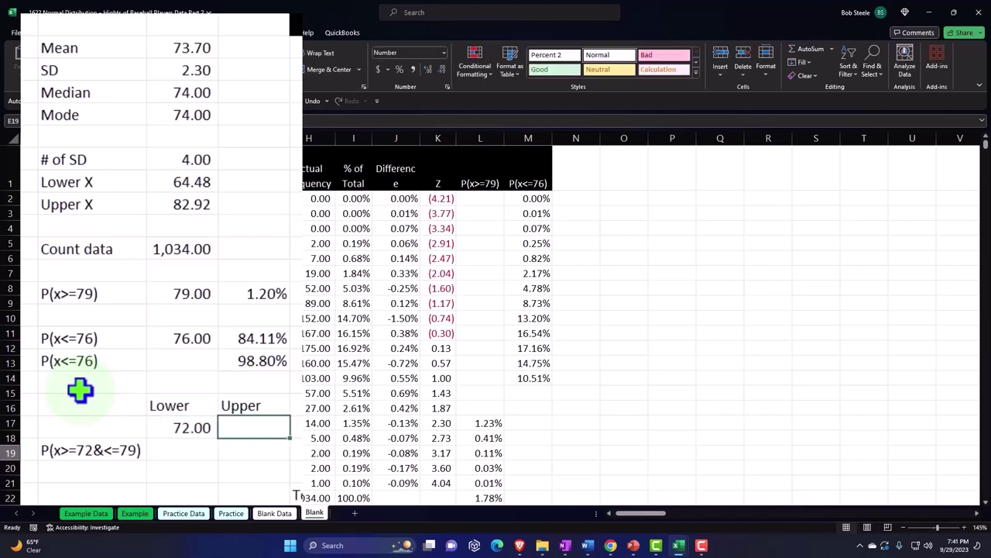
{"action": "type", "text": "79"}
{"action": "key", "text": "Return"}
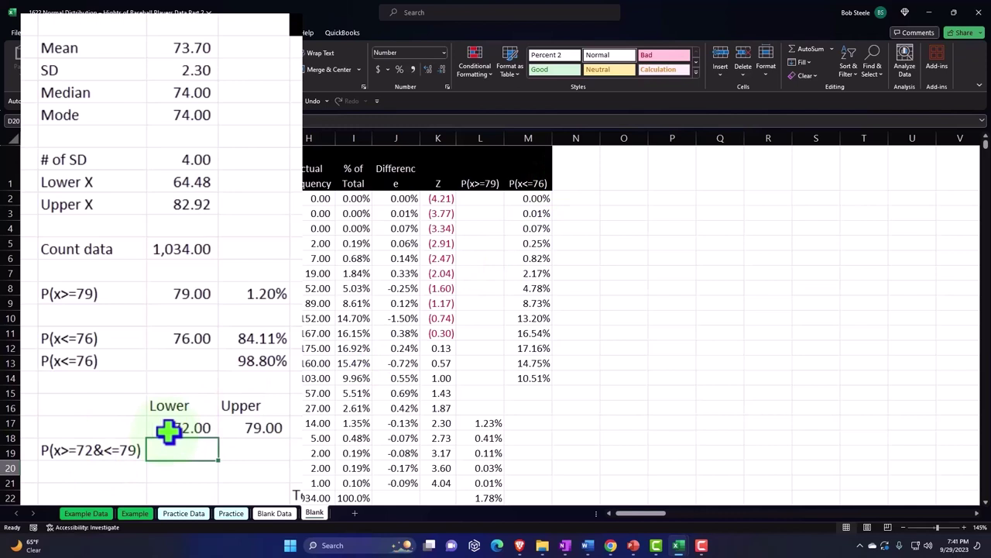
- Start converting the C20 label to a formula, quoting "P(x>=" and joining it to D19 in place of the typed 72
{"action": "double_click", "coordinate": [49, 449]}
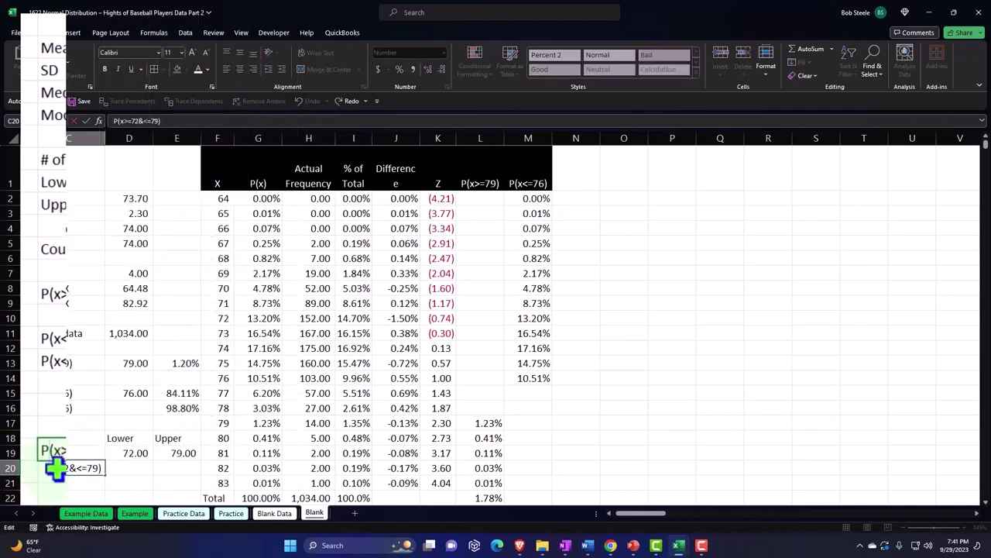
{"action": "type", "text": "="}
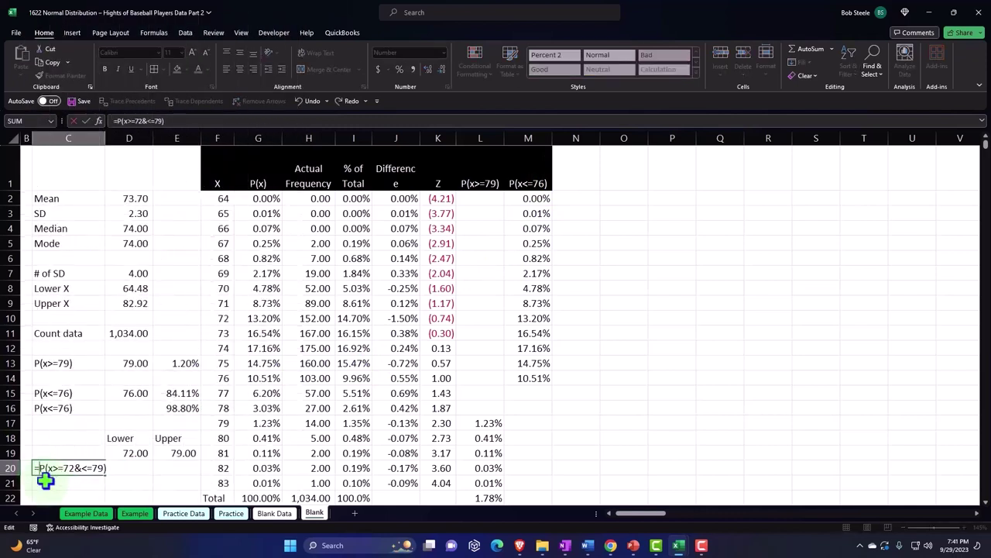
{"action": "type", "text": "\""}
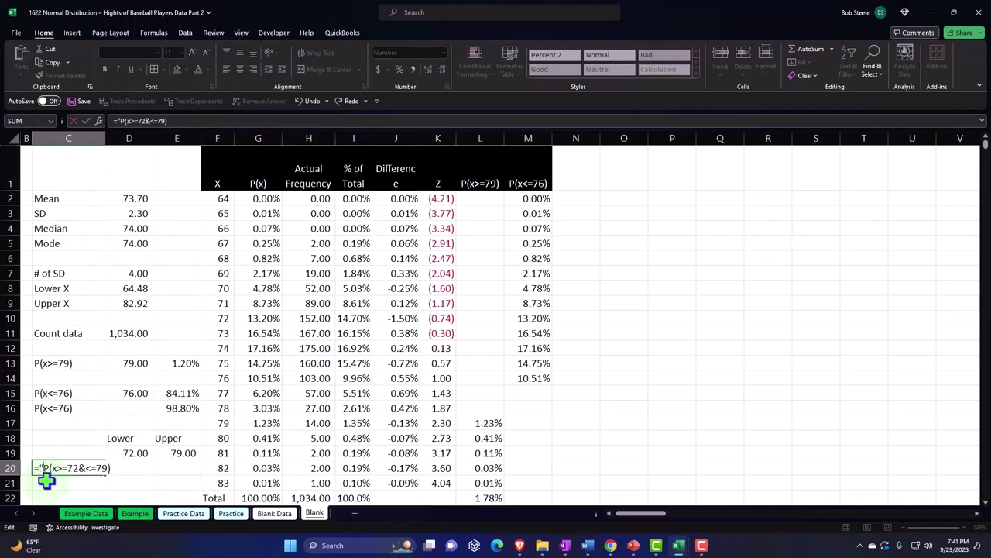
{"action": "left_click", "coordinate": [66, 468]}
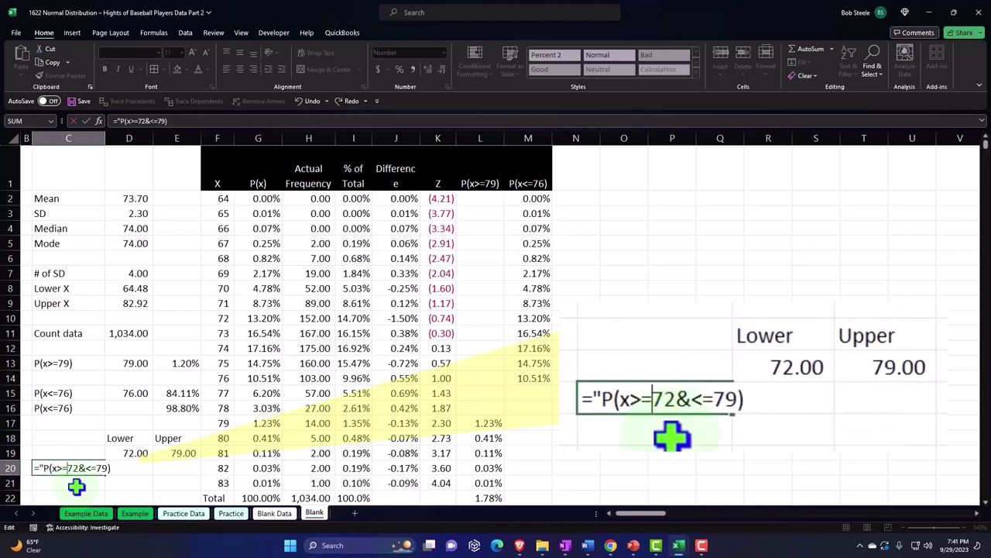
{"action": "type", "text": "\""}
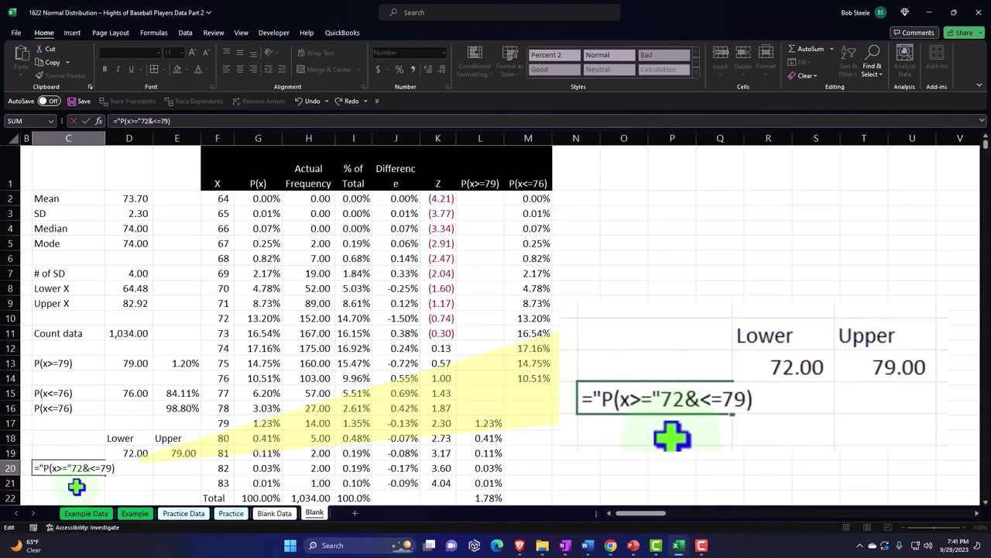
{"action": "type", "text": "&"}
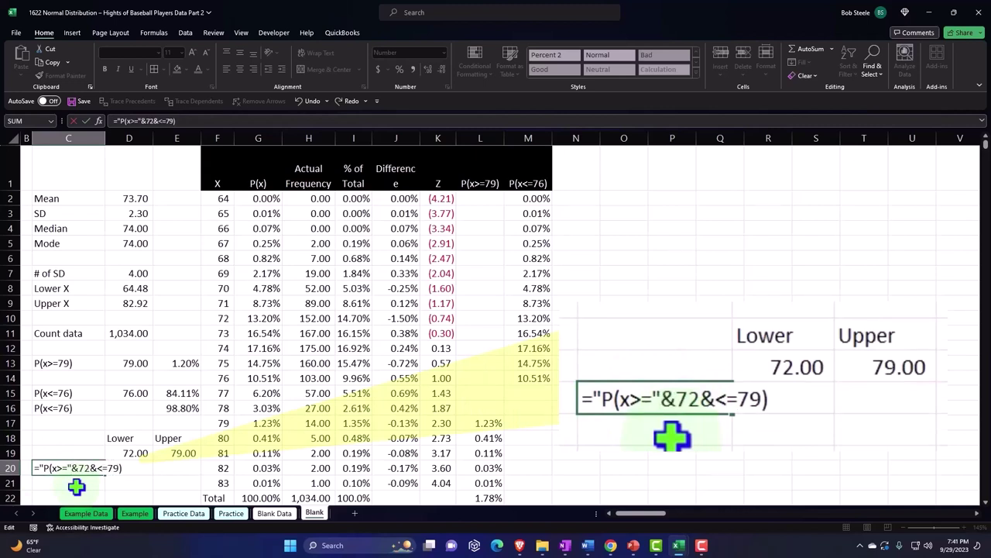
{"action": "left_click_drag", "start_coordinate": [78, 467], "coordinate": [87, 467]}
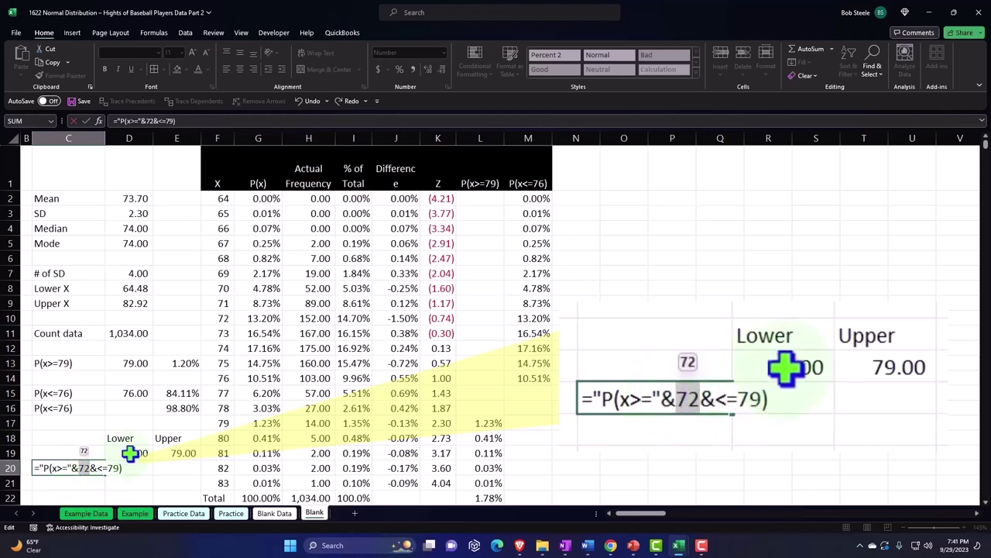
{"action": "left_click", "coordinate": [130, 453]}
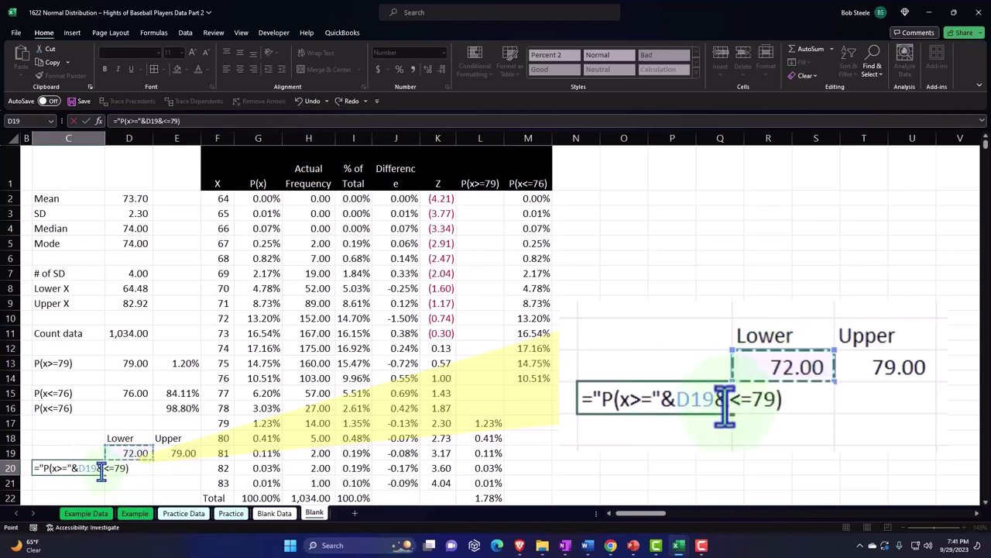
- Join the quoted middle text "&<=" after the D19 reference in the C20 formula, followed by an & operator
{"action": "type", "text": "&"}
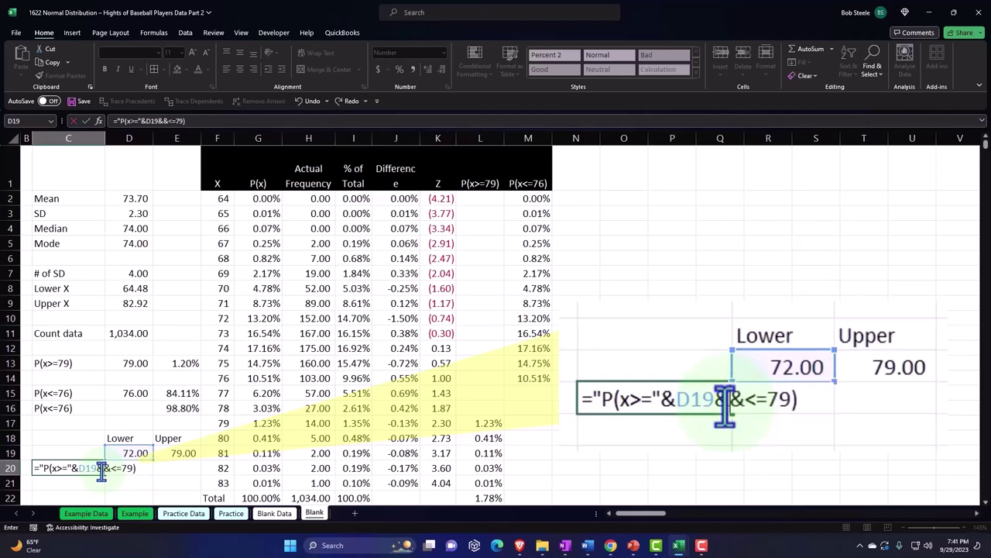
{"action": "type", "text": "\""}
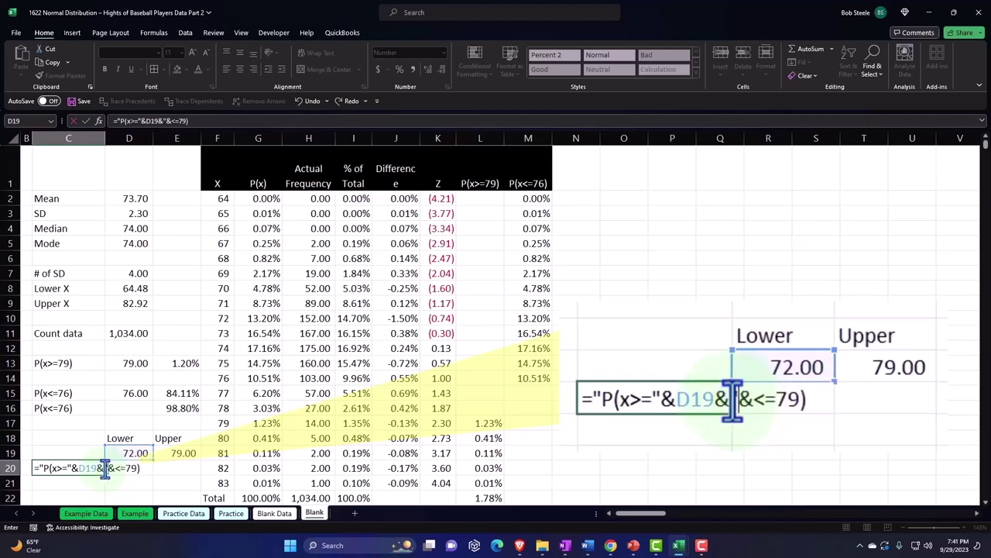
{"action": "left_click", "coordinate": [113, 471]}
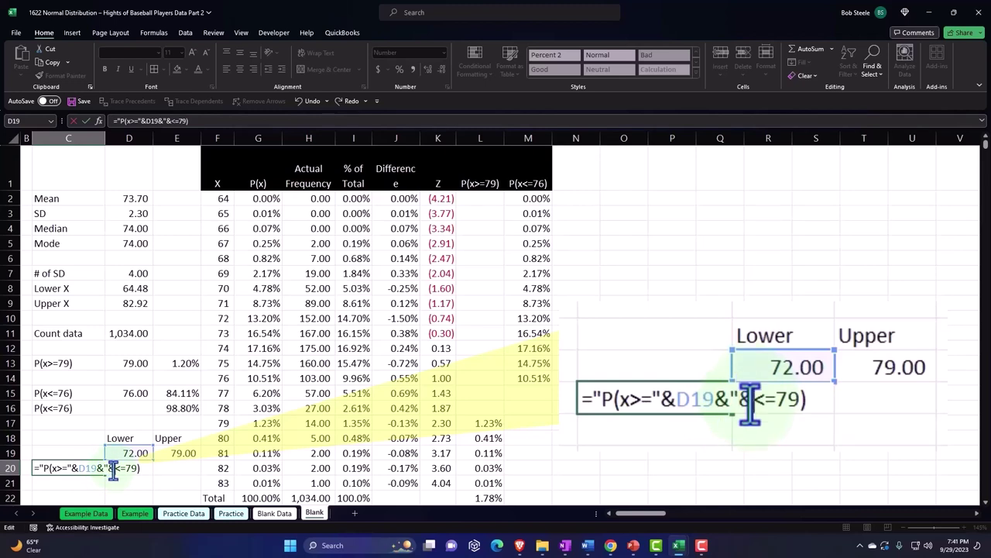
{"action": "type", "text": "\""}
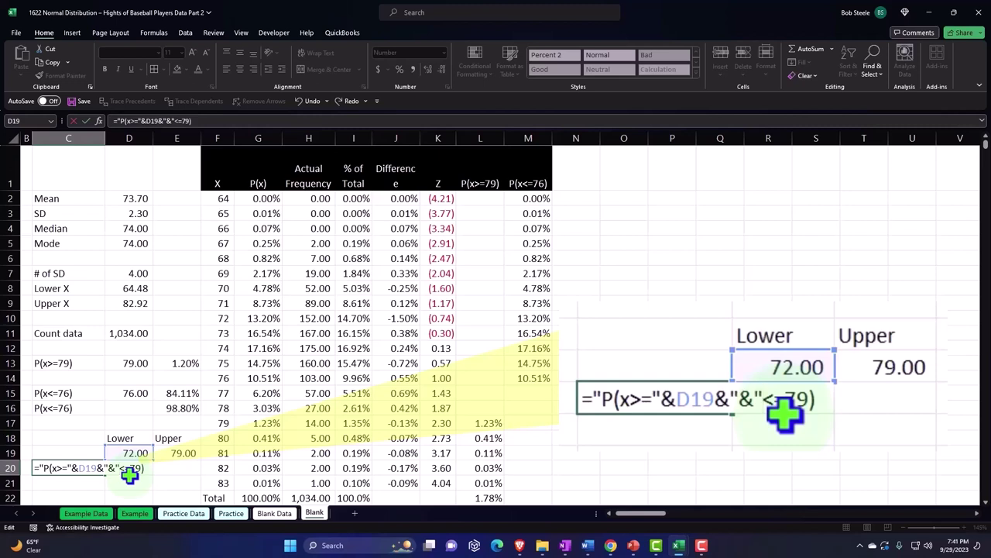
{"action": "key", "text": "BackSpace"}
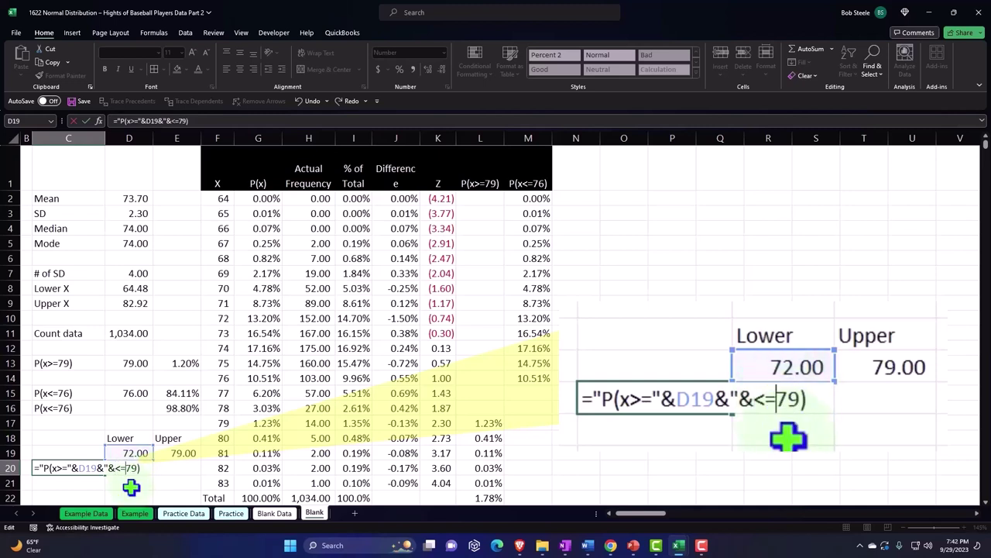
{"action": "type", "text": "\""}
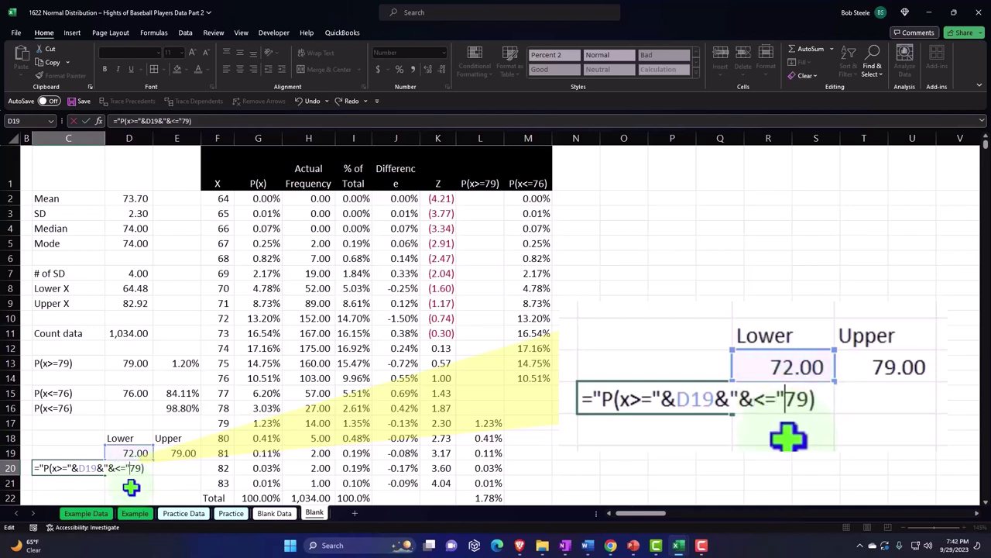
{"action": "type", "text": "&"}
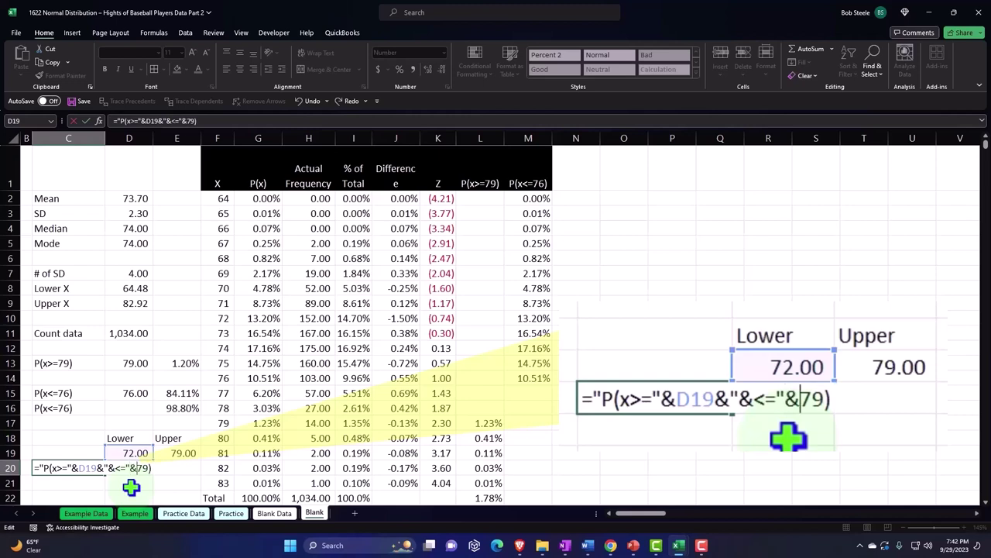
- Replace the typed 79 with E19 and quote the closing parenthesis, completing C20 as ="P(x>="&D19&"&<="&E19&")"
{"action": "left_click_drag", "start_coordinate": [137, 471], "coordinate": [146, 470]}
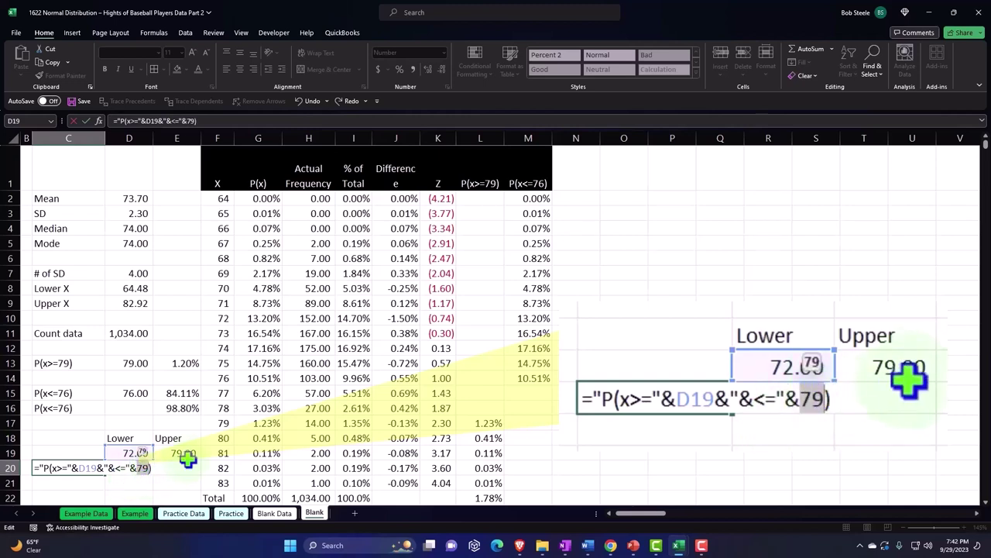
{"action": "left_click", "coordinate": [189, 453]}
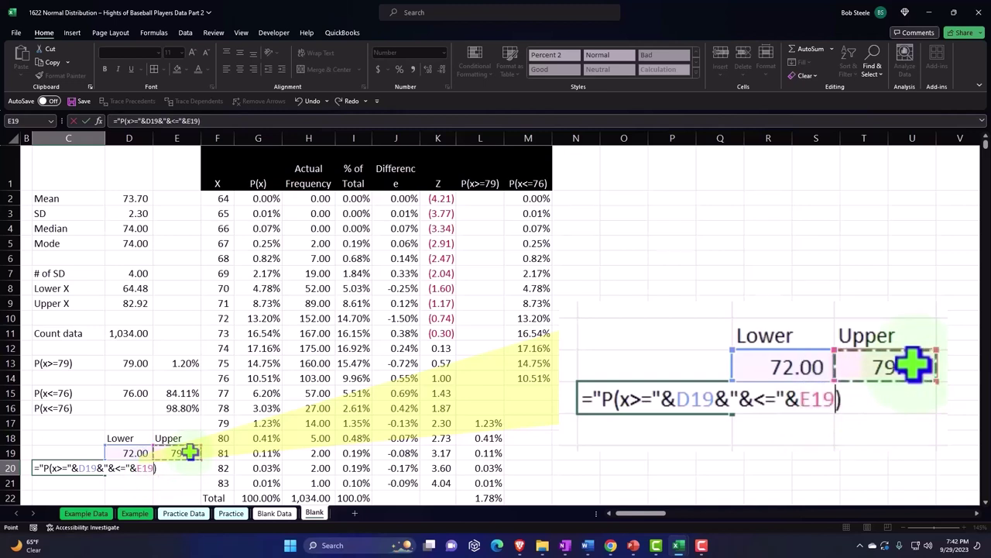
{"action": "type", "text": "&"}
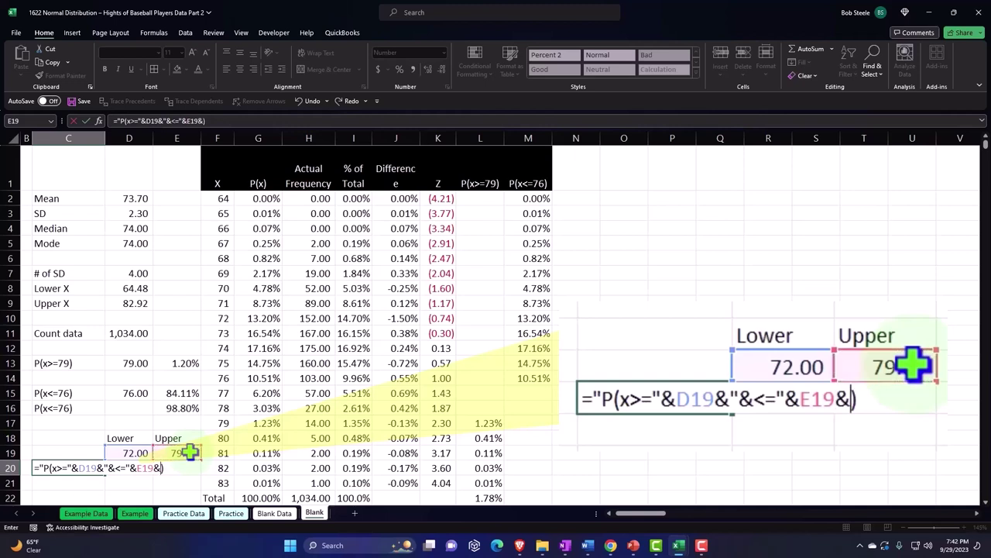
{"action": "type", "text": "\""}
{"action": "left_click", "coordinate": [173, 465]}
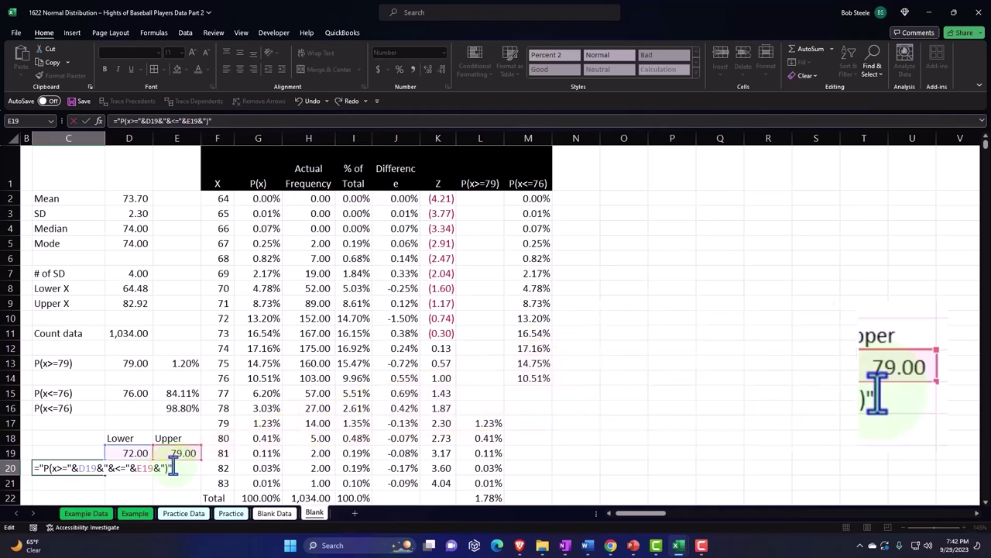
{"action": "key", "text": "Return"}
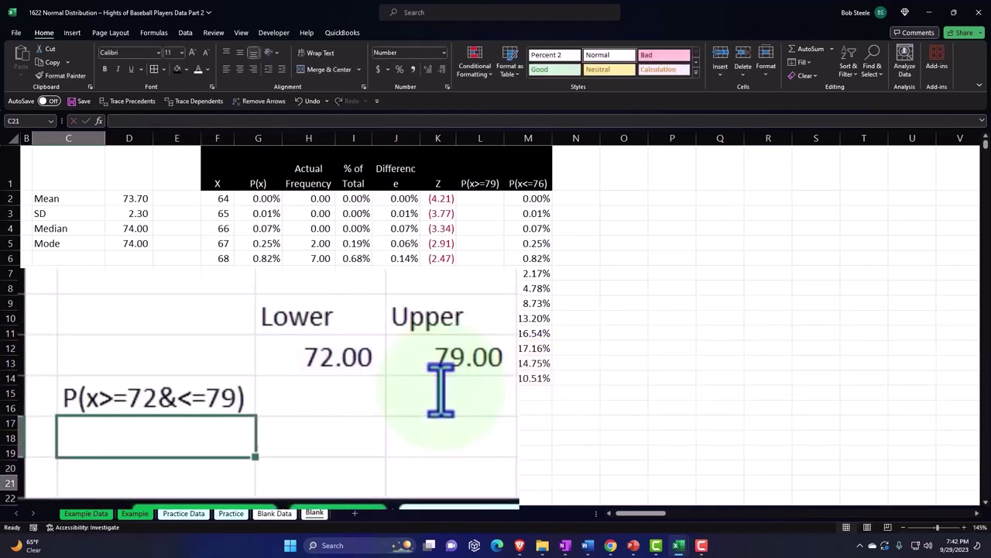
- Test the dynamic C20 label by setting the Lower value in D19 to 71 and returning it to 72
{"action": "key", "text": "Right"}
{"action": "key", "text": "Up"}
{"action": "key", "text": "Up"}
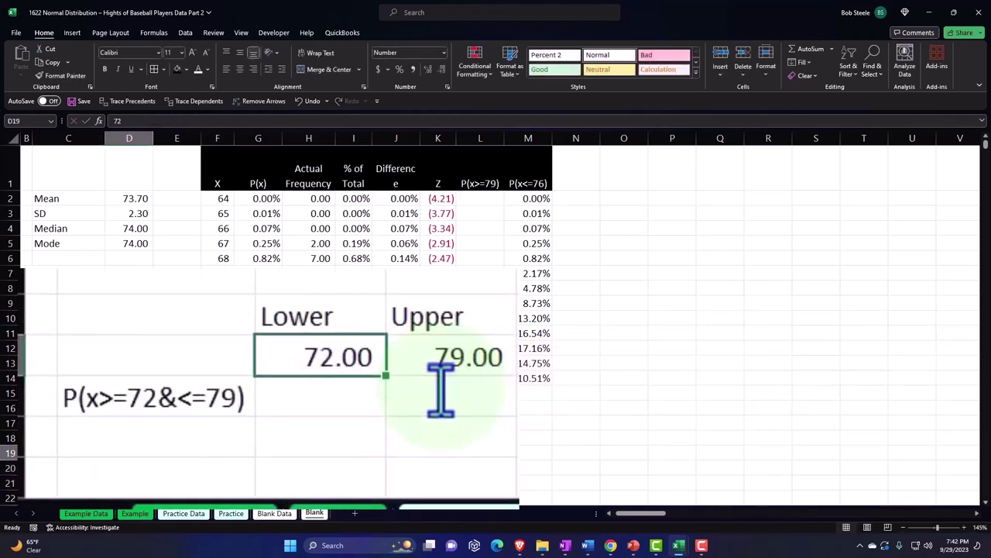
{"action": "type", "text": "71"}
{"action": "key", "text": "Return"}
{"action": "key", "text": "Up"}
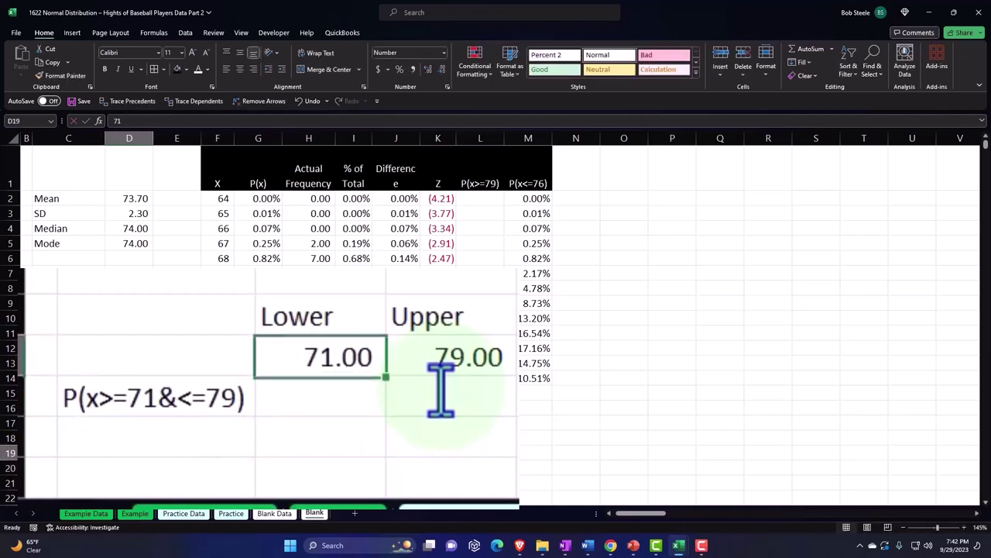
{"action": "type", "text": "72"}
{"action": "key", "text": "Return"}
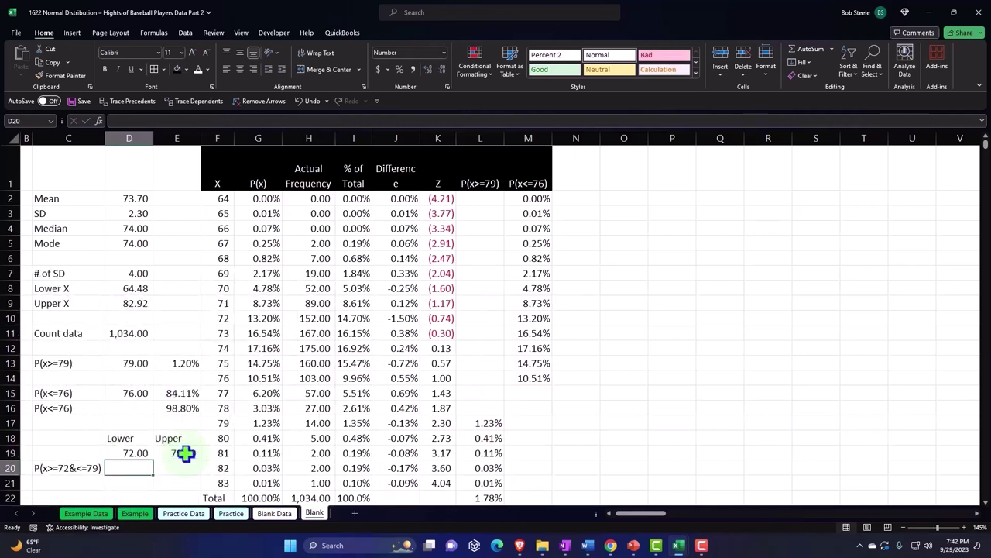
- Start the D20 formula with the cumulative normal distribution up to the Upper value: =NORM.DIST(E19,D2,D3,1)
{"action": "scroll", "coordinate": [186, 455], "scroll_direction": "down", "scroll_amount": 1}
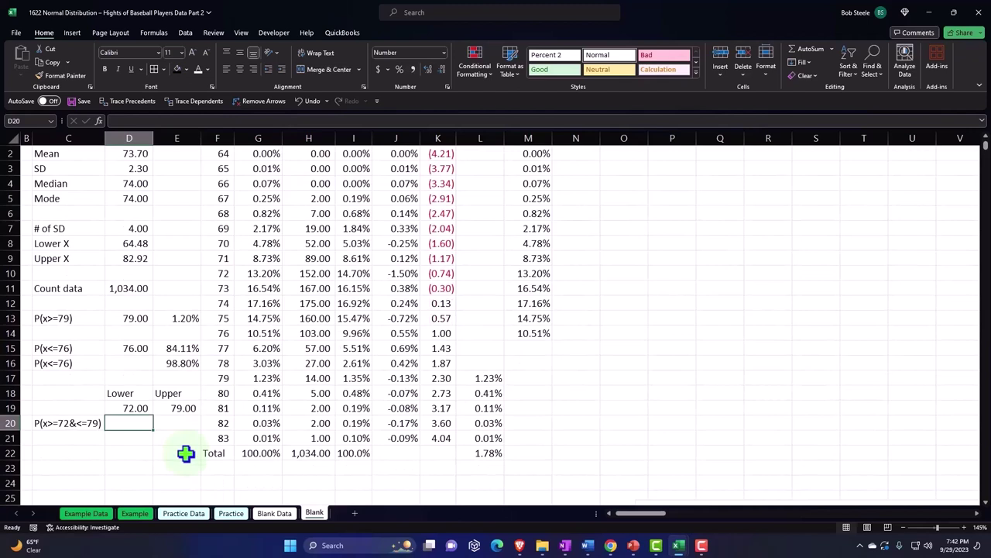
{"action": "type", "text": "="}
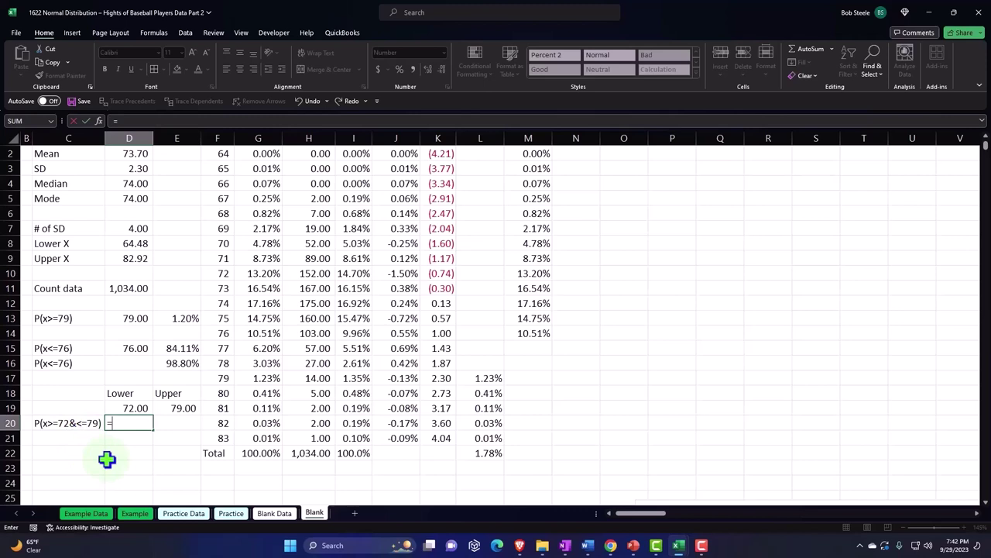
{"action": "type", "text": "nor"}
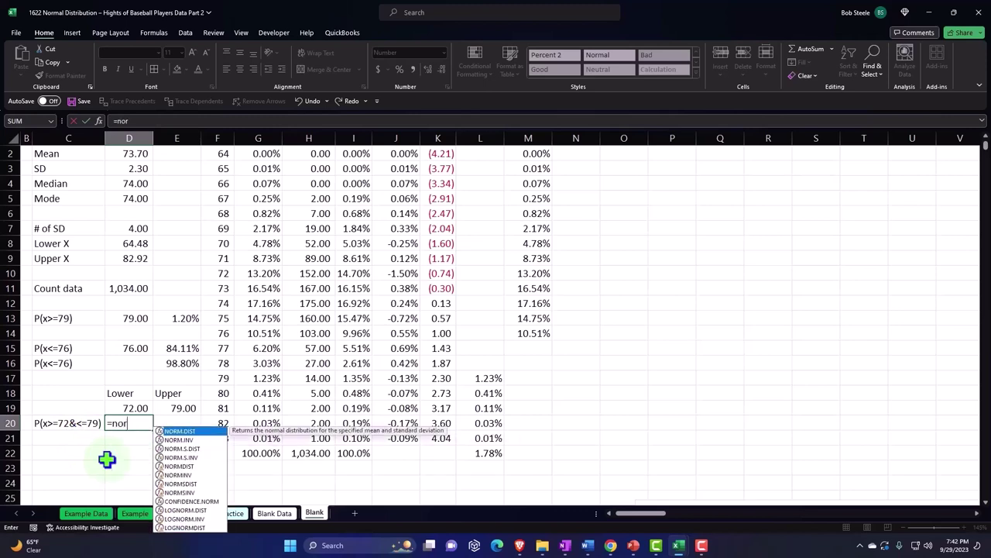
{"action": "key", "text": "Tab"}
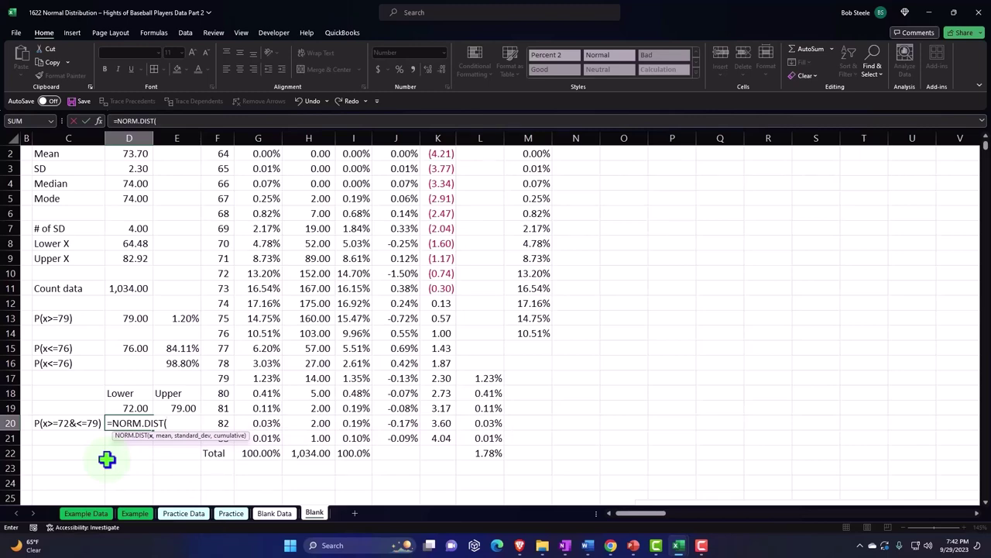
{"action": "left_click", "coordinate": [182, 408]}
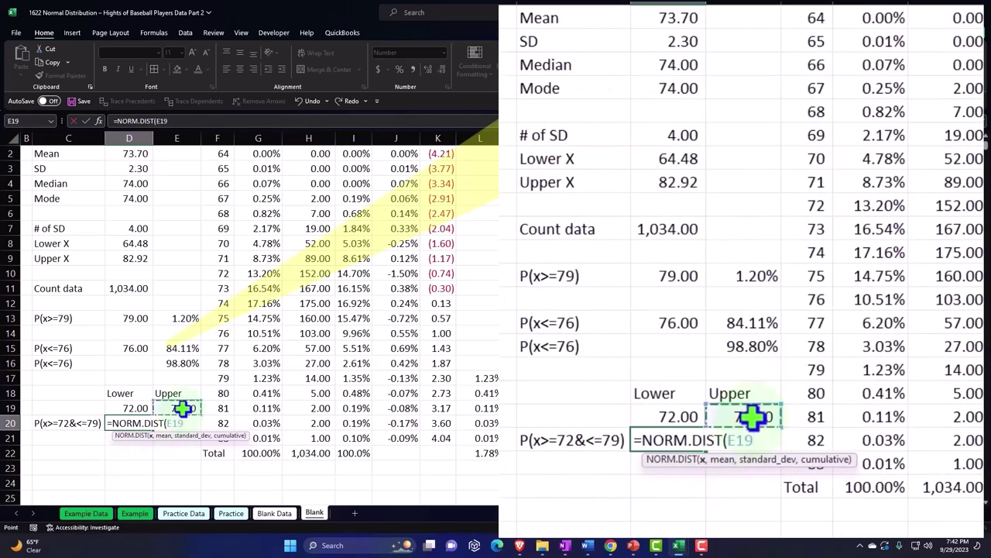
{"action": "type", "text": ","}
{"action": "scroll", "coordinate": [160, 256], "scroll_direction": "up", "scroll_amount": 1}
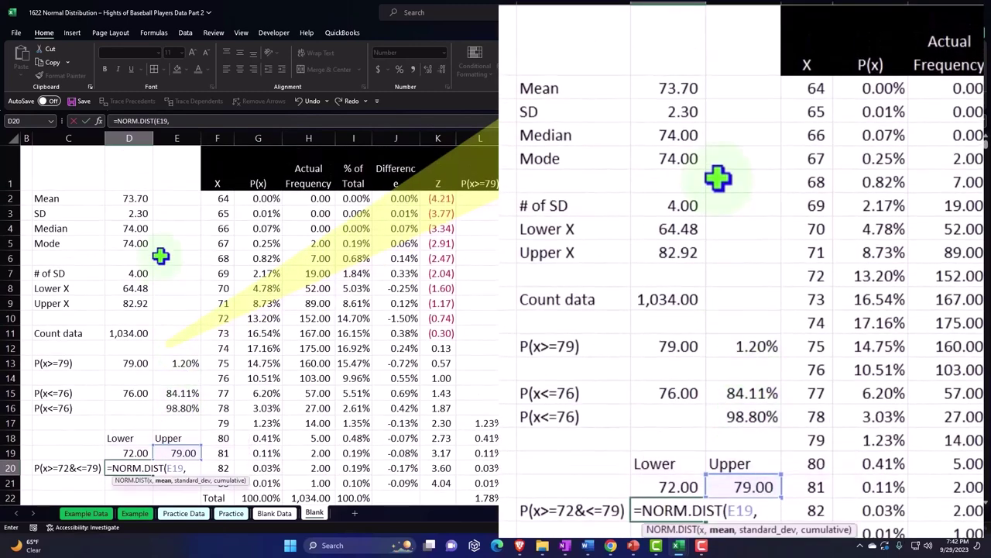
{"action": "left_click", "coordinate": [133, 198]}
{"action": "scroll", "coordinate": [194, 266], "scroll_direction": "down", "scroll_amount": 1}
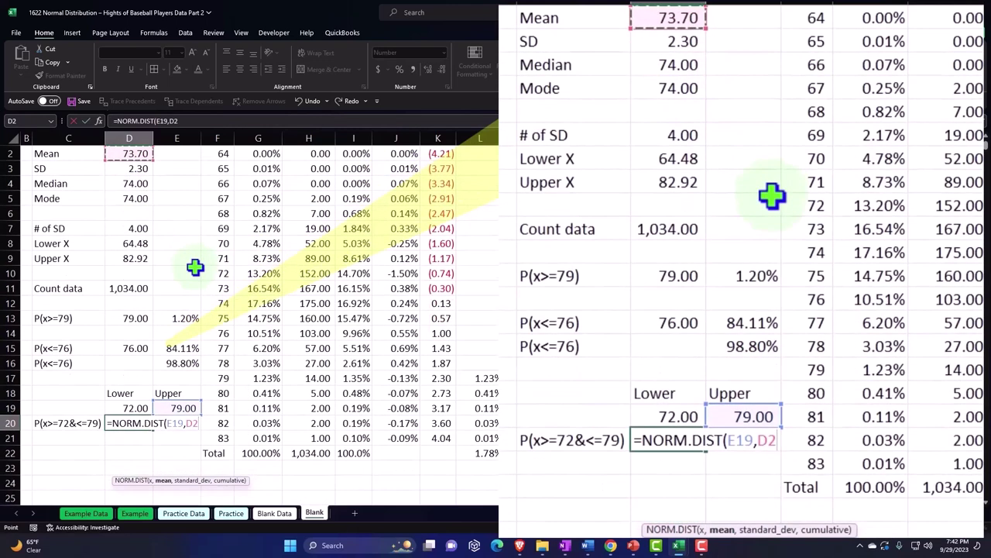
{"action": "type", "text": ","}
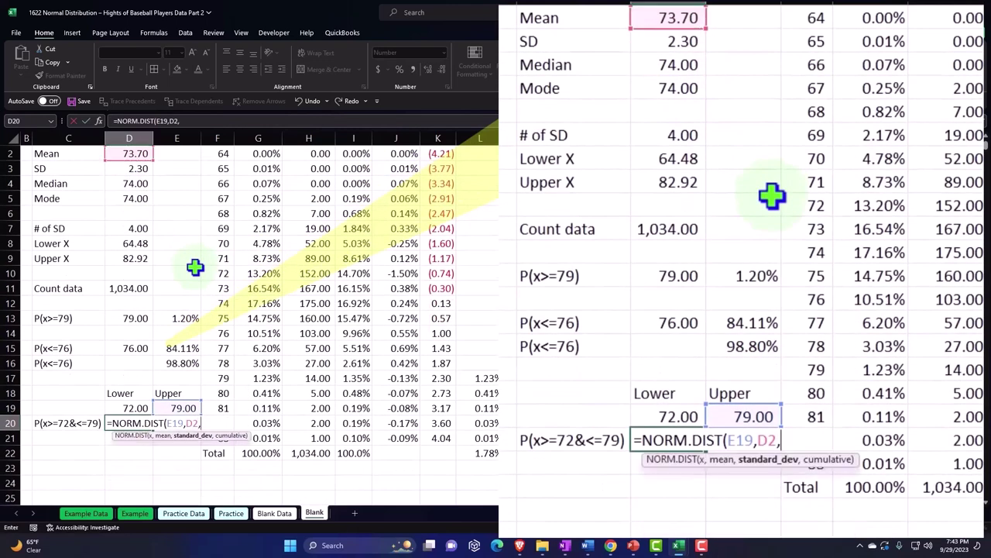
{"action": "left_click", "coordinate": [138, 169]}
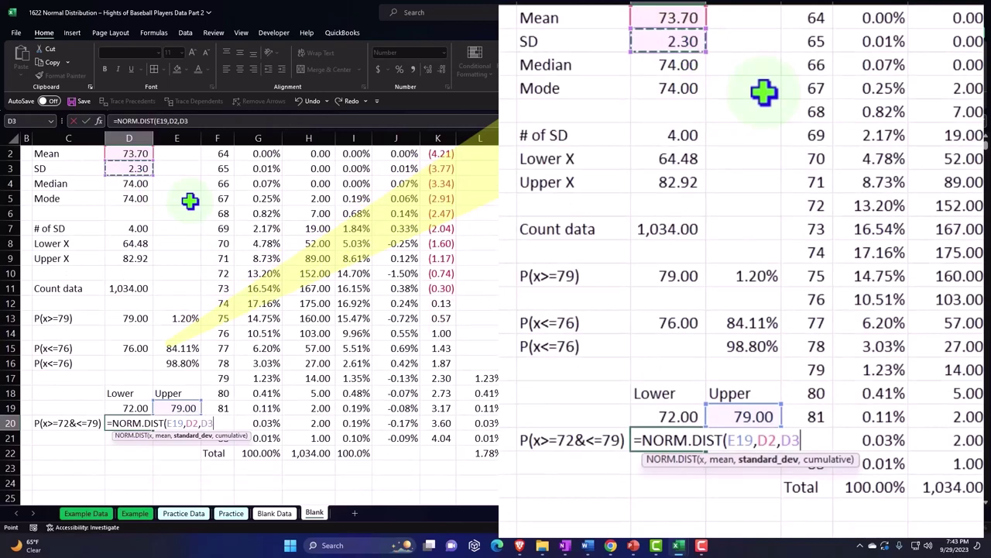
{"action": "type", "text": ","}
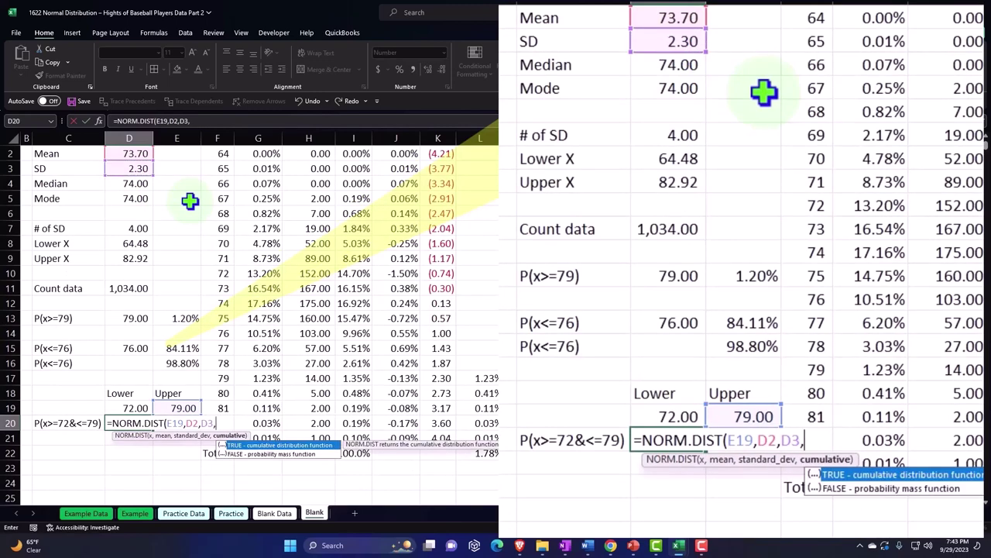
{"action": "type", "text": "1)"}
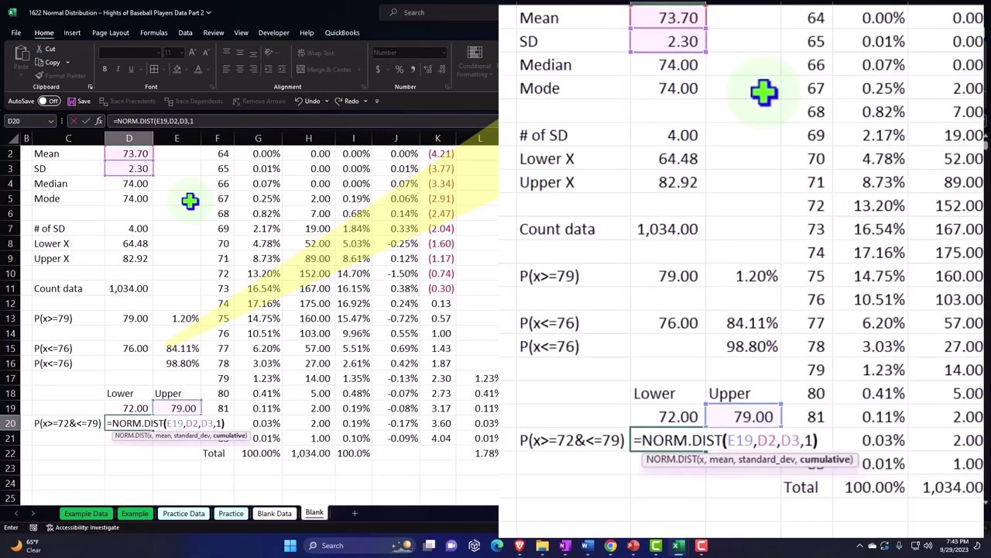
- Subtract the cumulative distribution for the Lower value, completing D20 as =NORM.DIST(E19,D2,D3,1)-NORM.DIST(D19,D2,D3,1)
{"action": "type", "text": "-norm"}
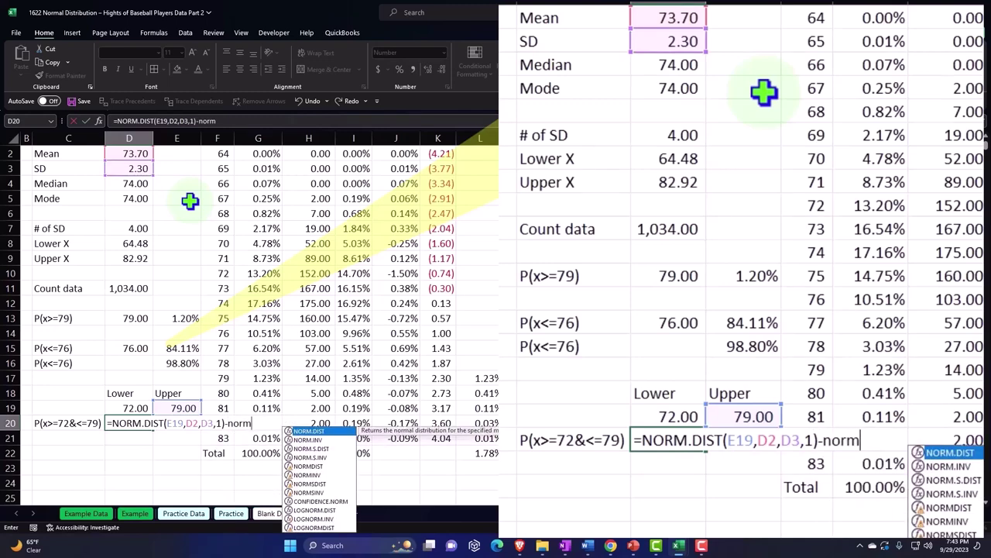
{"action": "key", "text": "Tab"}
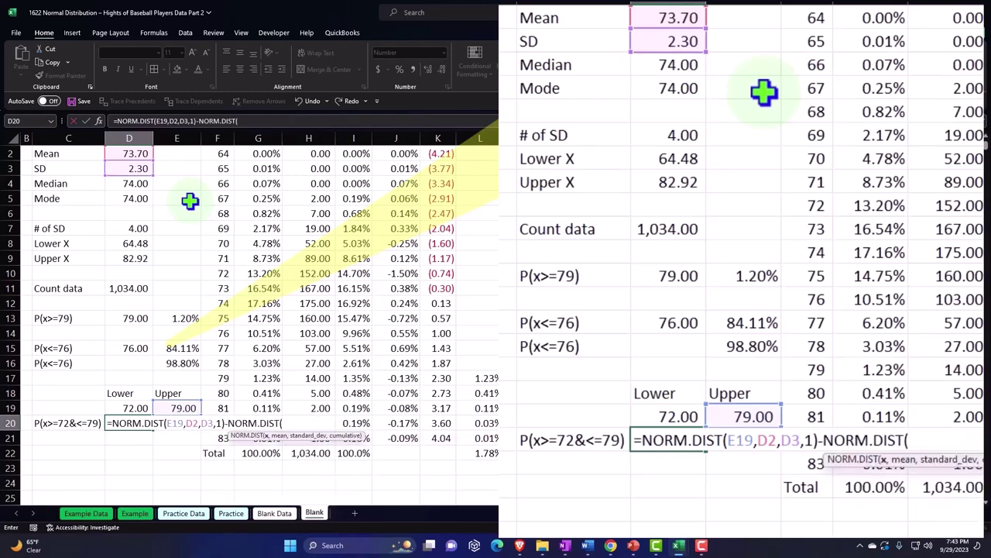
{"action": "left_click", "coordinate": [114, 404]}
{"action": "type", "text": ","}
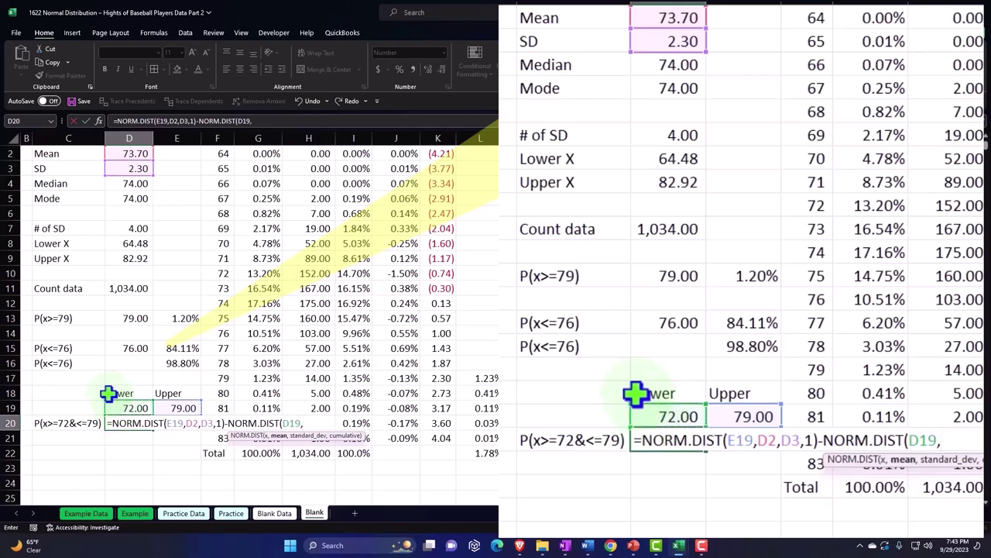
{"action": "scroll", "coordinate": [112, 232], "scroll_direction": "up", "scroll_amount": 1}
{"action": "left_click", "coordinate": [124, 202]}
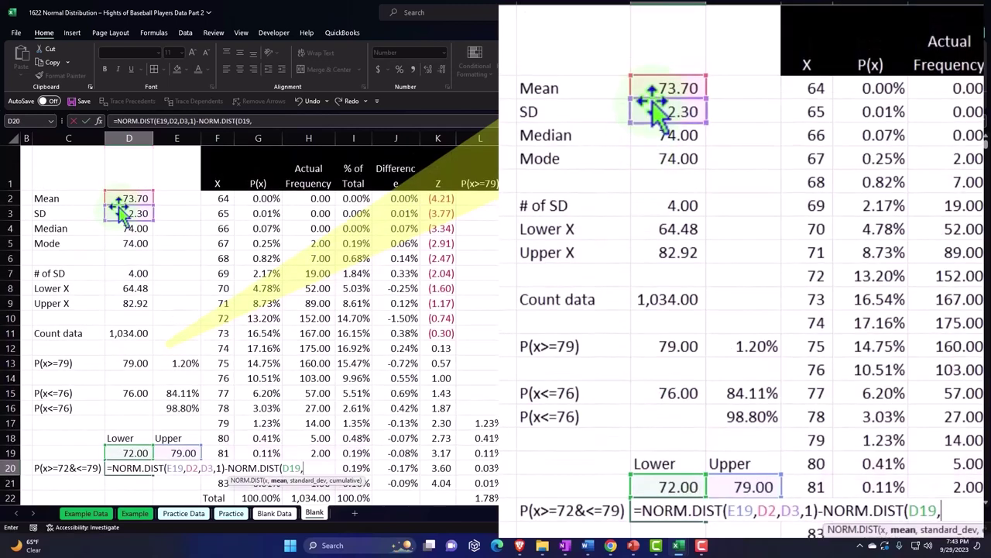
{"action": "scroll", "coordinate": [125, 255], "scroll_direction": "down", "scroll_amount": 1}
{"action": "type", "text": ","}
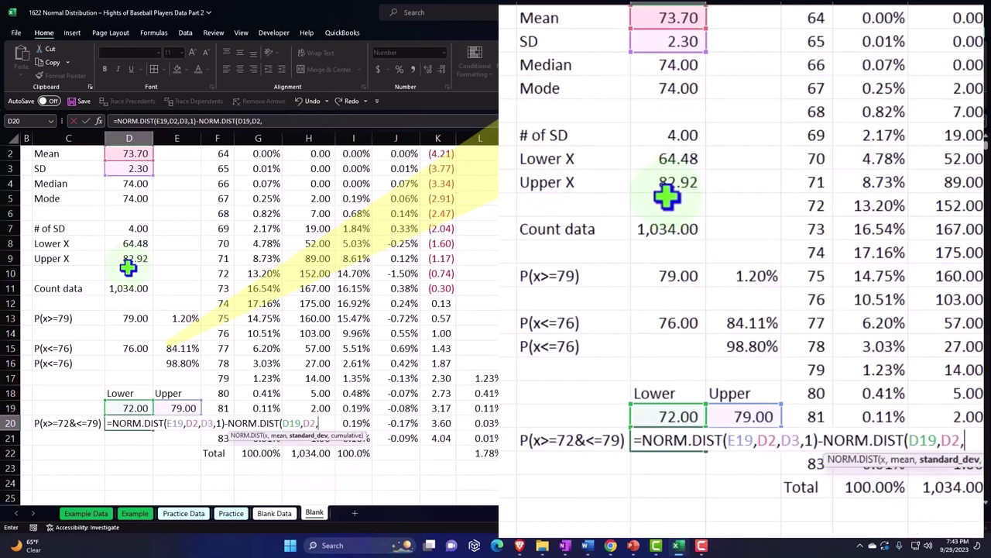
{"action": "left_click", "coordinate": [132, 169]}
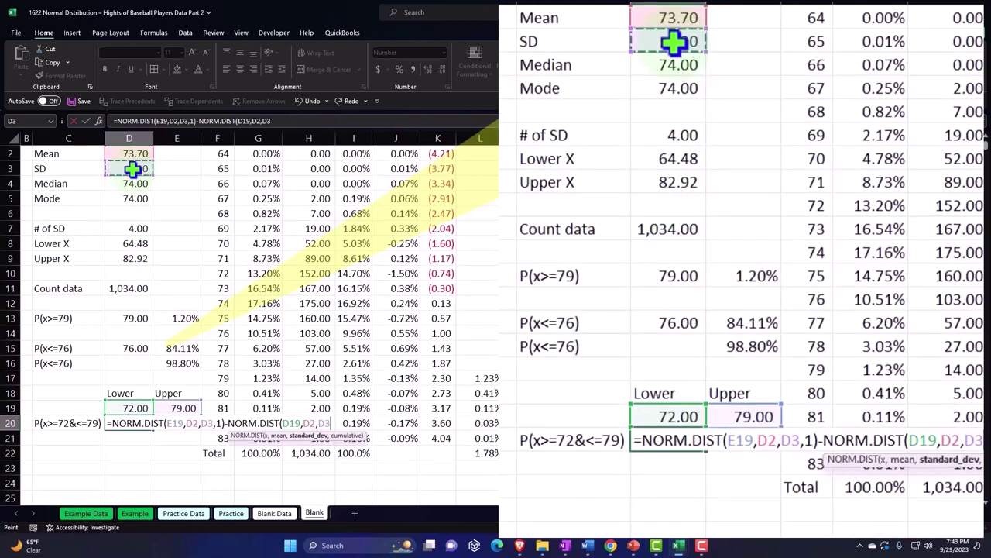
{"action": "type", "text": ","}
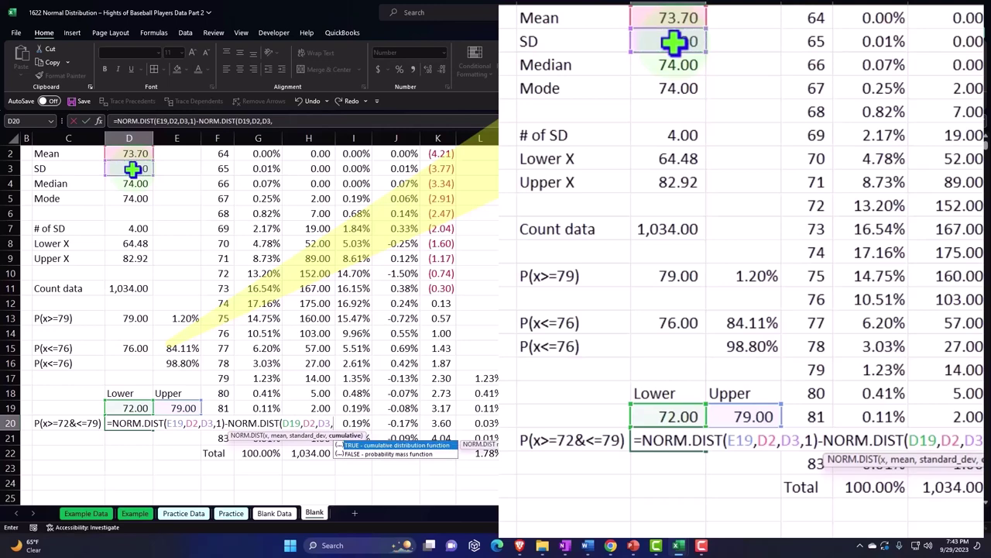
{"action": "type", "text": "1)"}
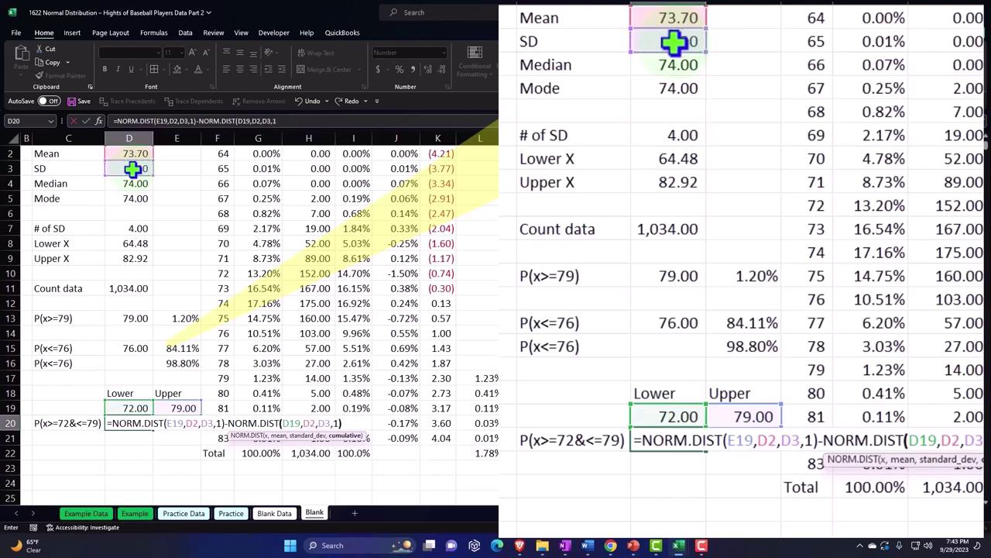
{"action": "key", "text": "Return"}
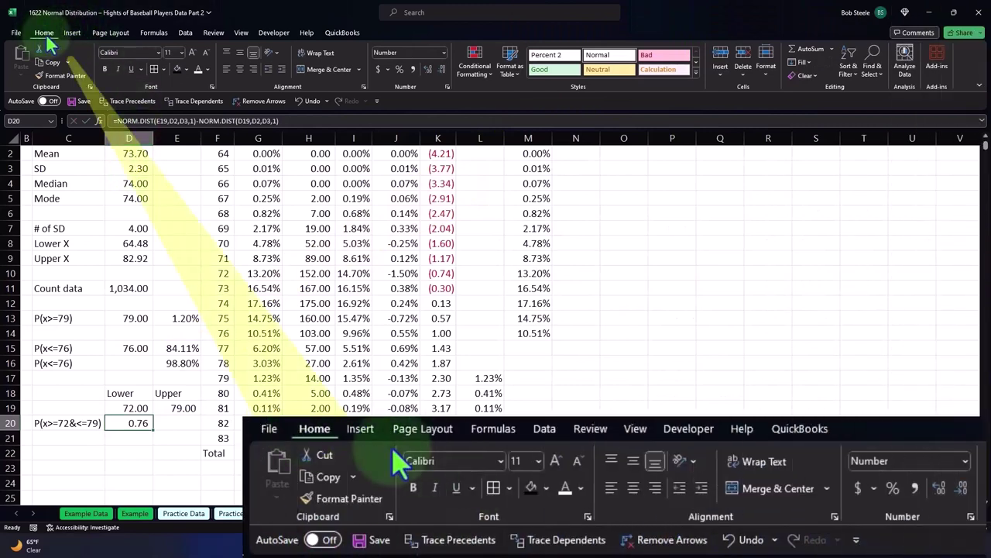
- Format the D20 probability as a percentage with two decimal places
{"action": "left_click", "coordinate": [401, 71]}
{"action": "left_click", "coordinate": [428, 69]}
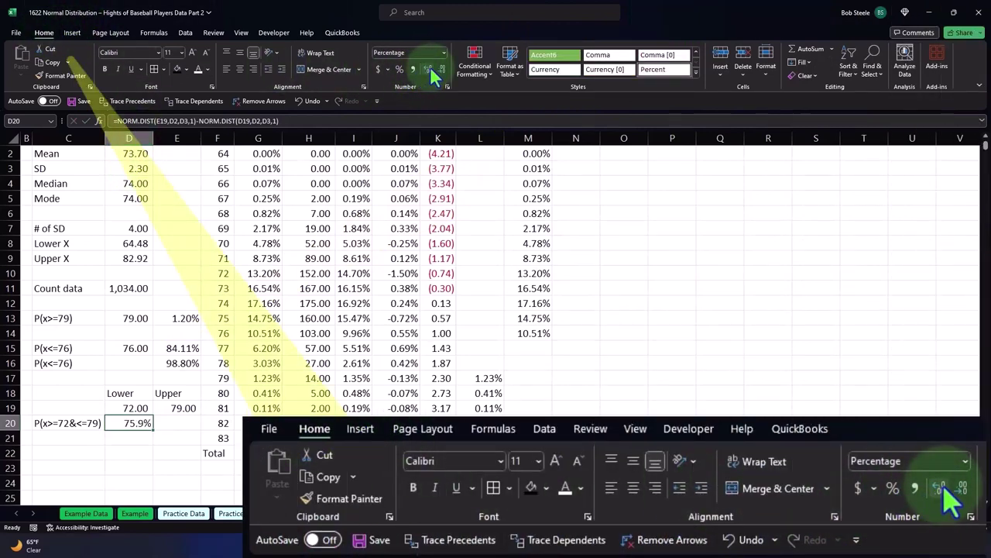
{"action": "left_click", "coordinate": [429, 70]}
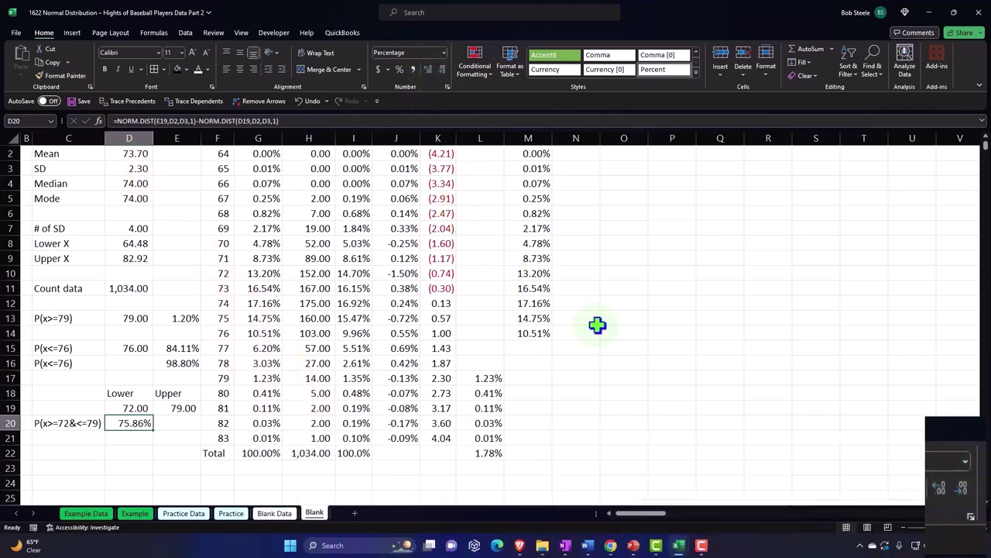
- Link the N1 column header to the dynamic range label with =C20
{"action": "scroll", "coordinate": [598, 324], "scroll_direction": "up", "scroll_amount": 1}
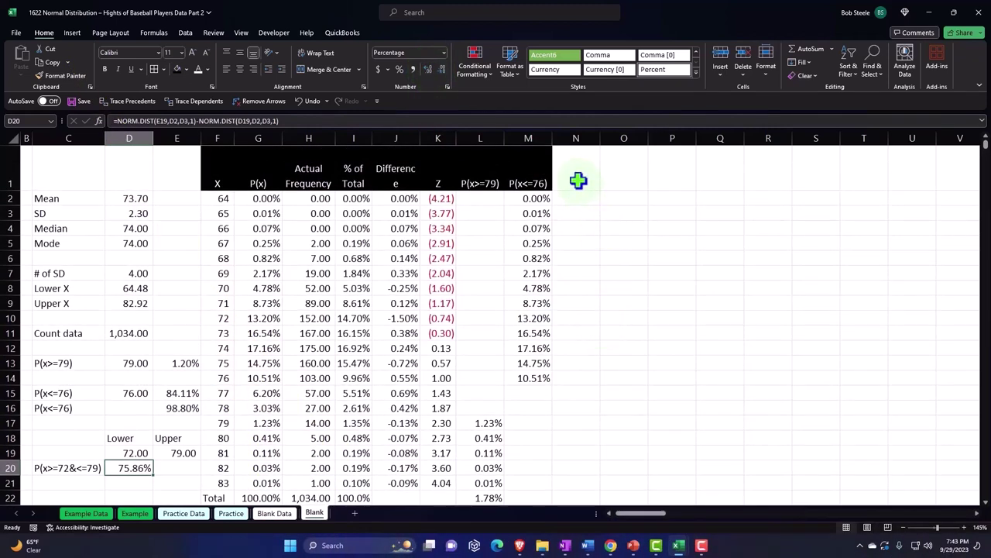
{"action": "left_click", "coordinate": [578, 180]}
{"action": "type", "text": "="}
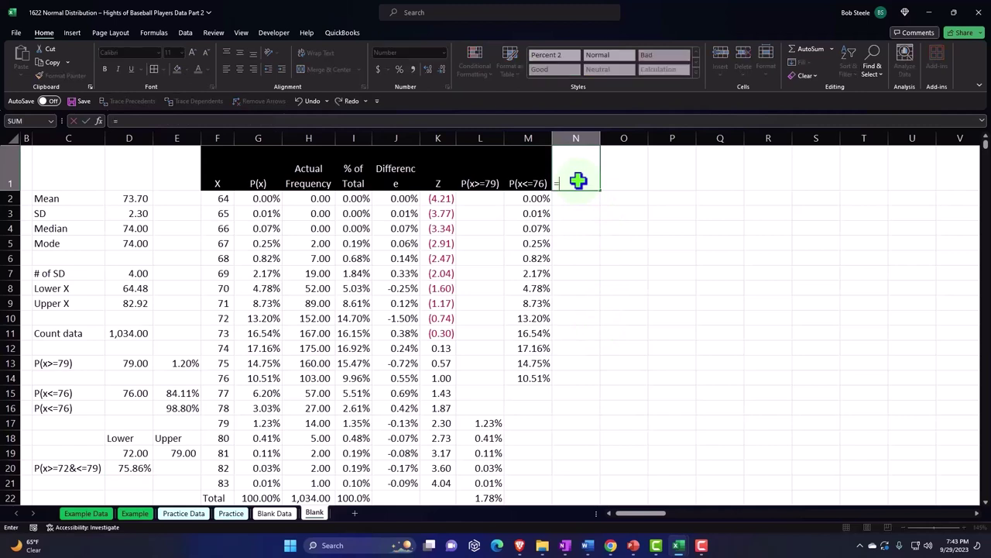
{"action": "key", "text": "Down"}
{"action": "key", "text": "Down"}
{"action": "key", "text": "Down"}
{"action": "key", "text": "Down"}
{"action": "key", "text": "Down"}
{"action": "key", "text": "Down"}
{"action": "key", "text": "Down"}
{"action": "key", "text": "Down"}
{"action": "key", "text": "Down"}
{"action": "key", "text": "Down"}
{"action": "key", "text": "Down"}
{"action": "key", "text": "Down"}
{"action": "key", "text": "Down"}
{"action": "key", "text": "Left"}
{"action": "key", "text": "Left"}
{"action": "key", "text": "Left"}
{"action": "key", "text": "Left"}
{"action": "key", "text": "Left"}
{"action": "key", "text": "Left"}
{"action": "key", "text": "Left"}
{"action": "key", "text": "Left"}
{"action": "key", "text": "Left"}
{"action": "key", "text": "Left"}
{"action": "key", "text": "Left"}
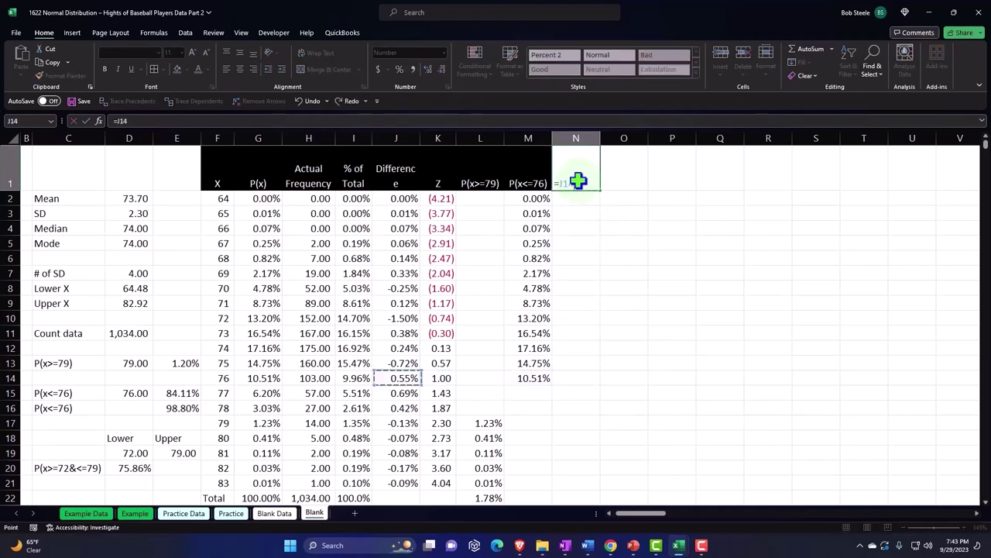
{"action": "key", "text": "Down"}
{"action": "key", "text": "Down"}
{"action": "key", "text": "Down"}
{"action": "key", "text": "Down"}
{"action": "key", "text": "Down"}
{"action": "key", "text": "Down"}
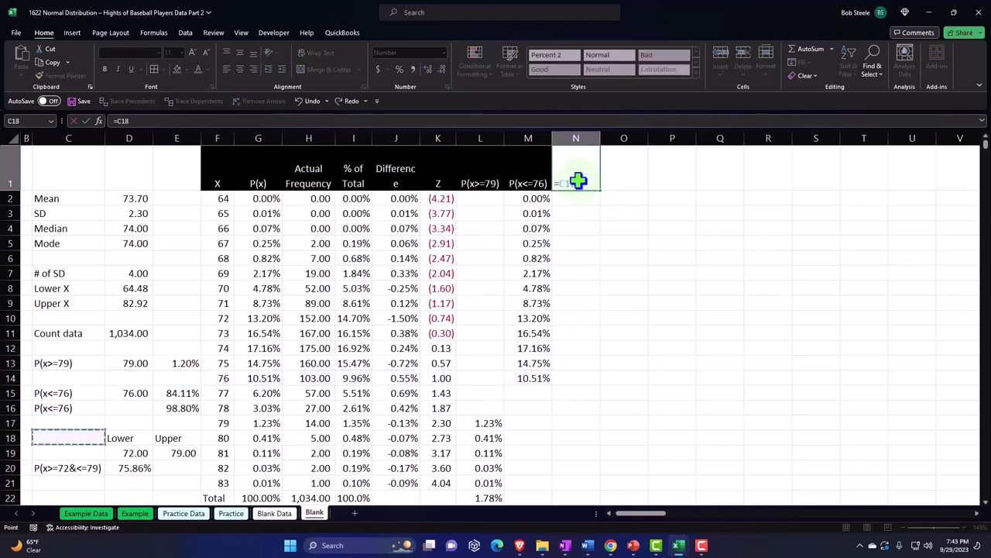
{"action": "key", "text": "ctrl+Return"}
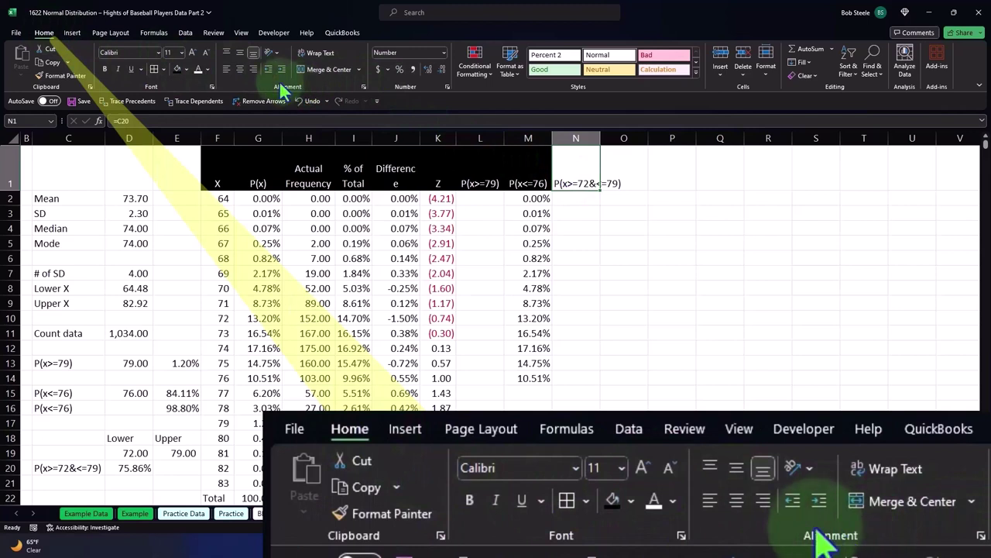
- Format header N1 like its neighbours with centred, wrapped white text on a black fill
{"action": "left_click", "coordinate": [240, 69]}
{"action": "left_click", "coordinate": [308, 53]}
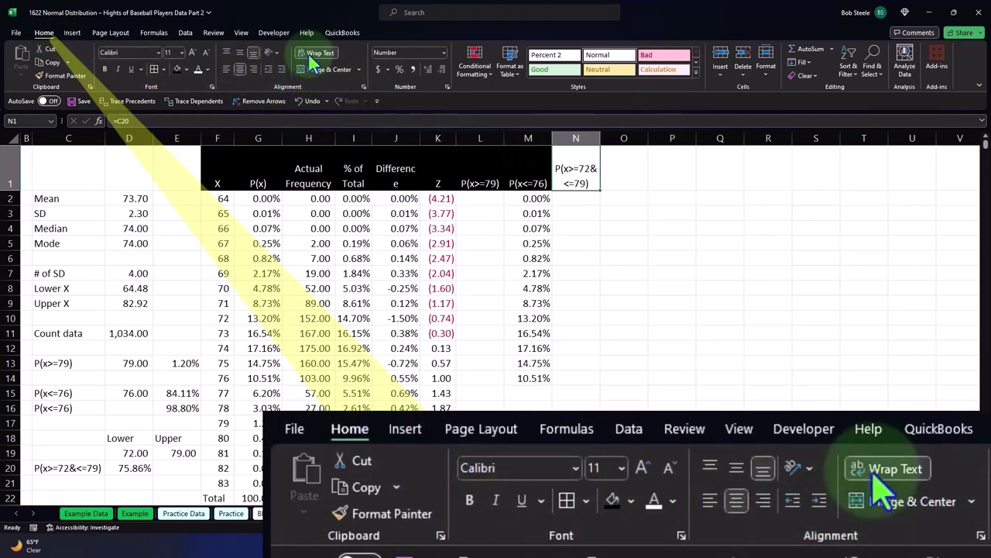
{"action": "left_click", "coordinate": [177, 69]}
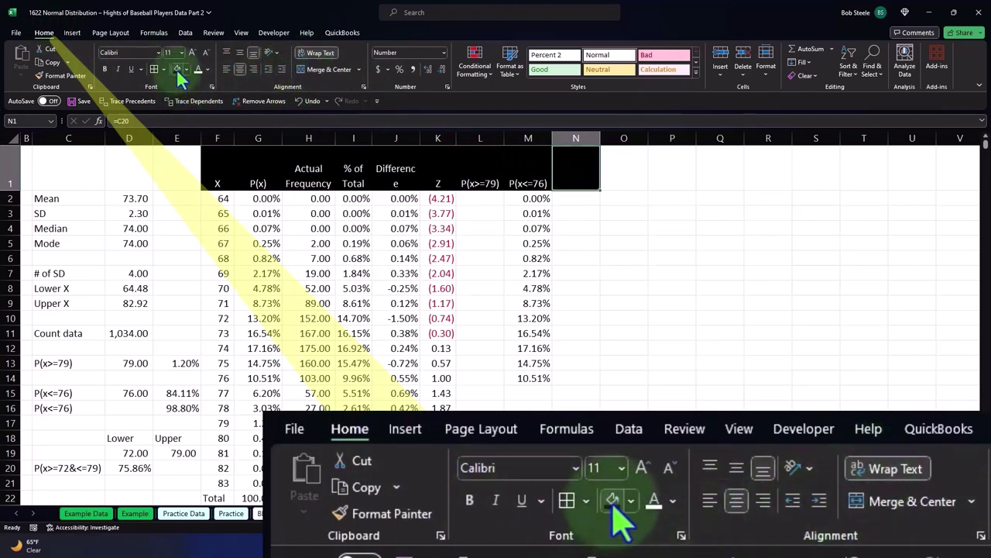
{"action": "left_click", "coordinate": [196, 69]}
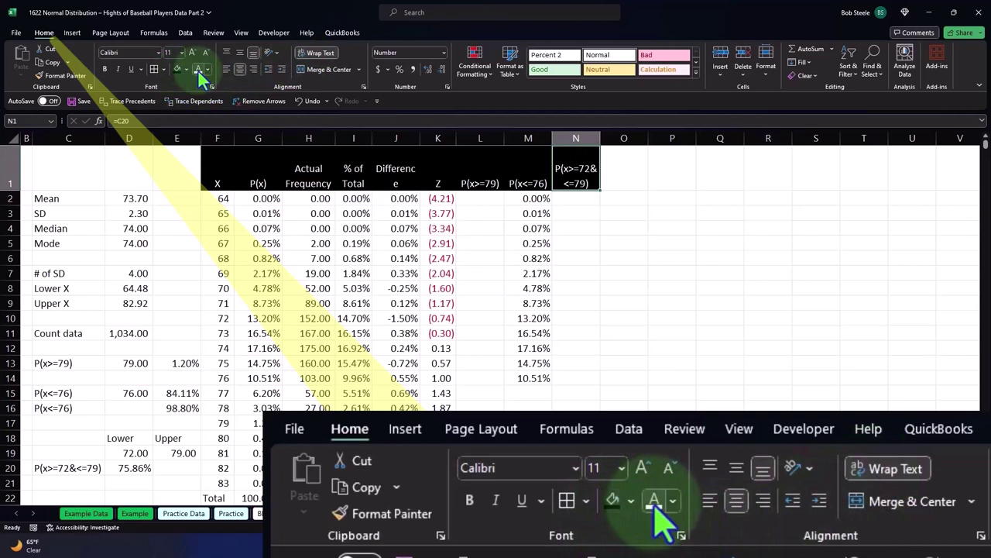
- Start an IF formula in N2 with an AND test whose first condition is F2>=D19, the Lower bound
{"action": "left_click", "coordinate": [574, 199]}
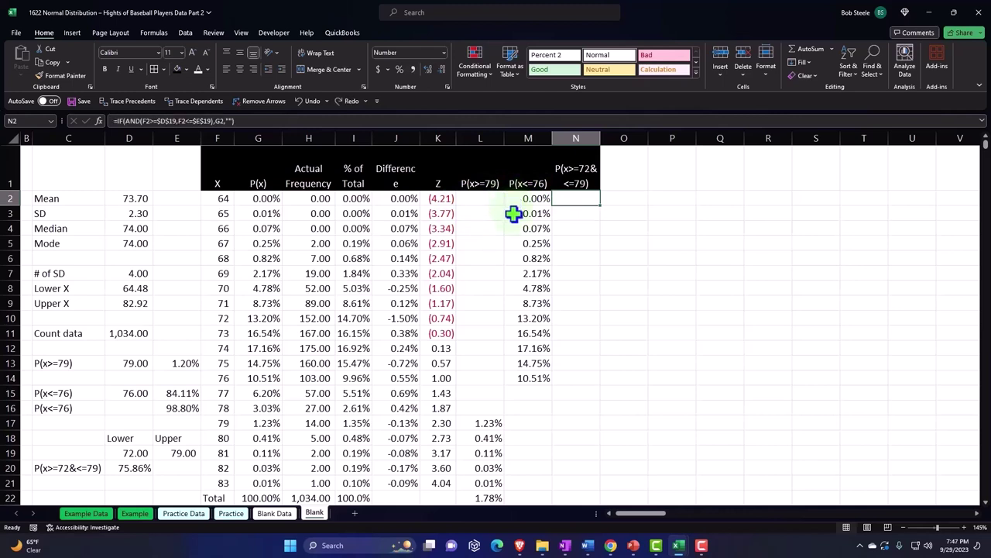
{"action": "left_click", "coordinate": [483, 180]}
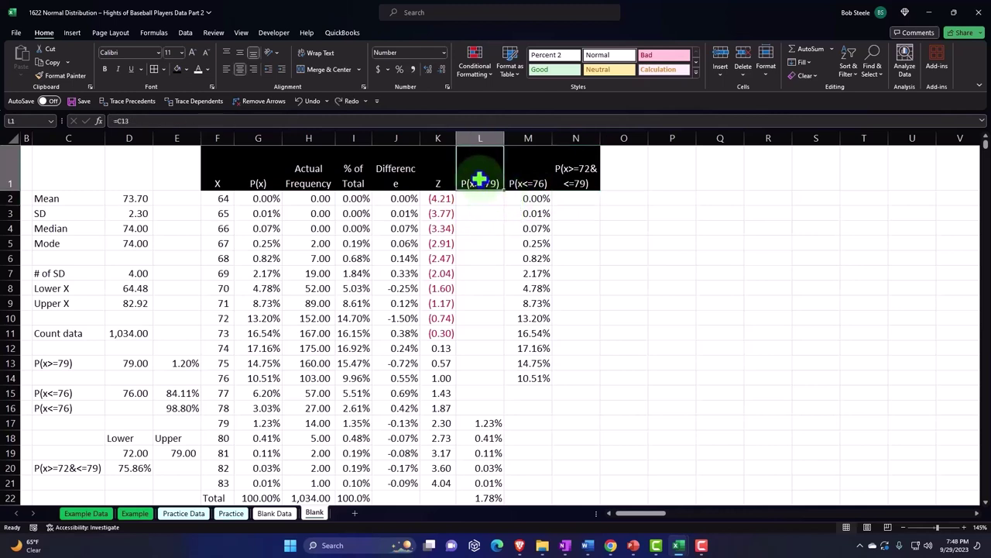
{"action": "left_click", "coordinate": [521, 185]}
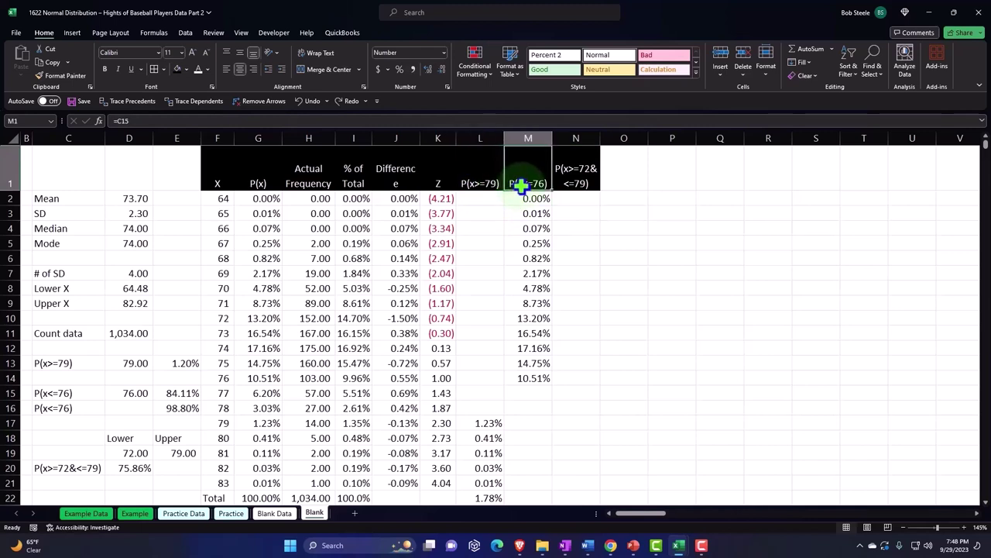
{"action": "left_click", "coordinate": [567, 198]}
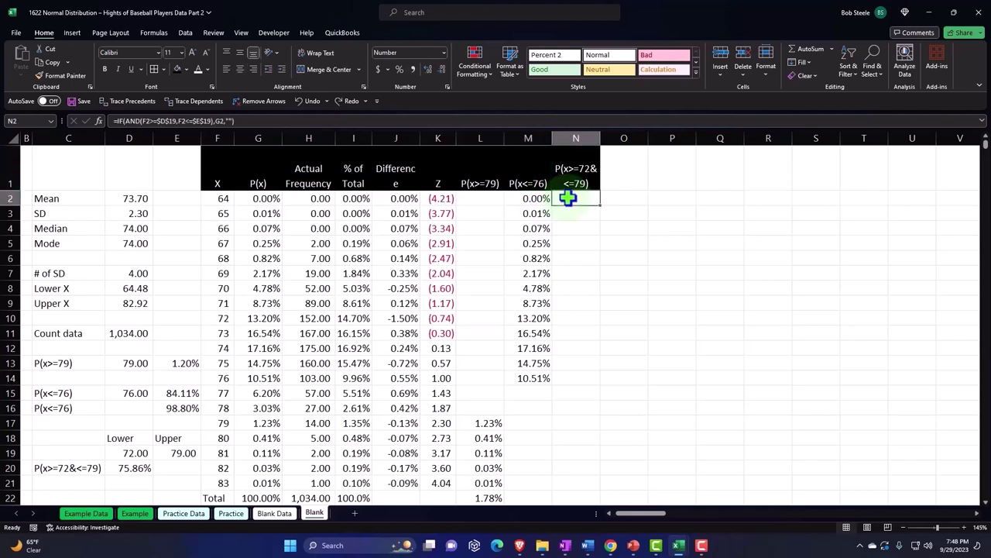
{"action": "type", "text": "=if"}
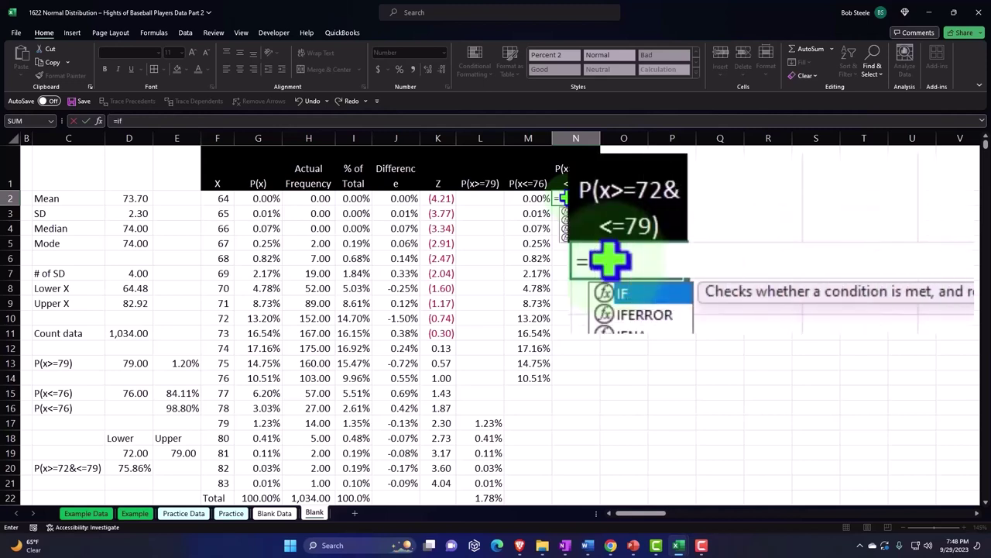
{"action": "type", "text": "("}
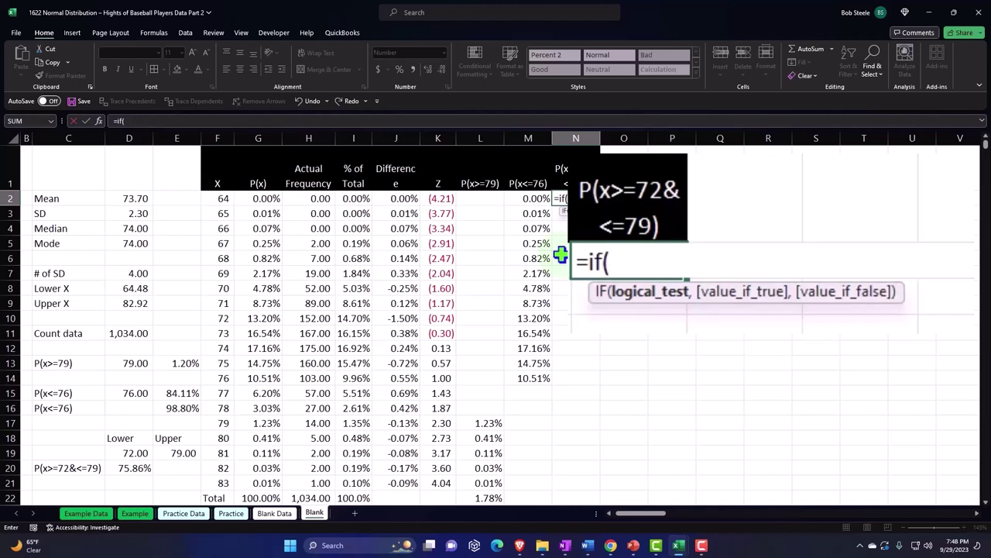
{"action": "type", "text": "and"}
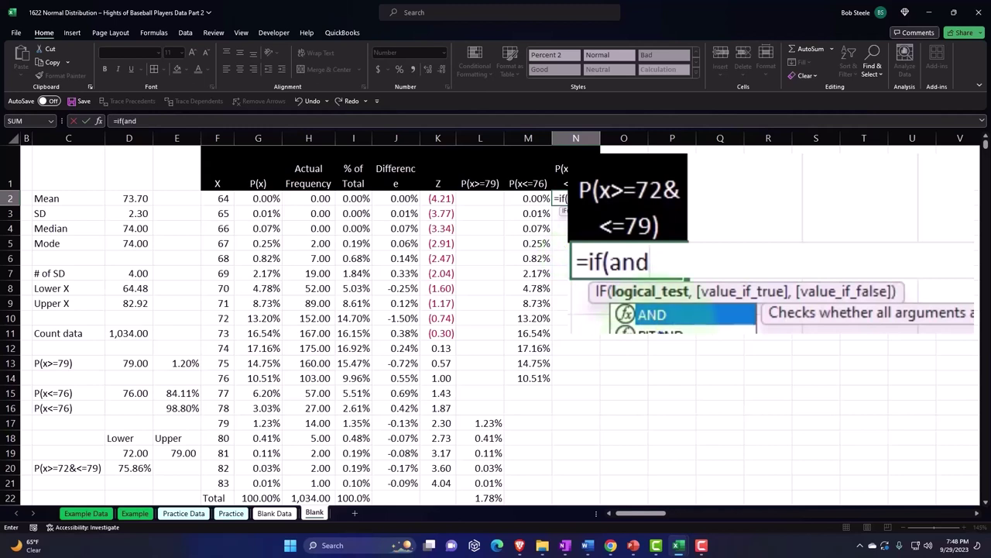
{"action": "double_click", "coordinate": [649, 313]}
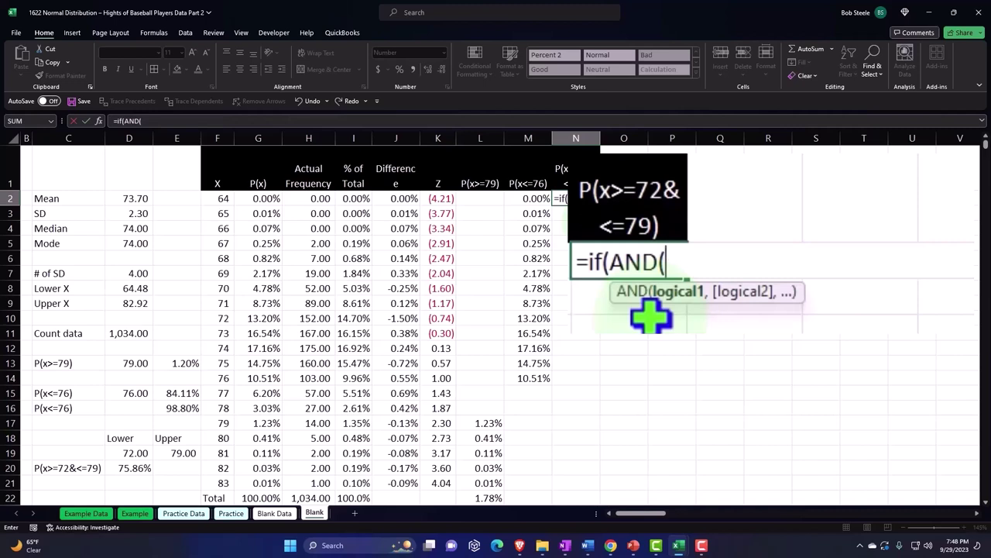
{"action": "left_click", "coordinate": [220, 200]}
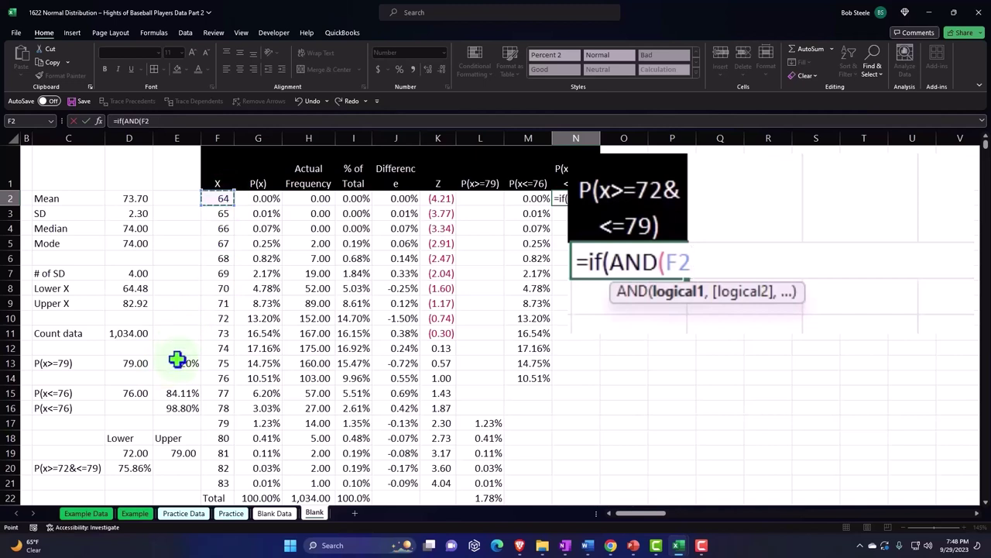
{"action": "type", "text": ">="}
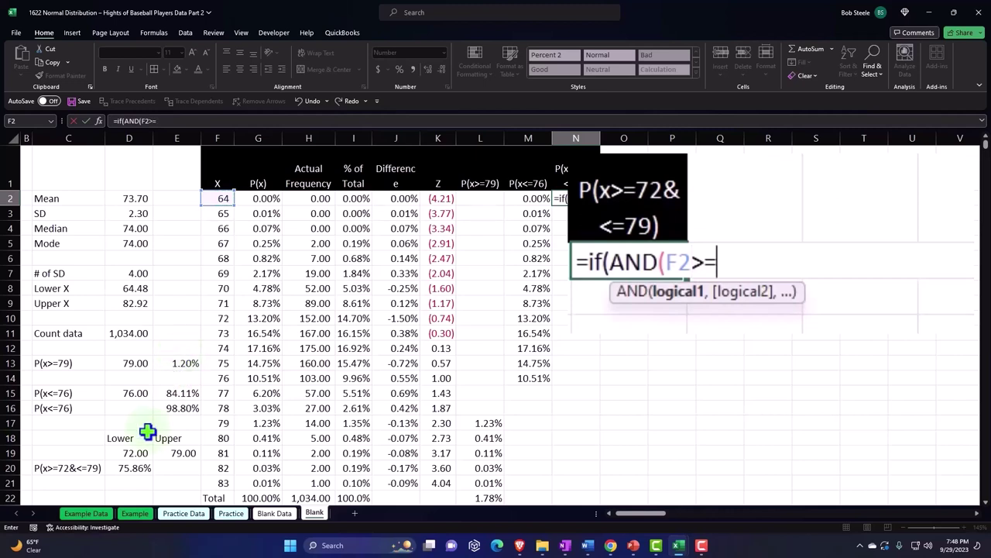
{"action": "left_click", "coordinate": [133, 452]}
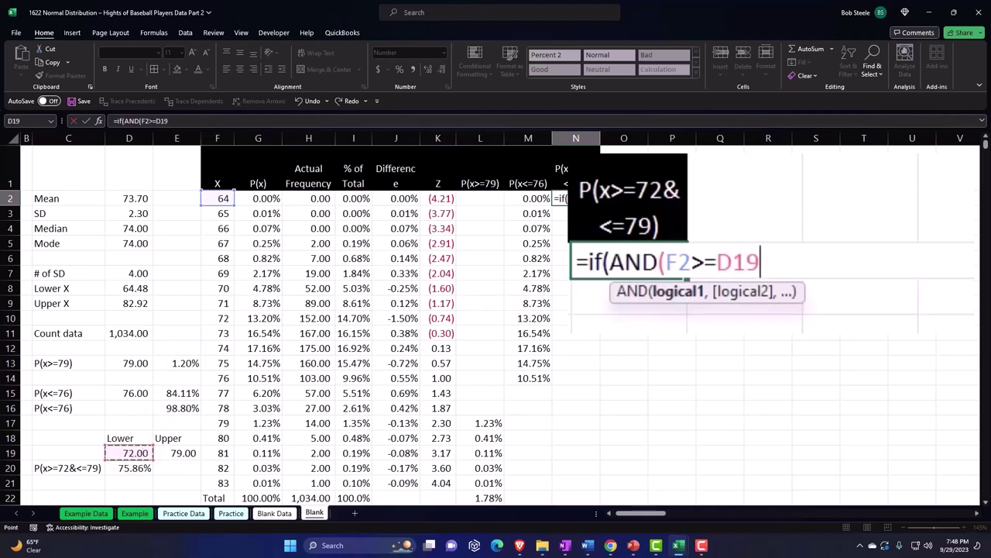
- Add F2<=E19, the Upper bound, as the second AND condition and close the AND function
{"action": "type", "text": ","}
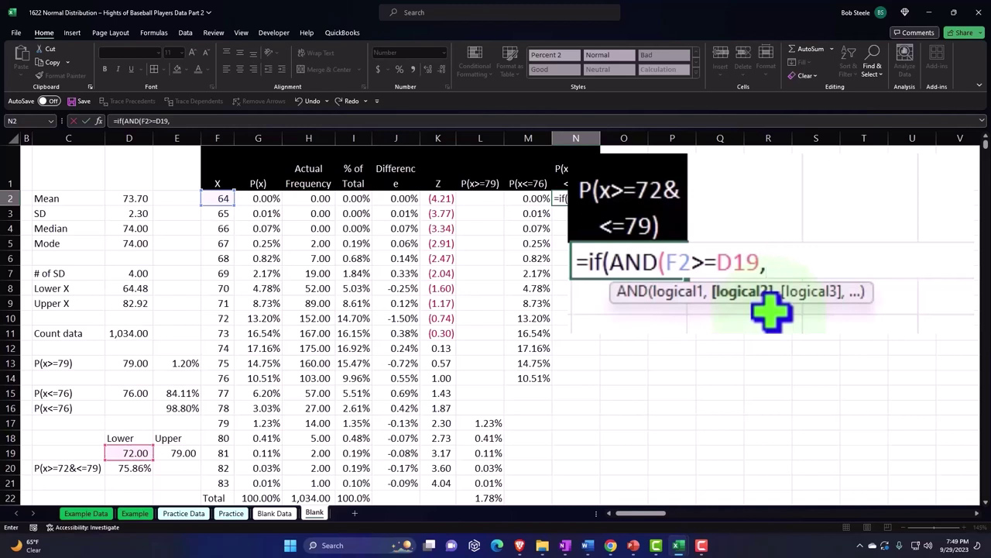
{"action": "left_click", "coordinate": [224, 198]}
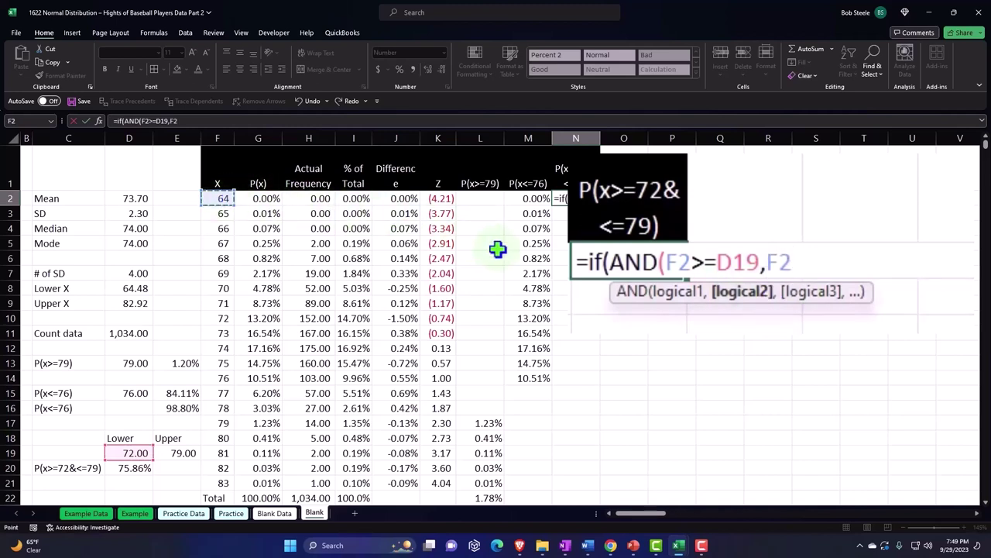
{"action": "type", "text": "<="}
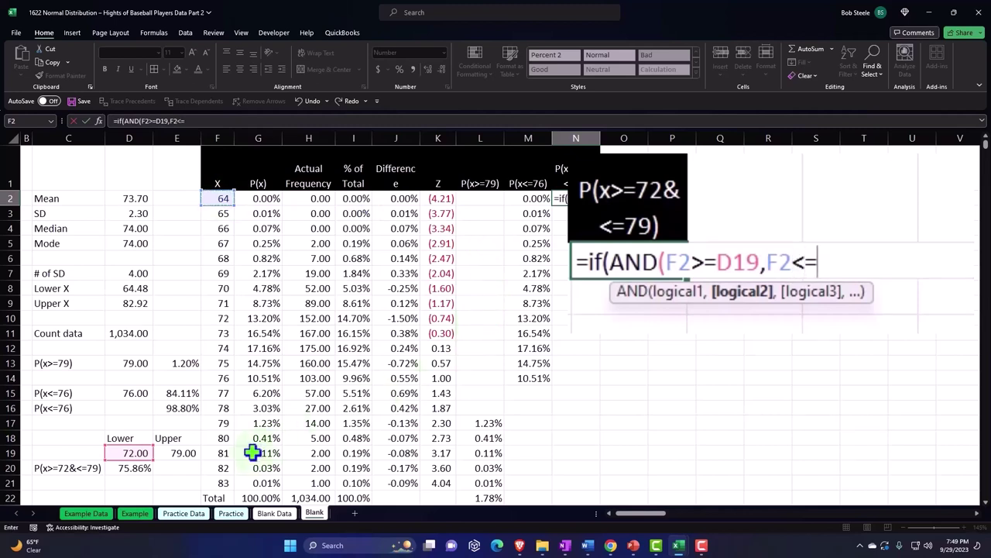
{"action": "left_click", "coordinate": [188, 454]}
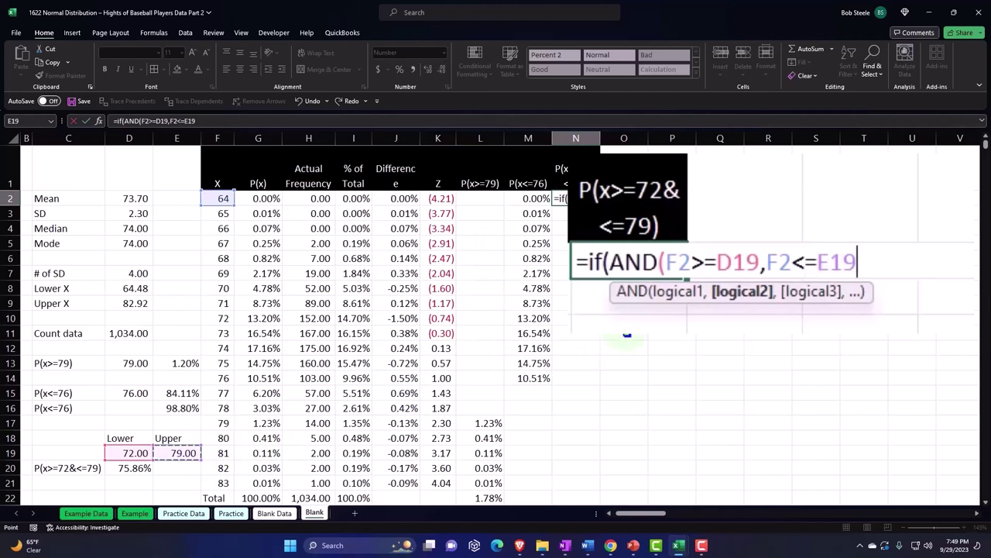
{"action": "type", "text": ")"}
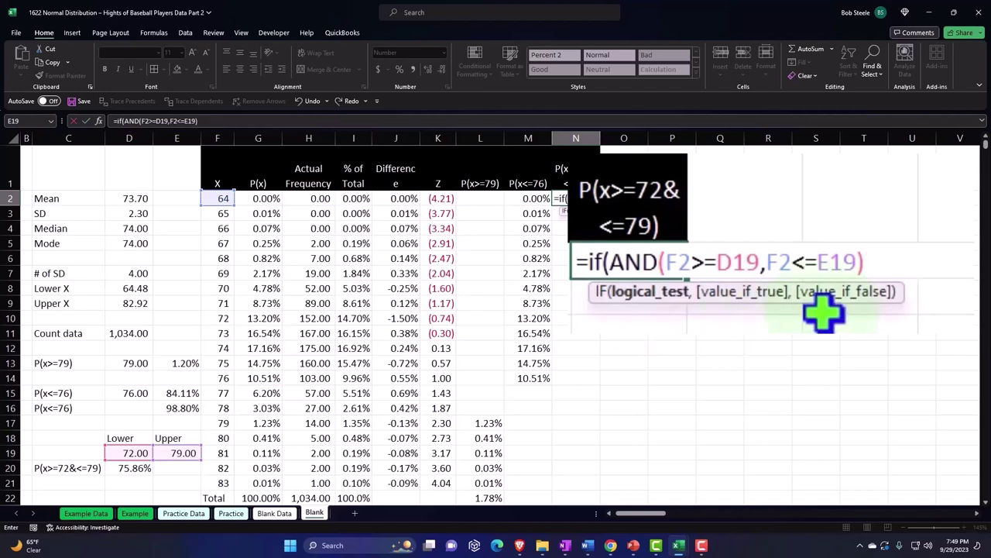
- Return G2 when the test is true and an empty string otherwise, completing N2 as =IF(AND(F2>=D19,F2<=E19),G2,"")
{"action": "type", "text": ","}
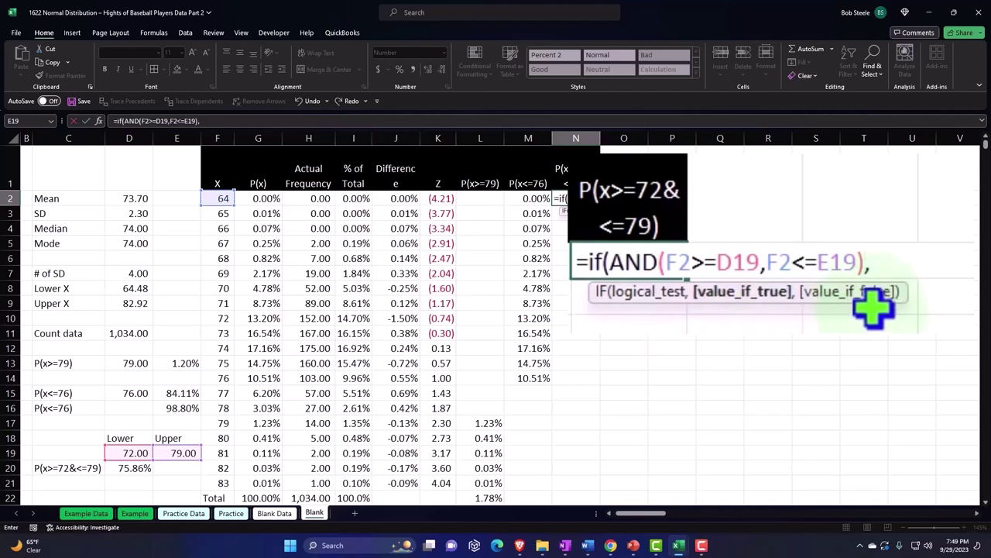
{"action": "left_click", "coordinate": [269, 200]}
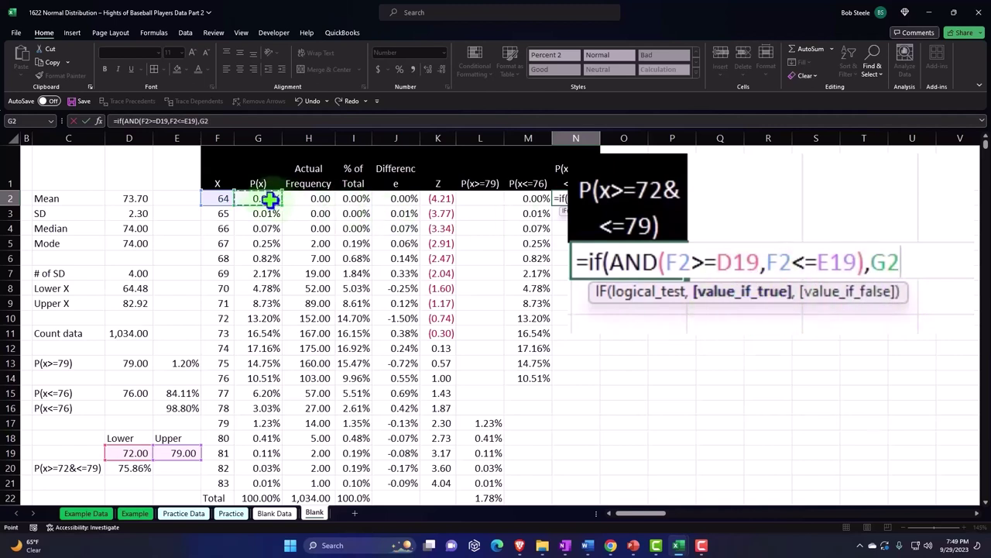
{"action": "type", "text": ","}
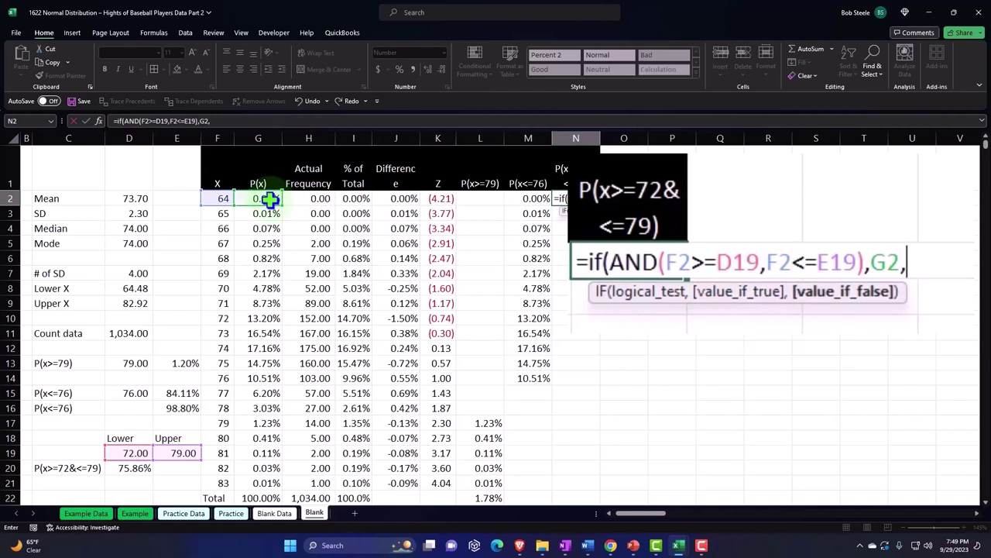
{"action": "type", "text": "\"\")"}
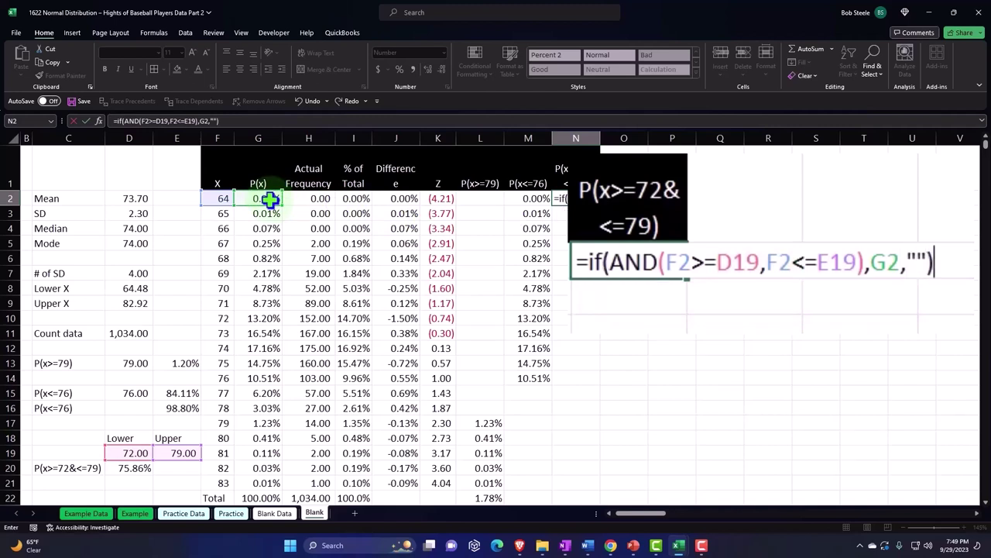
{"action": "key", "text": "Return"}
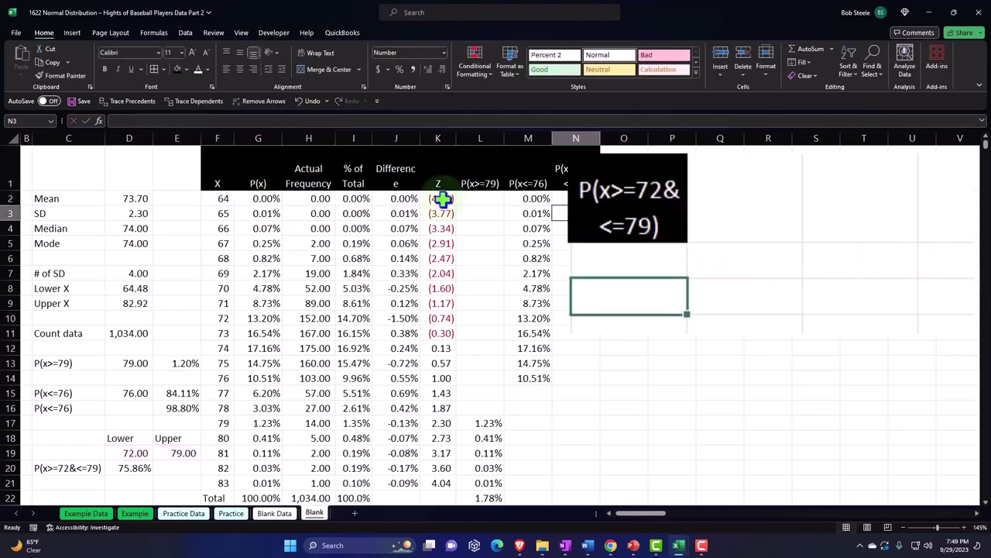
- Make the Lower and Upper references in the N2 formula absolute as $D$19 and $E$19
{"action": "left_click", "coordinate": [671, 268]}
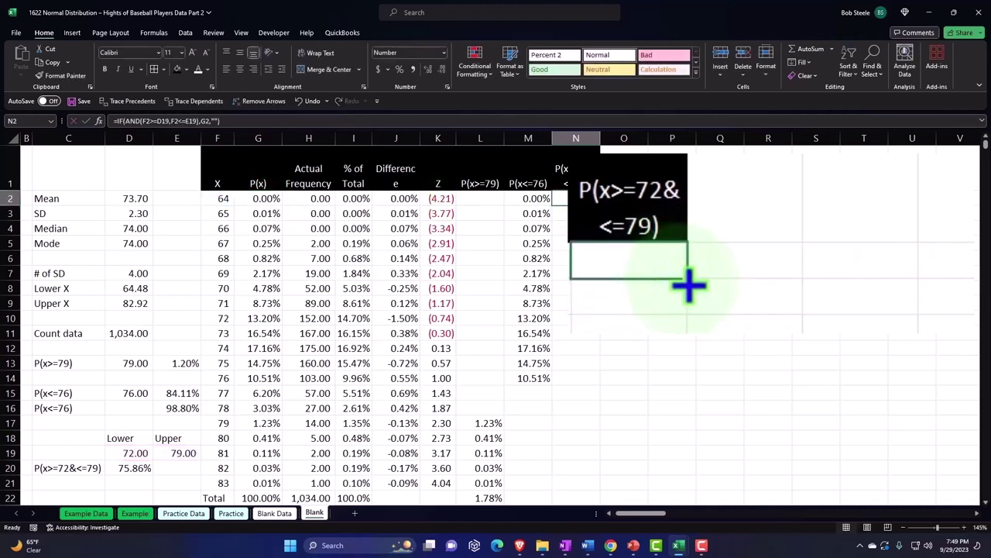
{"action": "double_click", "coordinate": [665, 267]}
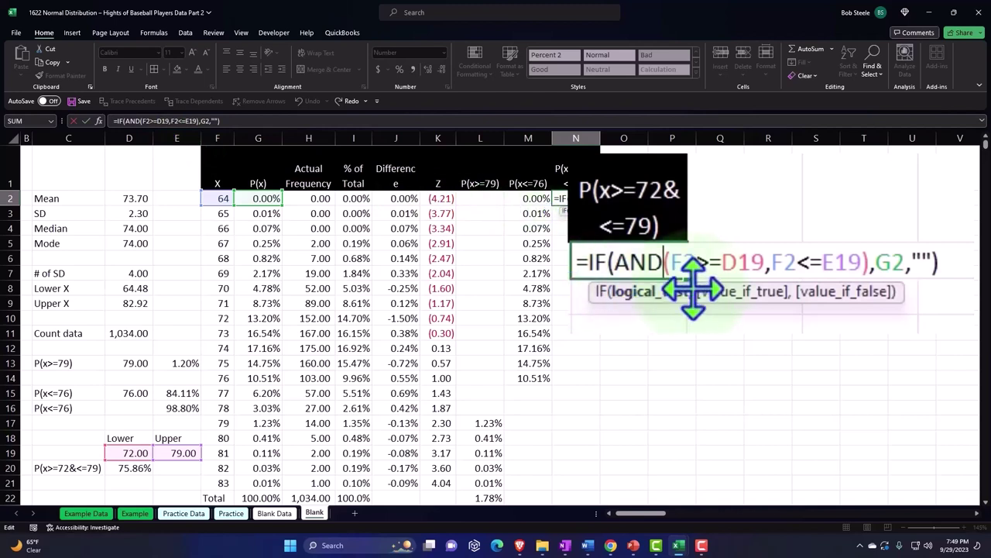
{"action": "left_click", "coordinate": [738, 261]}
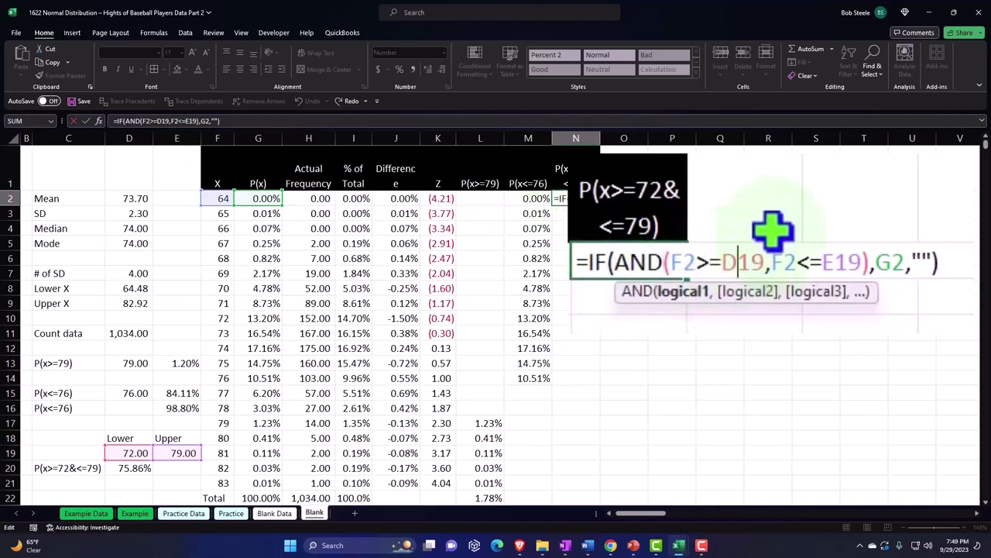
{"action": "key", "text": "F4"}
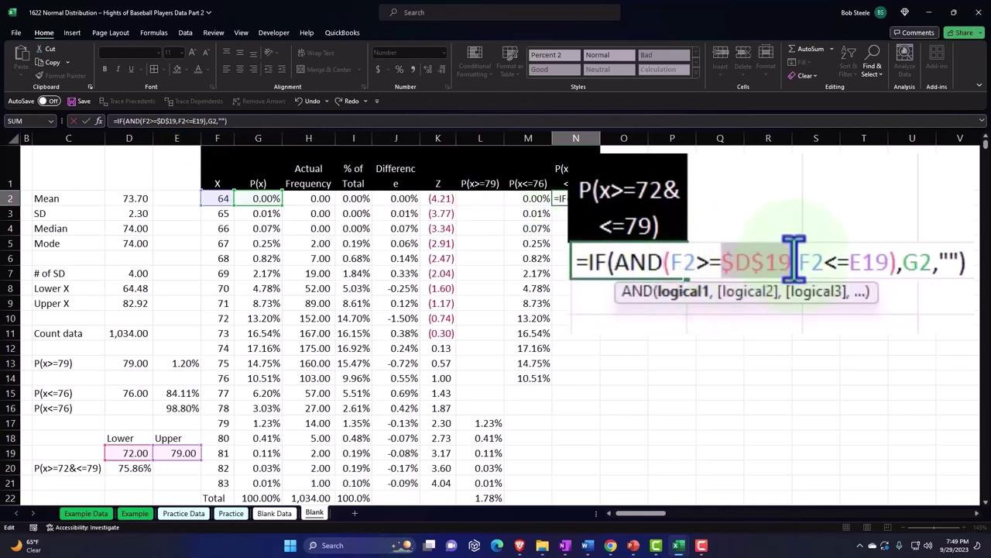
{"action": "left_click", "coordinate": [874, 261]}
{"action": "key", "text": "F4"}
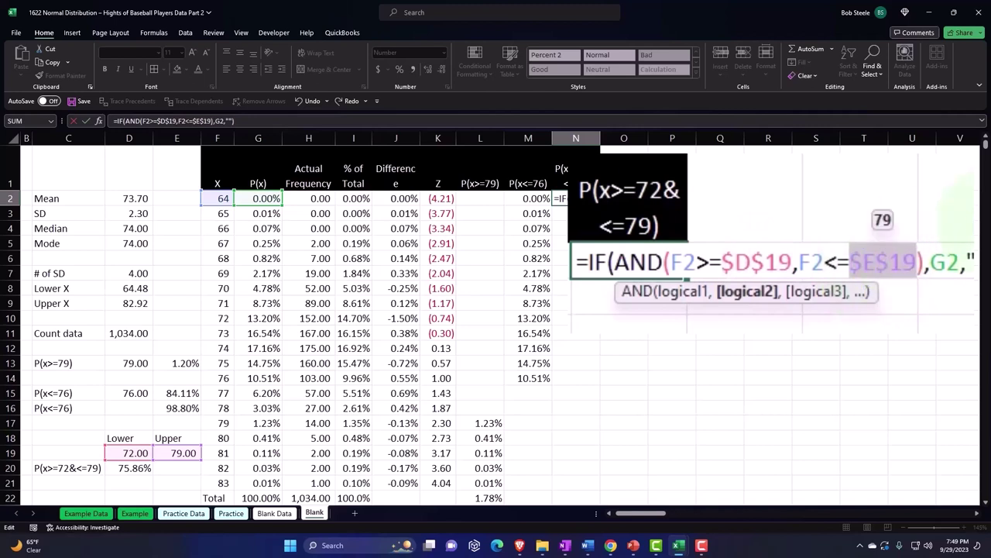
{"action": "key", "text": "ctrl+Return"}
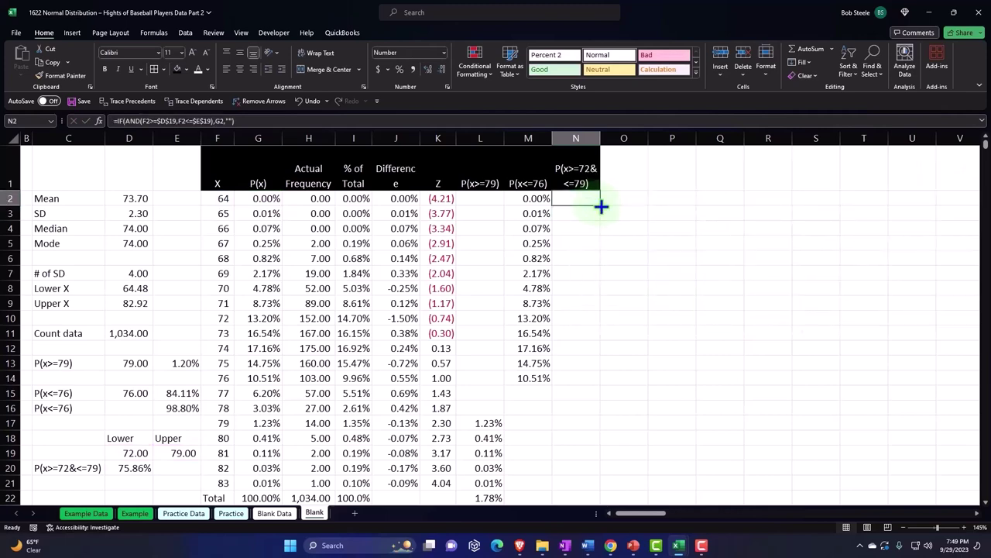
- Fill the N2 formula down to N21 and check the values within the 72 to 79 range
{"action": "double_click", "coordinate": [601, 206]}
{"action": "scroll", "coordinate": [612, 279], "scroll_direction": "down", "scroll_amount": 1}
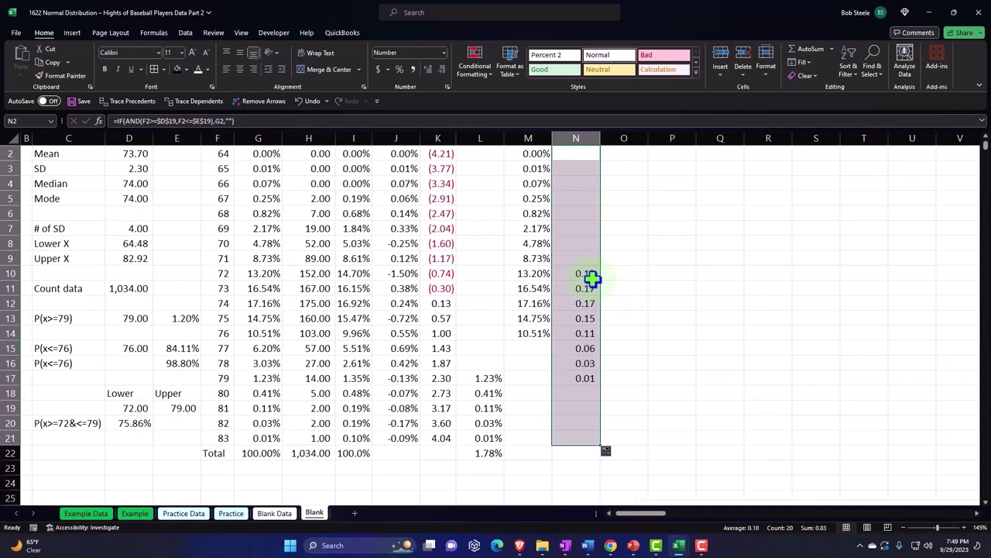
{"action": "left_click_drag", "start_coordinate": [591, 274], "coordinate": [585, 375]}
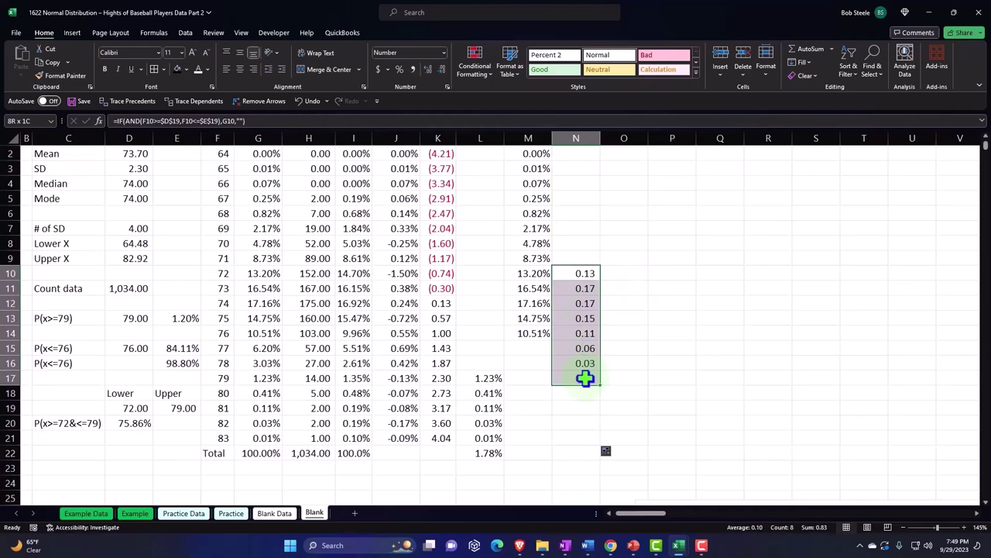
{"action": "scroll", "coordinate": [586, 348], "scroll_direction": "up", "scroll_amount": 1}
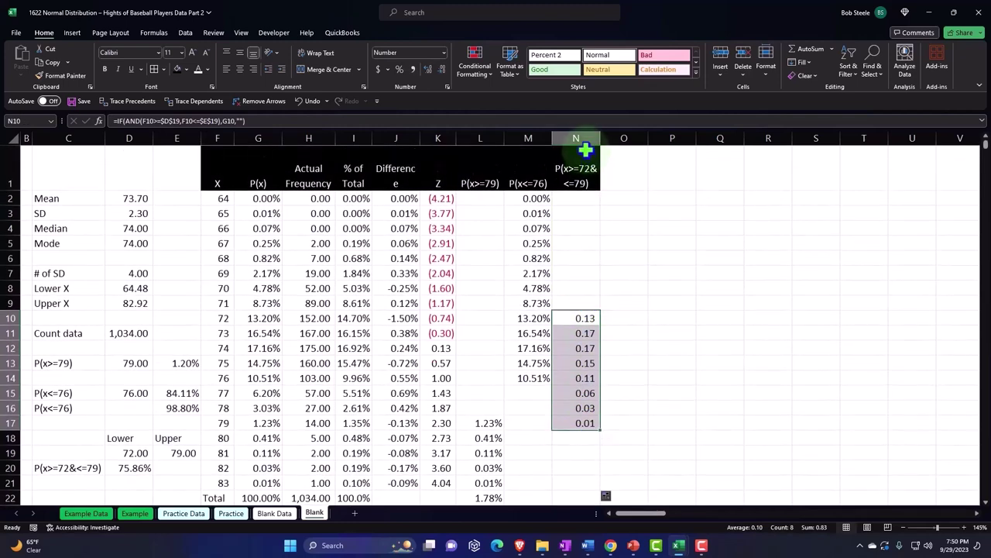
- Format column N as percentages with two decimal places
{"action": "left_click", "coordinate": [577, 138]}
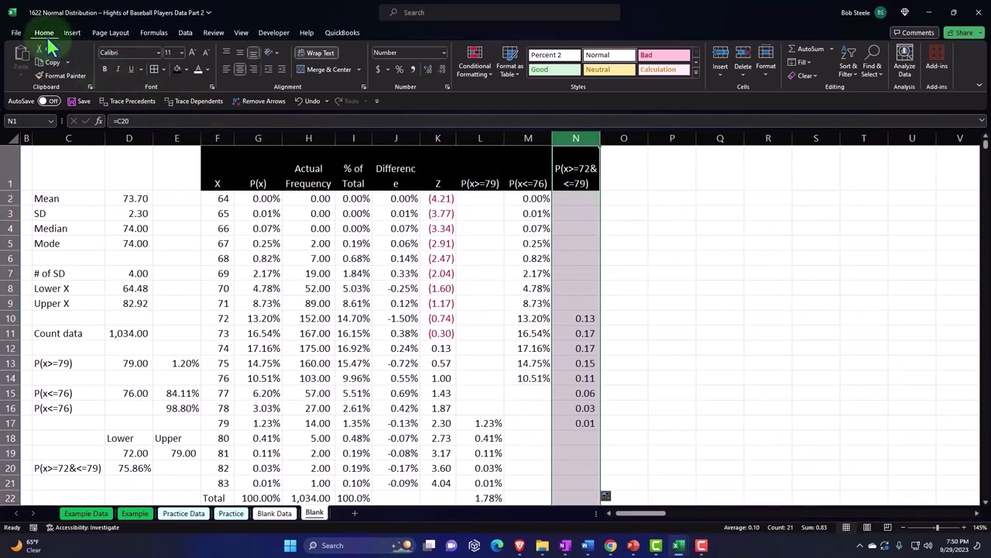
{"action": "left_click", "coordinate": [399, 69]}
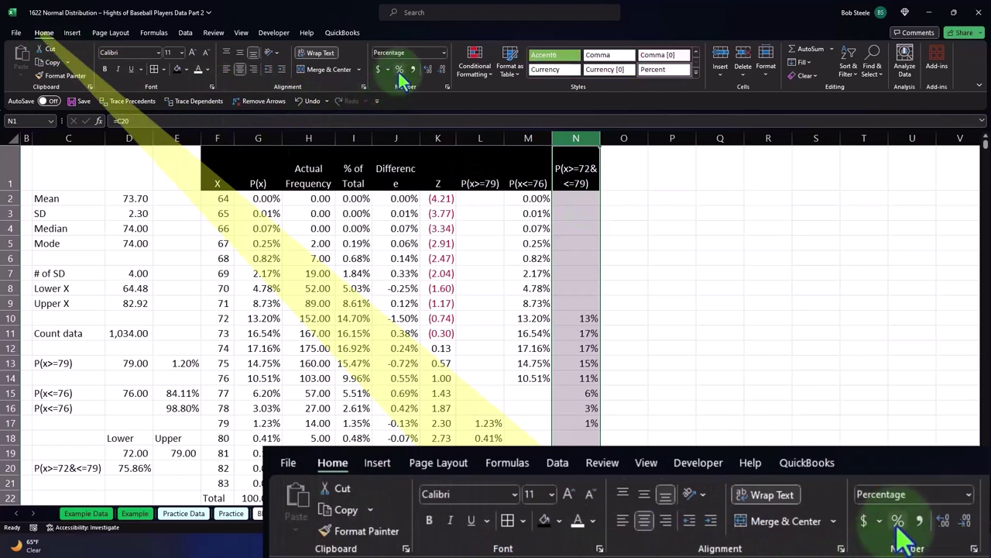
{"action": "left_click", "coordinate": [427, 69]}
{"action": "left_click", "coordinate": [427, 68]}
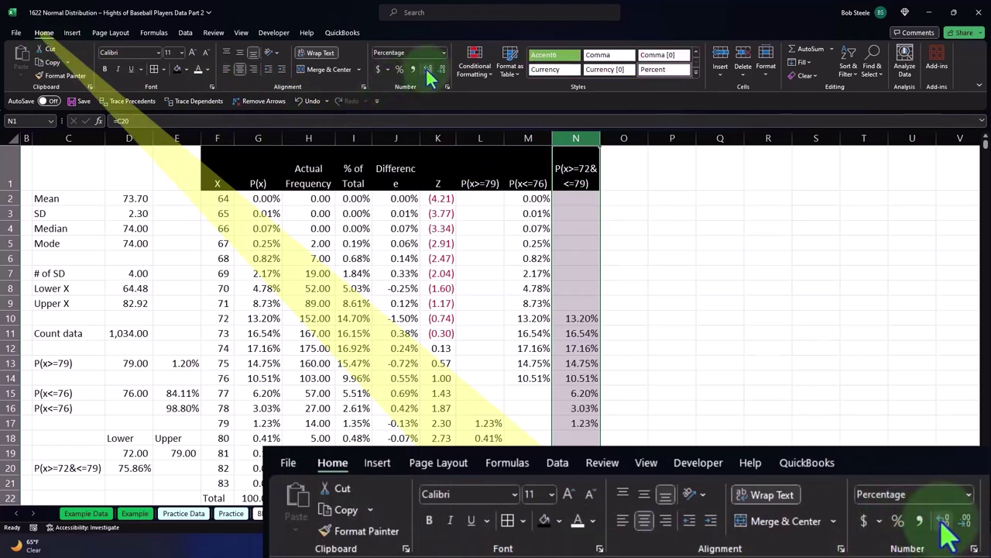
{"action": "left_click", "coordinate": [628, 254]}
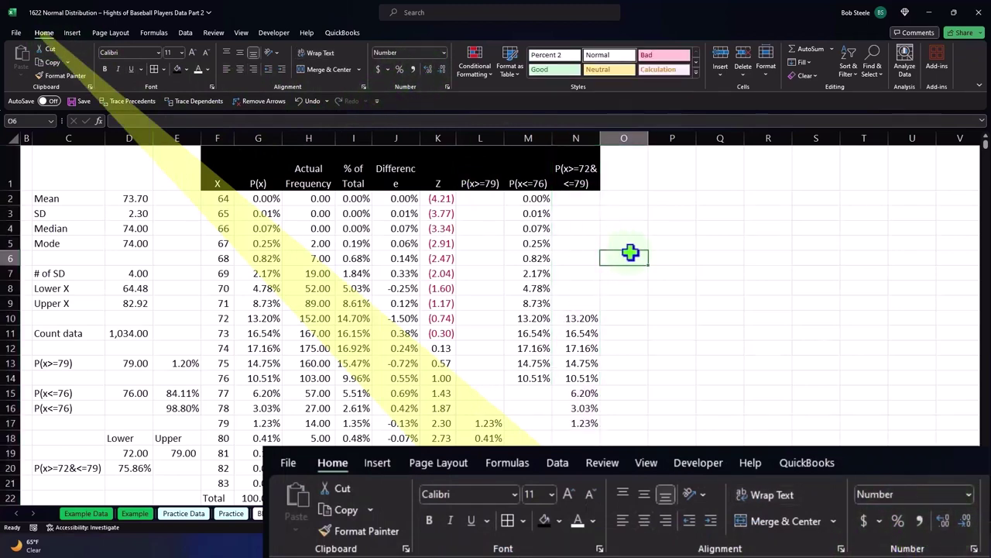
{"action": "left_click", "coordinate": [267, 182]}
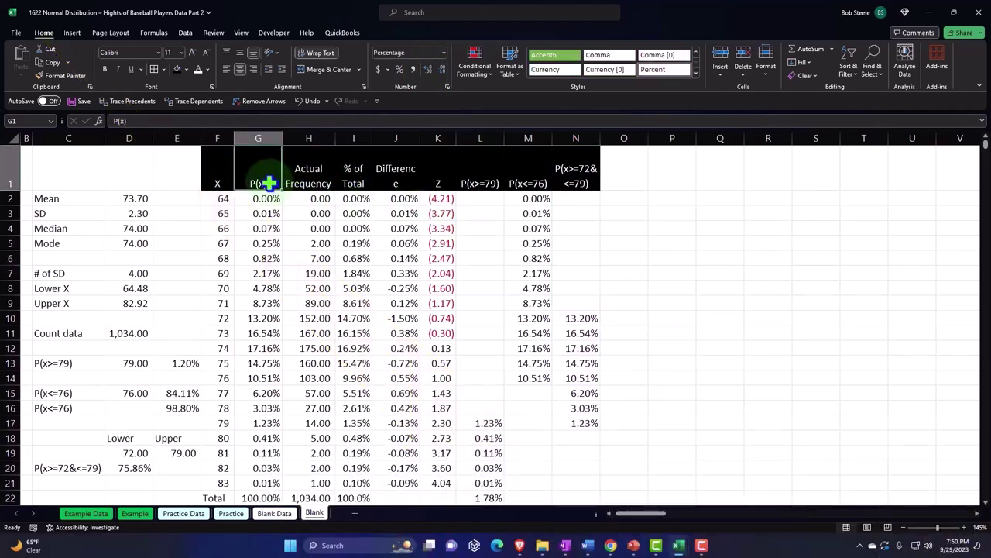
- Insert a 2-D area chart of the P(x) column, using G1:G21 without the total row
{"action": "key", "text": "ctrl+shift+Down"}
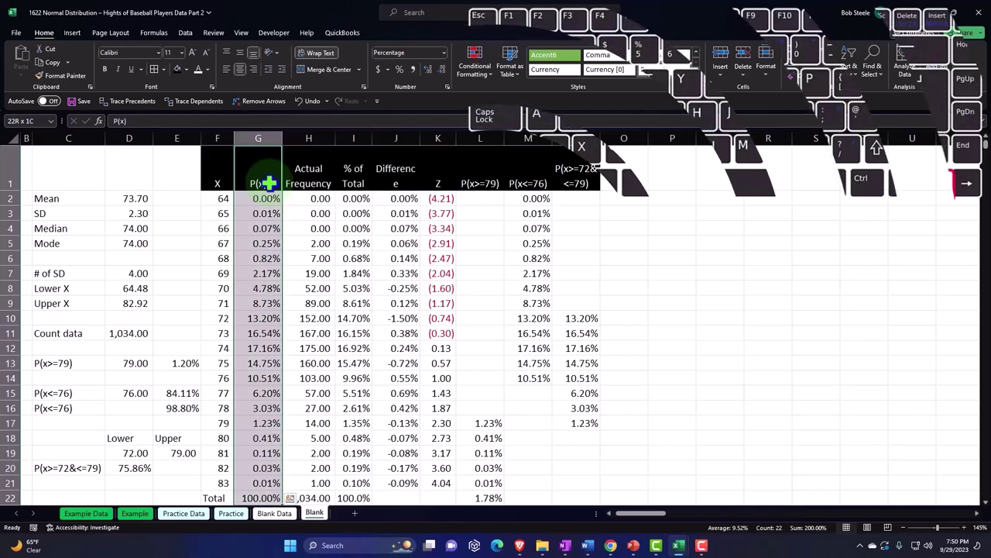
{"action": "left_click", "coordinate": [72, 33]}
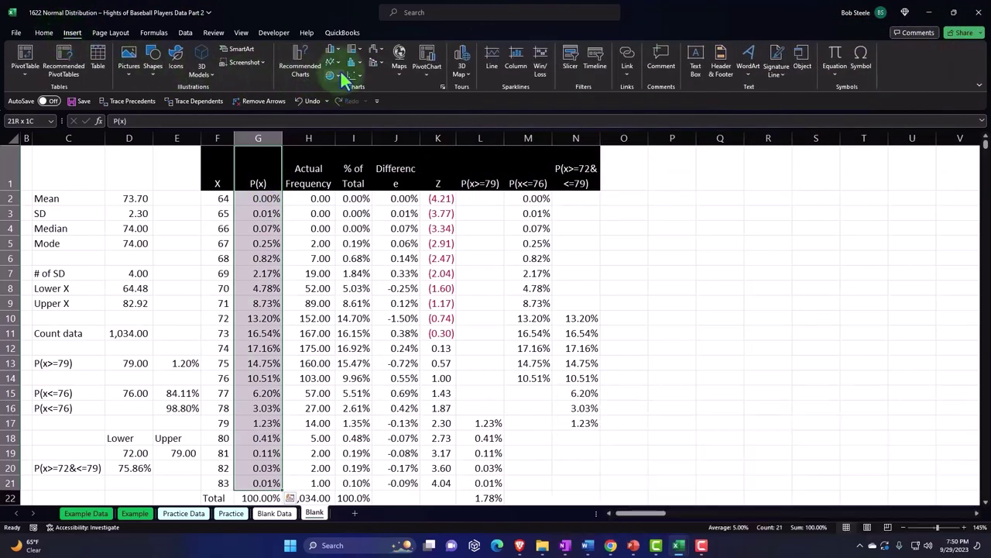
{"action": "left_click", "coordinate": [338, 61]}
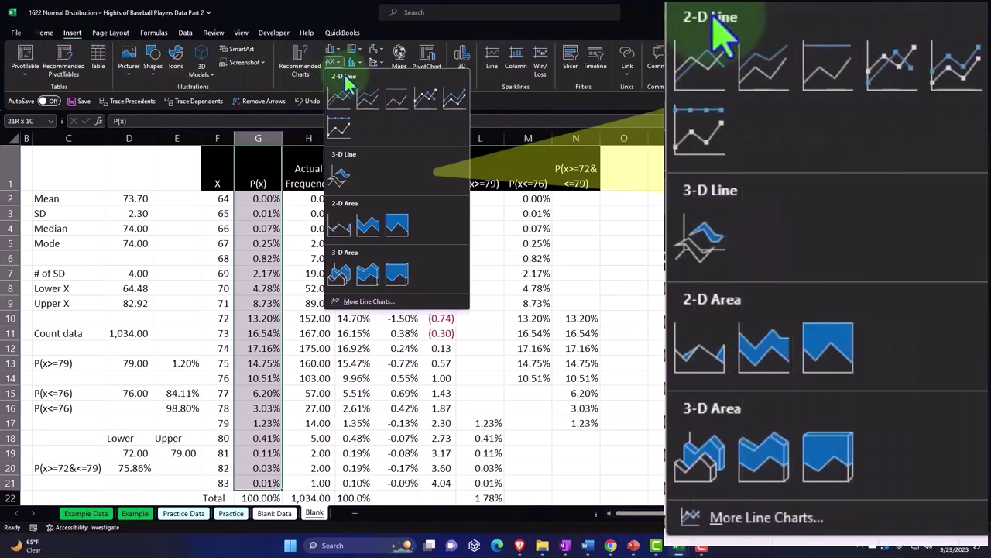
{"action": "left_click", "coordinate": [341, 230]}
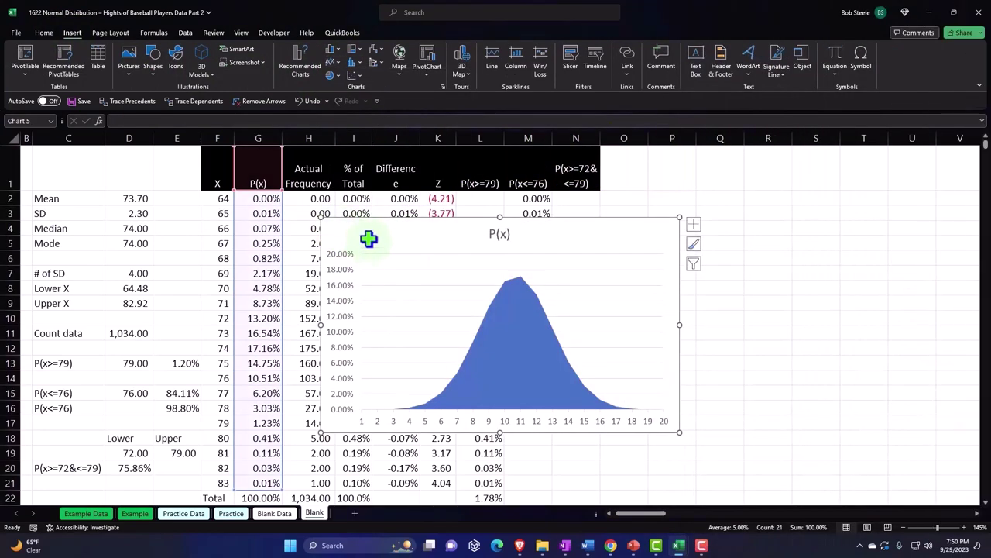
- Move the P(x) area chart to the empty area beside column N and delete its title
{"action": "left_click_drag", "start_coordinate": [367, 237], "coordinate": [670, 176]}
{"action": "left_click", "coordinate": [804, 177]}
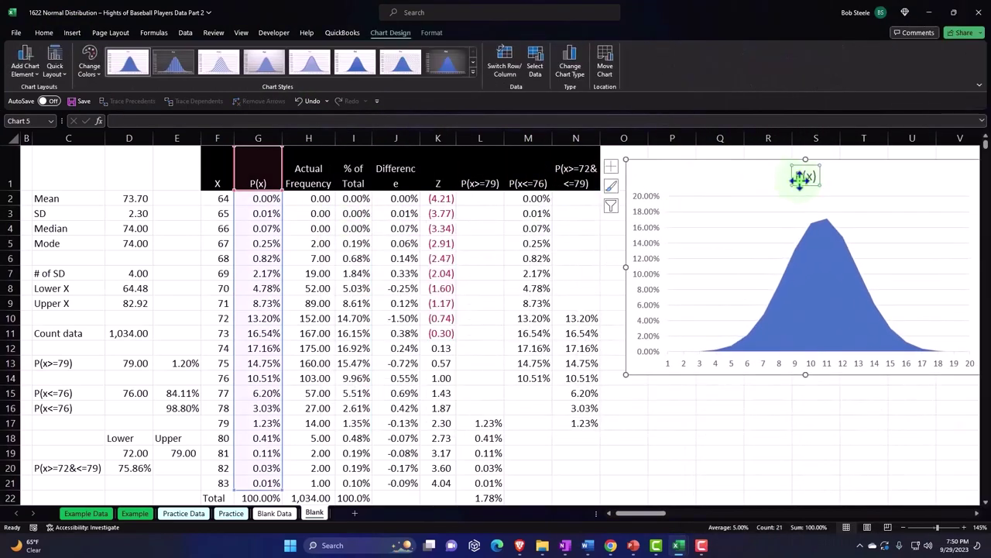
{"action": "key", "text": "Delete"}
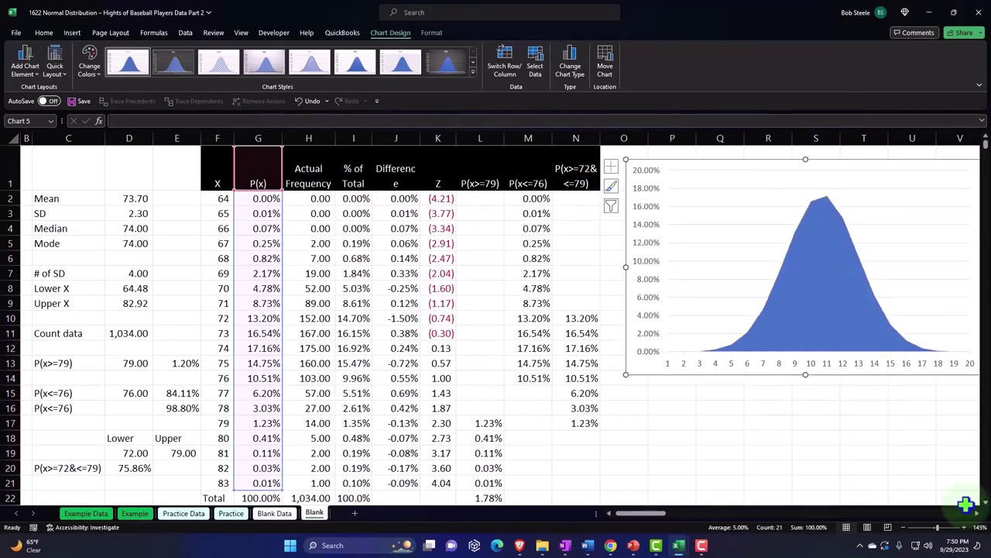
- Set the area chart's horizontal axis labels to the X values in F2:F21
{"action": "scroll", "coordinate": [977, 520], "scroll_direction": "right", "scroll_amount": 3}
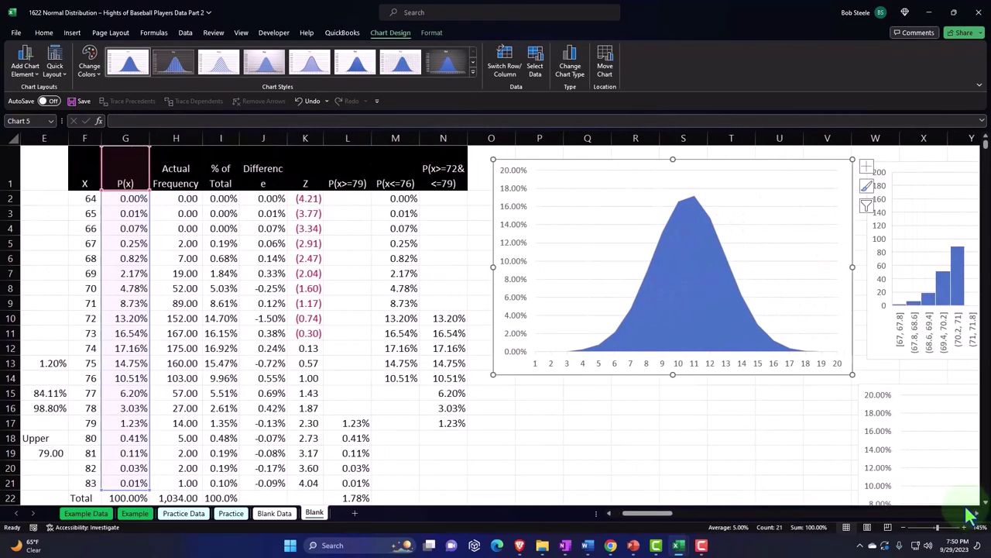
{"action": "left_click", "coordinate": [655, 292]}
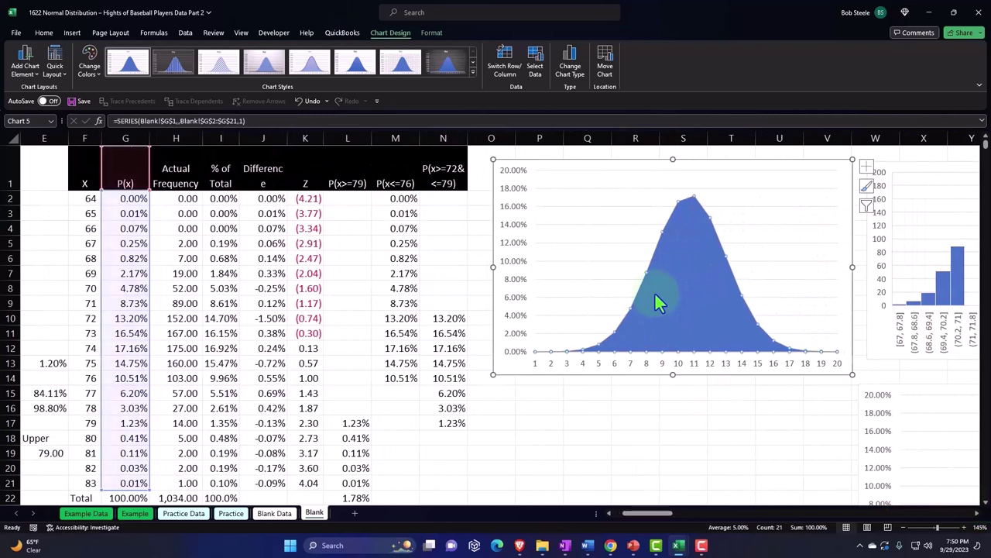
{"action": "left_click", "coordinate": [533, 71]}
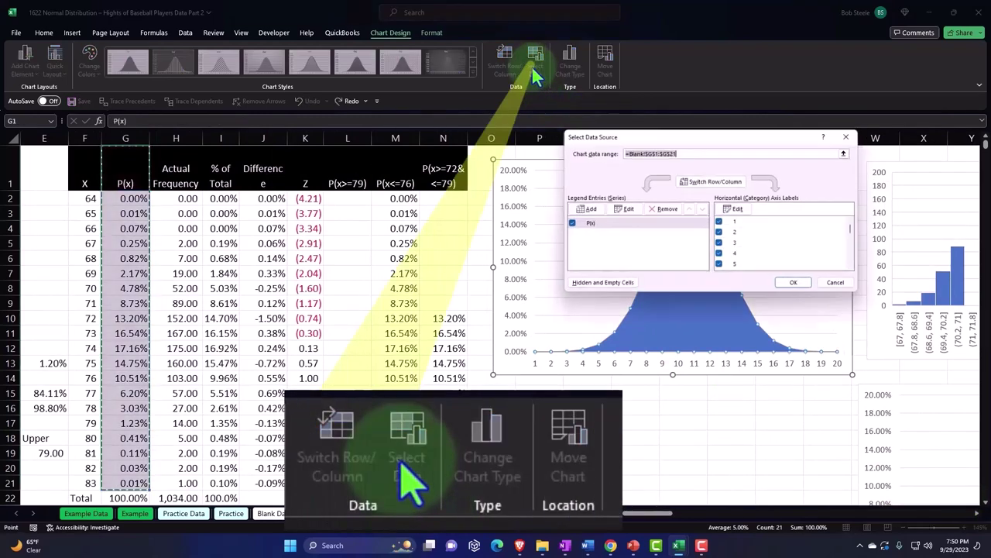
{"action": "left_click", "coordinate": [739, 212]}
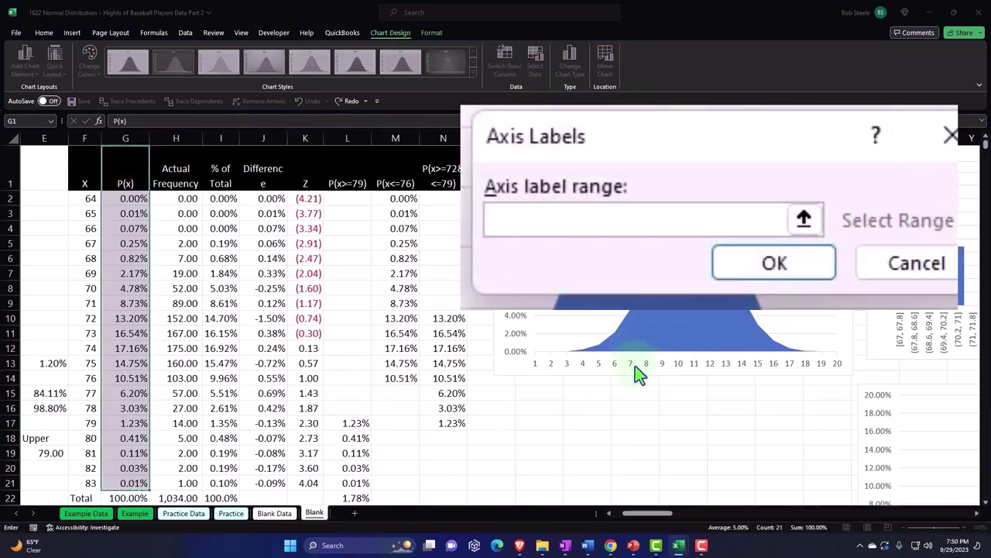
{"action": "left_click", "coordinate": [805, 220]}
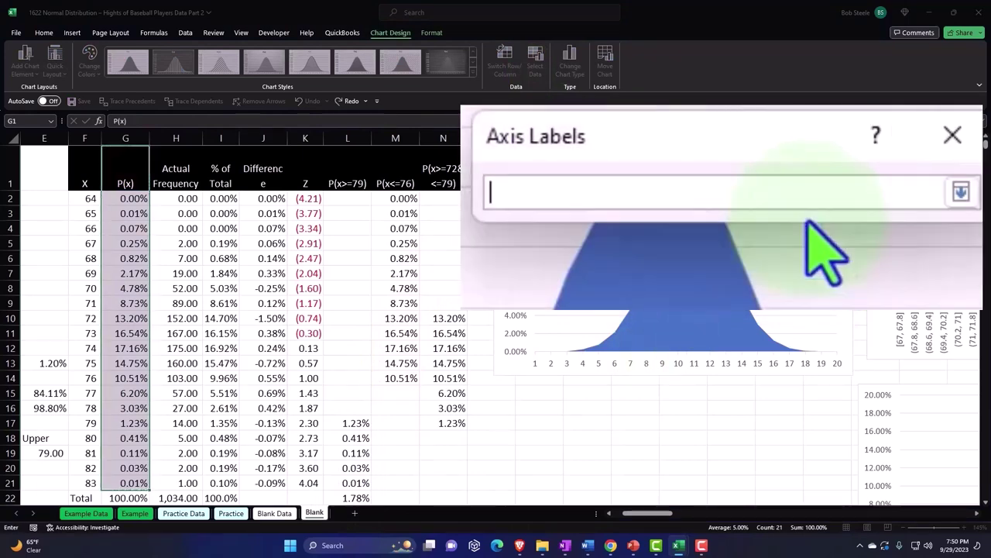
{"action": "left_click", "coordinate": [81, 198]}
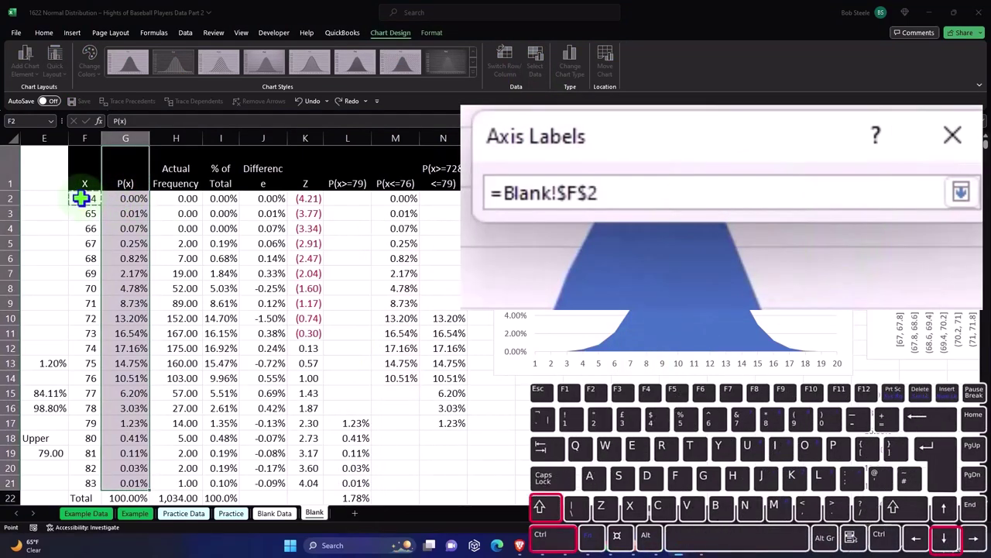
{"action": "key", "text": "ctrl+shift+Down"}
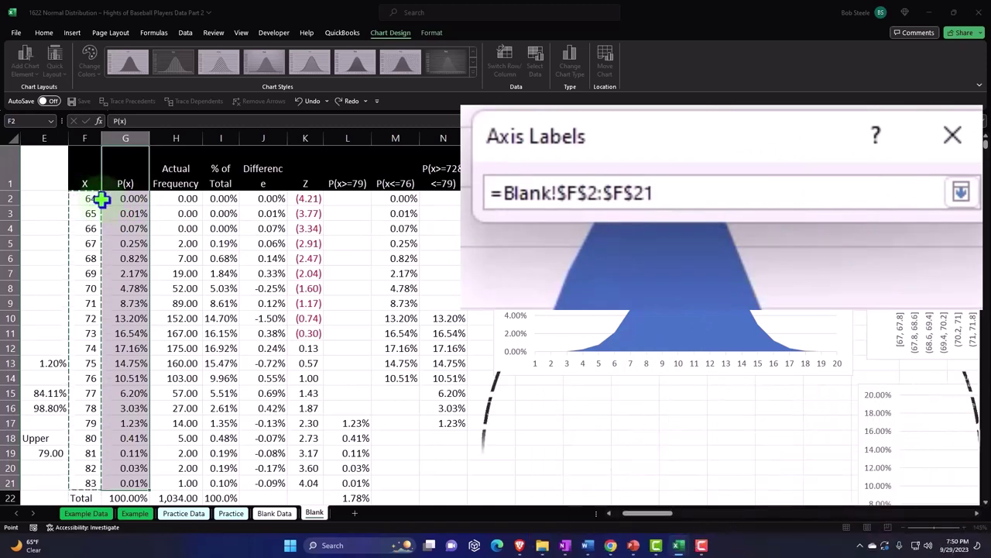
{"action": "left_click", "coordinate": [961, 192]}
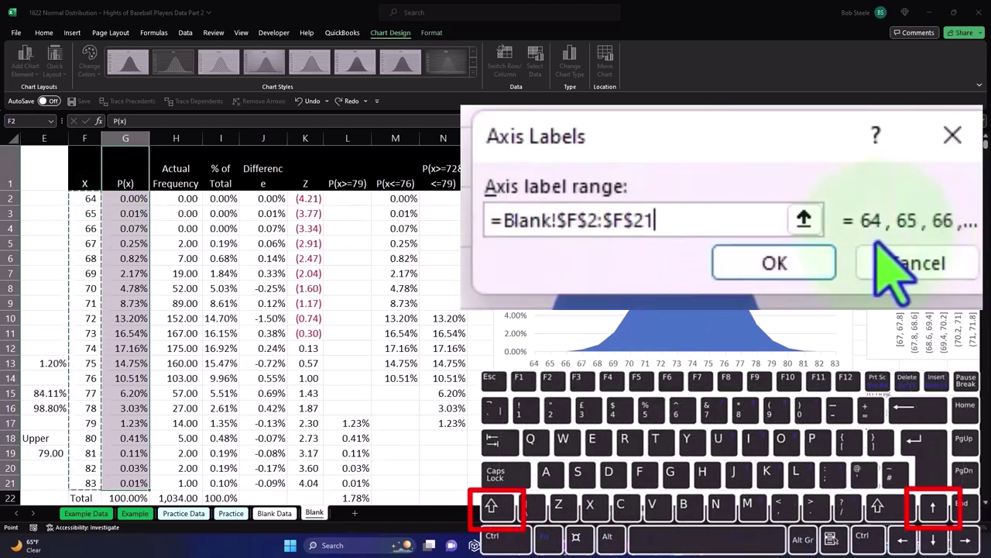
{"action": "left_click", "coordinate": [778, 261]}
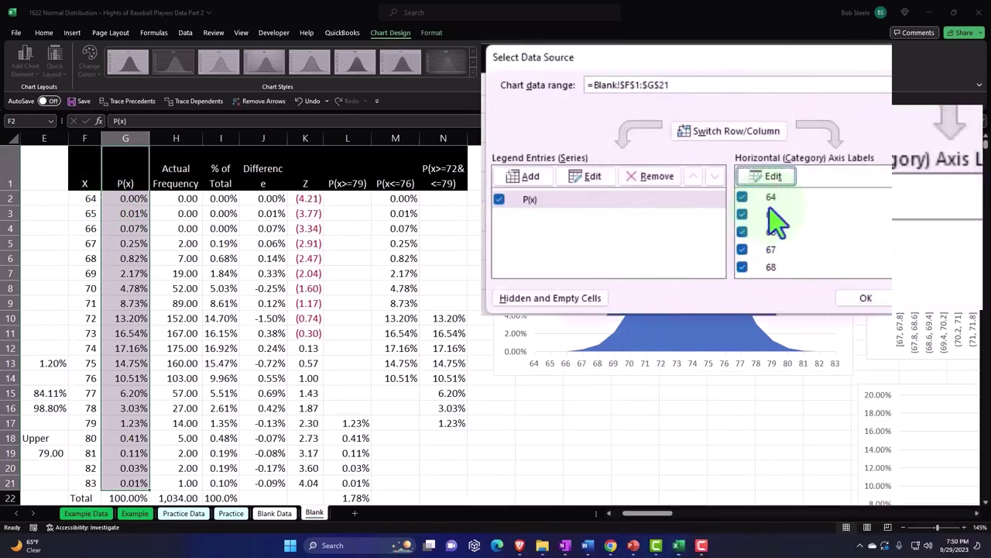
{"action": "left_click", "coordinate": [866, 299]}
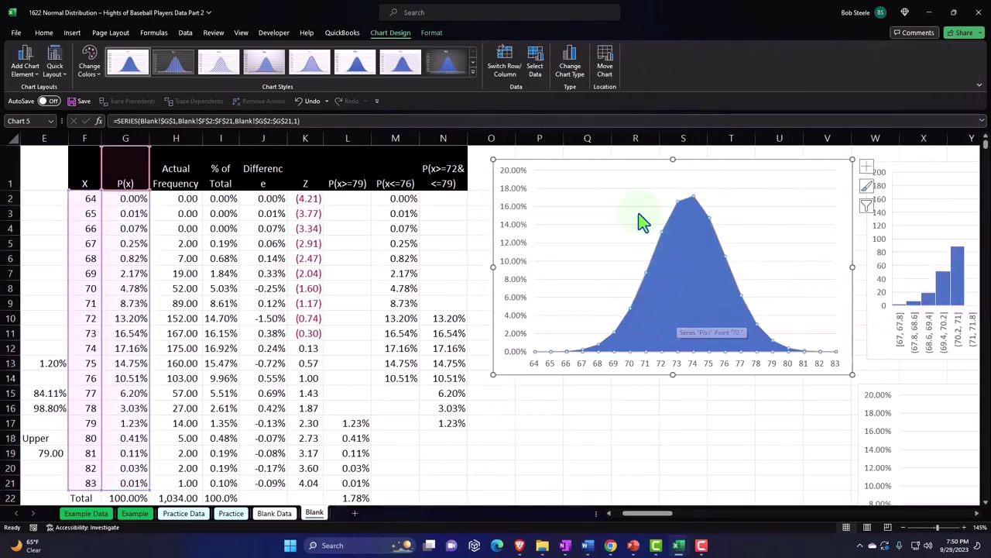
- Add a second series to the area chart, named from N1 with values from N2:N21
{"action": "left_click", "coordinate": [561, 165]}
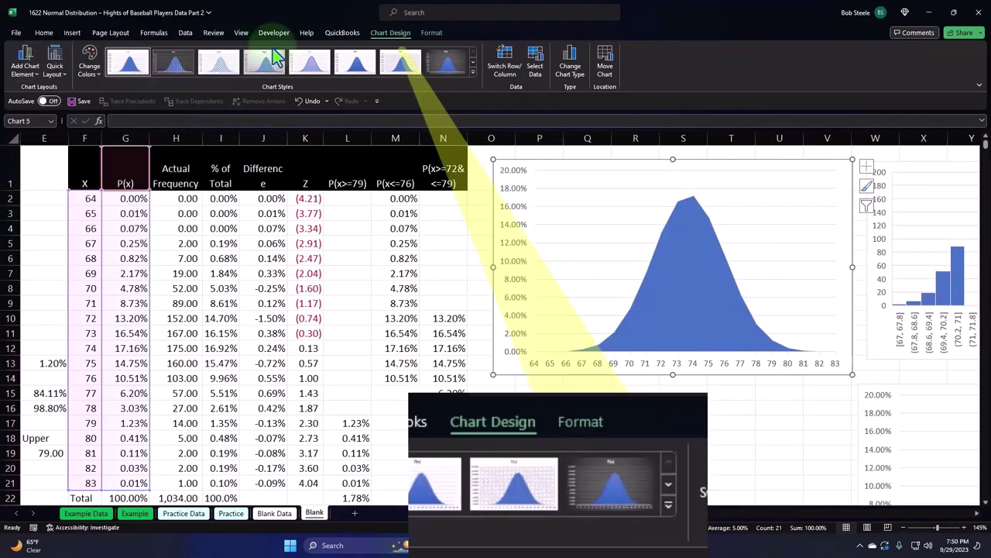
{"action": "left_click", "coordinate": [534, 64]}
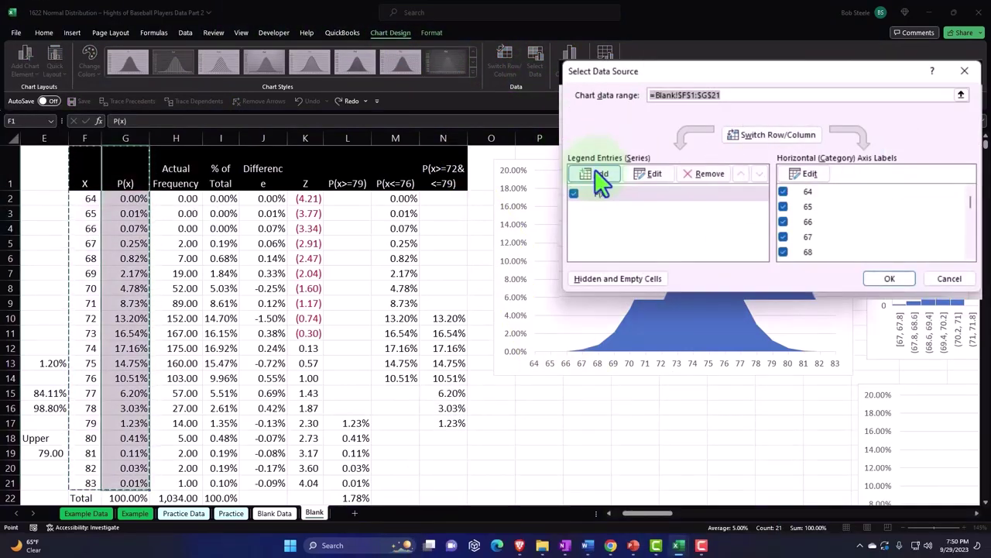
{"action": "left_click", "coordinate": [603, 182]}
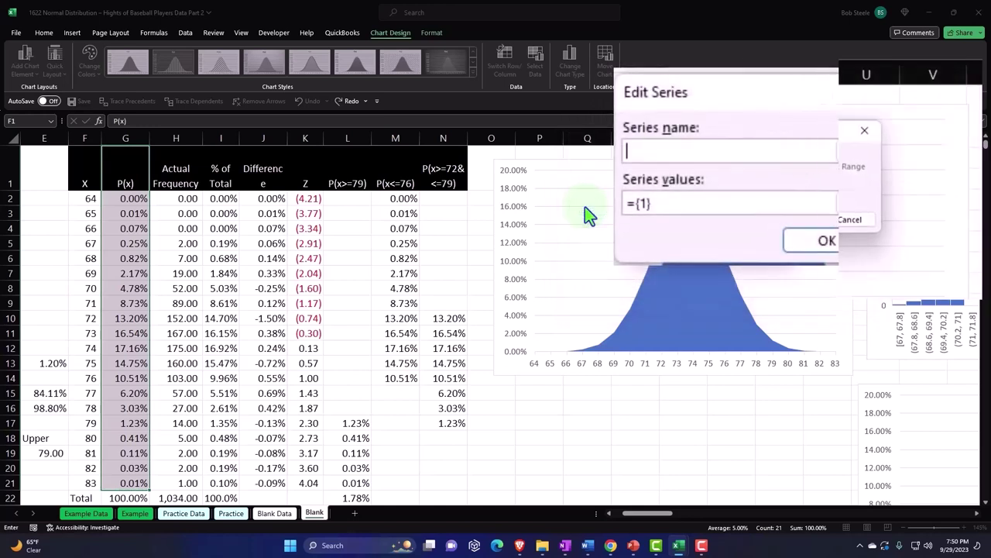
{"action": "left_click", "coordinate": [455, 172]}
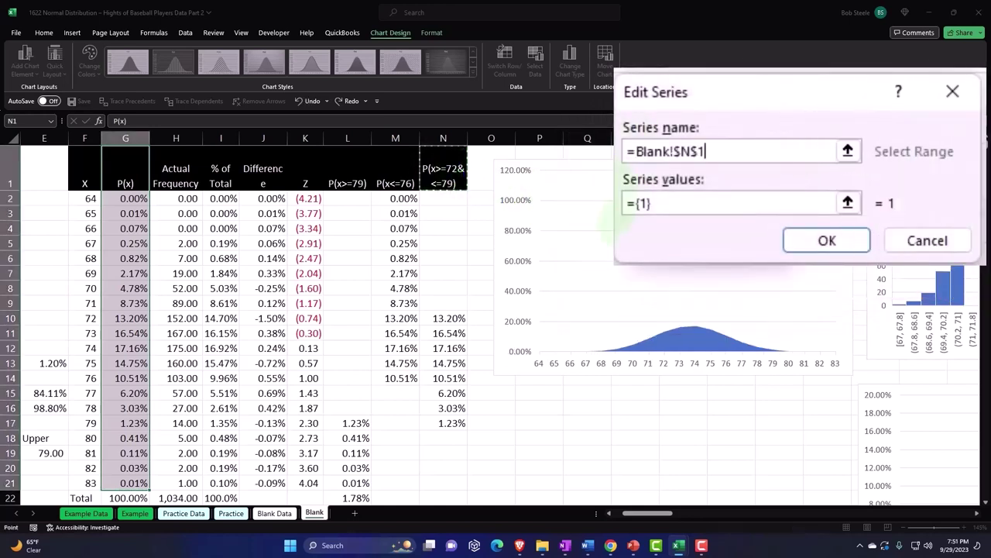
{"action": "left_click", "coordinate": [679, 206]}
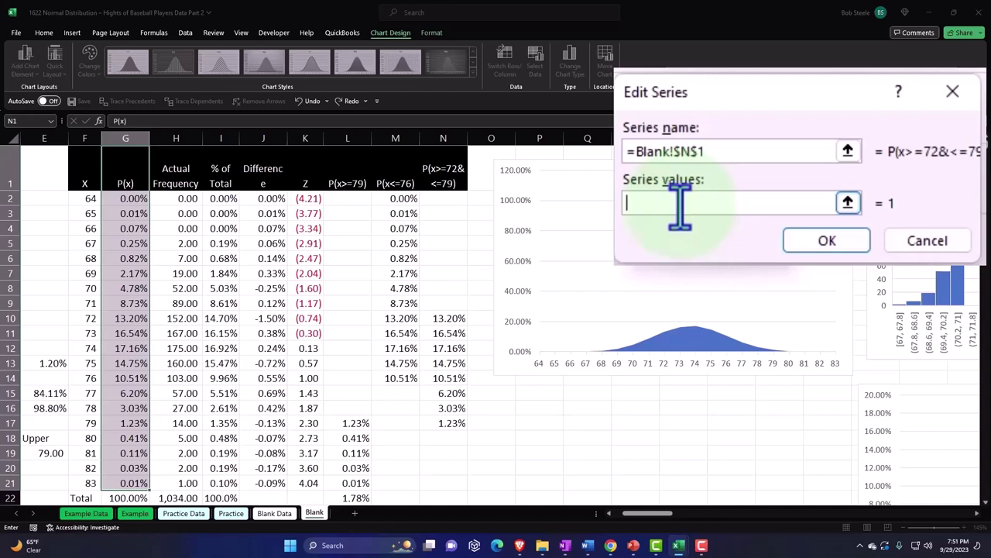
{"action": "left_click", "coordinate": [848, 203]}
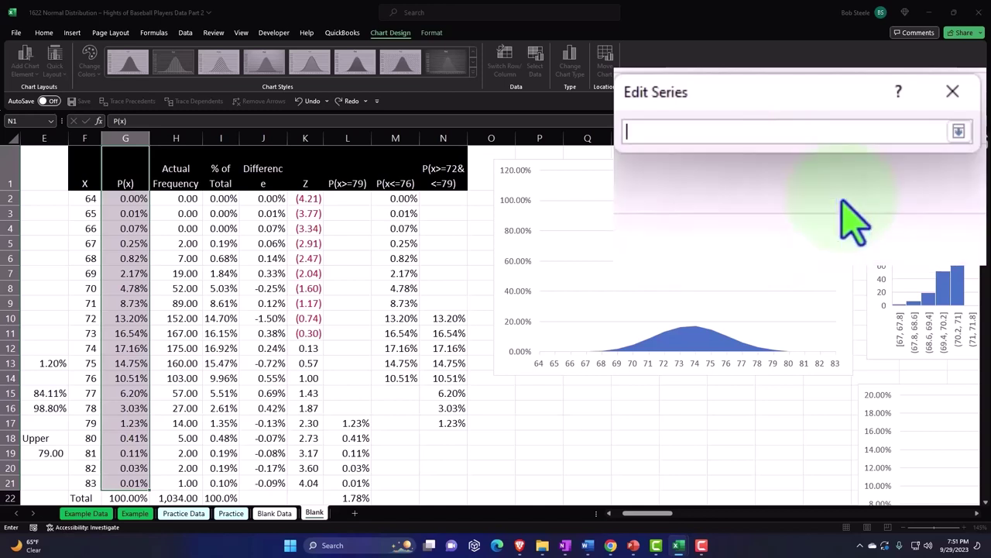
{"action": "left_click", "coordinate": [443, 199]}
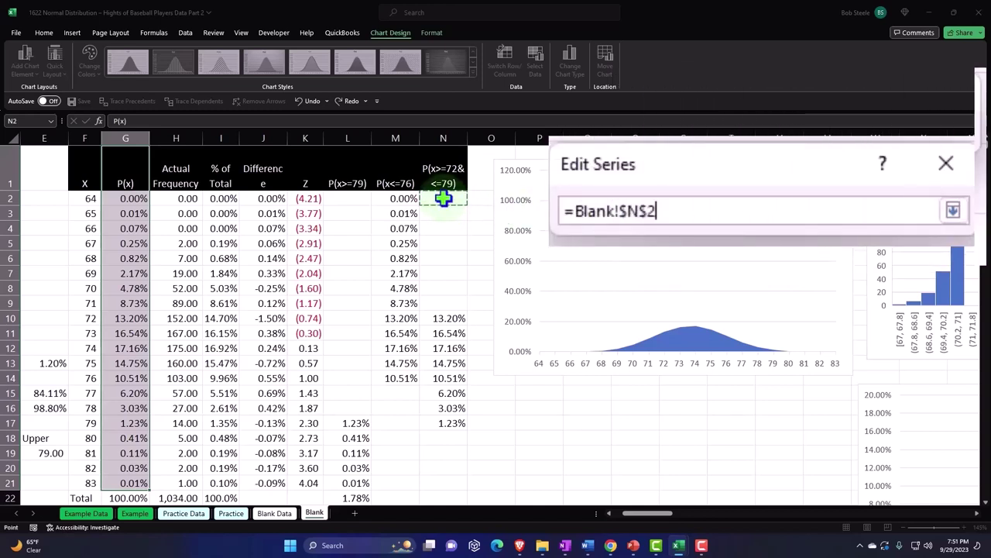
{"action": "key", "text": "ctrl+shift+Down"}
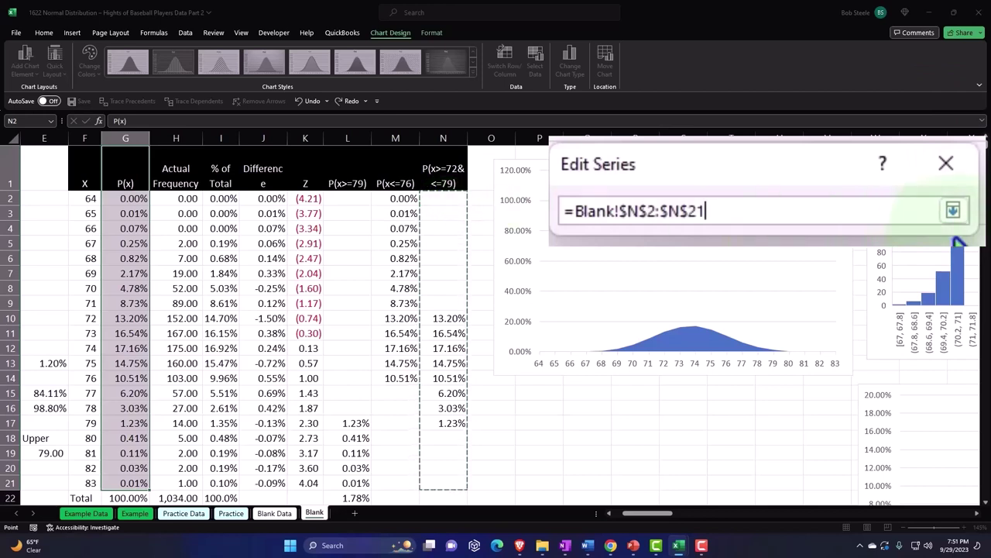
{"action": "left_click", "coordinate": [952, 209]}
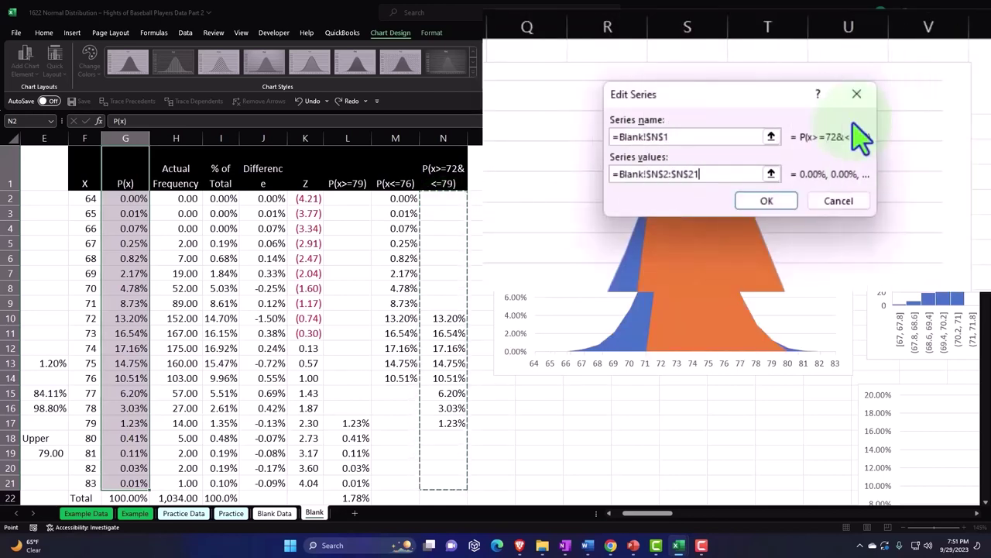
{"action": "left_click", "coordinate": [768, 203]}
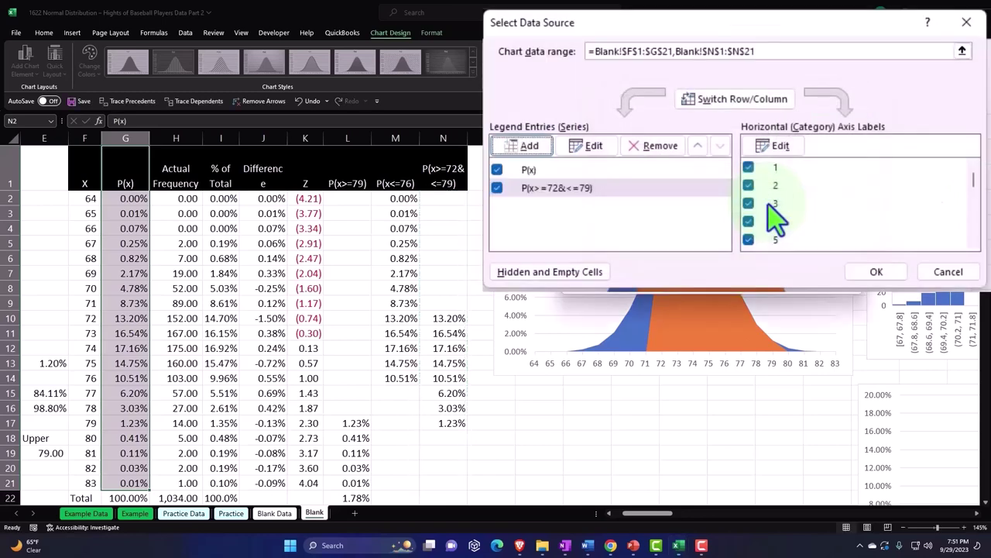
{"action": "left_click", "coordinate": [873, 272]}
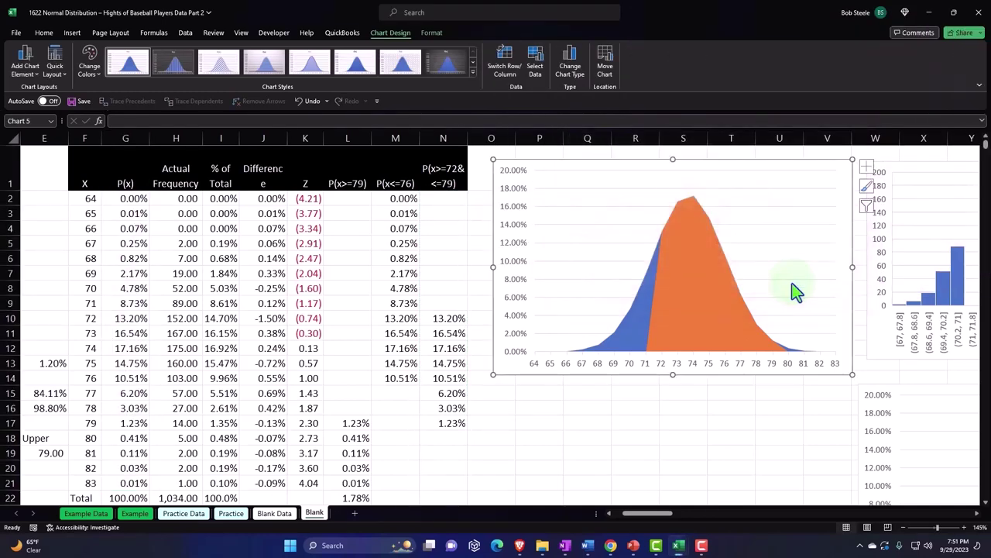
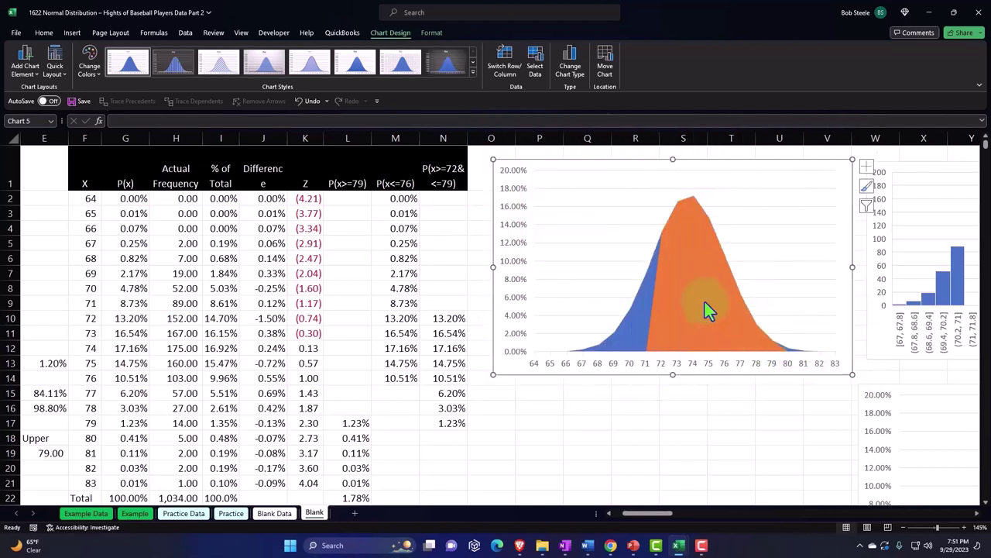
- Plot the orange P(x>=72&<=79) series on the secondary axis and delete the secondary vertical axis from the chart
{"action": "double_click", "coordinate": [703, 291]}
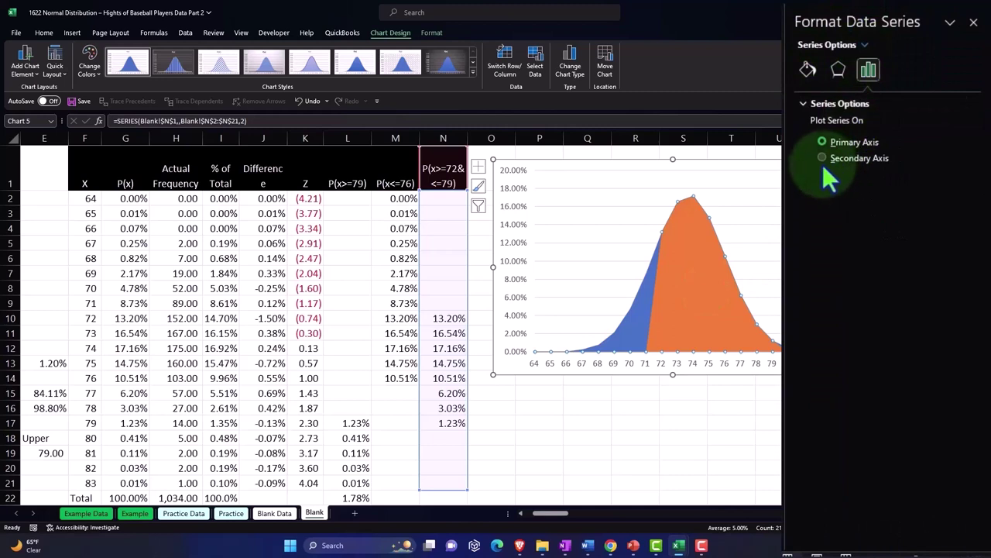
{"action": "left_click", "coordinate": [821, 158]}
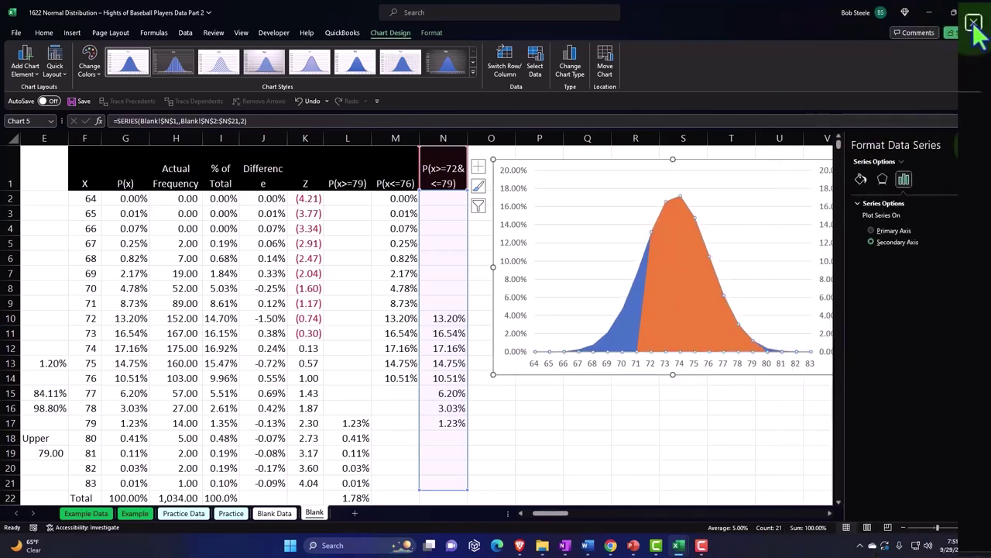
{"action": "left_click", "coordinate": [979, 129]}
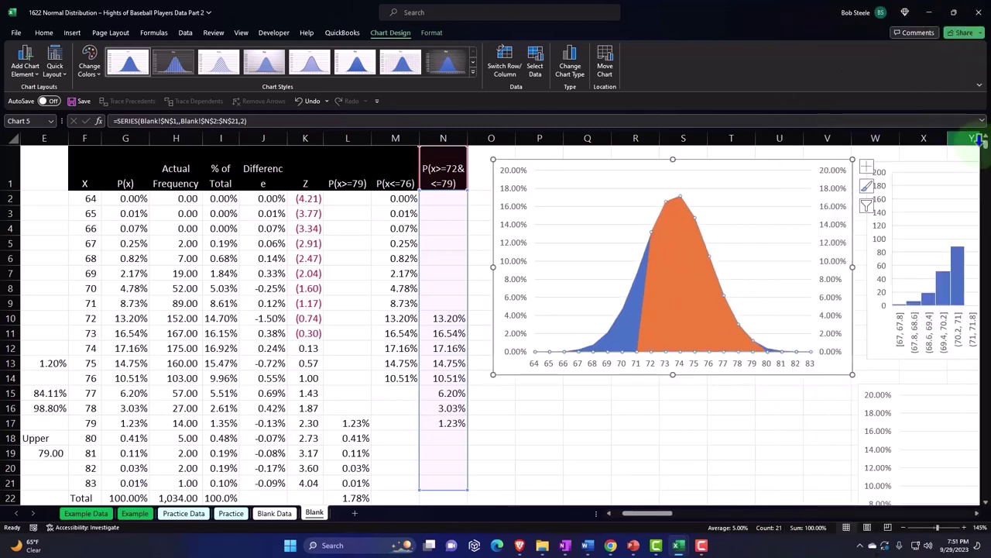
{"action": "left_click", "coordinate": [835, 217]}
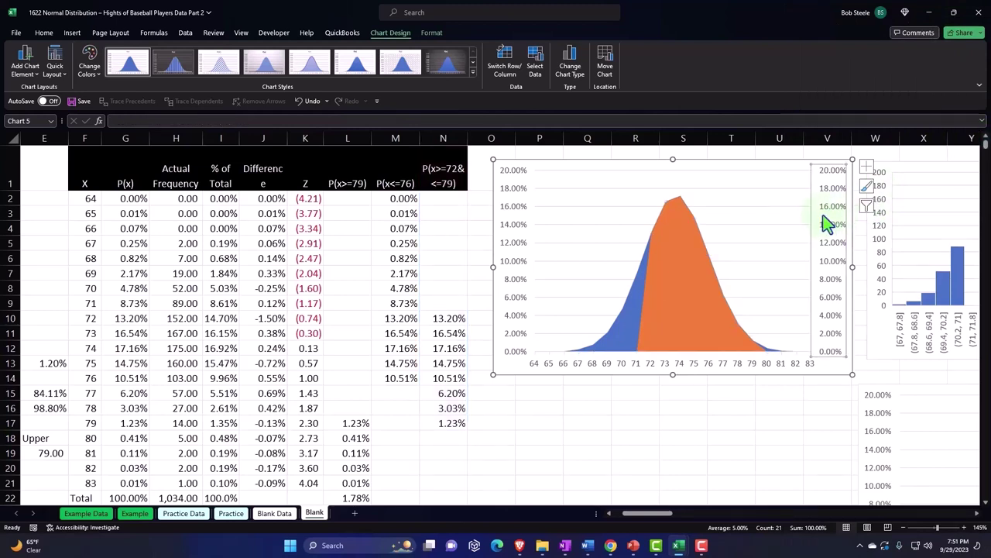
{"action": "key", "text": "Delete"}
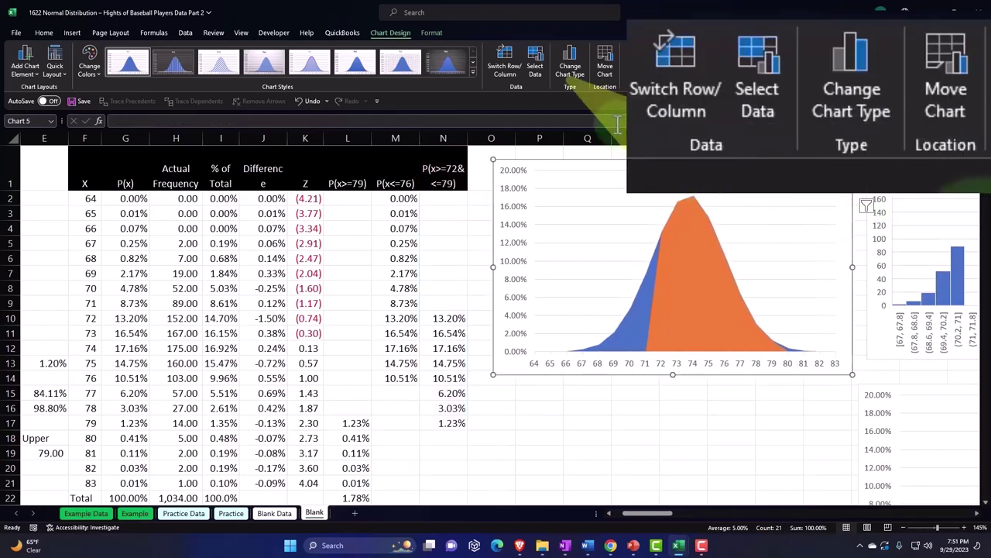
- In the area chart's data source, set the P(x>=72&<=79) series' horizontal axis labels to the Z values in K2:K21
{"action": "left_click", "coordinate": [542, 68]}
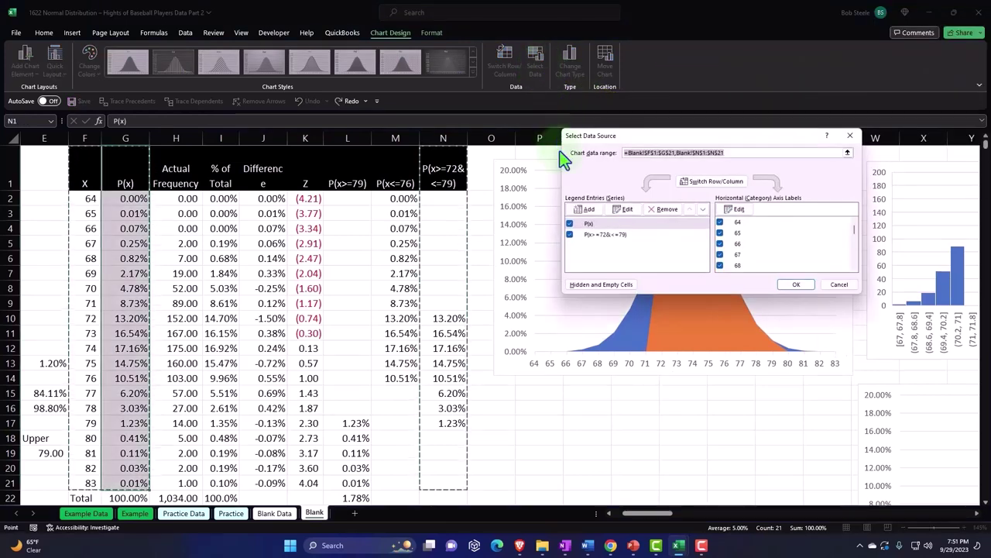
{"action": "left_click", "coordinate": [581, 208]}
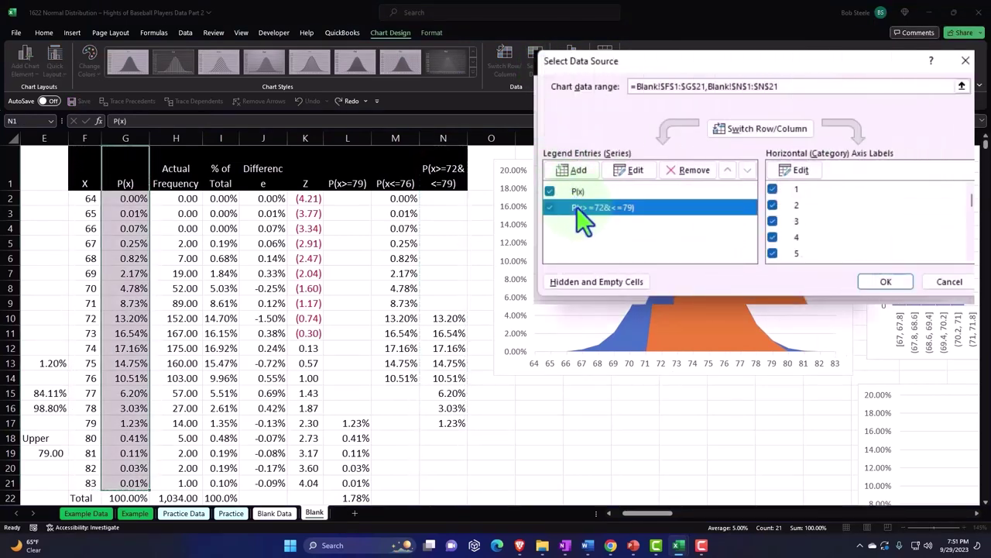
{"action": "left_click", "coordinate": [801, 170]}
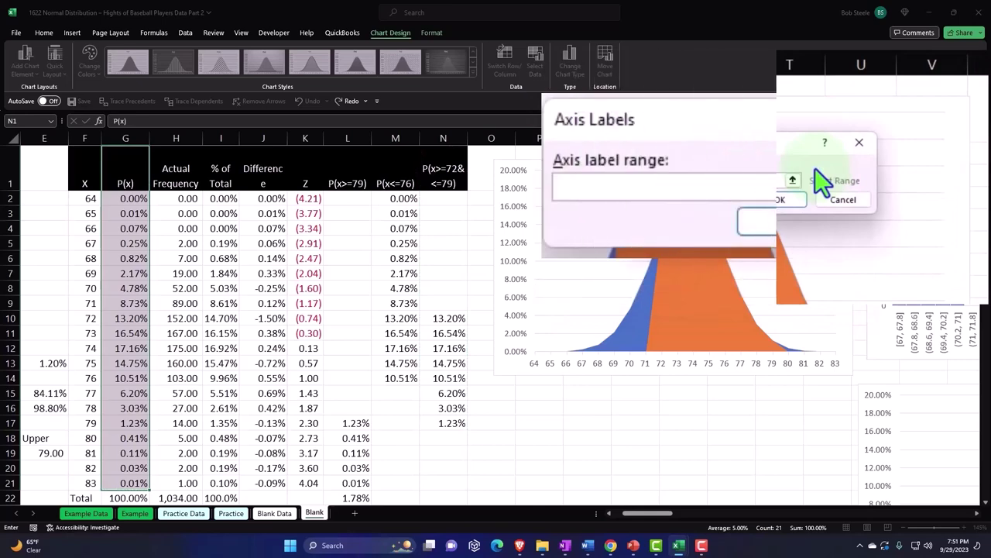
{"action": "left_click", "coordinate": [308, 198]}
{"action": "key", "text": "ctrl+shift+Down"}
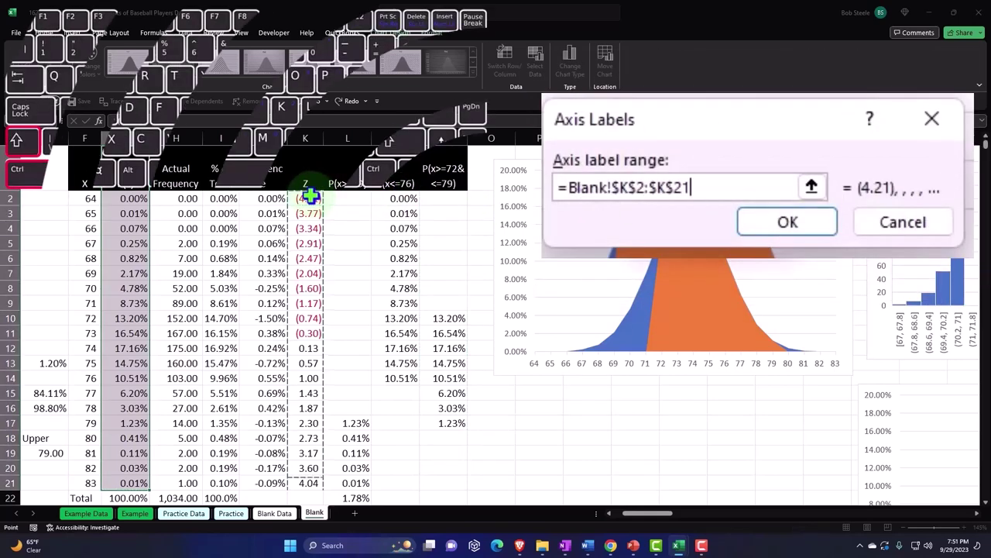
{"action": "left_click", "coordinate": [794, 223]}
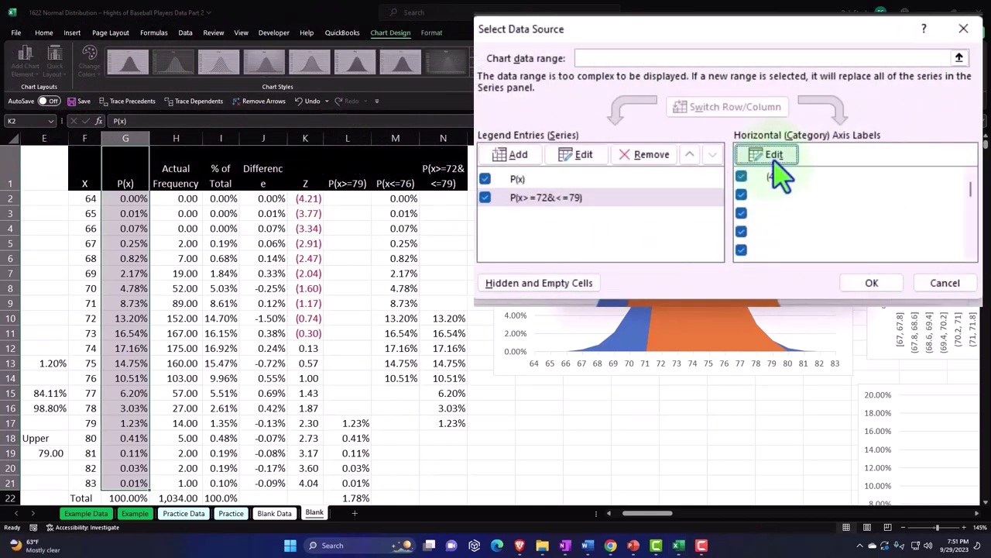
- Replace the second series' axis label range with K2:K21 again and apply the data source changes
{"action": "left_click", "coordinate": [775, 157]}
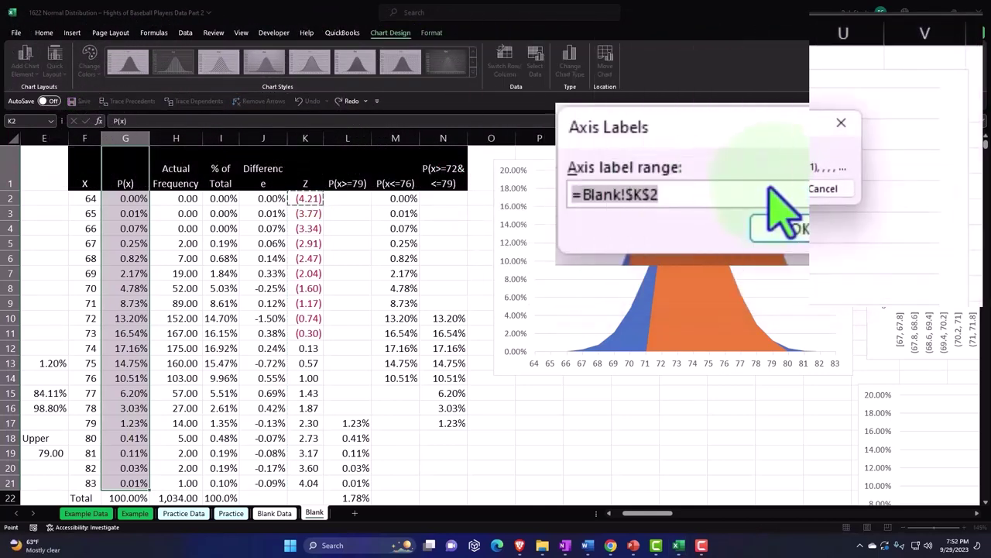
{"action": "key", "text": "Delete"}
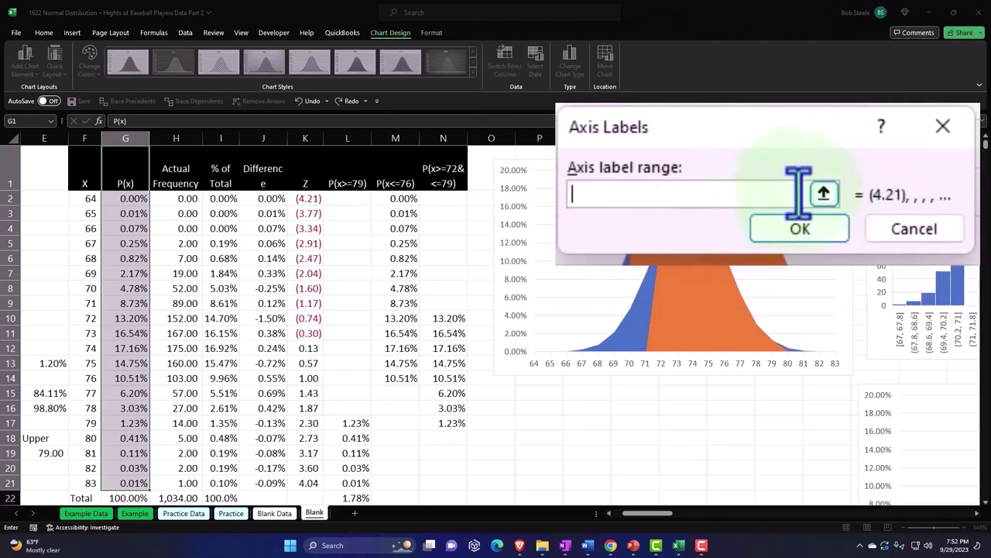
{"action": "left_click", "coordinate": [823, 194]}
{"action": "left_click", "coordinate": [309, 200]}
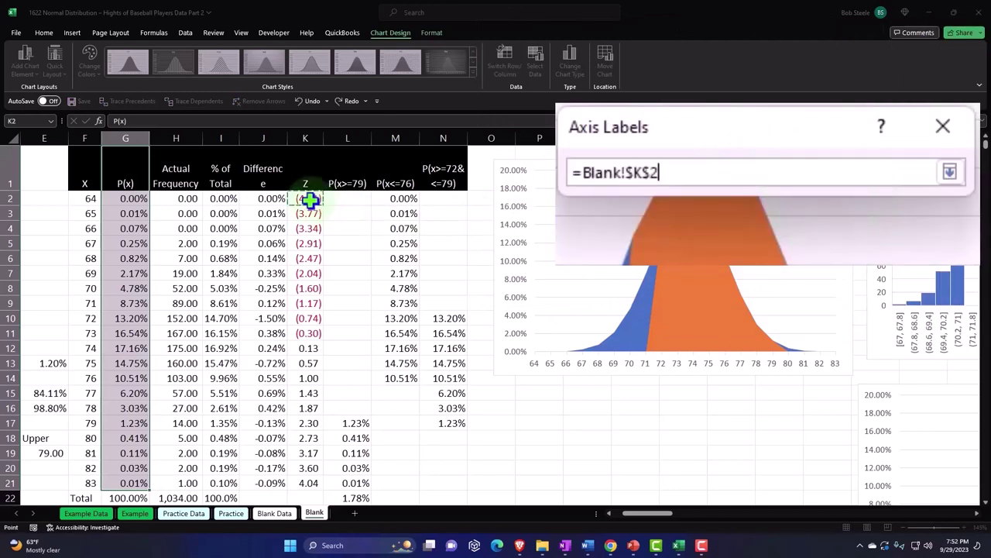
{"action": "key", "text": "ctrl+shift+Down"}
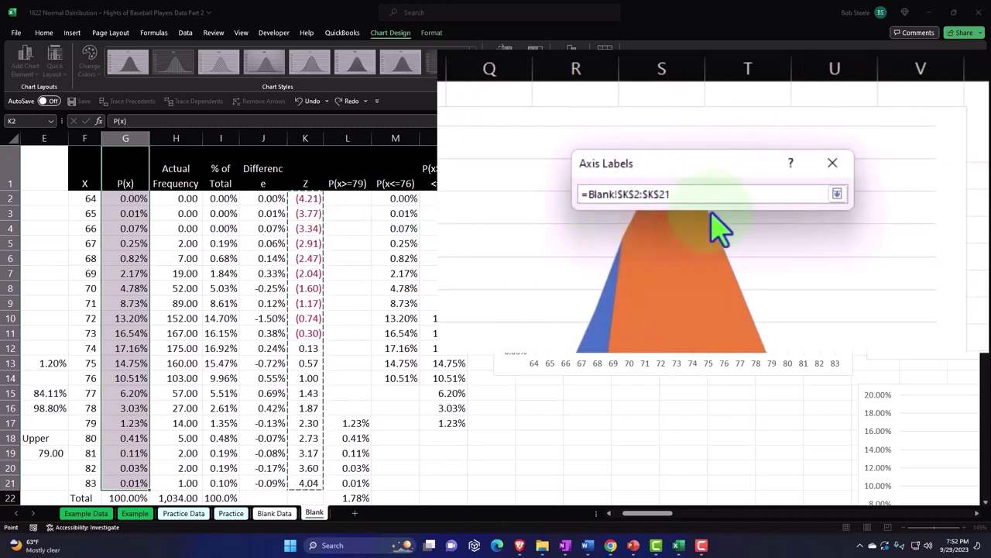
{"action": "left_click", "coordinate": [837, 194]}
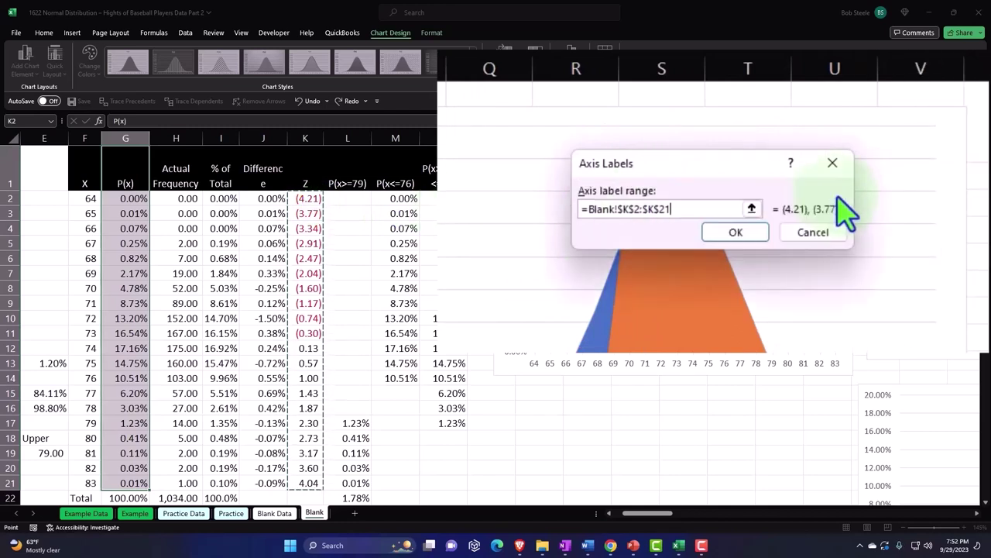
{"action": "left_click", "coordinate": [764, 239]}
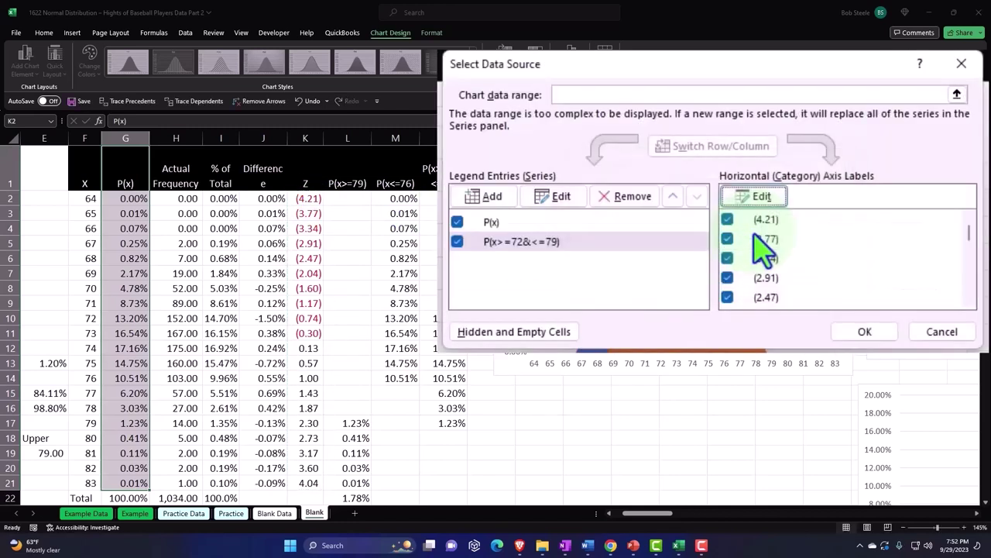
{"action": "scroll", "coordinate": [763, 252], "scroll_direction": "down", "scroll_amount": 5}
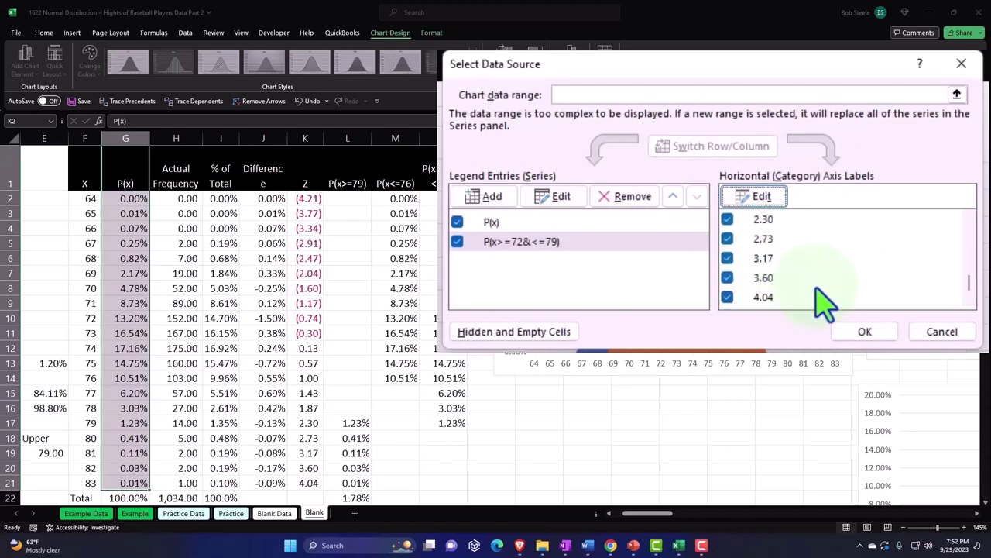
{"action": "left_click", "coordinate": [865, 333]}
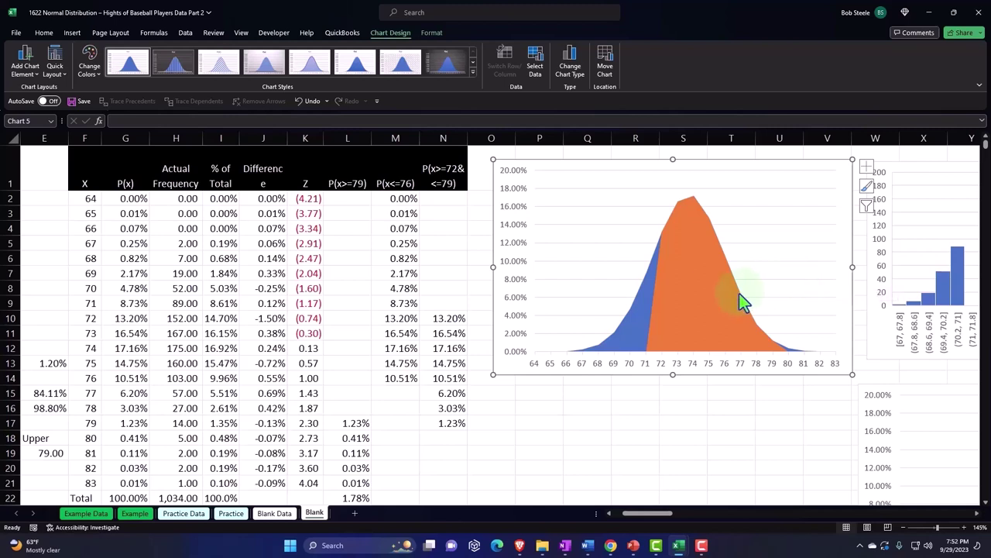
- Show the secondary horizontal axis on the area chart
{"action": "left_click", "coordinate": [866, 171]}
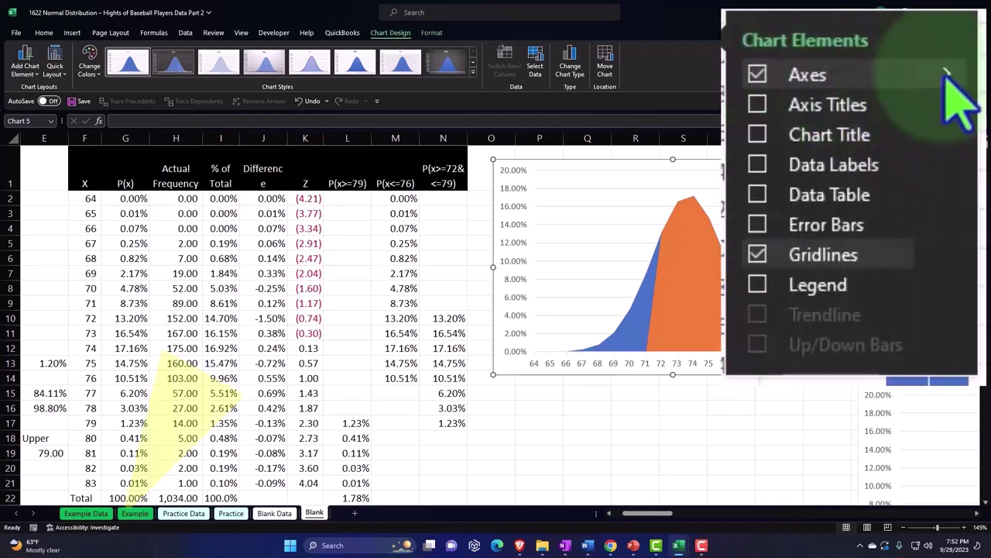
{"action": "left_click", "coordinate": [946, 74]}
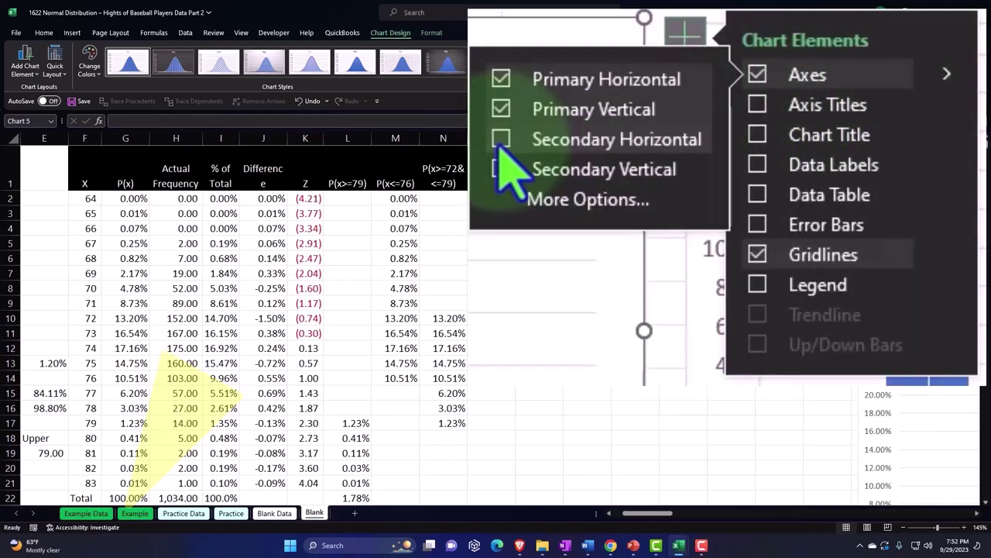
{"action": "left_click", "coordinate": [501, 140]}
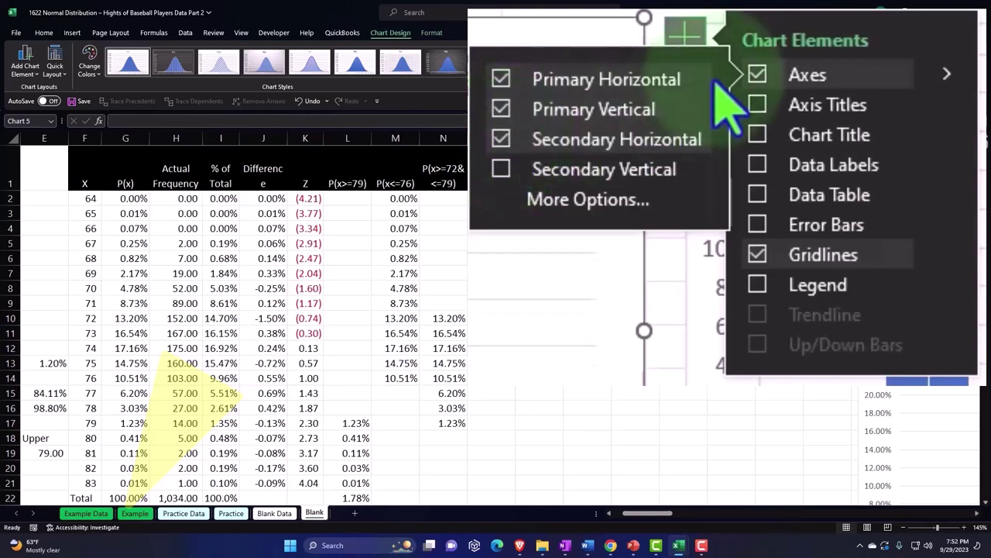
{"action": "left_click", "coordinate": [687, 37]}
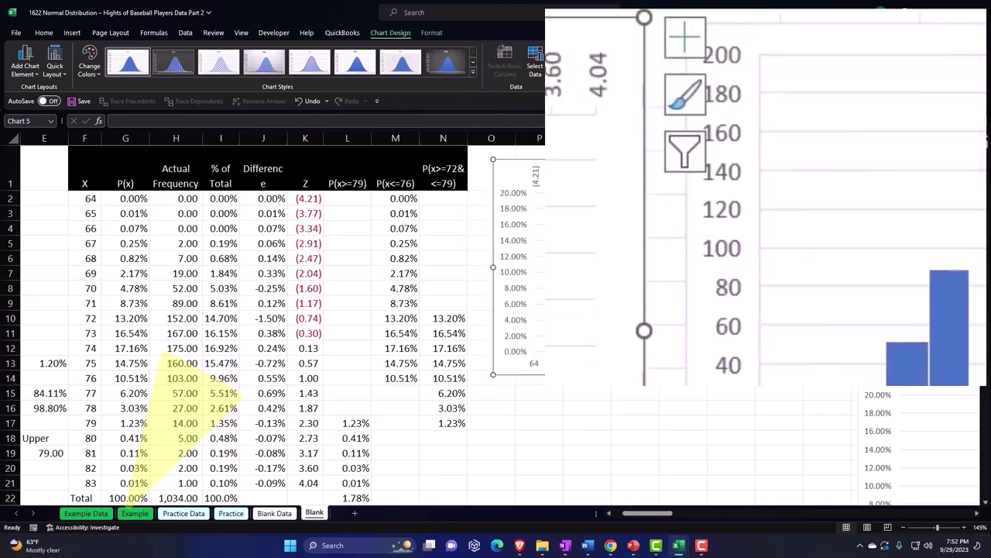
- Set the secondary horizontal axis' label position to Low so the Z values sit beneath the X values
{"action": "double_click", "coordinate": [784, 186]}
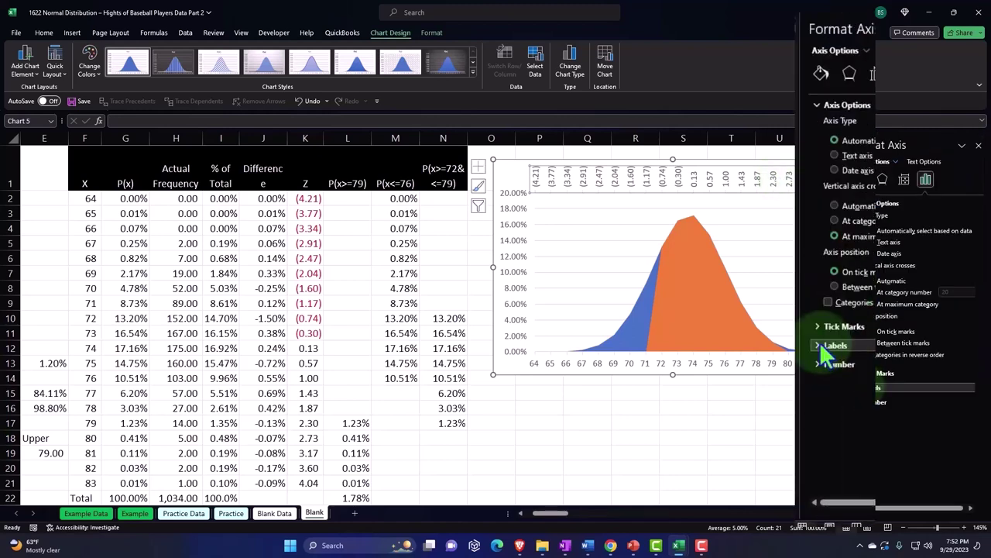
{"action": "left_click", "coordinate": [859, 387]}
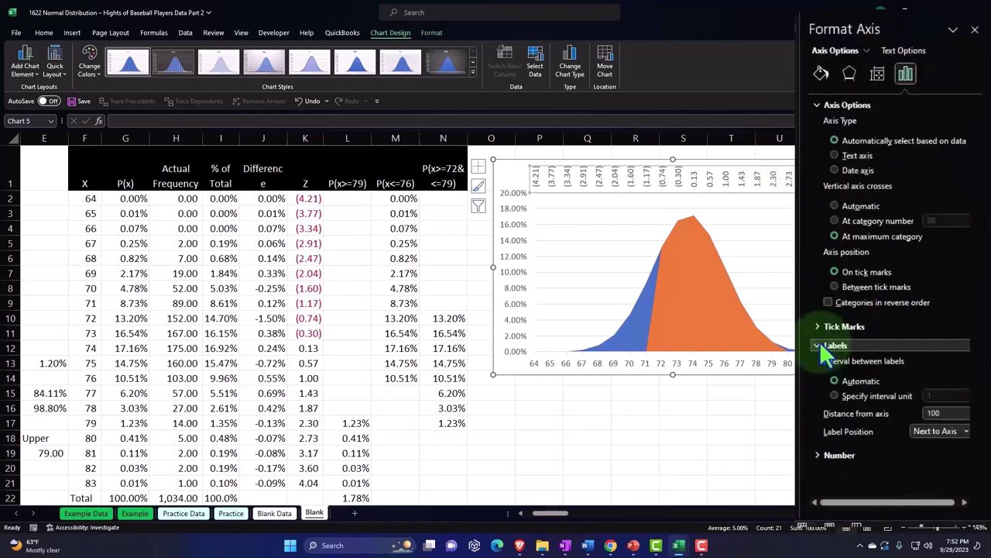
{"action": "left_click", "coordinate": [955, 432]}
{"action": "left_click", "coordinate": [944, 468]}
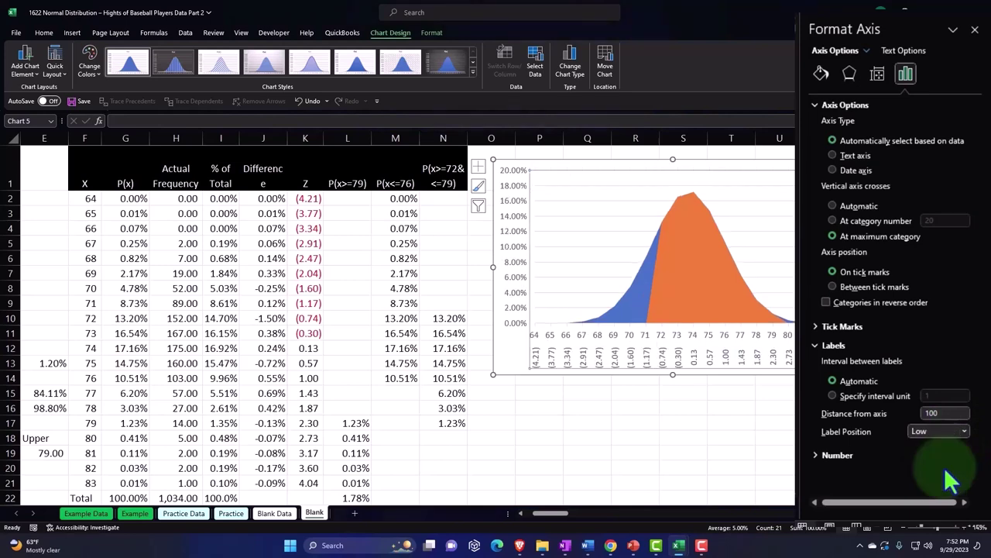
{"action": "left_click", "coordinate": [974, 29]}
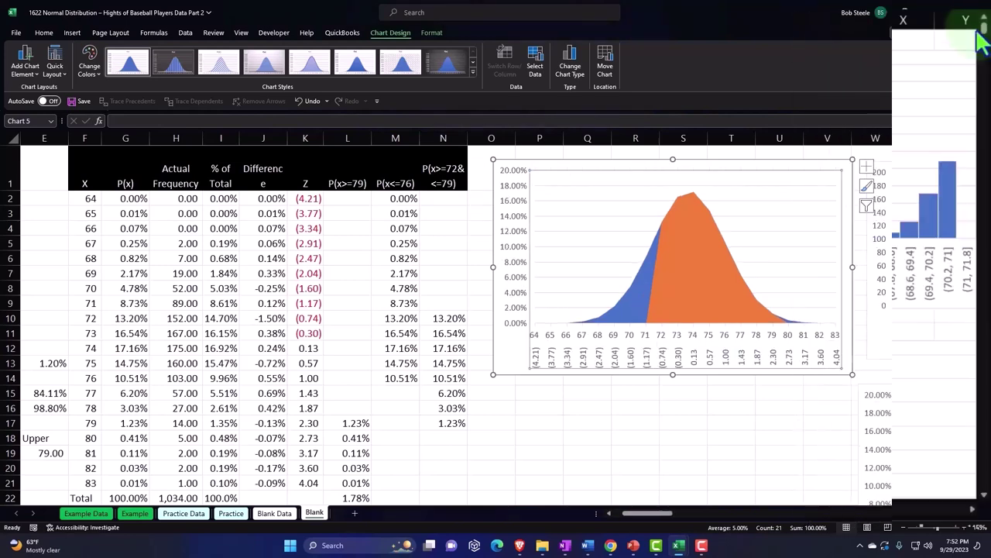
- Change the Upper bound in E19 to 74
{"action": "left_click", "coordinate": [136, 423]}
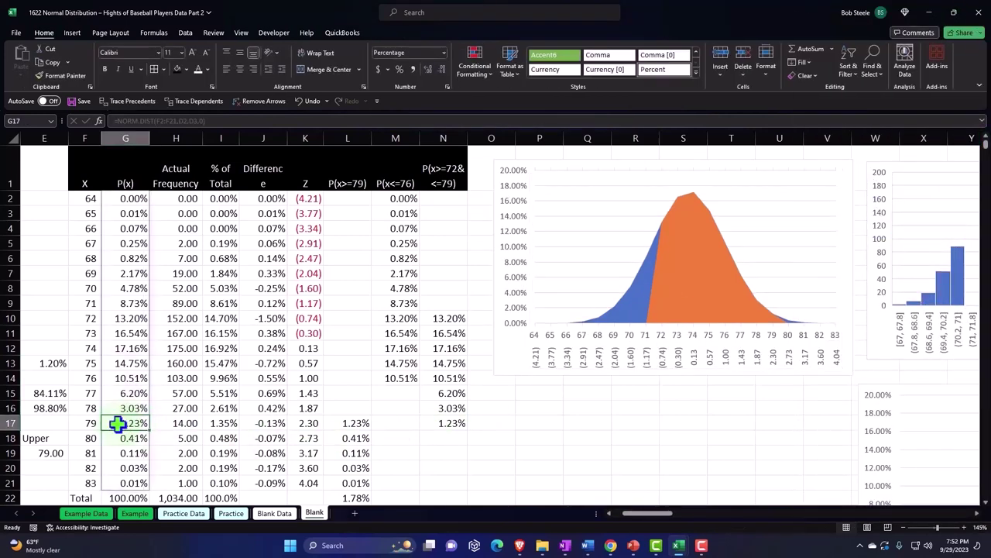
{"action": "key", "text": "Left"}
{"action": "key", "text": "Left"}
{"action": "key", "text": "Left"}
{"action": "key", "text": "Down"}
{"action": "key", "text": "Down"}
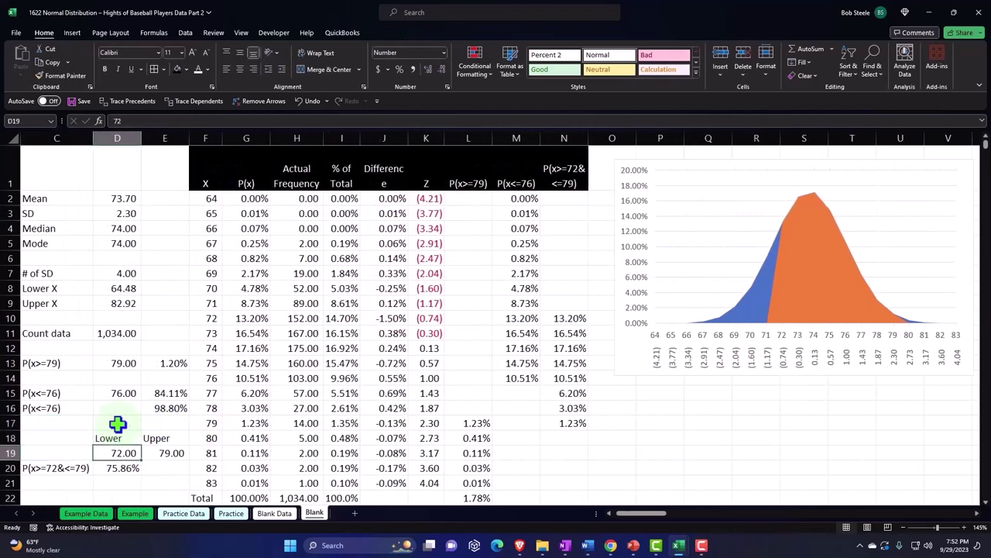
{"action": "key", "text": "Right"}
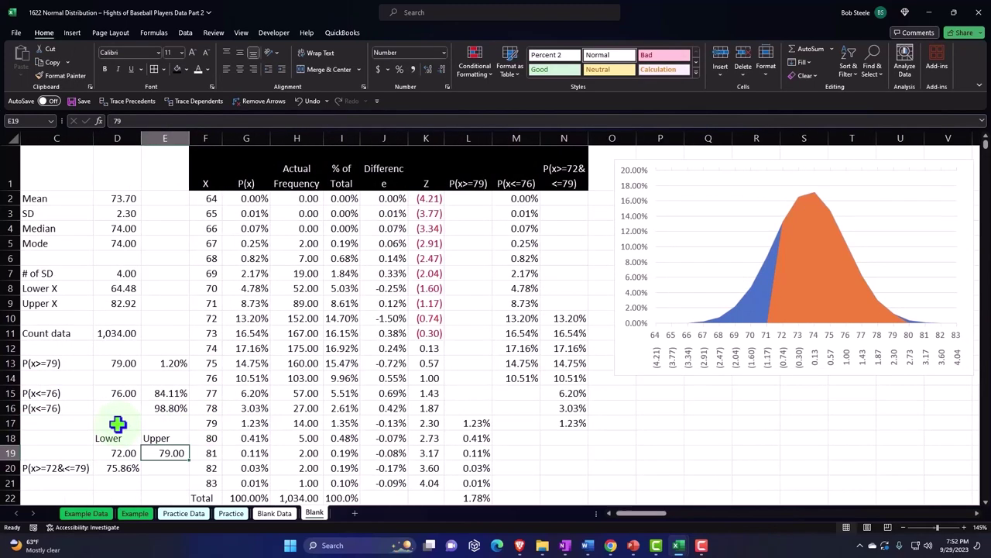
{"action": "type", "text": "74"}
{"action": "key", "text": "Return"}
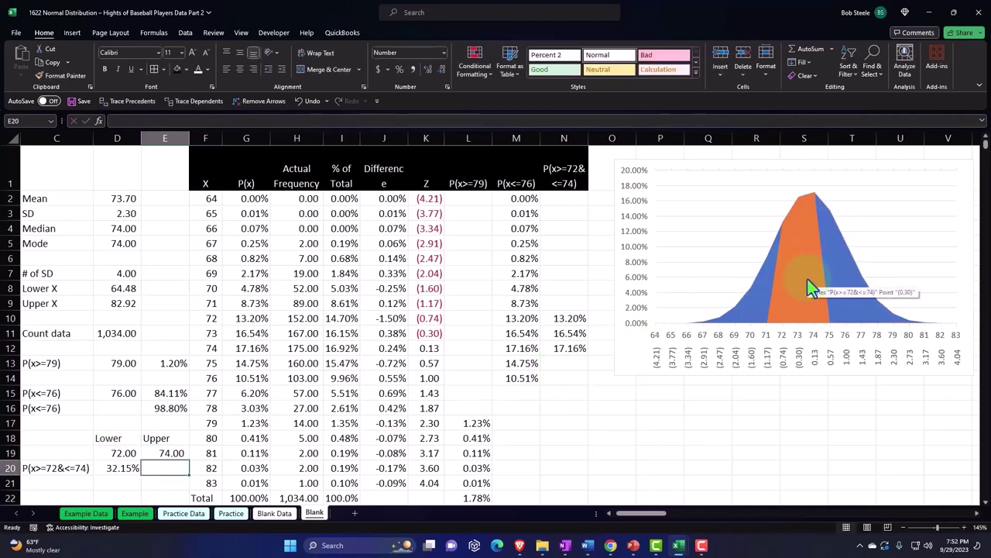
- Stack the P(x>=79) area chart directly beneath the between-bounds chart, with the P(x<=76) chart beneath it
{"action": "scroll", "coordinate": [691, 457], "scroll_direction": "down", "scroll_amount": 2}
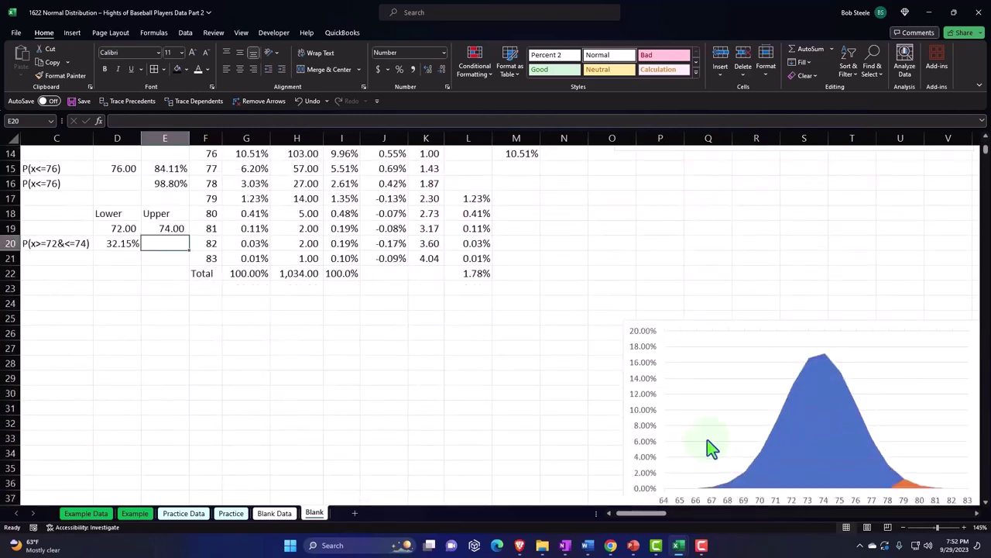
{"action": "left_click_drag", "start_coordinate": [742, 333], "coordinate": [748, 171]}
{"action": "scroll", "coordinate": [730, 427], "scroll_direction": "up", "scroll_amount": 2}
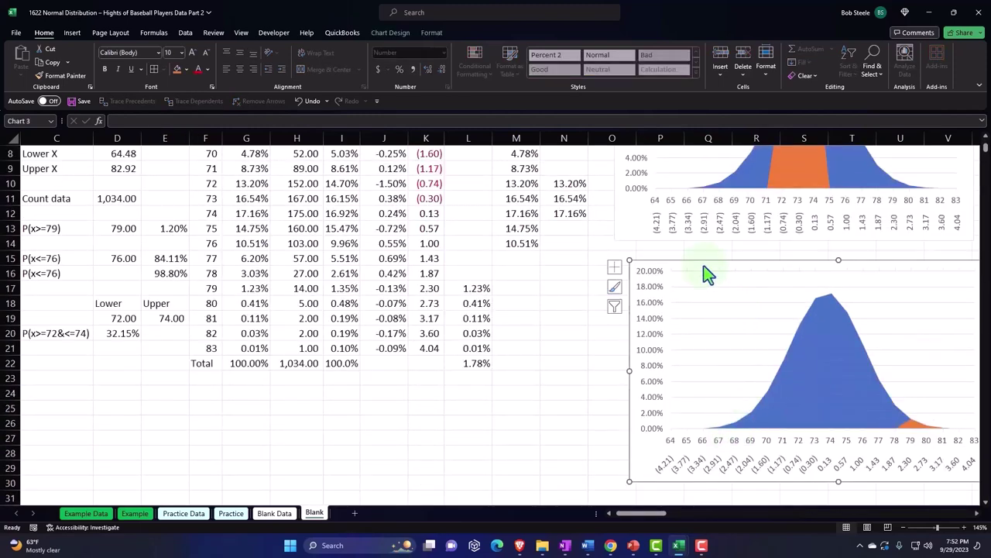
{"action": "scroll", "coordinate": [716, 352], "scroll_direction": "down", "scroll_amount": 5}
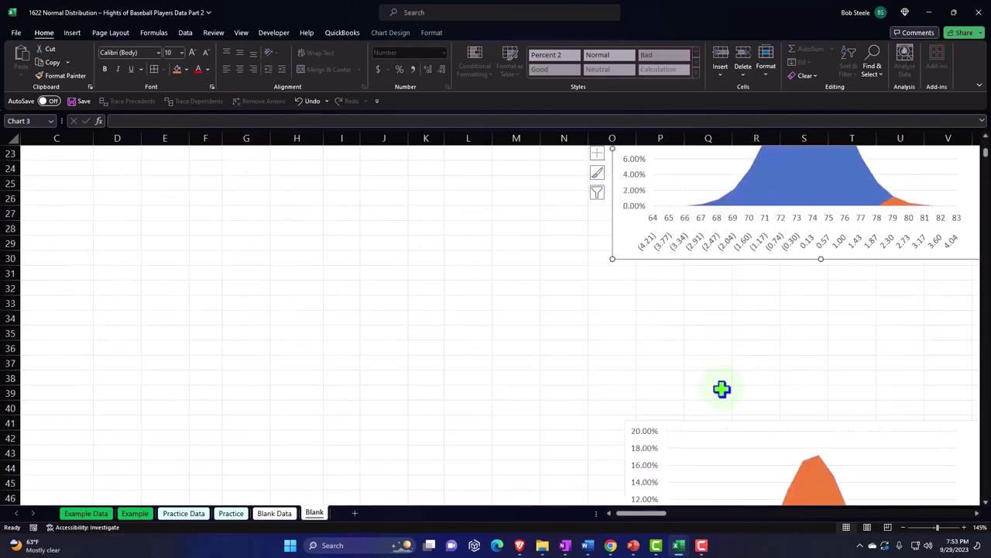
{"action": "scroll", "coordinate": [721, 389], "scroll_direction": "down", "scroll_amount": 1}
{"action": "left_click_drag", "start_coordinate": [712, 389], "coordinate": [694, 232]}
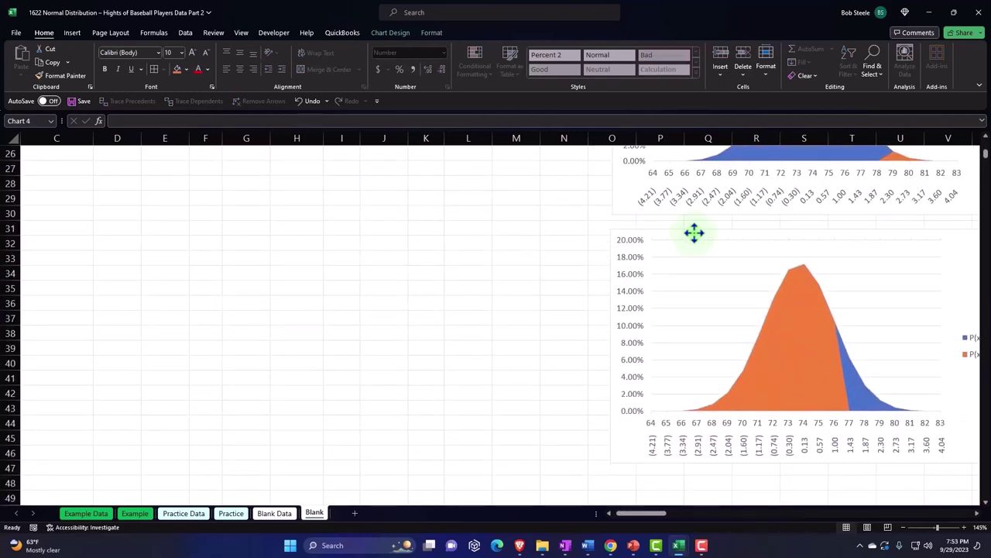
{"action": "scroll", "coordinate": [695, 240], "scroll_direction": "up", "scroll_amount": 8}
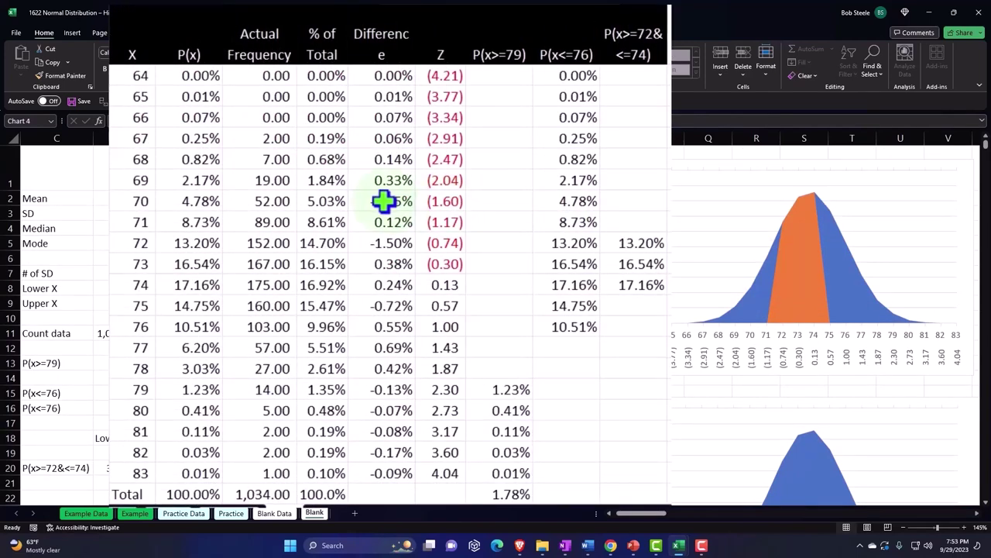
- Format the statistics block C2:E20 with the recently used light blue fill and cell borders
{"action": "left_click", "coordinate": [380, 200]}
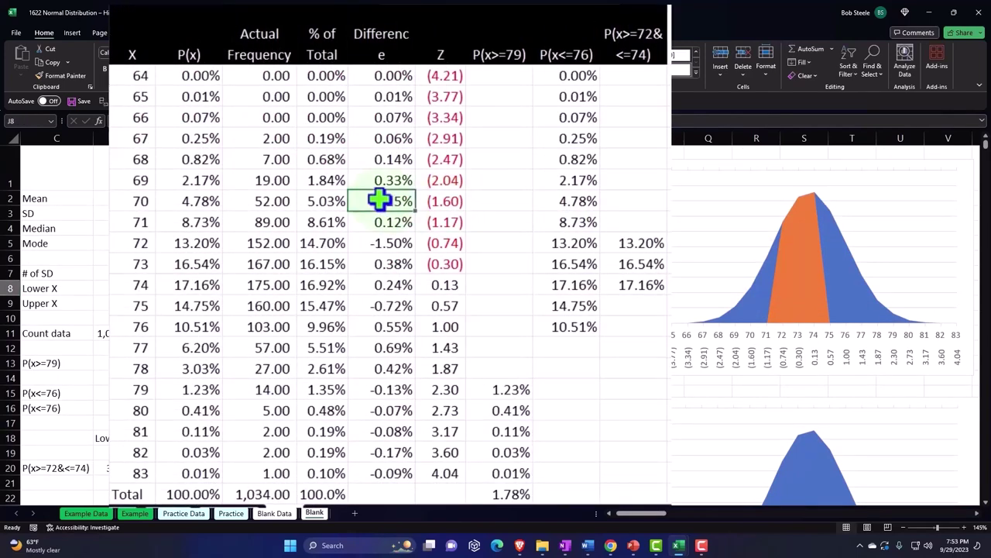
{"action": "key", "text": "Left"}
{"action": "key", "text": "Left"}
{"action": "key", "text": "Left"}
{"action": "key", "text": "Left"}
{"action": "key", "text": "Left"}
{"action": "key", "text": "Left"}
{"action": "key", "text": "Left"}
{"action": "key", "text": "Left"}
{"action": "key", "text": "Left"}
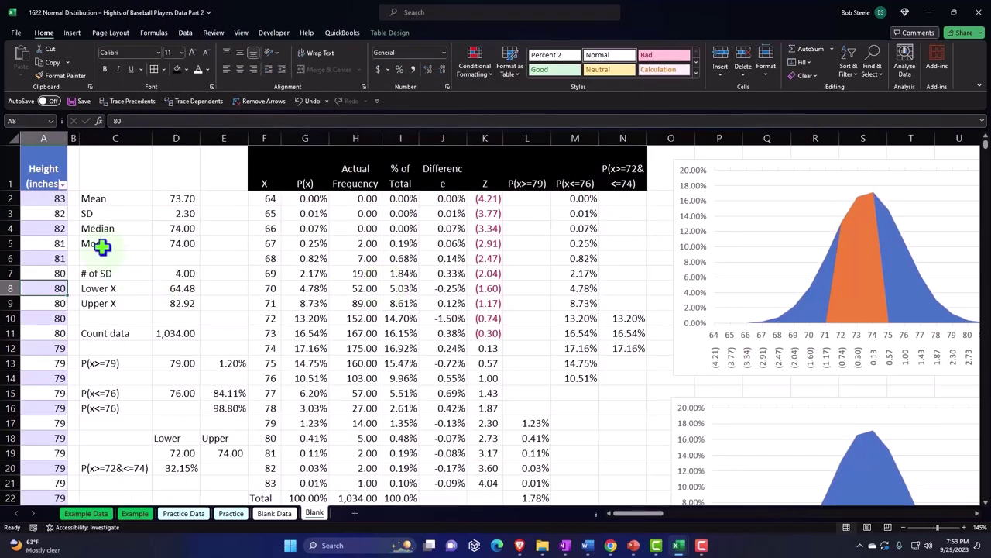
{"action": "left_click_drag", "start_coordinate": [100, 198], "coordinate": [217, 463]}
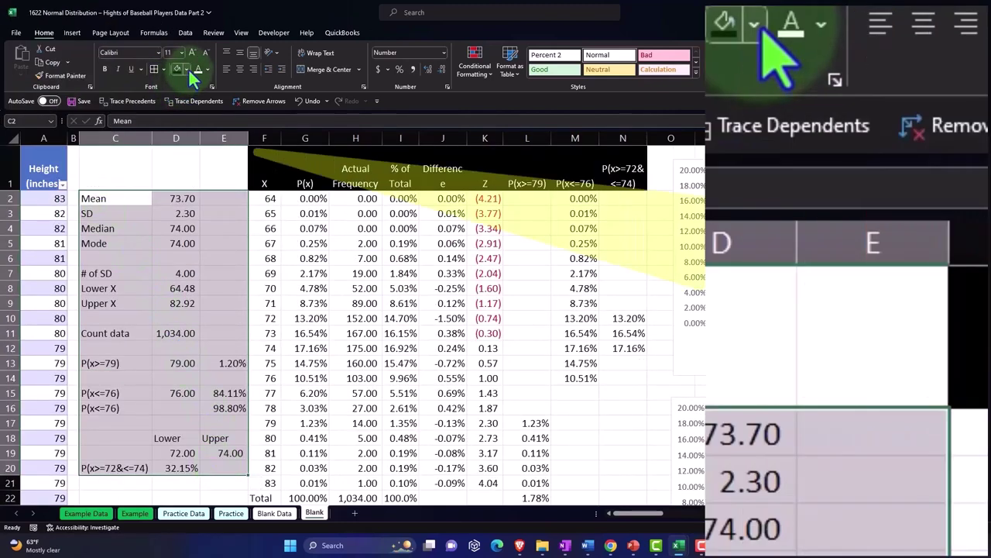
{"action": "left_click", "coordinate": [184, 70]}
{"action": "left_click", "coordinate": [178, 195]}
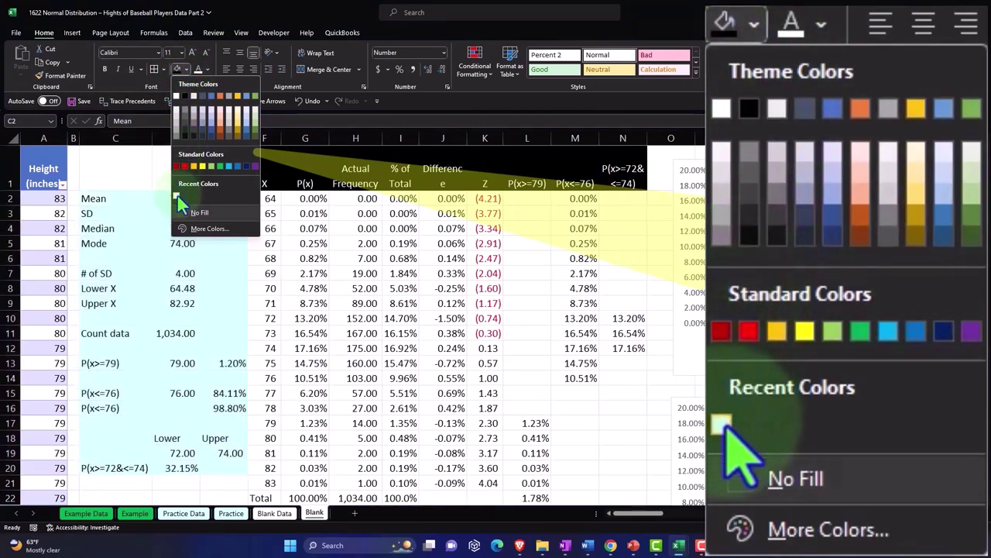
{"action": "left_click", "coordinate": [226, 102]}
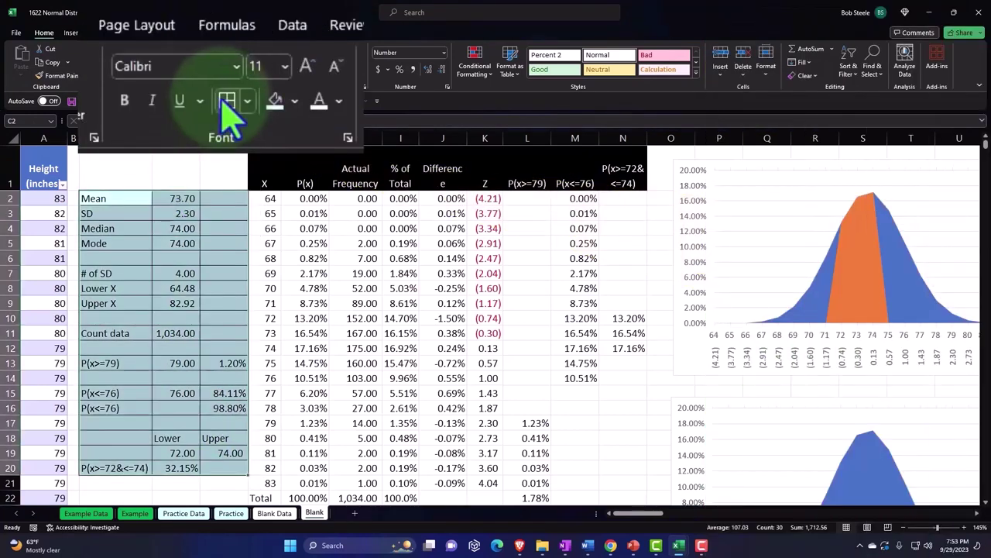
- Format the probability table F2:N22 with the light blue fill and cell borders used on the statistics block
{"action": "left_click_drag", "start_coordinate": [264, 198], "coordinate": [611, 452]}
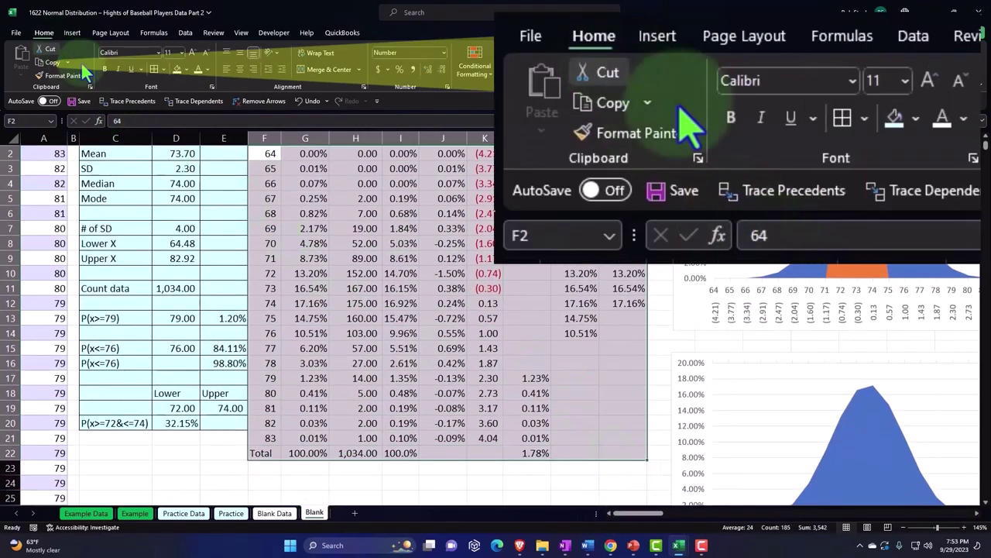
{"action": "left_click", "coordinate": [199, 69]}
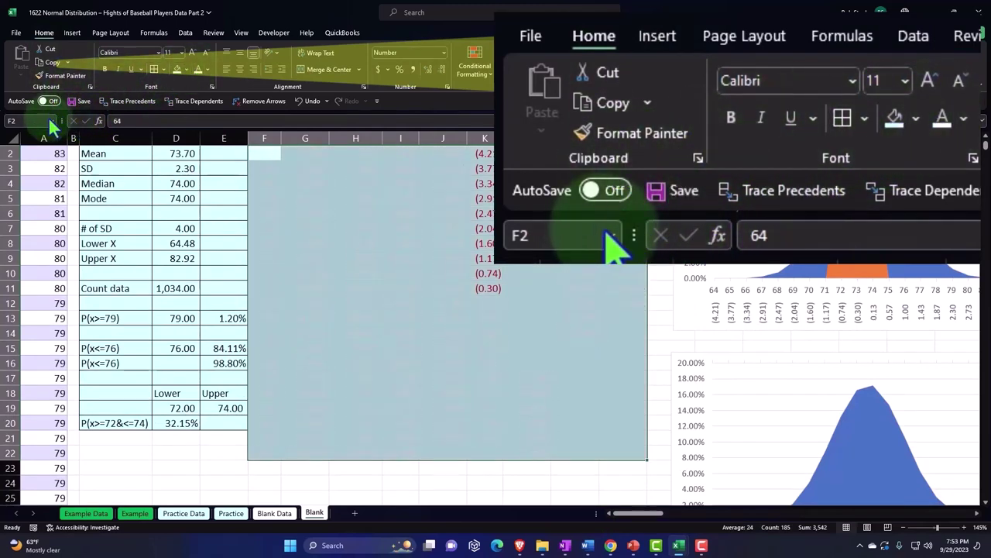
{"action": "key", "text": "ctrl+z"}
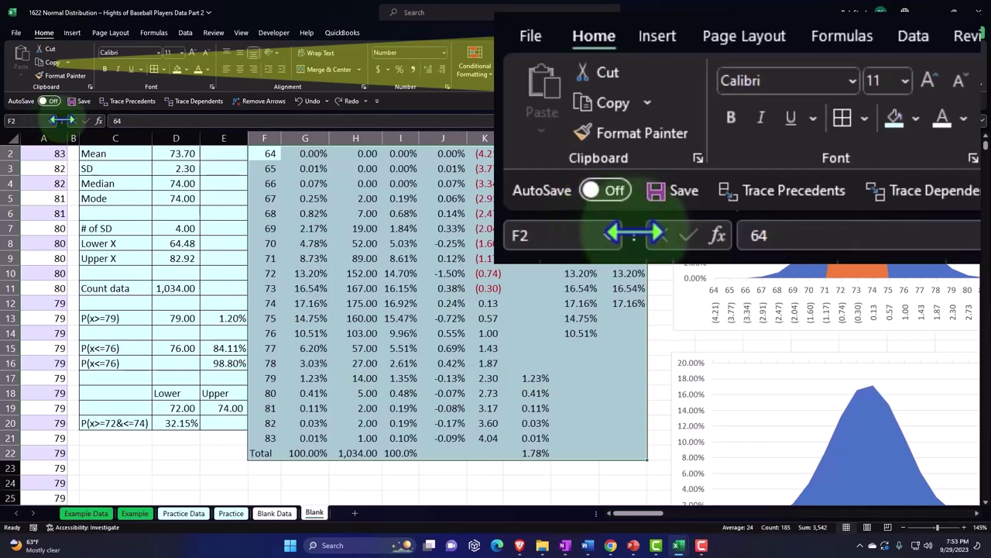
{"action": "left_click", "coordinate": [154, 69]}
{"action": "left_click", "coordinate": [524, 361]}
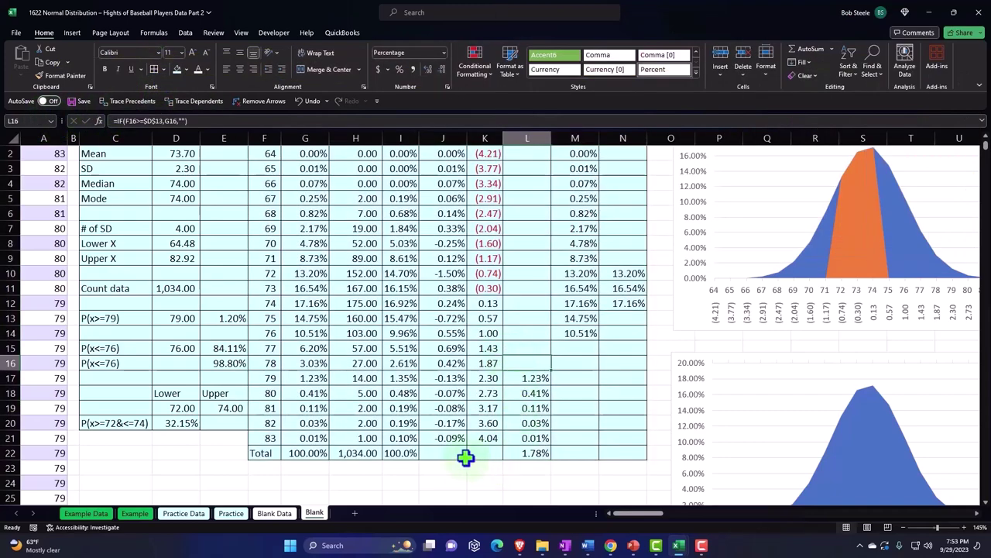
- Add column sums to the Total row for the Difference column in J22 and the Z column in K22
{"action": "left_click", "coordinate": [434, 456]}
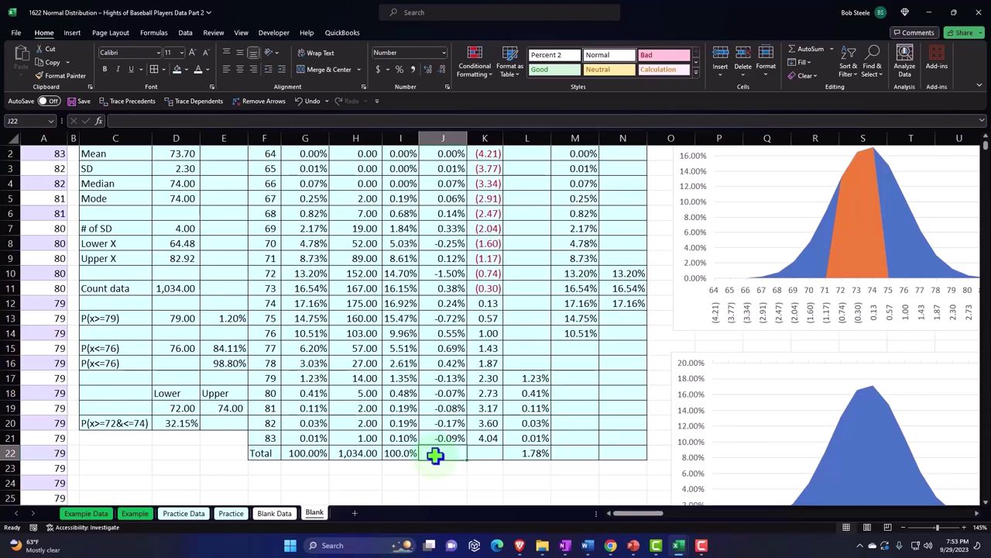
{"action": "key", "text": "alt+equal"}
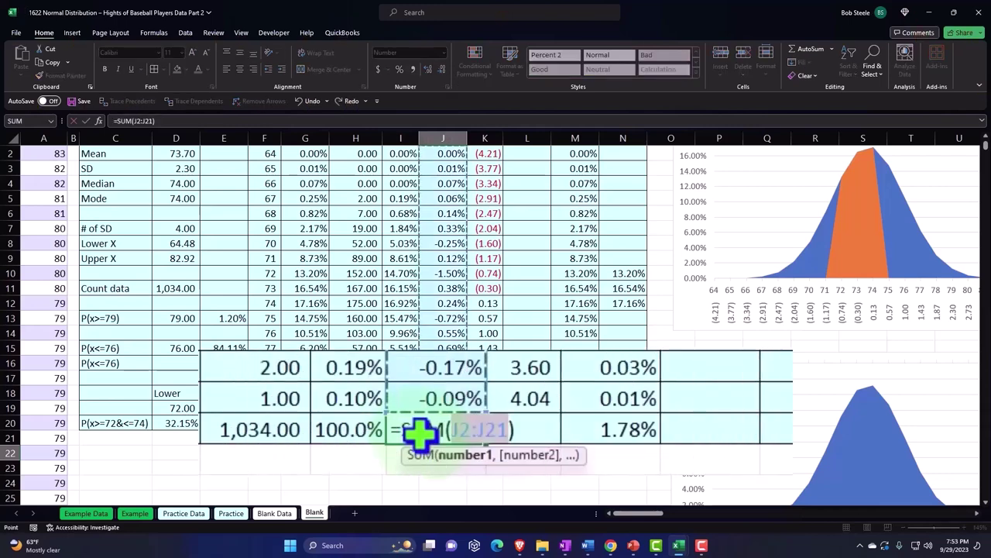
{"action": "key", "text": "Return"}
{"action": "left_click", "coordinate": [499, 427]}
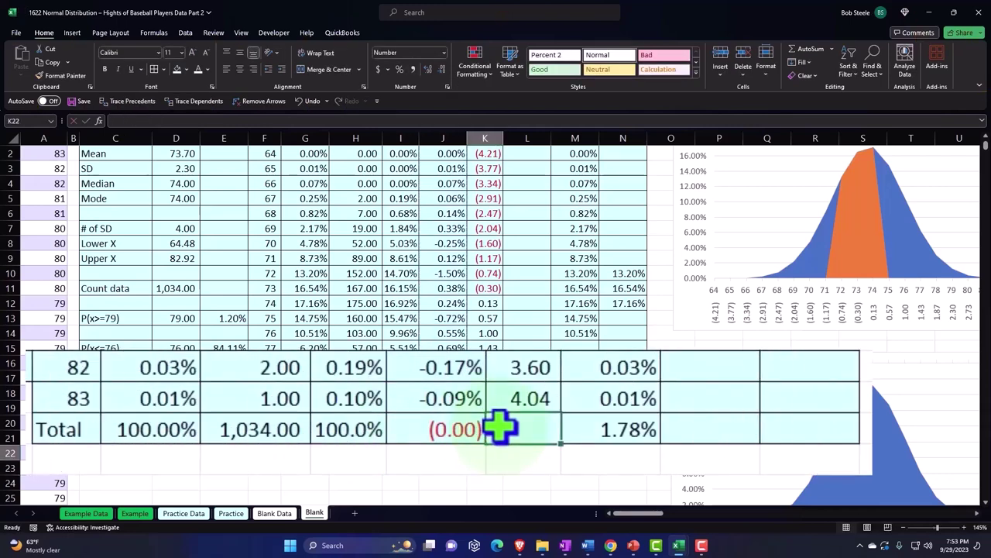
{"action": "key", "text": "alt+equal"}
{"action": "key", "text": "Return"}
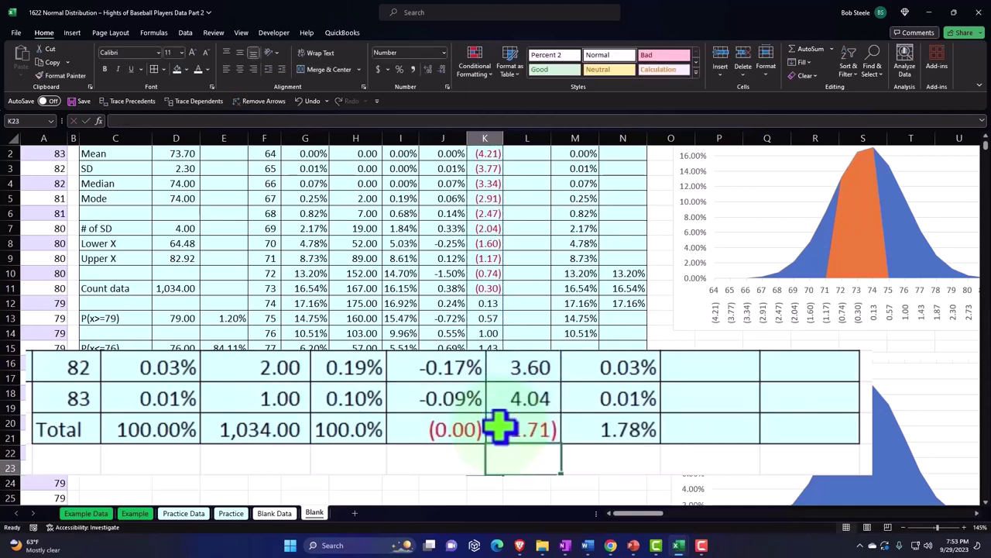
- Total the P(x<=76) column in M22 with a sum over M2:M21
{"action": "left_click", "coordinate": [734, 436]}
{"action": "key", "text": "alt+equal"}
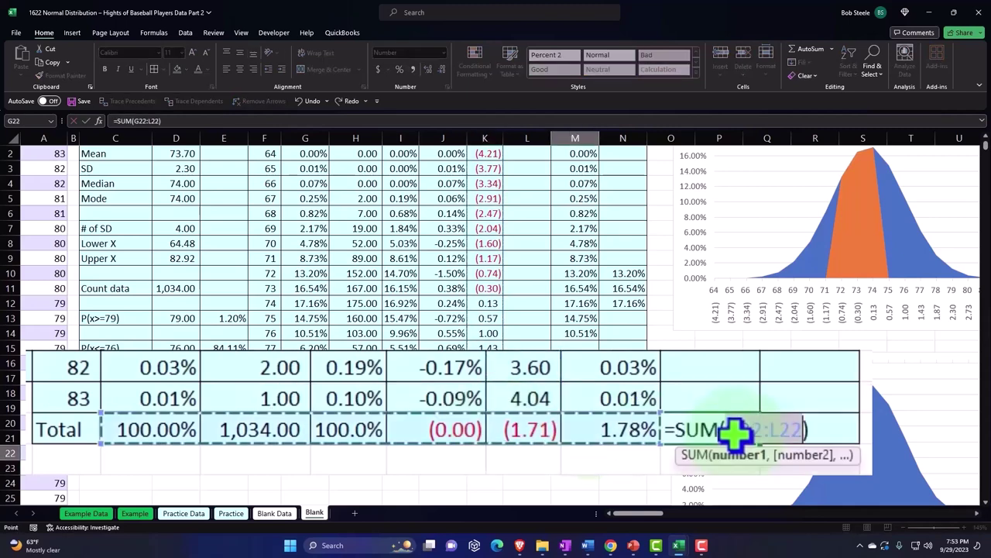
{"action": "key", "text": "Return"}
{"action": "left_click", "coordinate": [734, 436]}
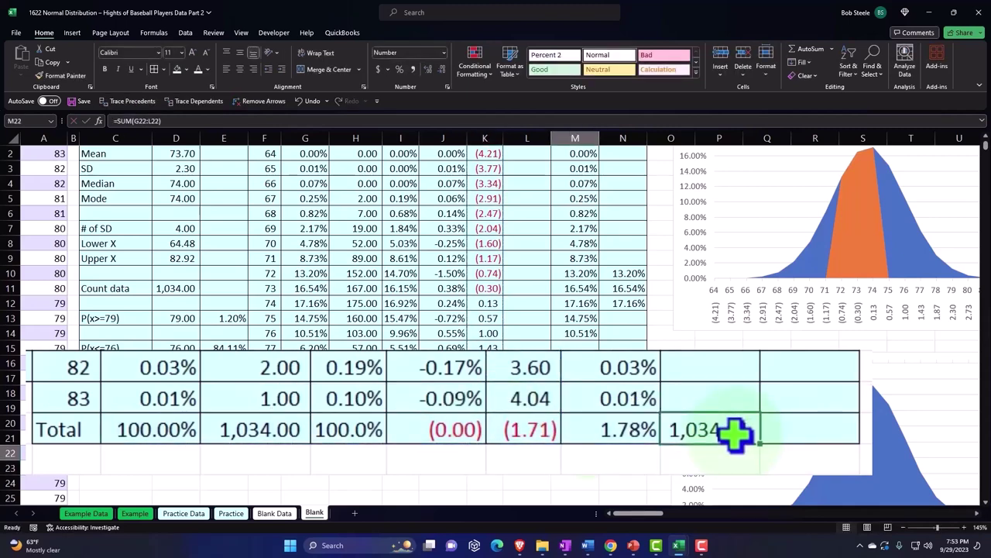
{"action": "double_click", "coordinate": [734, 435]}
{"action": "double_click", "coordinate": [728, 430]}
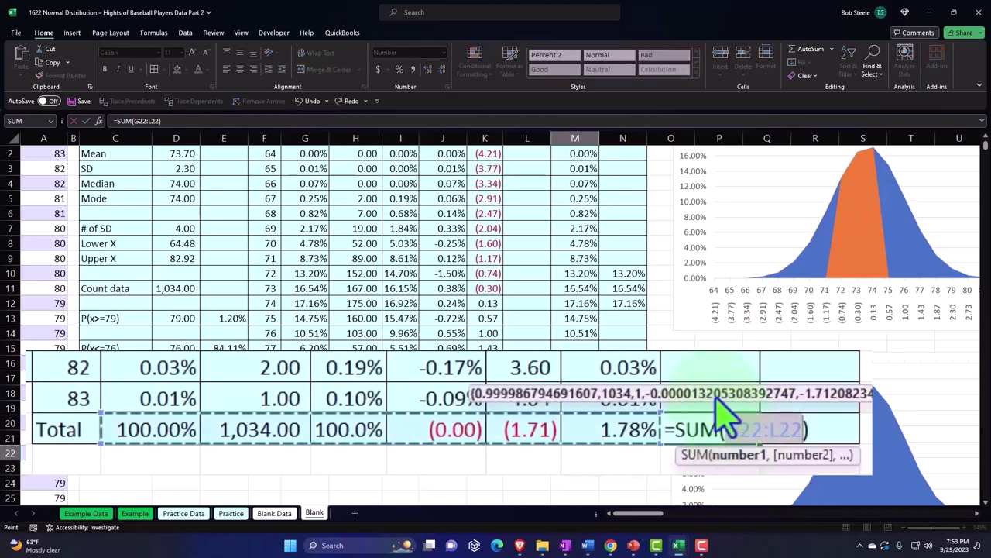
{"action": "left_click", "coordinate": [563, 438]}
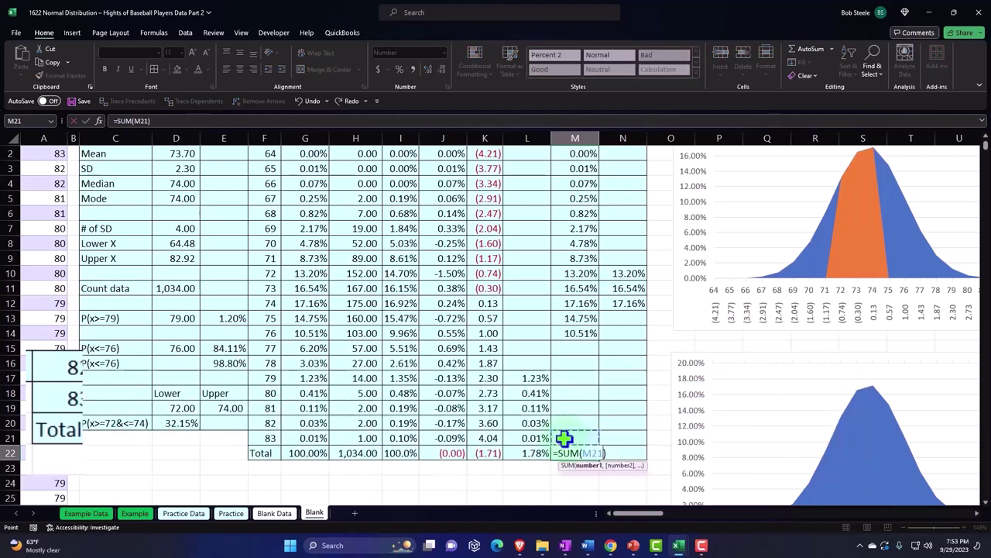
{"action": "scroll", "coordinate": [563, 438], "scroll_direction": "up", "scroll_amount": 1}
{"action": "key", "text": "shift+Up"}
{"action": "key", "text": "shift+Up"}
{"action": "key", "text": "shift+Up"}
{"action": "key", "text": "shift+Up"}
{"action": "key", "text": "shift+Up"}
{"action": "key", "text": "shift+Up"}
{"action": "key", "text": "shift+Up"}
{"action": "key", "text": "shift+Up"}
{"action": "key", "text": "shift+Up"}
{"action": "key", "text": "shift+Up"}
{"action": "key", "text": "shift+Up"}
{"action": "key", "text": "shift+Up"}
{"action": "key", "text": "shift+Up"}
{"action": "key", "text": "shift+Up"}
{"action": "key", "text": "shift+Up"}
{"action": "key", "text": "shift+Up"}
{"action": "key", "text": "shift+Up"}
{"action": "key", "text": "shift+Up"}
{"action": "key", "text": "shift+Up"}
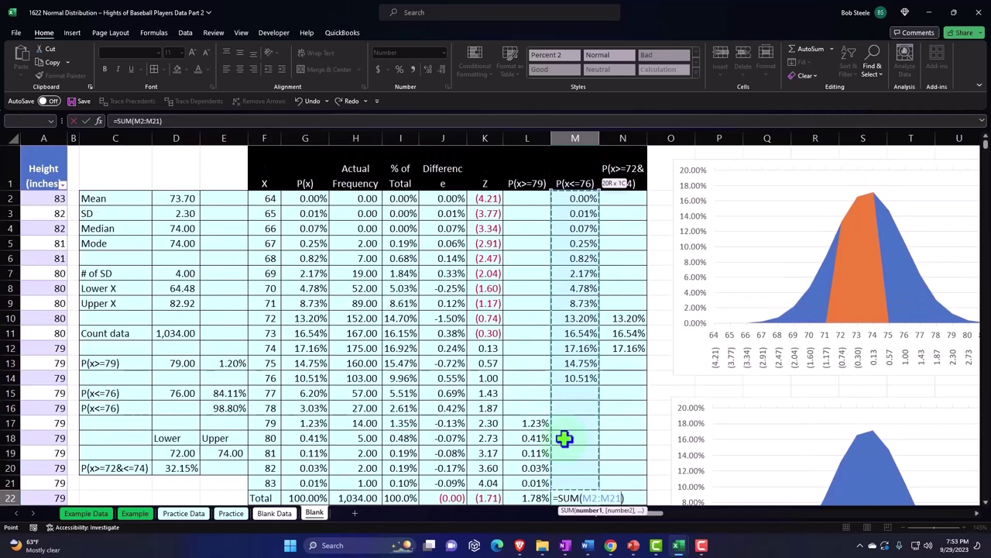
{"action": "key", "text": "Return"}
- Copy the M22 total across to N22 and format both totals as percentages with two decimals
{"action": "left_click", "coordinate": [590, 455]}
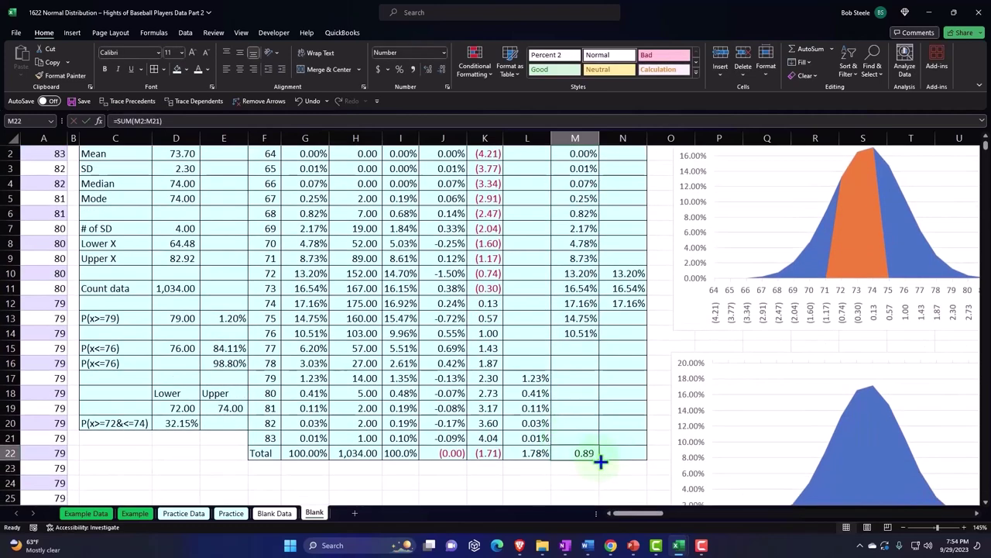
{"action": "left_click_drag", "start_coordinate": [635, 456], "coordinate": [635, 457]}
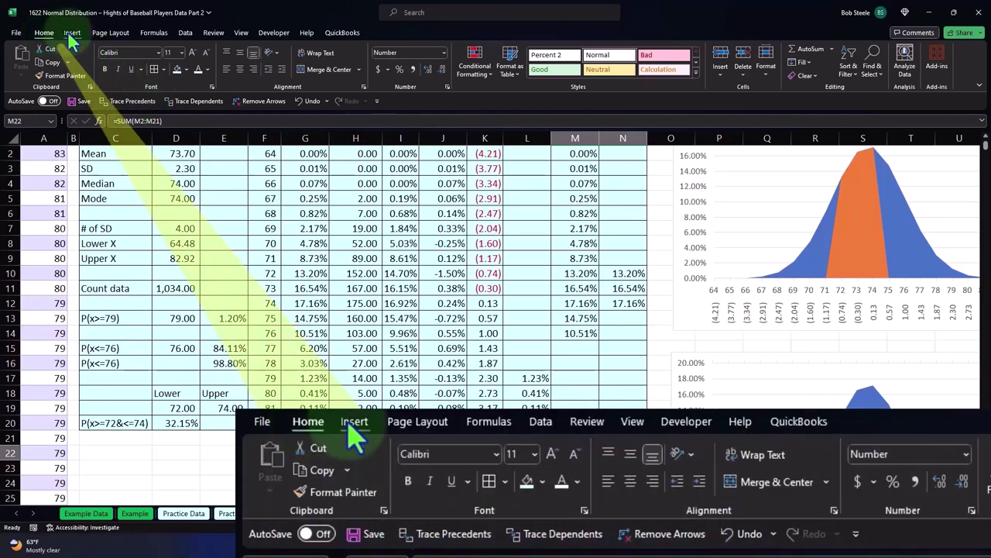
{"action": "left_click", "coordinate": [399, 69]}
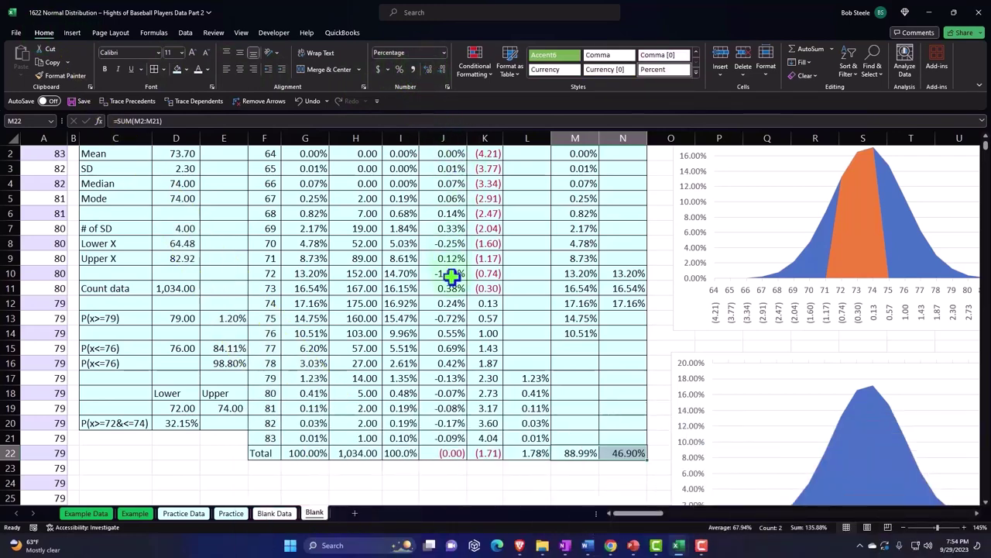
- Insert a narrow blank spacer column F before the X column, with its formatting cleared
{"action": "scroll", "coordinate": [452, 276], "scroll_direction": "up", "scroll_amount": 1}
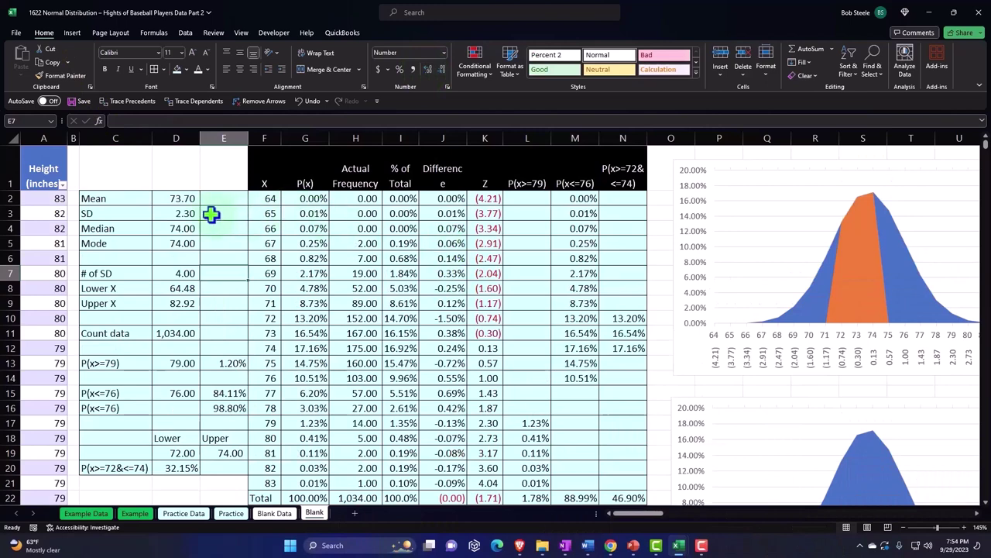
{"action": "left_click", "coordinate": [269, 136]}
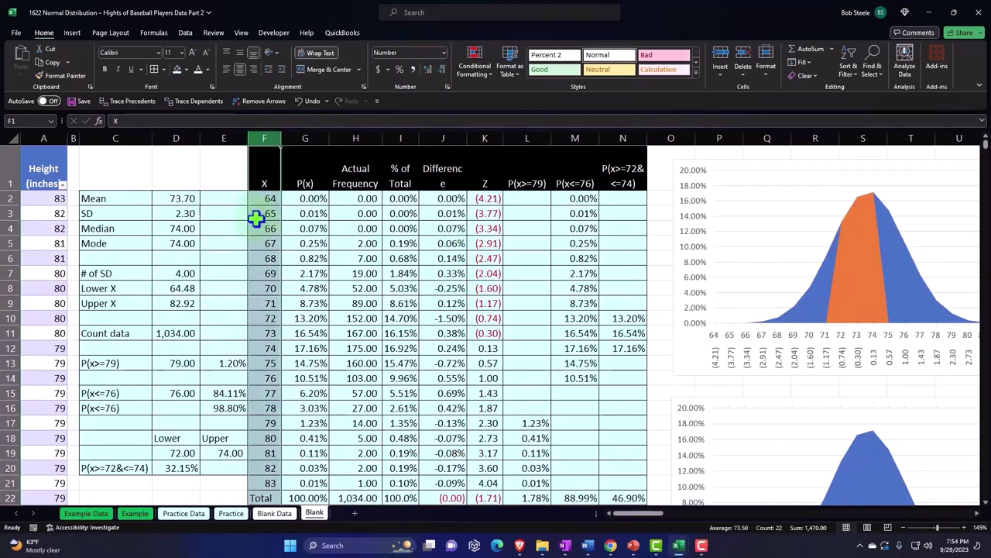
{"action": "right_click", "coordinate": [256, 223]}
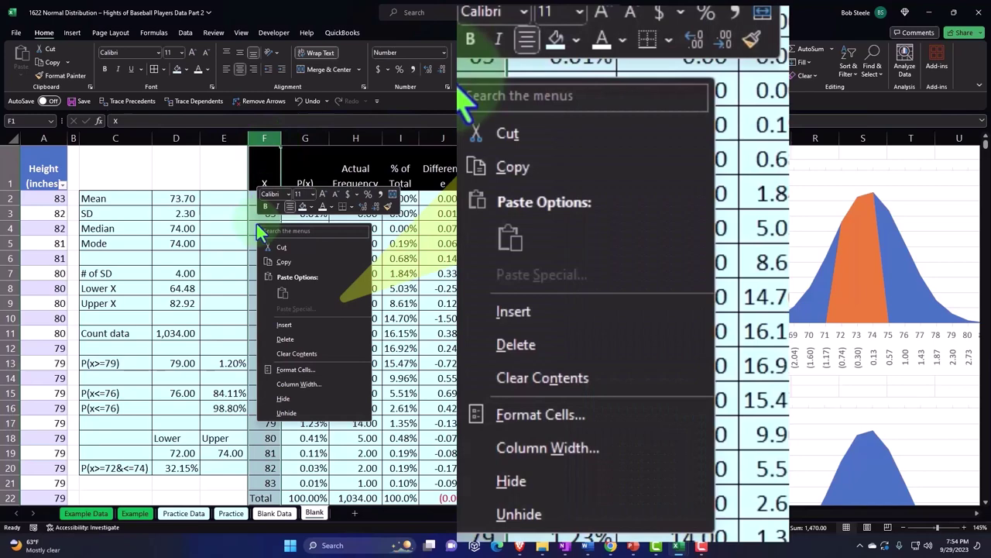
{"action": "left_click", "coordinate": [285, 326]}
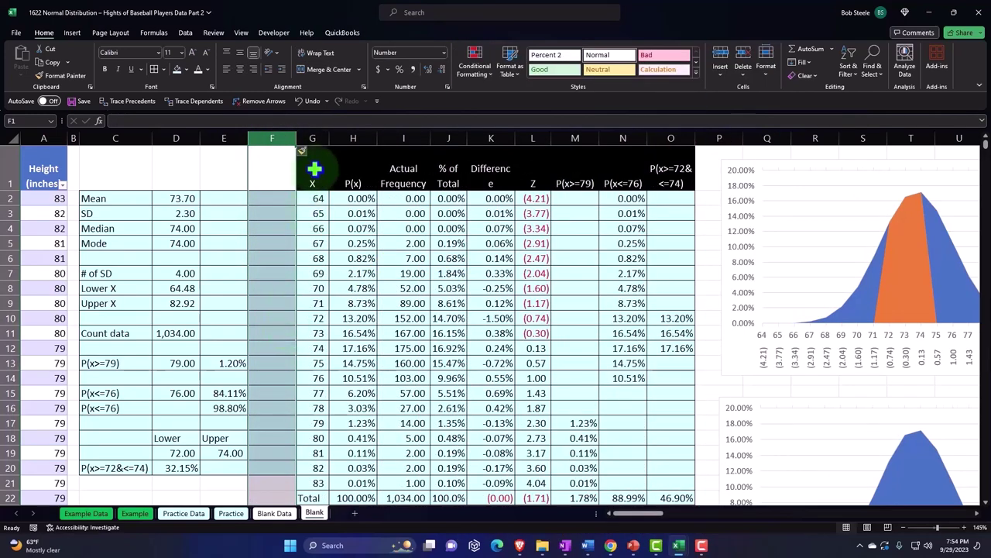
{"action": "left_click", "coordinate": [309, 150]}
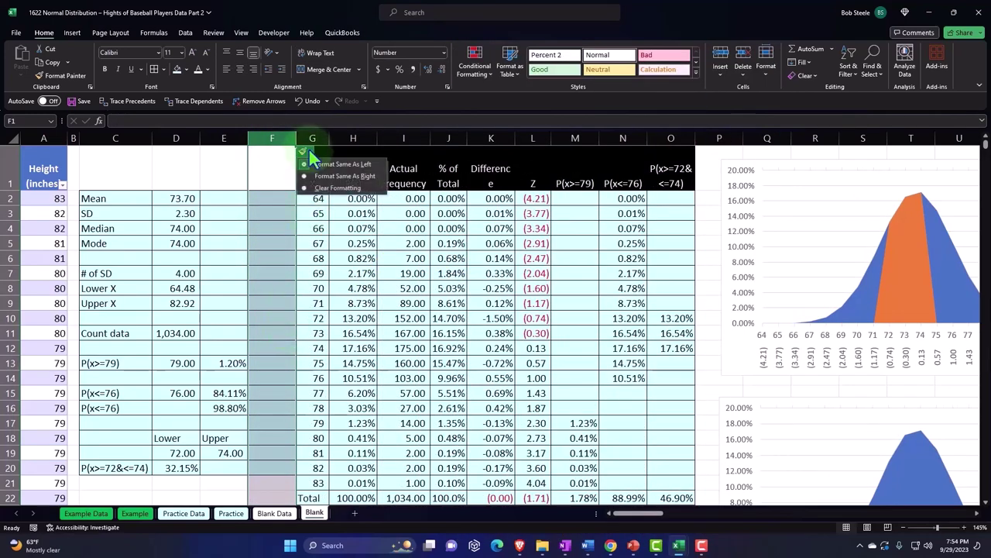
{"action": "left_click", "coordinate": [321, 190]}
{"action": "left_click", "coordinate": [212, 162]}
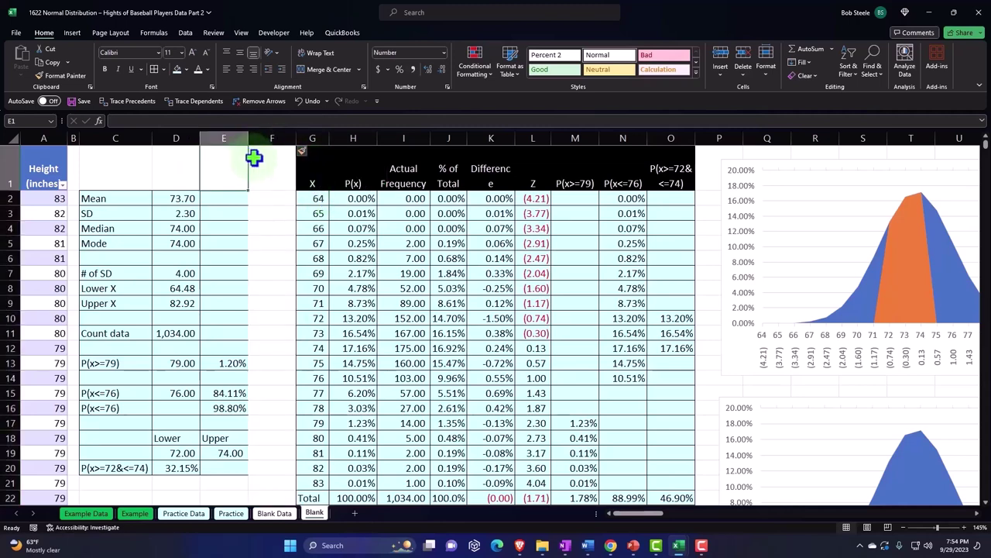
{"action": "left_click_drag", "start_coordinate": [294, 138], "coordinate": [259, 138]}
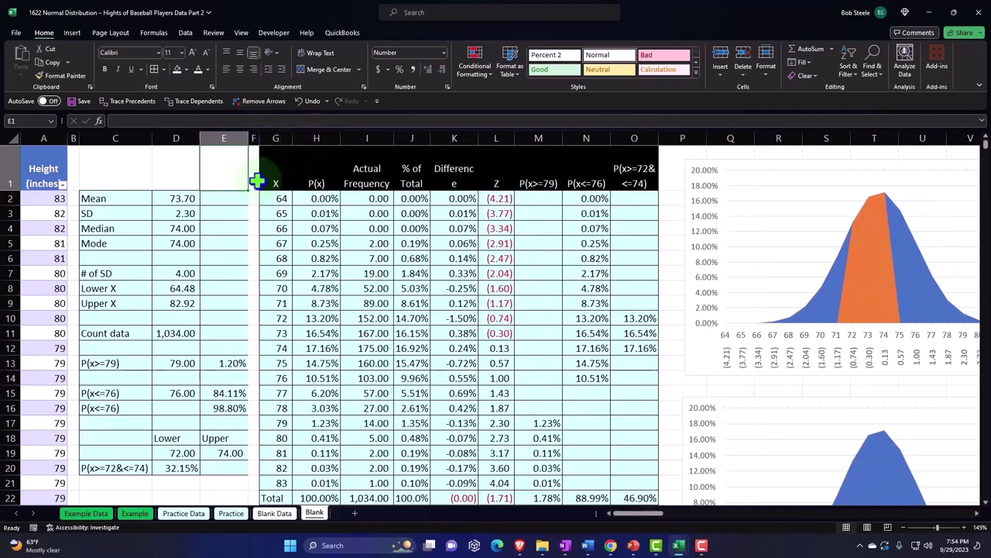
- Review the statistics block, the X values, the Z formula in L2 and the stacked area charts
{"action": "left_click_drag", "start_coordinate": [232, 198], "coordinate": [227, 460]}
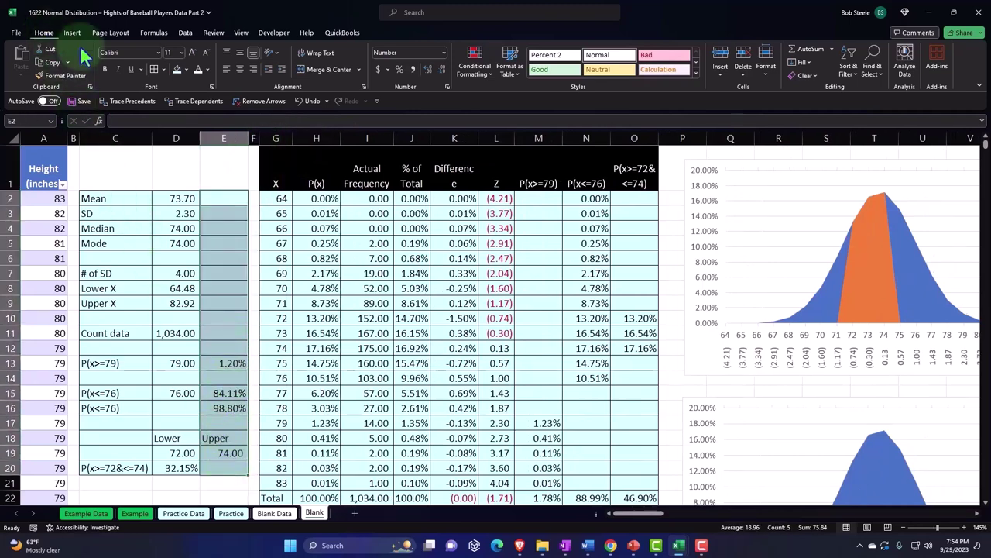
{"action": "left_click", "coordinate": [230, 281]}
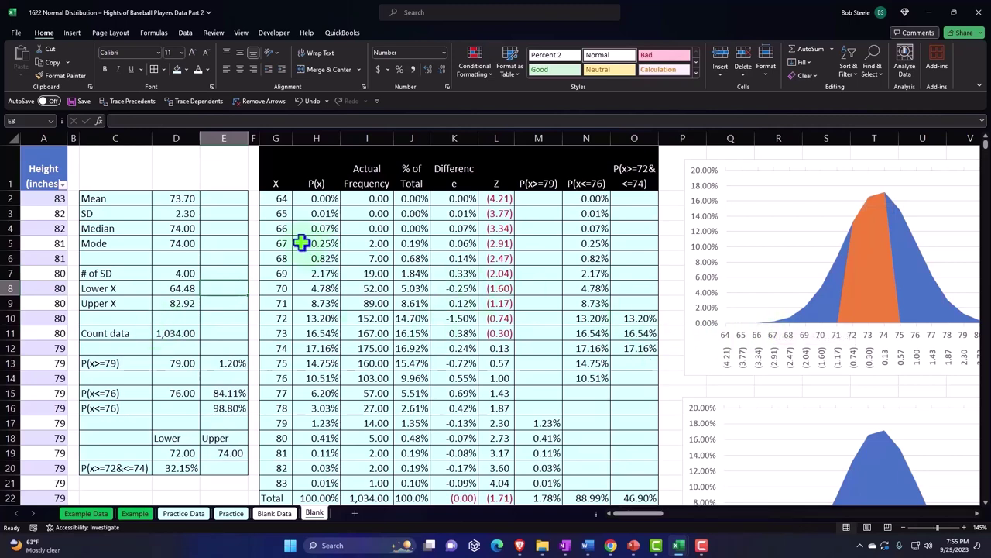
{"action": "left_click", "coordinate": [278, 218]}
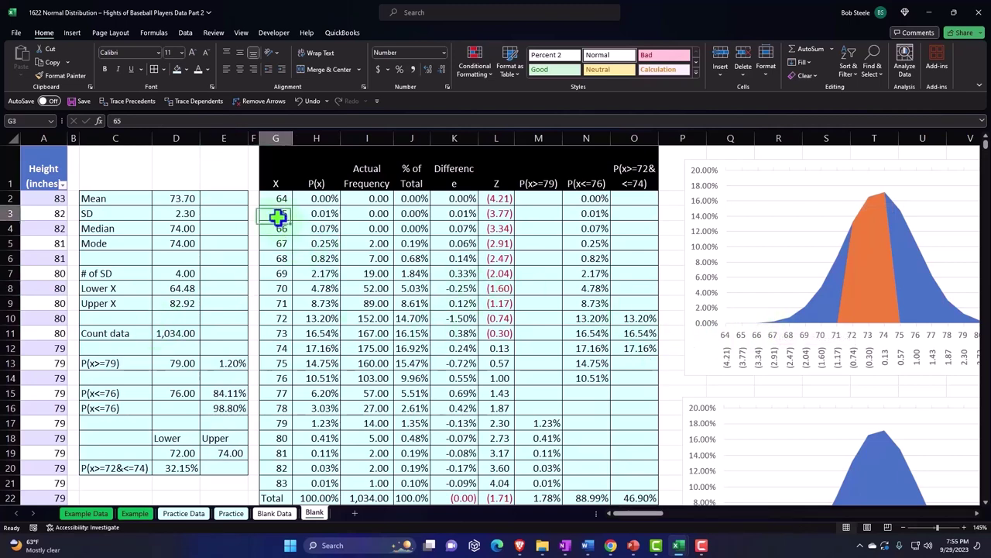
{"action": "left_click", "coordinate": [489, 201]}
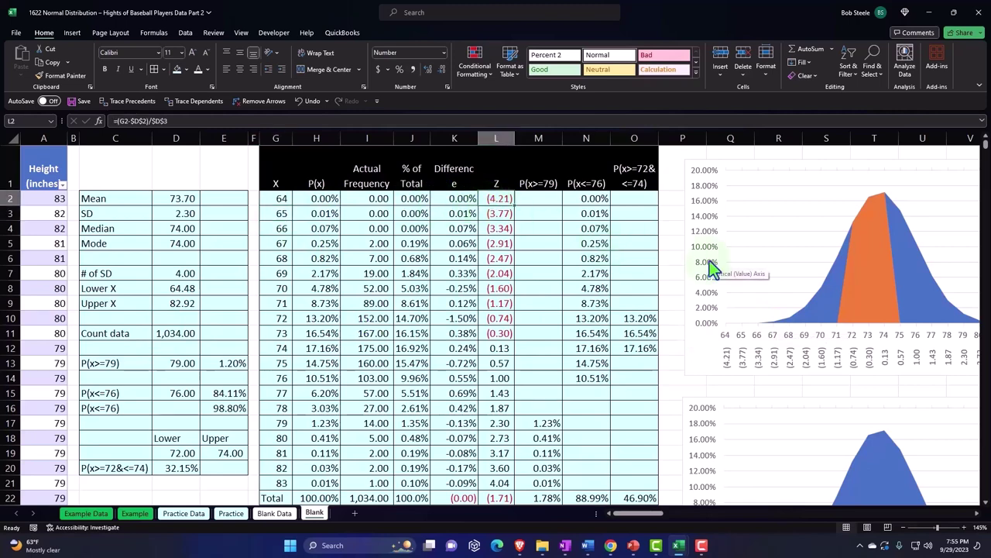
{"action": "scroll", "coordinate": [711, 267], "scroll_direction": "down", "scroll_amount": 3}
{"action": "scroll", "coordinate": [709, 261], "scroll_direction": "down", "scroll_amount": 5}
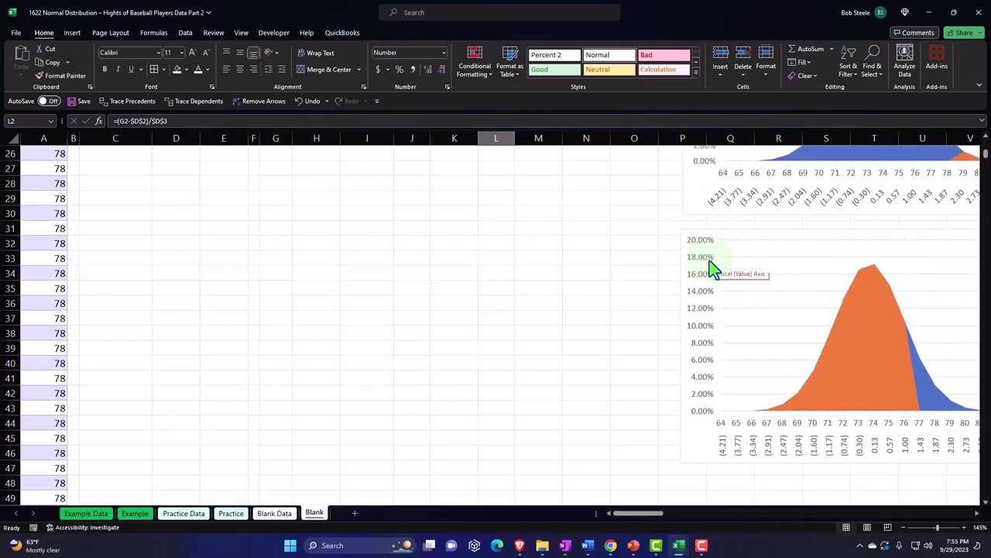
{"action": "scroll", "coordinate": [254, 336], "scroll_direction": "up", "scroll_amount": 2}
{"action": "scroll", "coordinate": [254, 335], "scroll_direction": "up", "scroll_amount": 6}
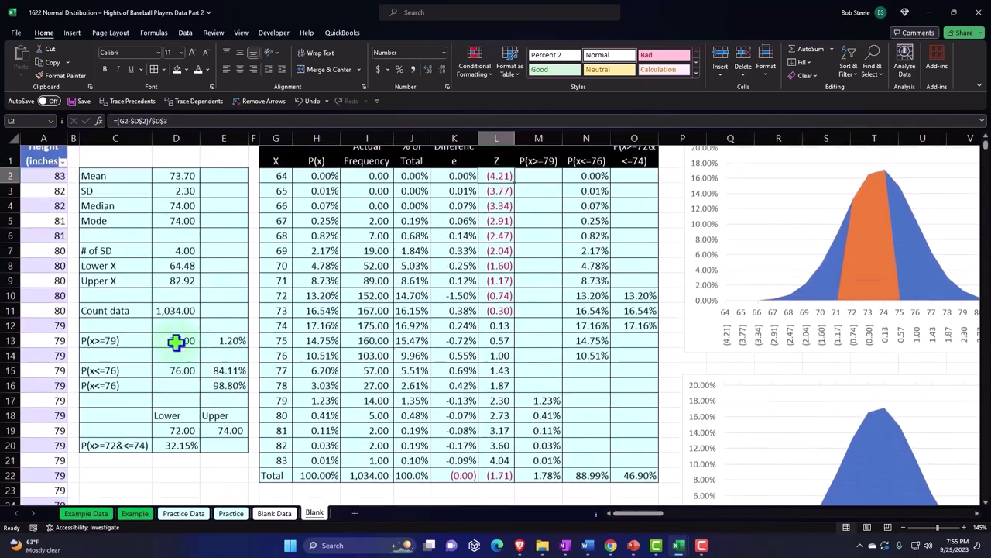
- Run a spelling check on the whole worksheet, continuing from the beginning of the sheet
{"action": "left_click", "coordinate": [213, 33]}
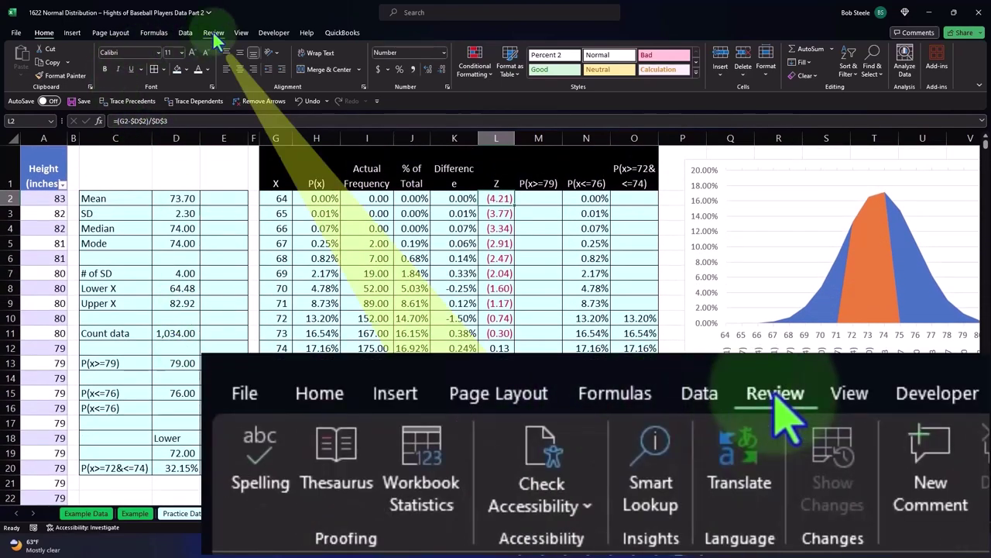
{"action": "left_click", "coordinate": [22, 62]}
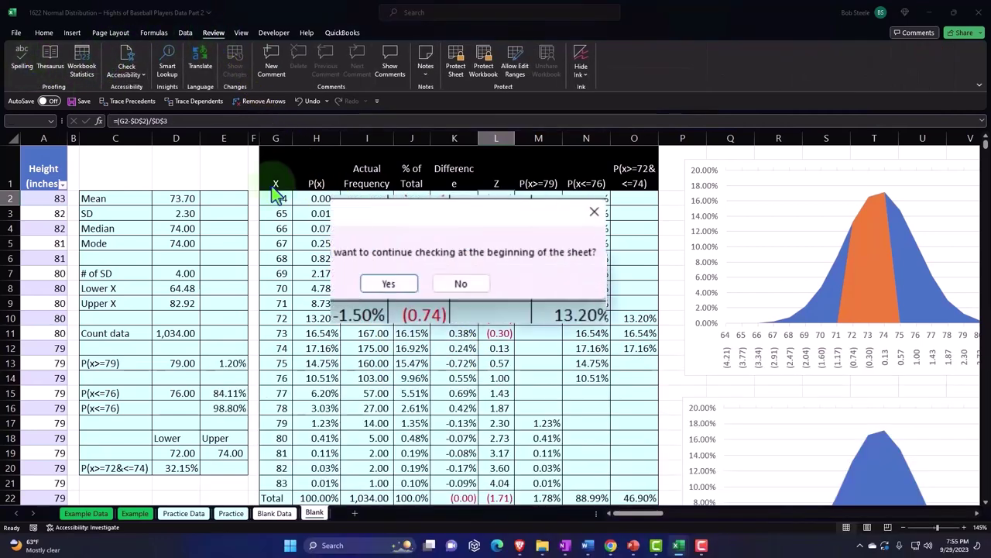
{"action": "left_click", "coordinate": [387, 284]}
{"action": "left_click", "coordinate": [423, 283]}
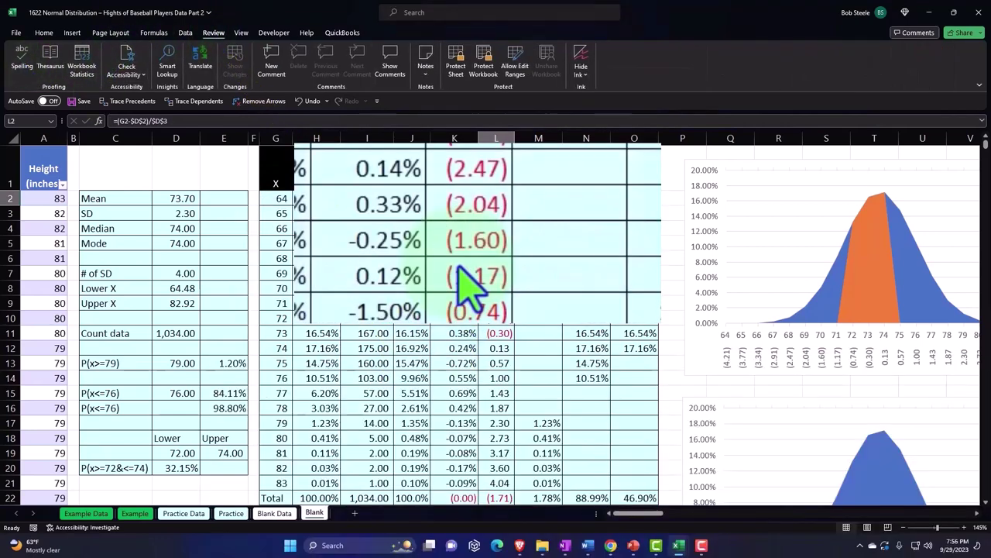
{"action": "left_click", "coordinate": [179, 483]}
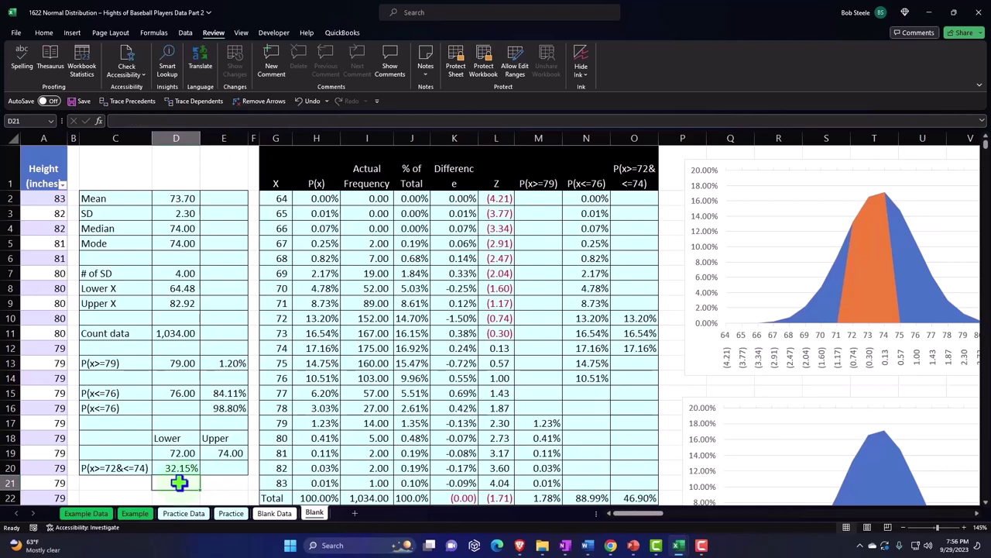